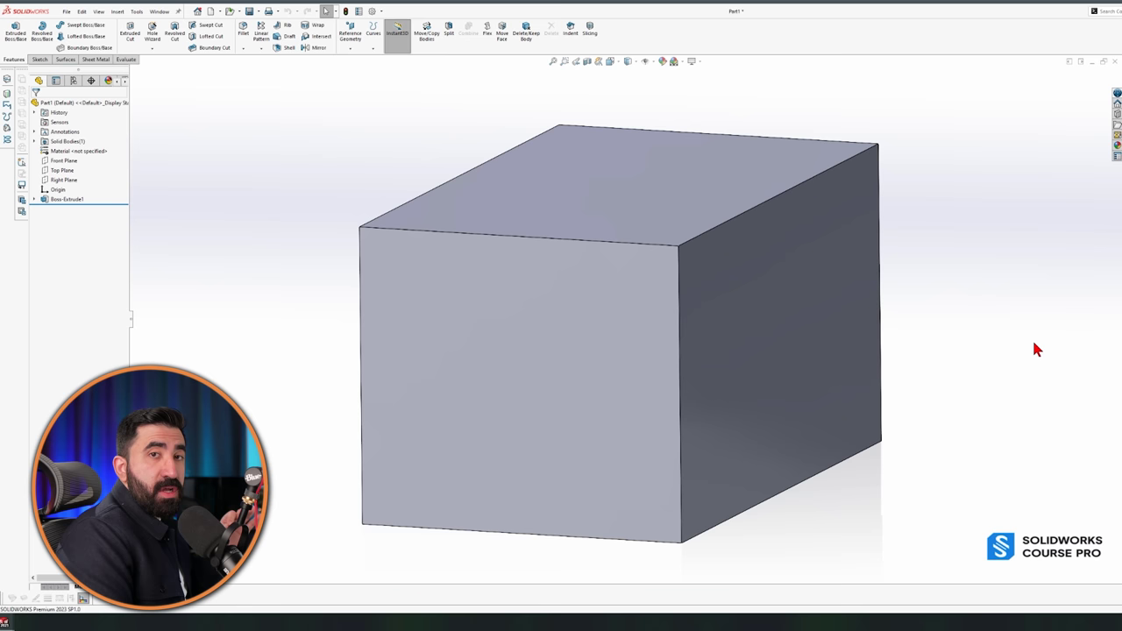
# - Switch from the box part to the Ore Final part and examine it from several angles
pyautogui.moveTo(1035, 348); pyautogui.dragTo(923, 336, button='middle')
pyautogui.hotkey('ctrl', '7')
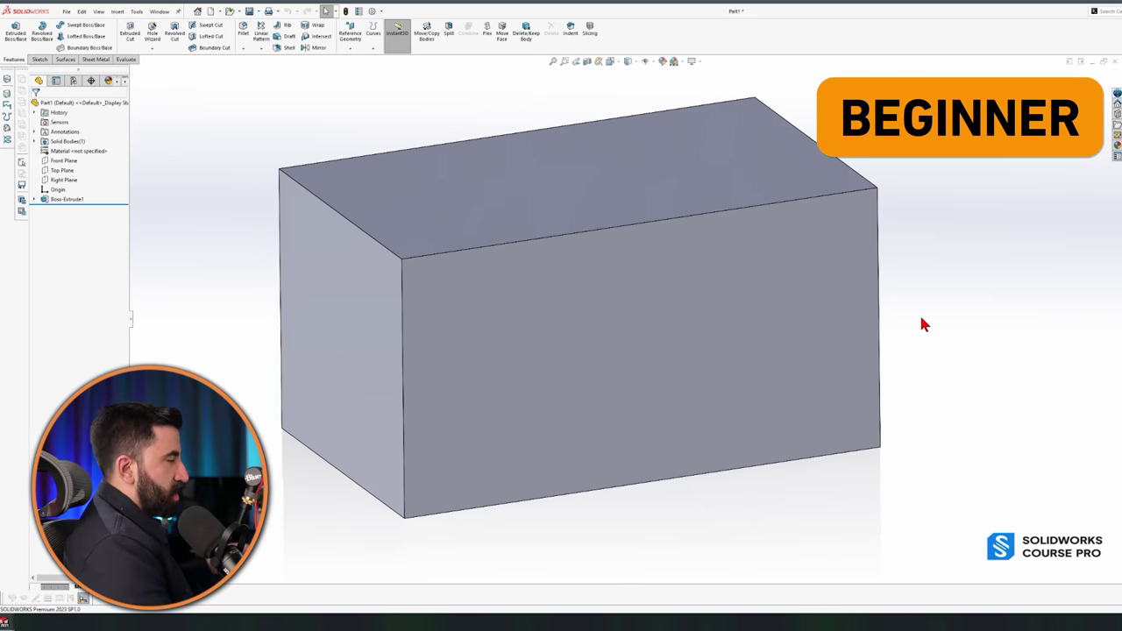
pyautogui.hotkey('ctrl', 'Tab')
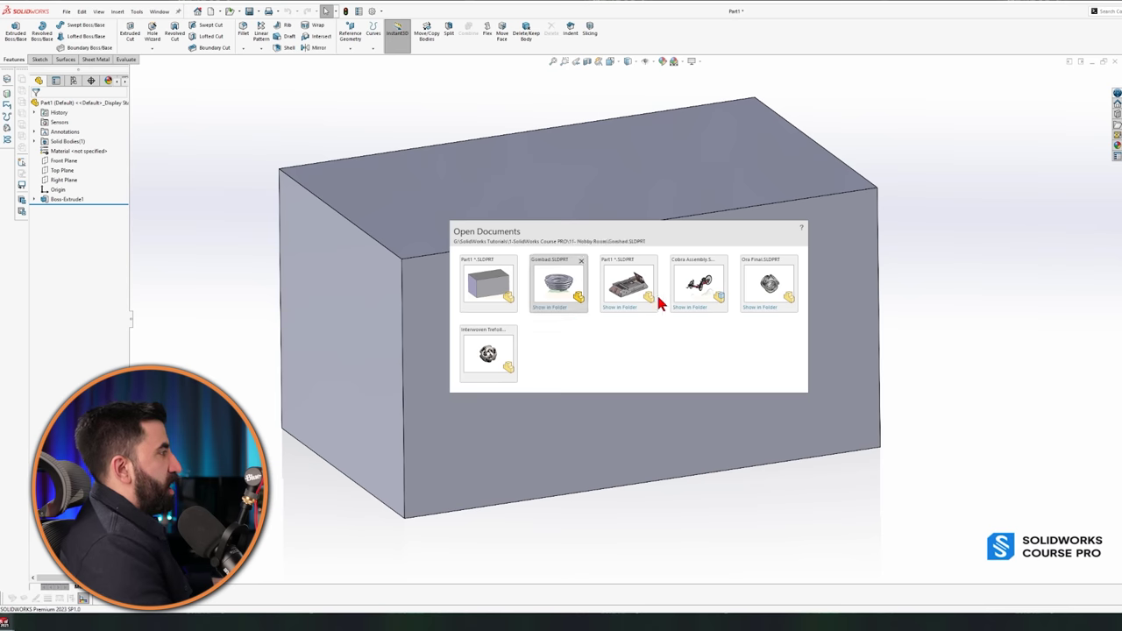
pyautogui.click(765, 285)
pyautogui.press('Left')
pyautogui.press('Left')
pyautogui.press('Left')
pyautogui.press('Left')
pyautogui.press('Left')
pyautogui.press('Left')
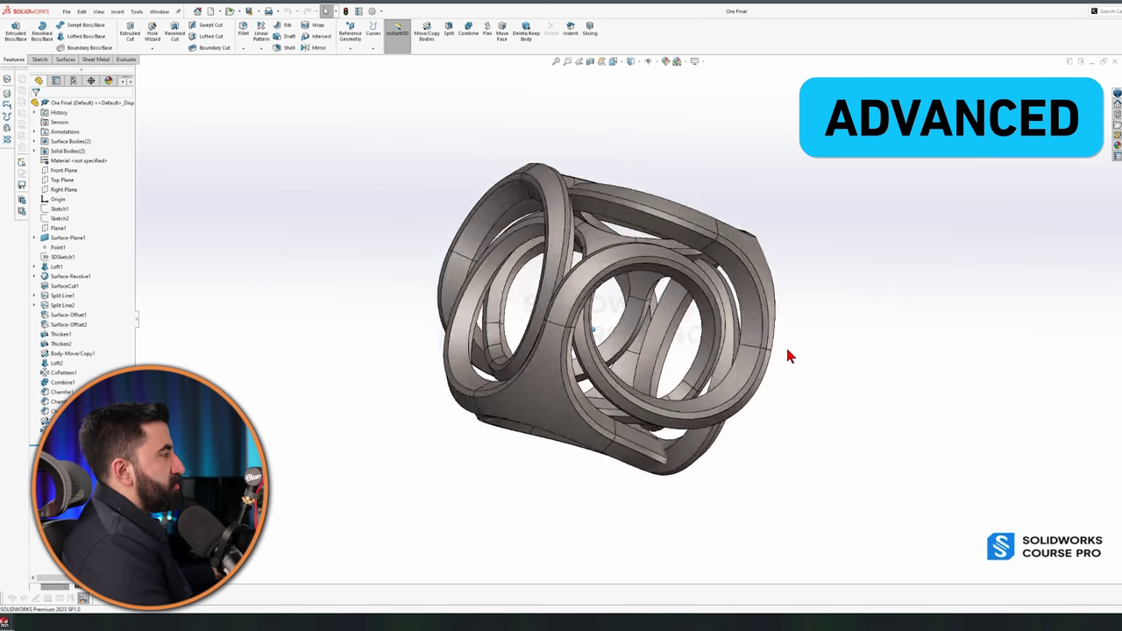
pyautogui.press('Left')
pyautogui.press('Left')
pyautogui.press('Left')
pyautogui.press('Left')
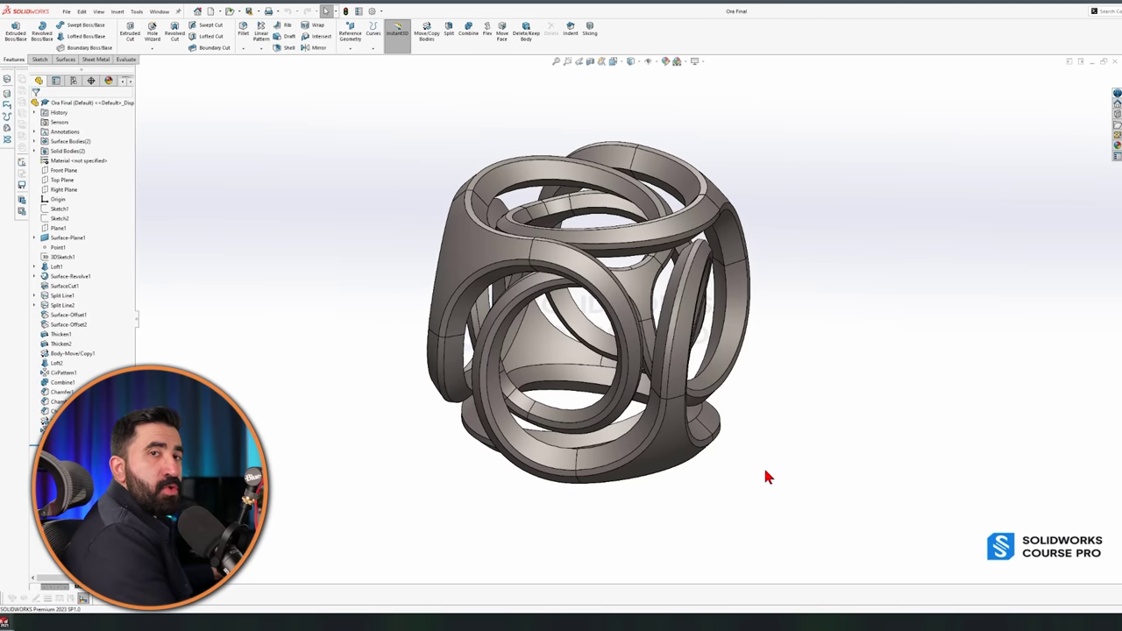
# - View the open sheet-metal part and the Cobra Assembly
pyautogui.moveTo(764, 476); pyautogui.dragTo(859, 446, button='middle')
pyautogui.hotkey('ctrl', 'Tab')
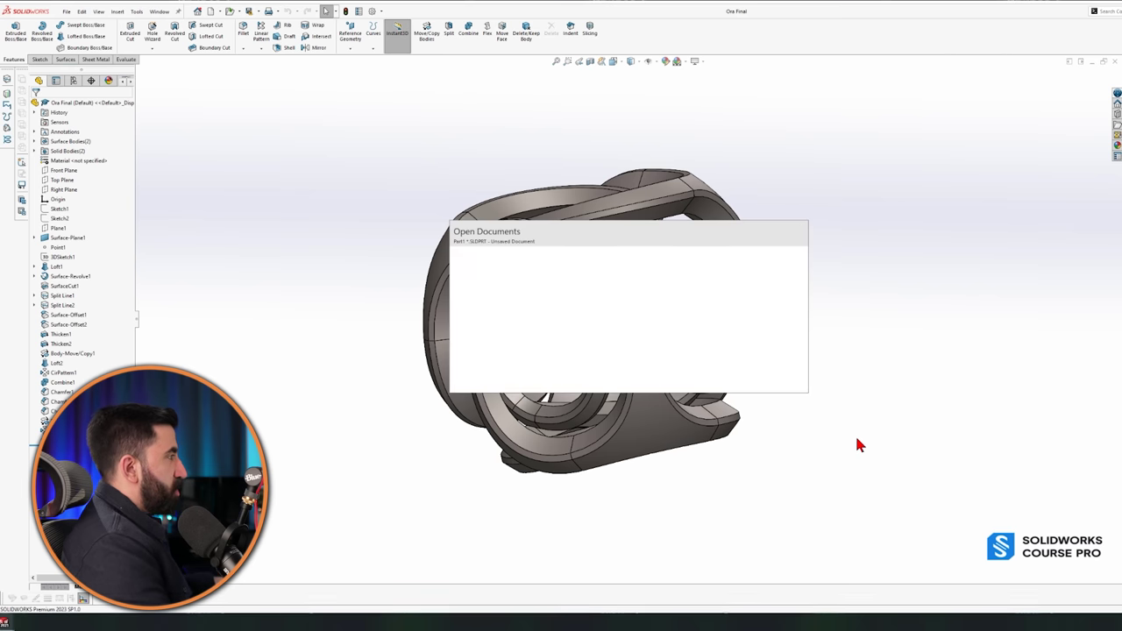
pyautogui.click(712, 294)
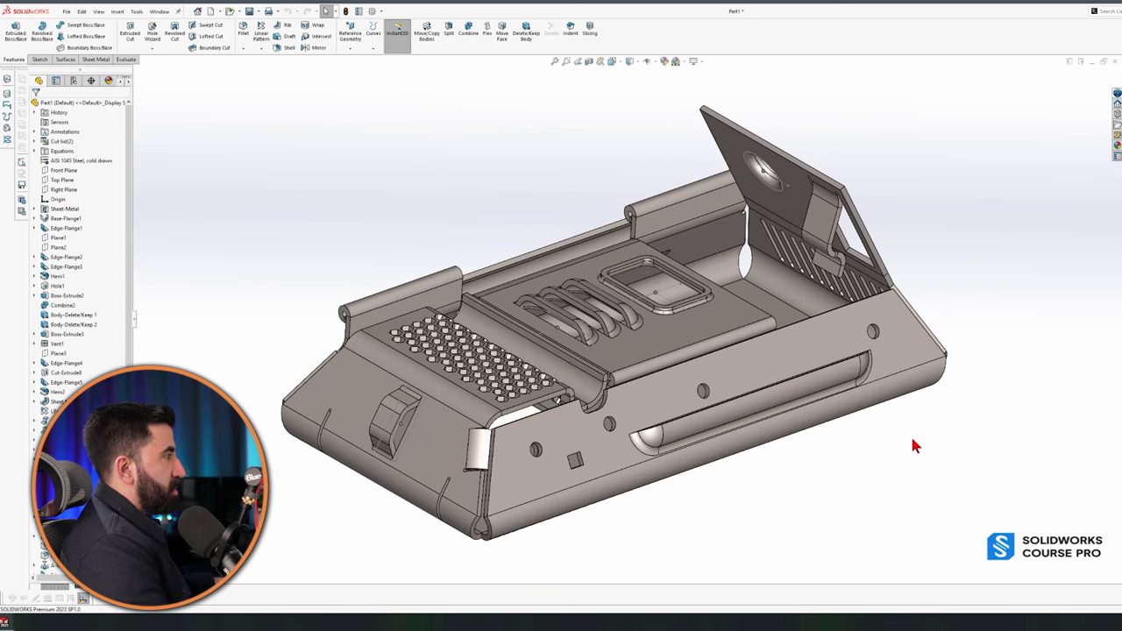
pyautogui.hotkey('ctrl', 'Tab')
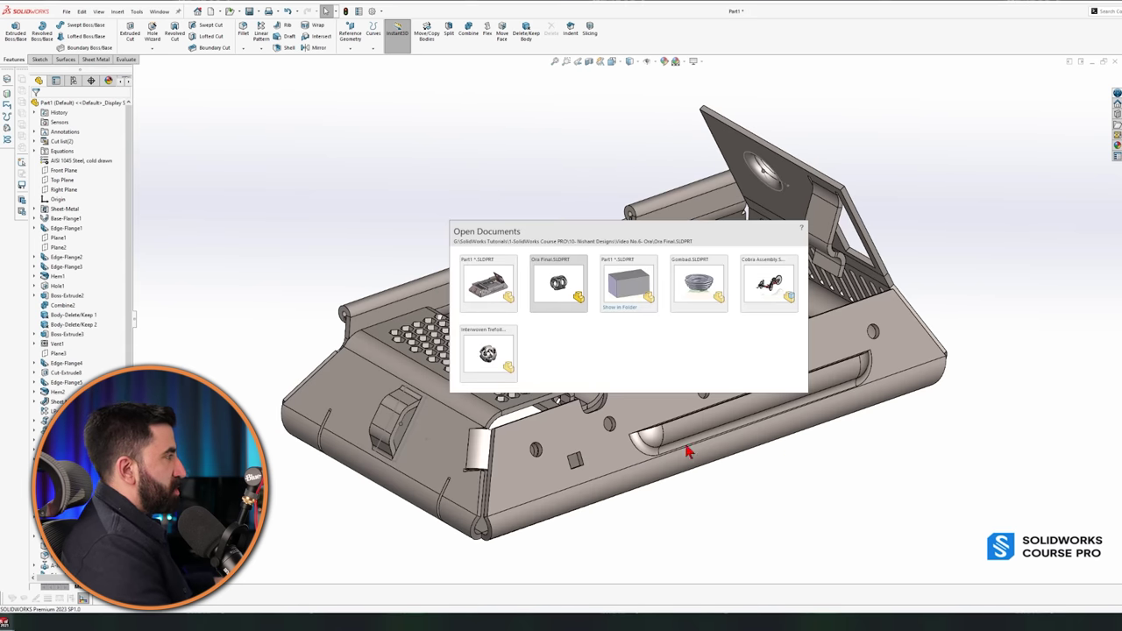
pyautogui.click(769, 282)
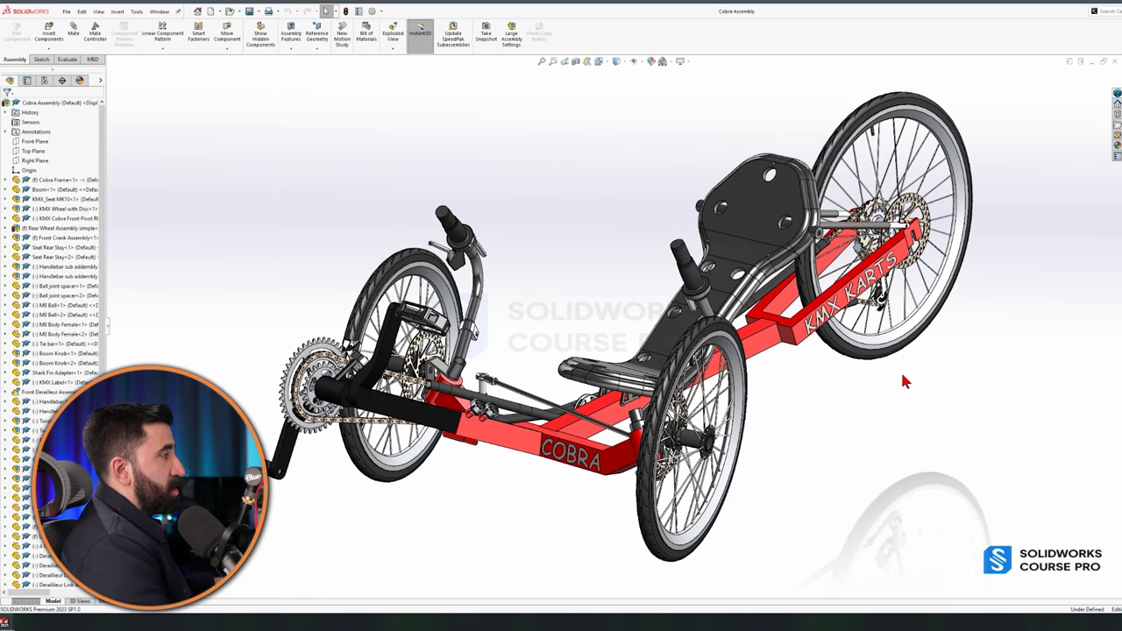
pyautogui.hotkey('ctrl', 'Tab')
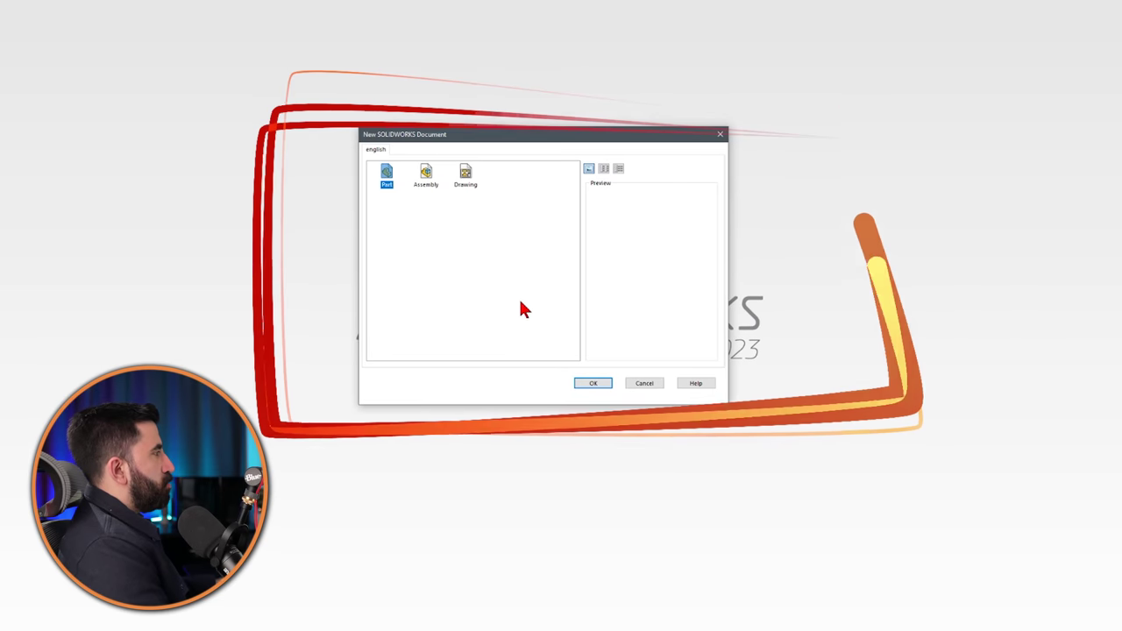
# - Create a new part document, keeping the main menu bar pinned
pyautogui.click(640, 383)
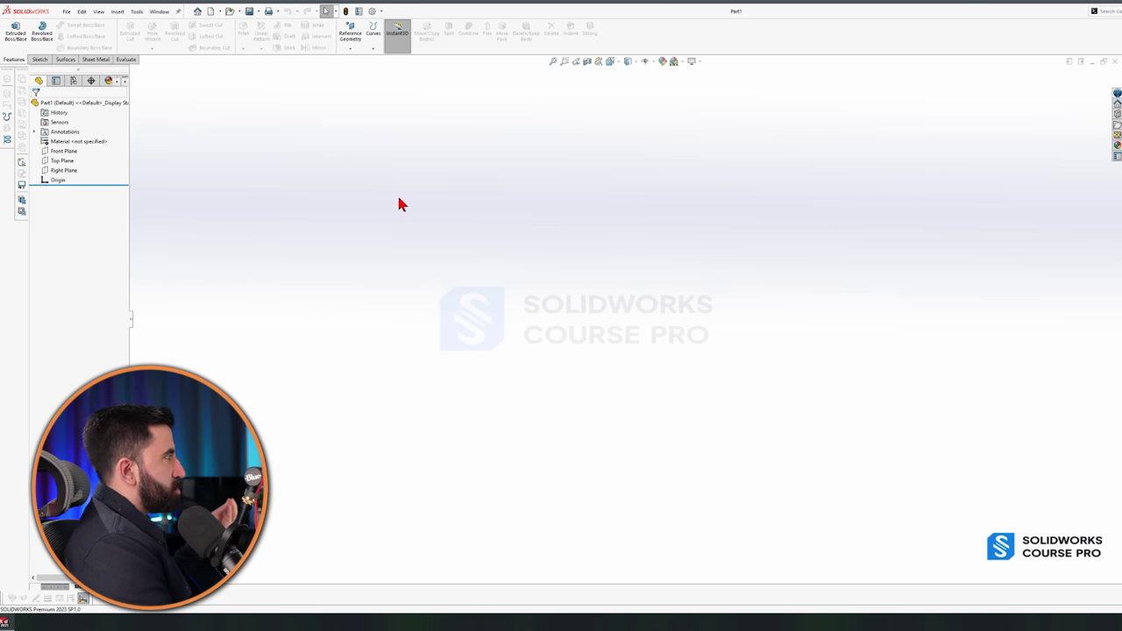
pyautogui.click(172, 12)
pyautogui.click(176, 13)
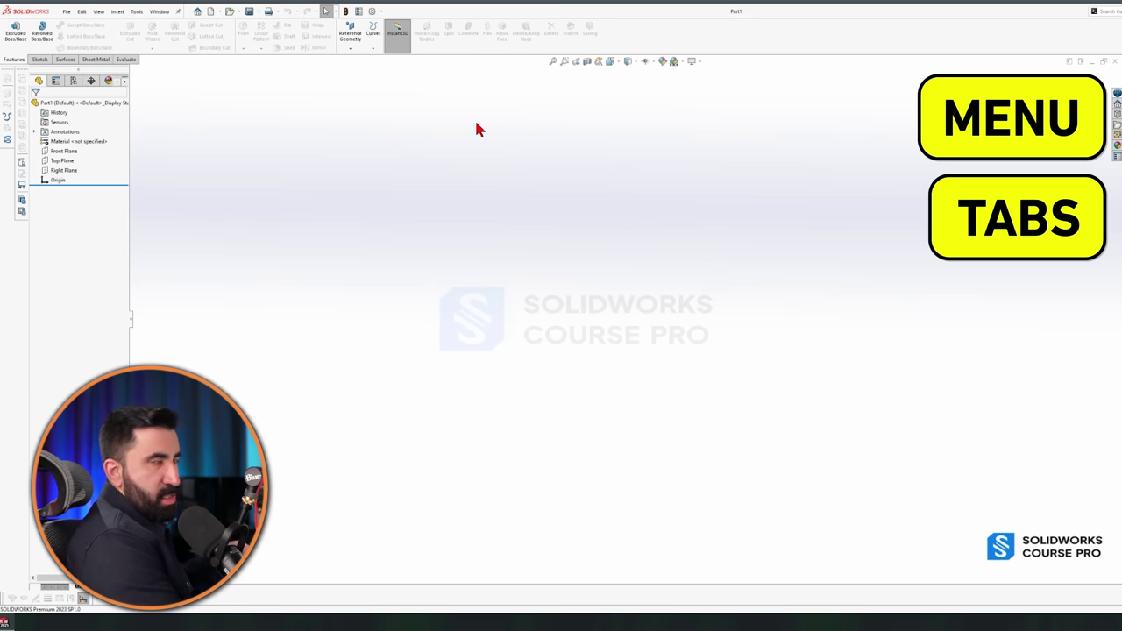
pyautogui.click(38, 60)
pyautogui.click(66, 59)
pyautogui.click(98, 59)
pyautogui.click(127, 60)
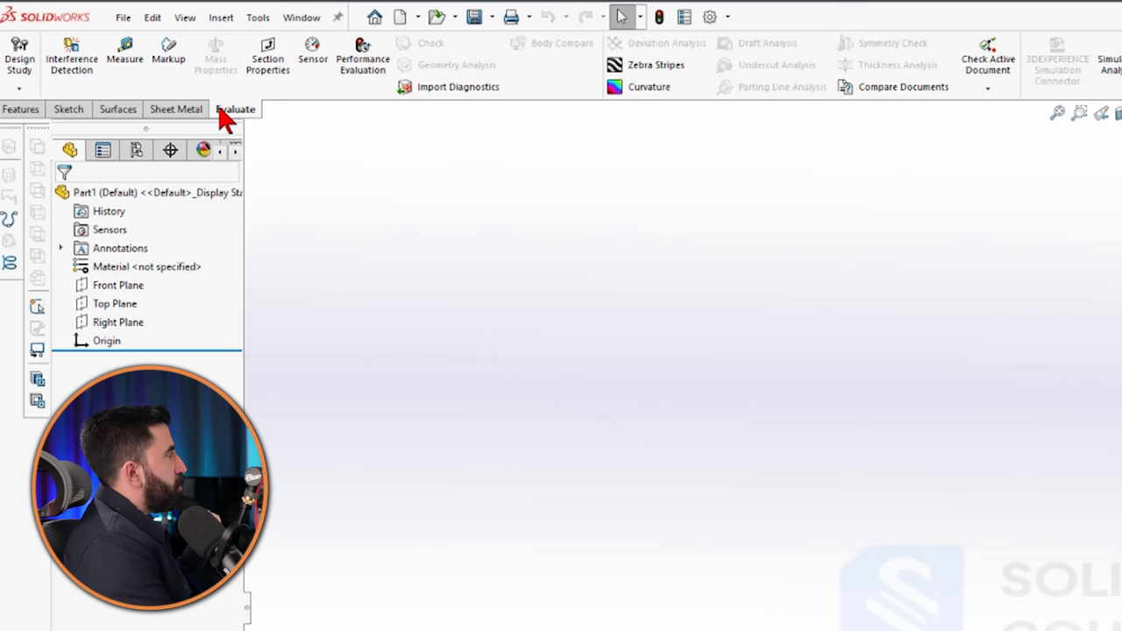
# - Hide the Evaluate, Sheet Metal and Surfaces tabs from the CommandManager
pyautogui.rightClick(225, 121)
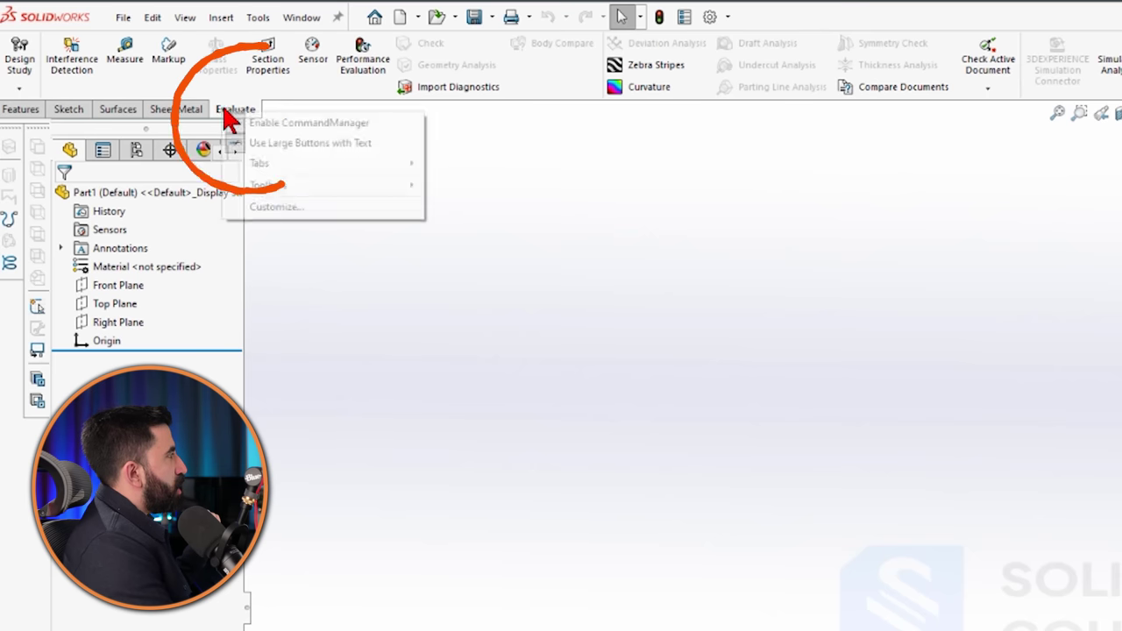
pyautogui.moveTo(287, 166)
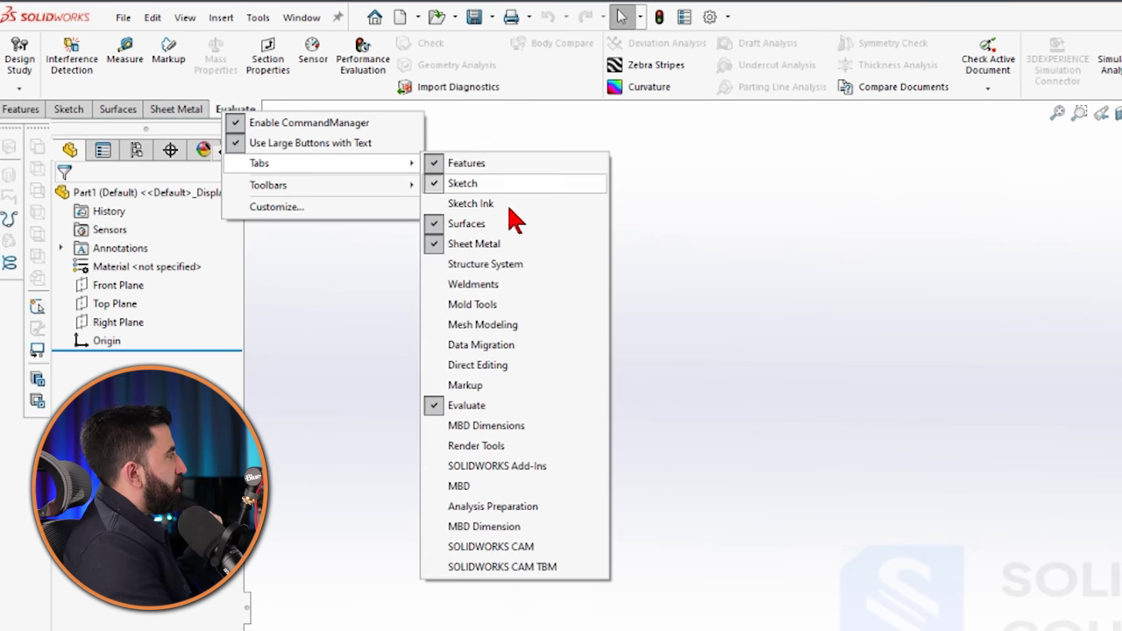
pyautogui.click(503, 406)
pyautogui.rightClick(200, 123)
pyautogui.moveTo(268, 166)
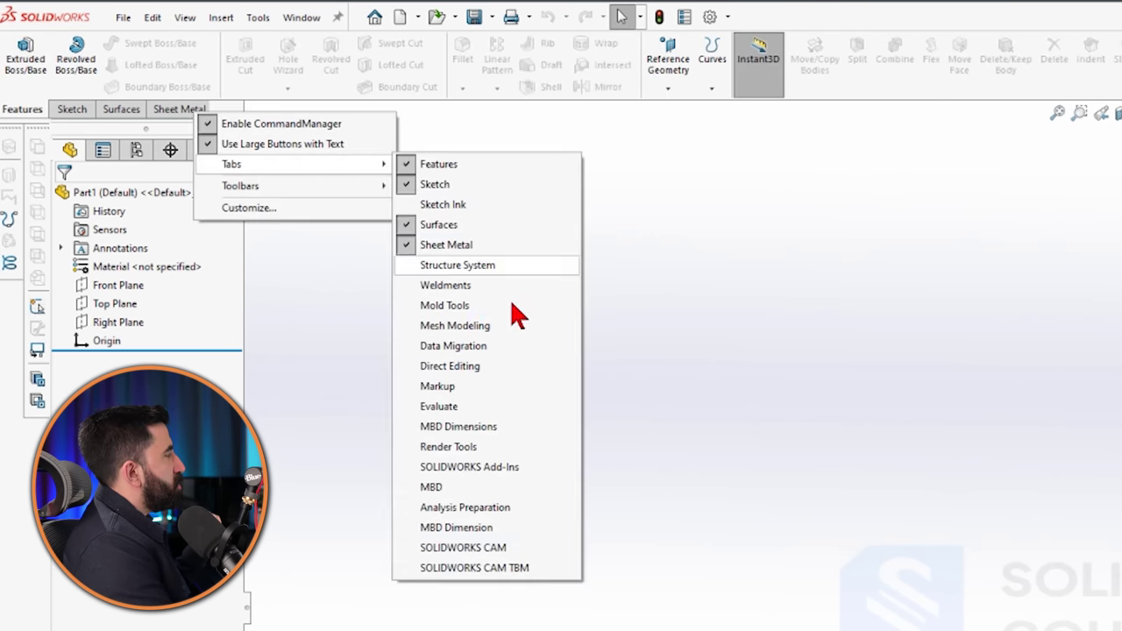
pyautogui.click(494, 247)
pyautogui.rightClick(142, 118)
pyautogui.moveTo(175, 165)
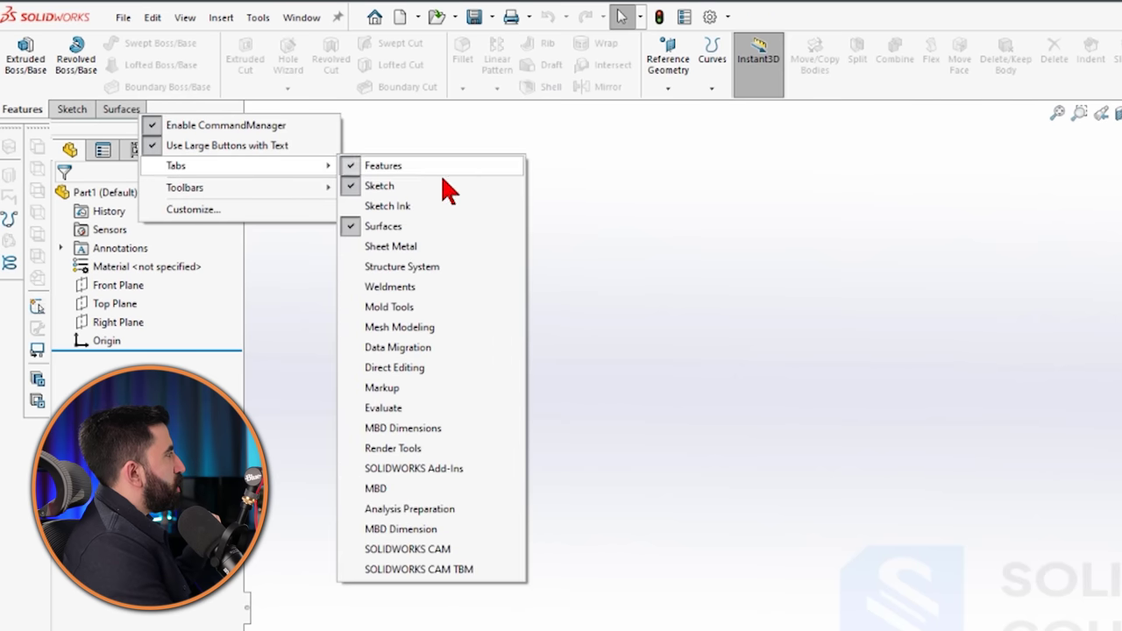
pyautogui.click(432, 224)
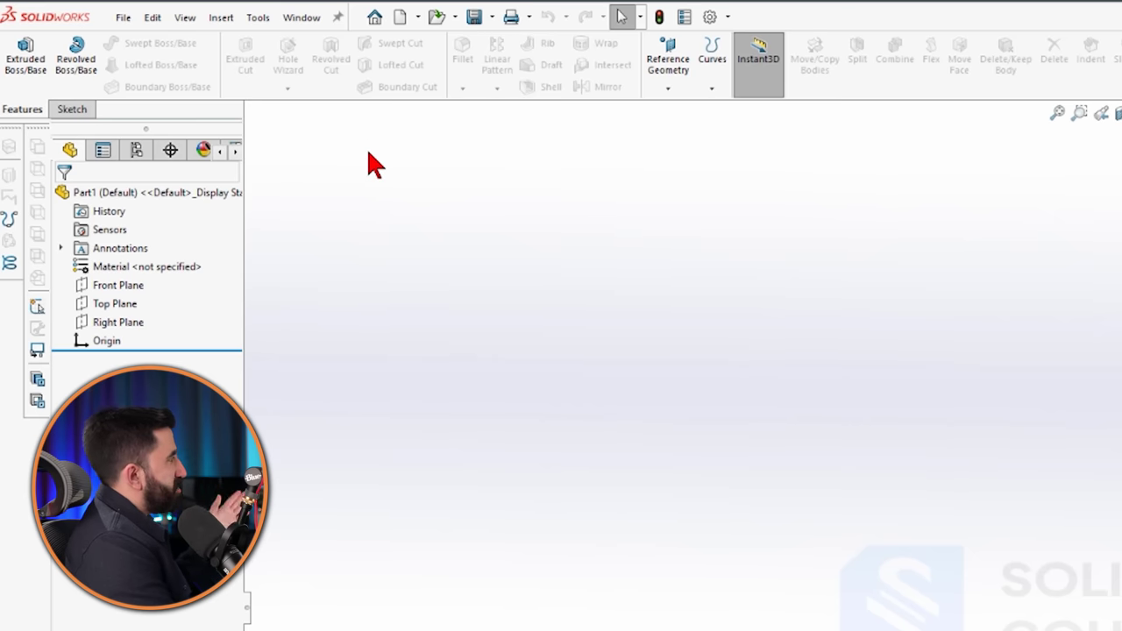
# - Display the sketch commands and examine the Front, Top and Right planes individually and all together
pyautogui.click(81, 112)
pyautogui.click(18, 112)
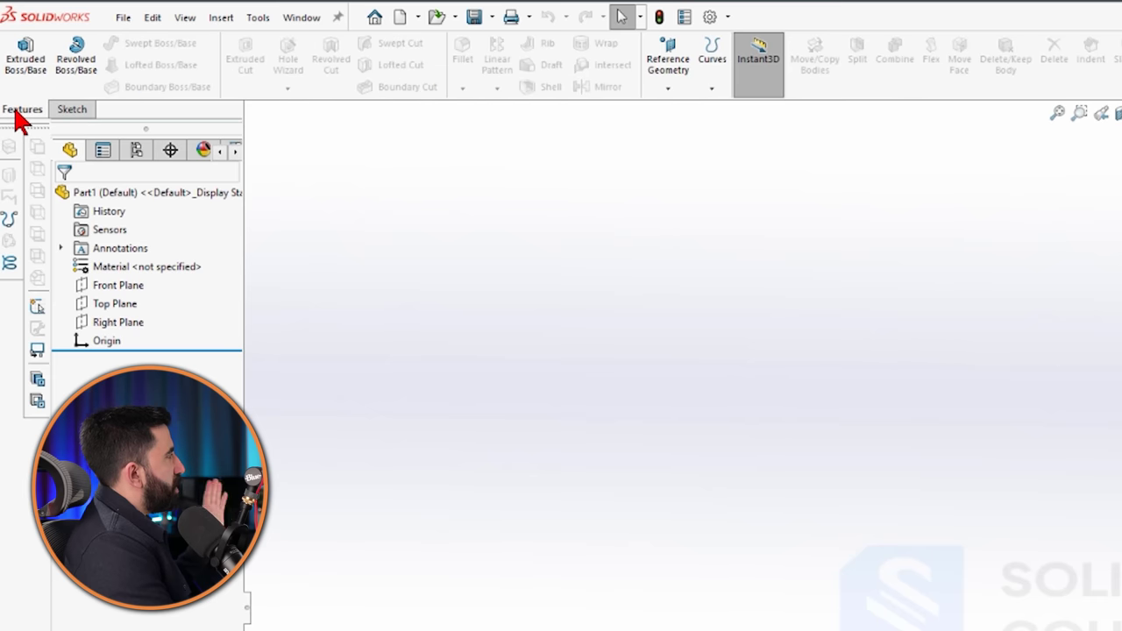
pyautogui.click(72, 110)
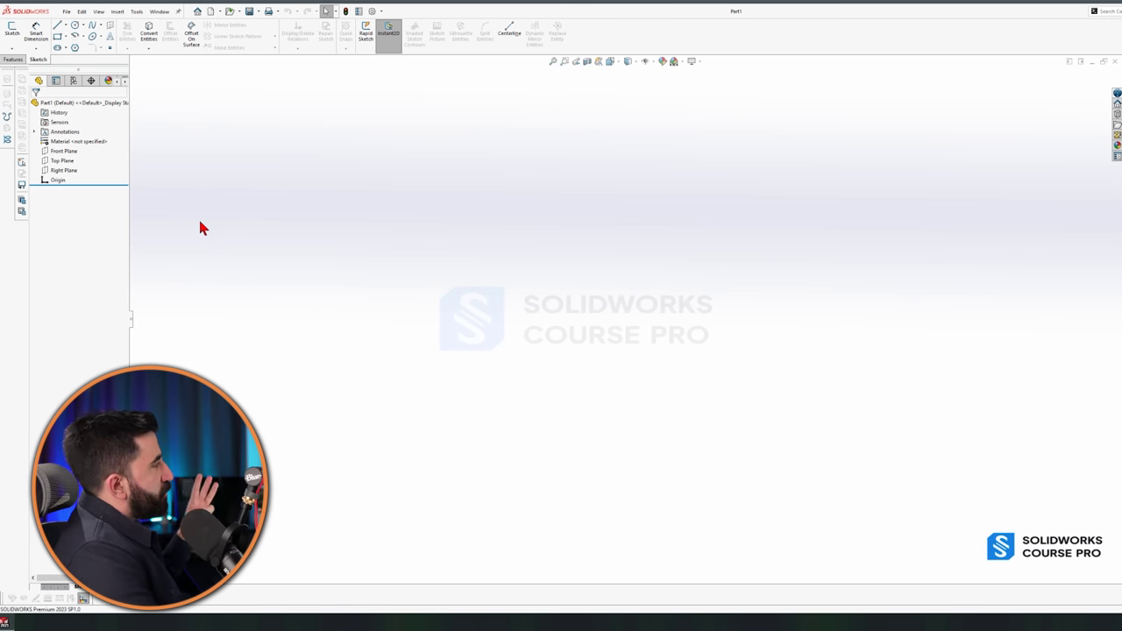
pyautogui.click(89, 227)
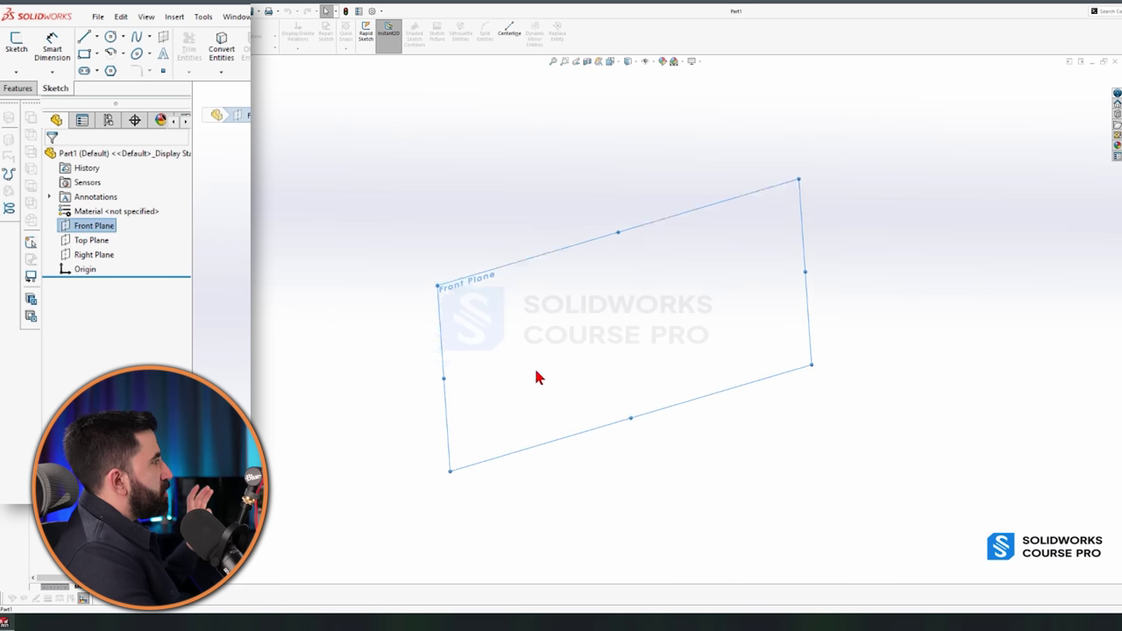
pyautogui.click(95, 241)
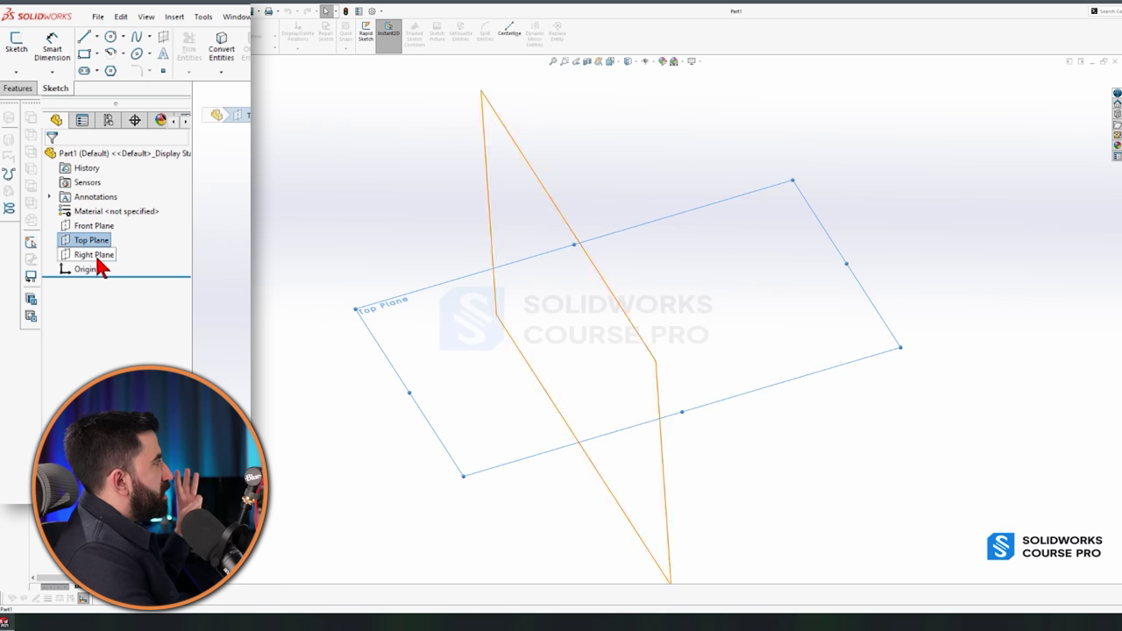
pyautogui.click(95, 254)
pyautogui.keyDown('shift'); pyautogui.click(91, 225); pyautogui.keyUp('shift')
pyautogui.moveTo(326, 359); pyautogui.dragTo(276, 380, button='middle')
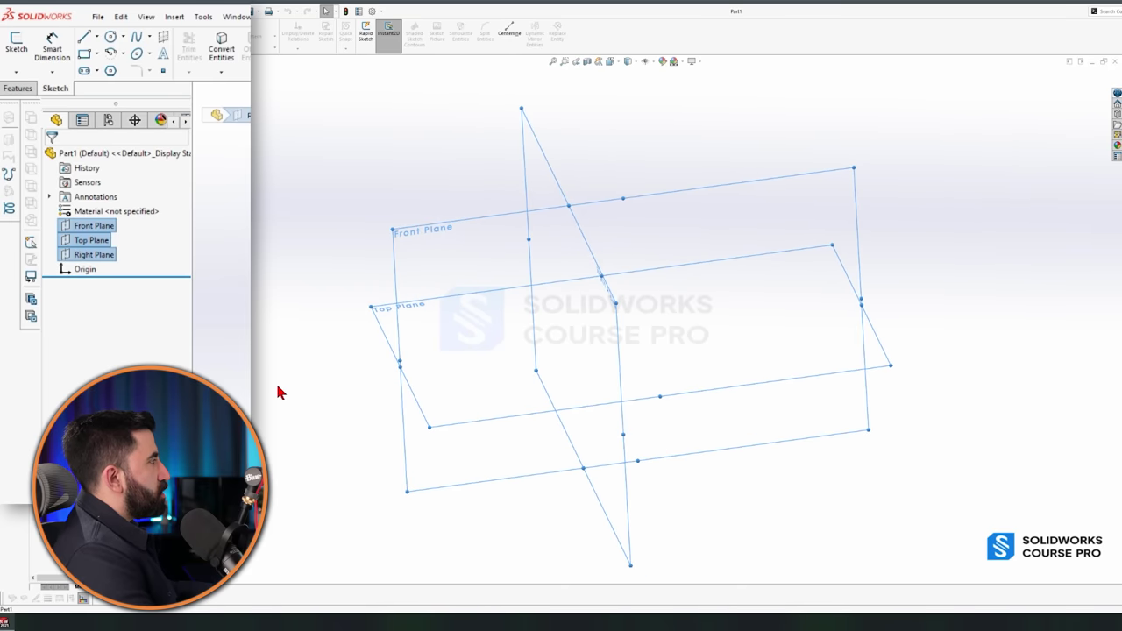
pyautogui.click(276, 381)
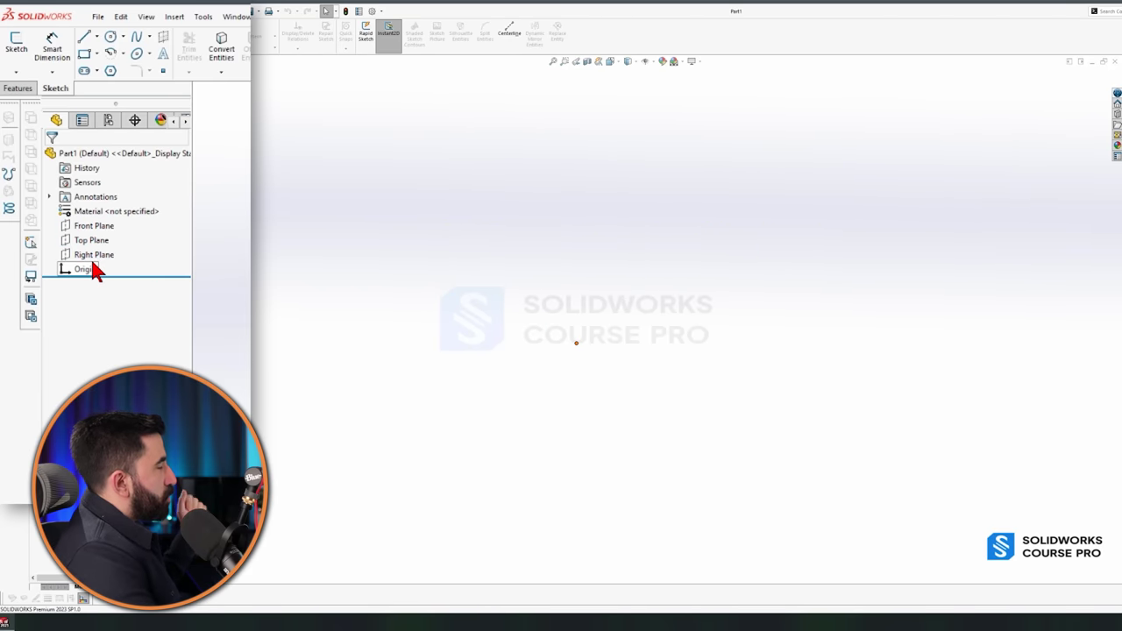
# - Start a new sketch on the Front Plane
pyautogui.click(83, 228)
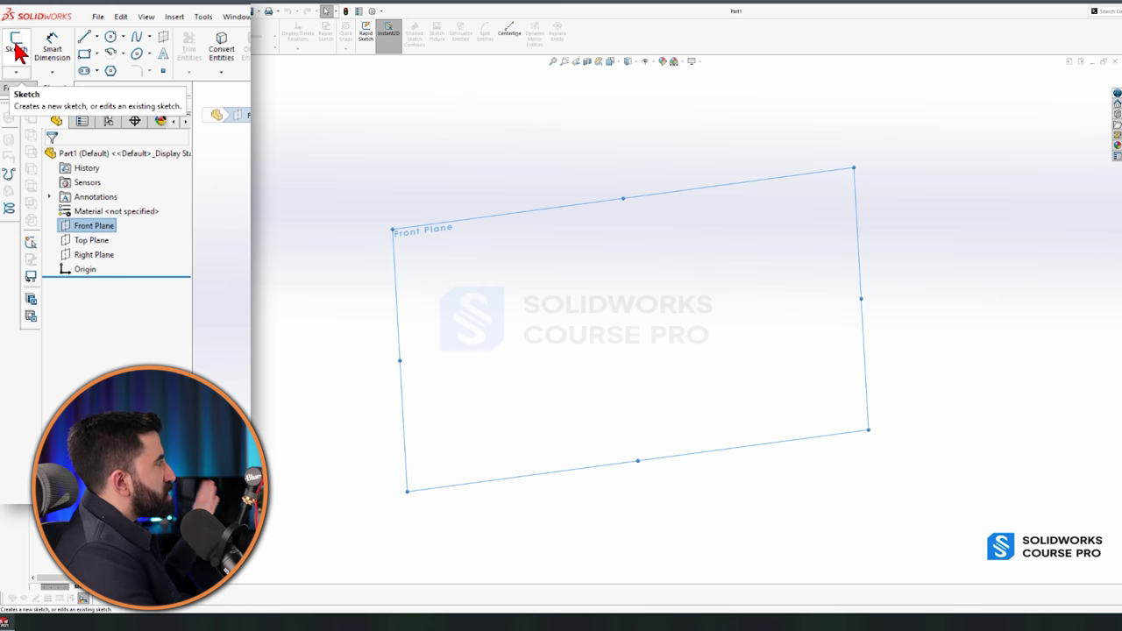
pyautogui.press('Escape')
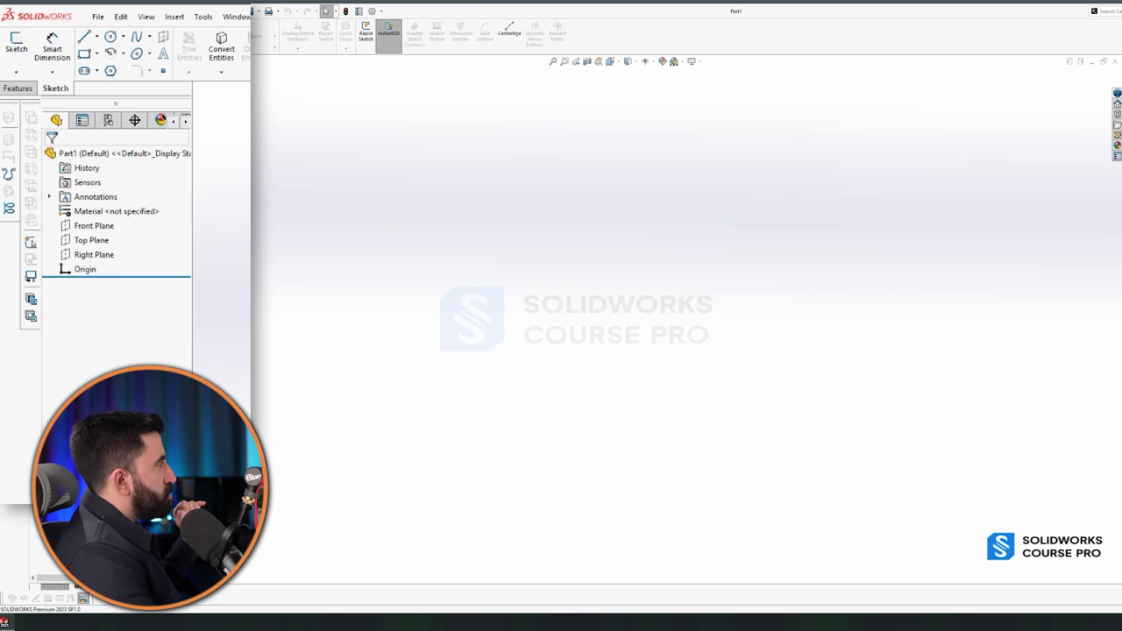
pyautogui.click(90, 228)
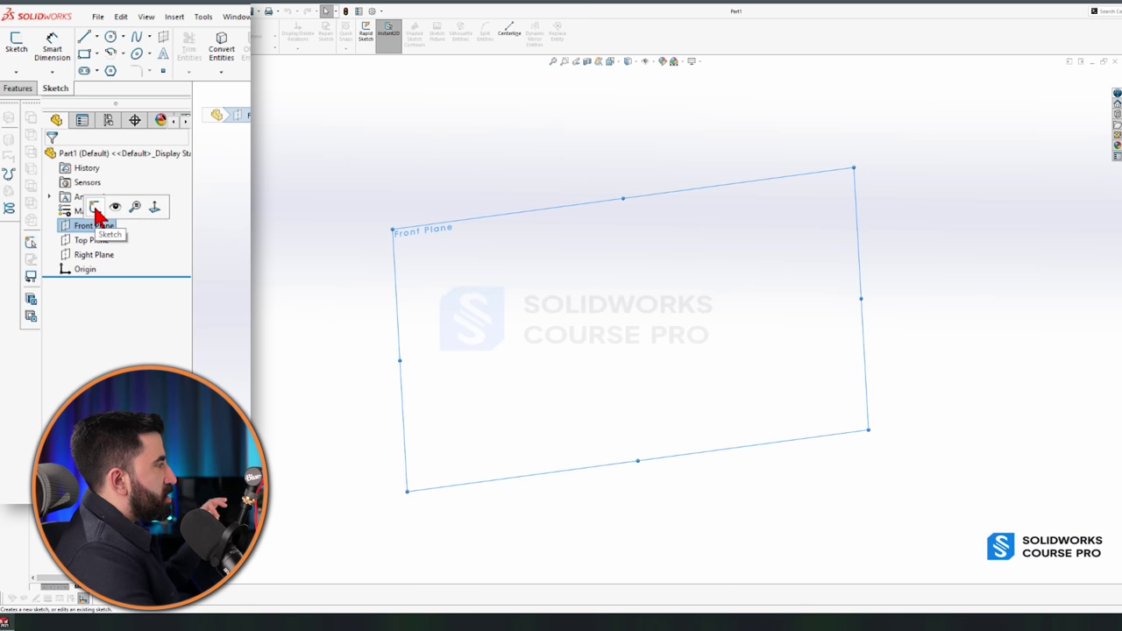
pyautogui.click(95, 210)
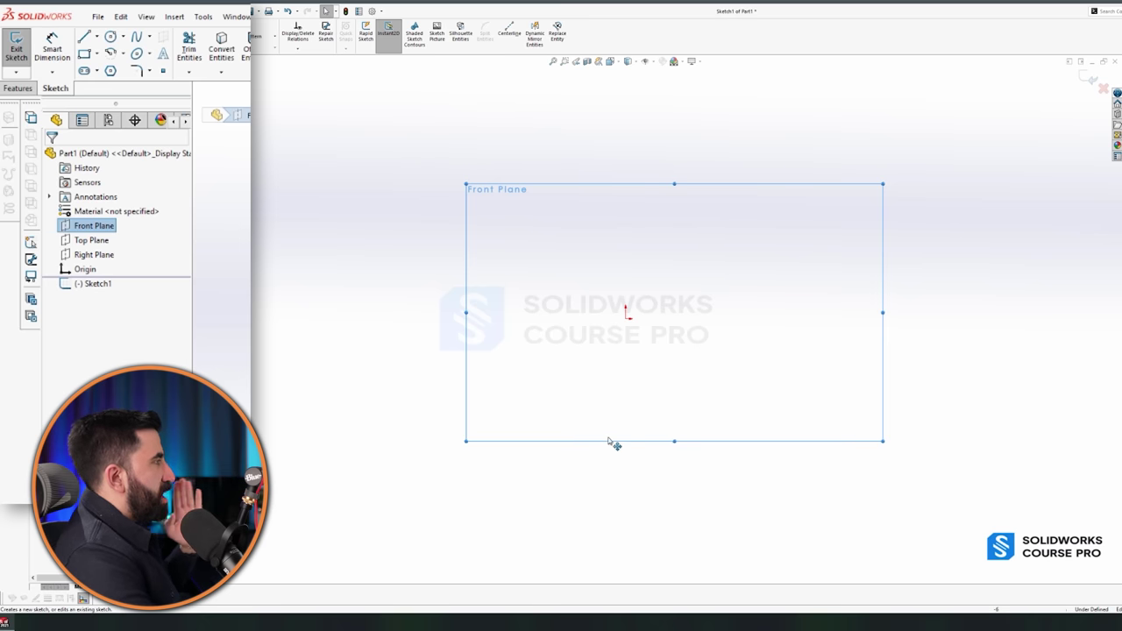
# - Sketch a circle centred on the origin in the Front Plane sketch
pyautogui.moveTo(347, 312); pyautogui.dragTo(425, 423, button='middle')
pyautogui.moveTo(650, 449); pyautogui.dragTo(641, 430, button='middle')
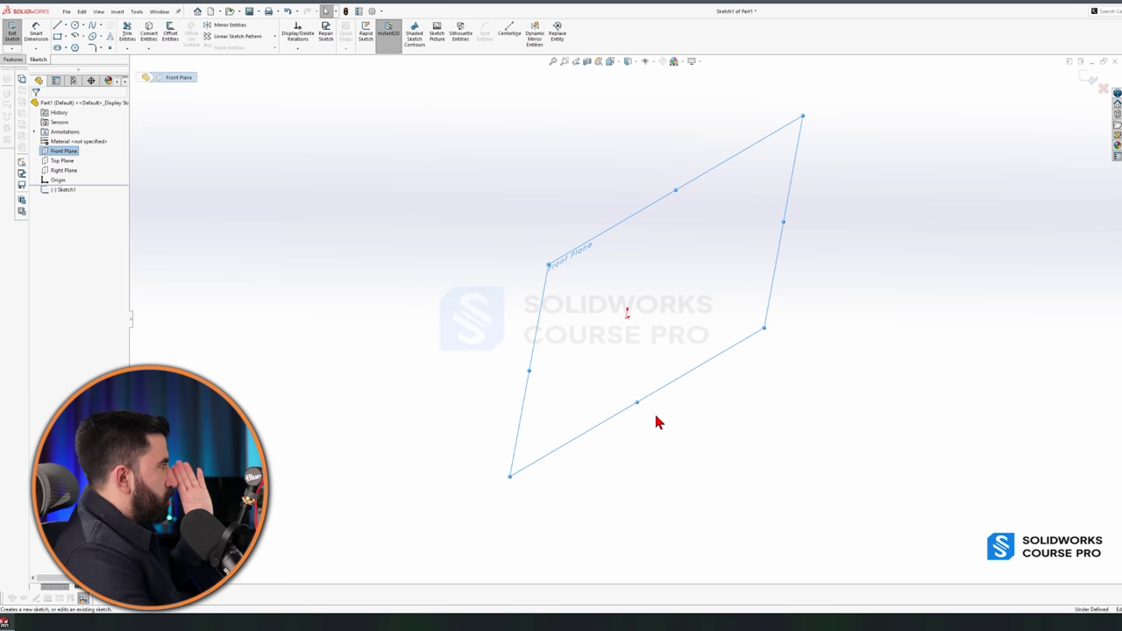
pyautogui.click(74, 26)
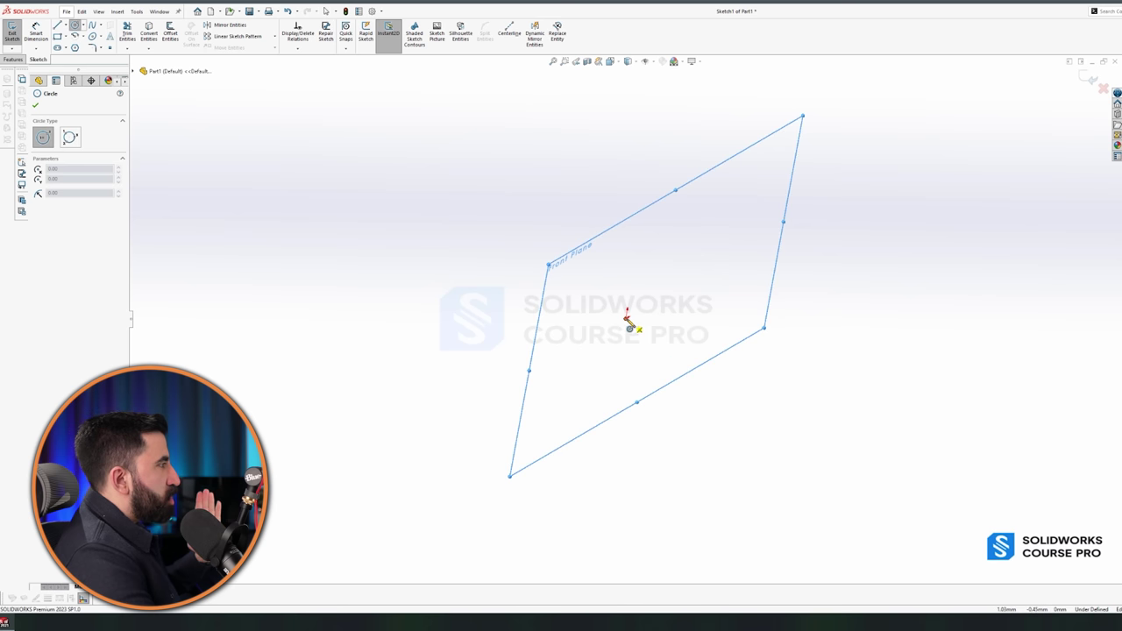
pyautogui.click(627, 318)
pyautogui.click(618, 504)
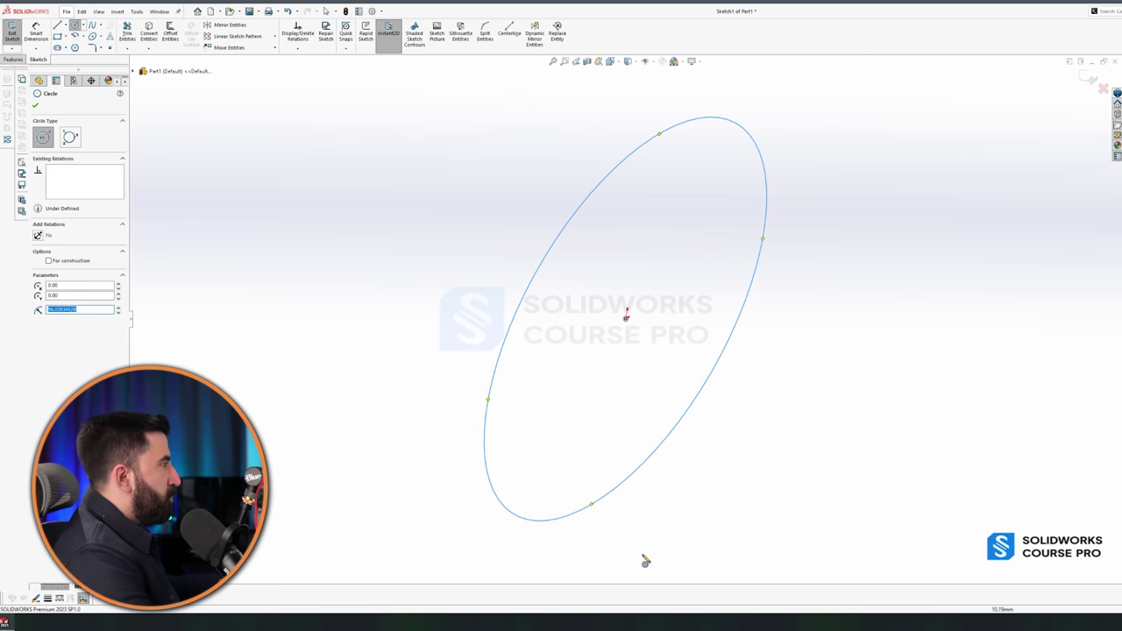
pyautogui.press('Escape')
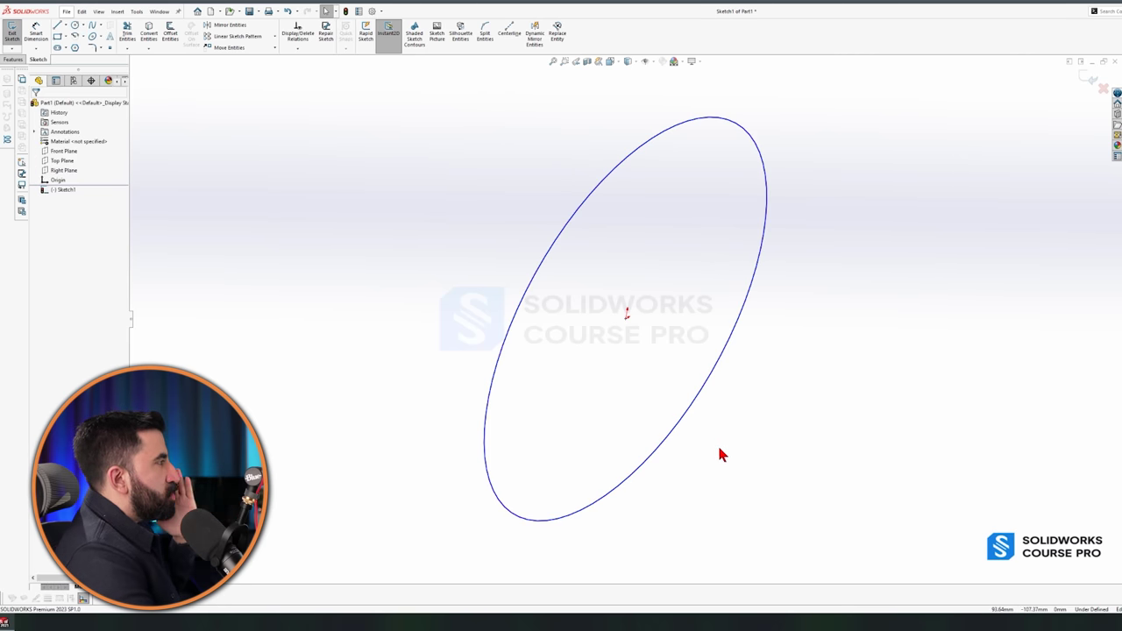
# - Orient the view normal to the plane of the circle sketch
pyautogui.hotkey('ctrl', '8')
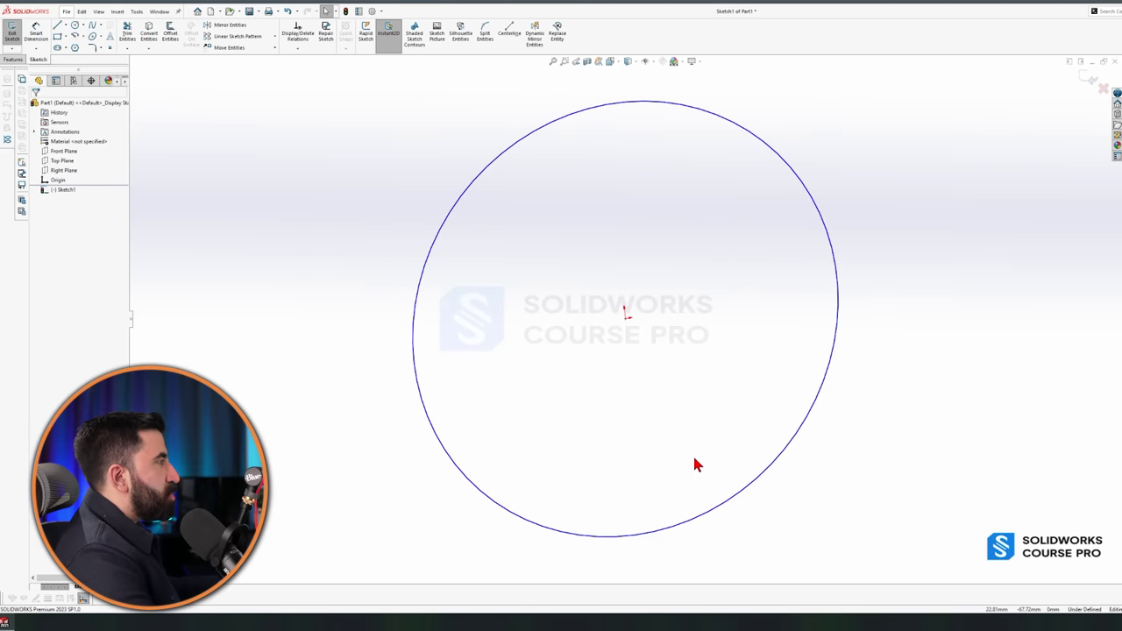
pyautogui.press('space')
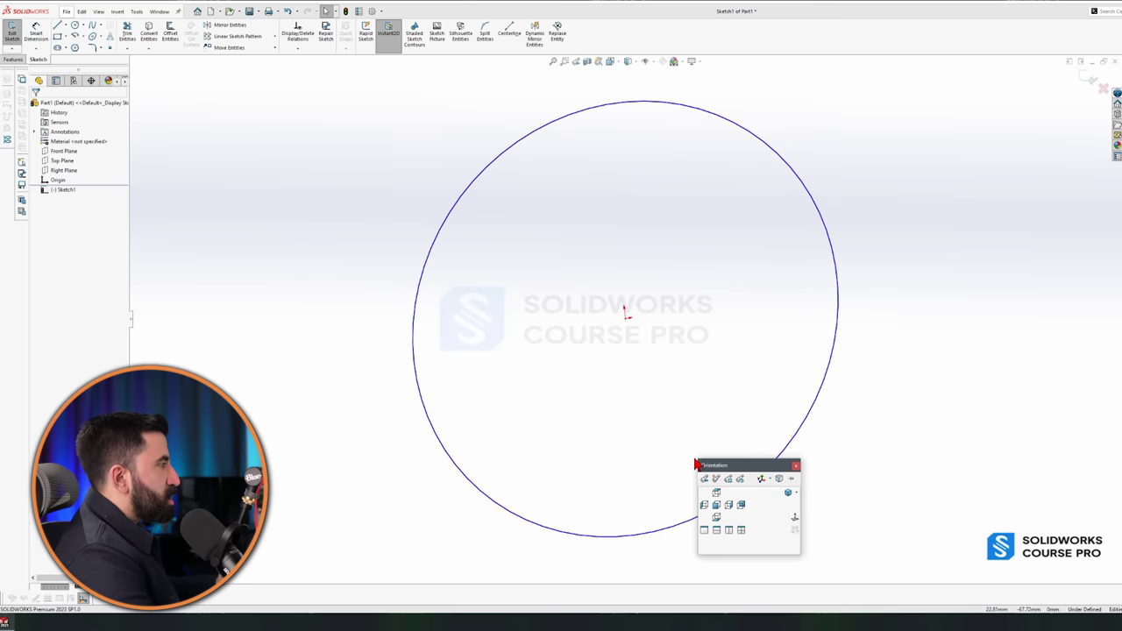
pyautogui.click(796, 521)
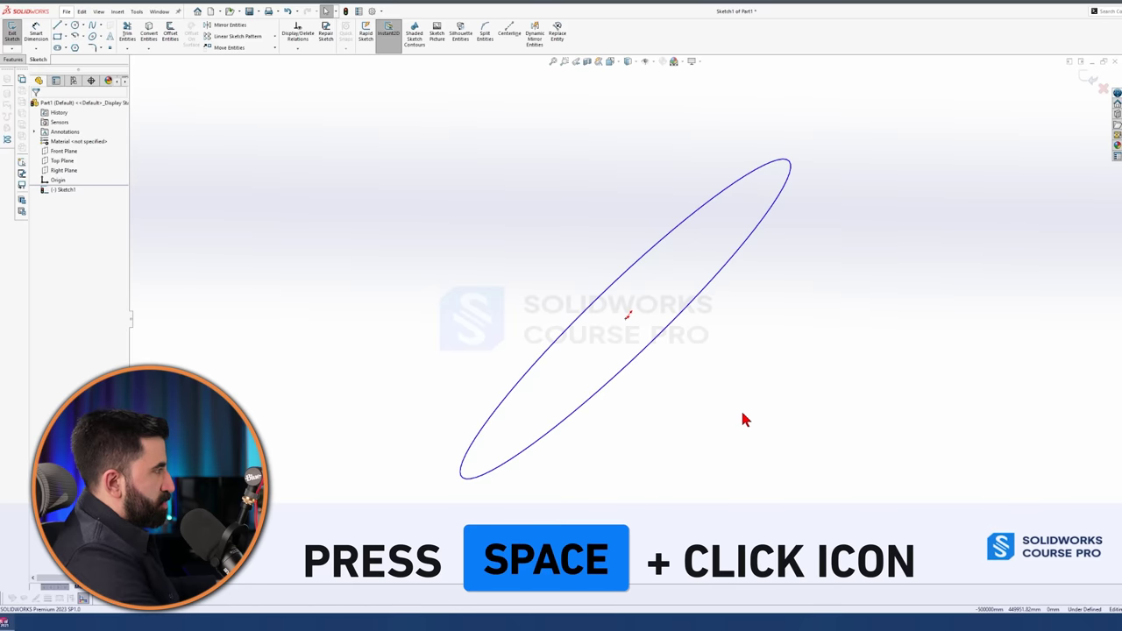
pyautogui.press('space')
pyautogui.click(842, 472)
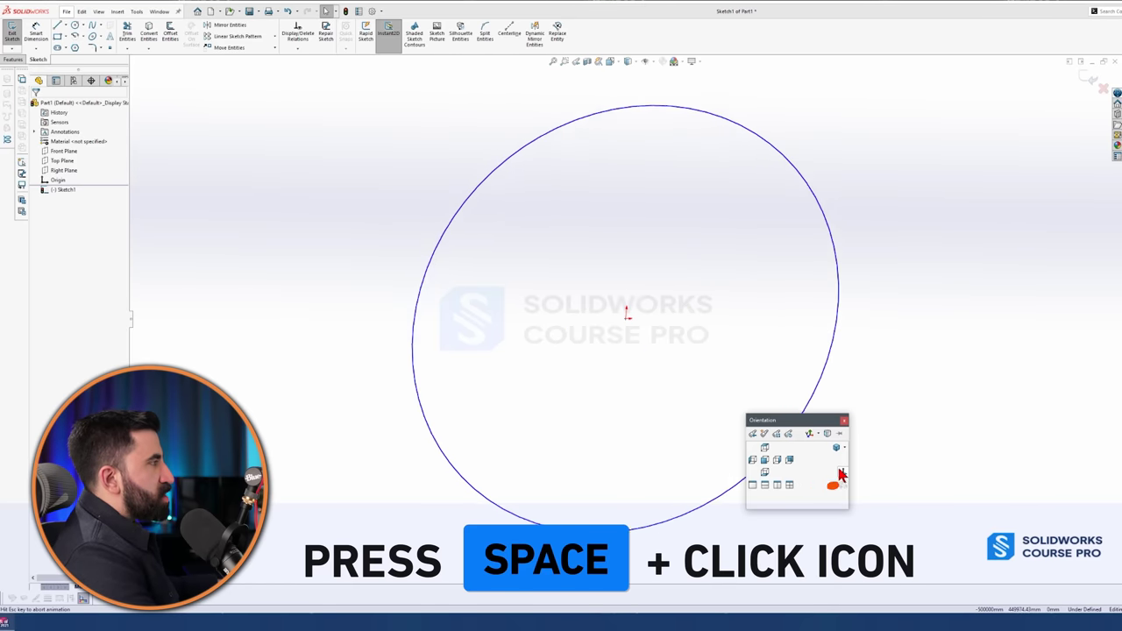
# - Orbit away from the sketch plane and use a face of the view selector cube to look straight at the circle
pyautogui.moveTo(782, 440); pyautogui.dragTo(751, 369, button='middle')
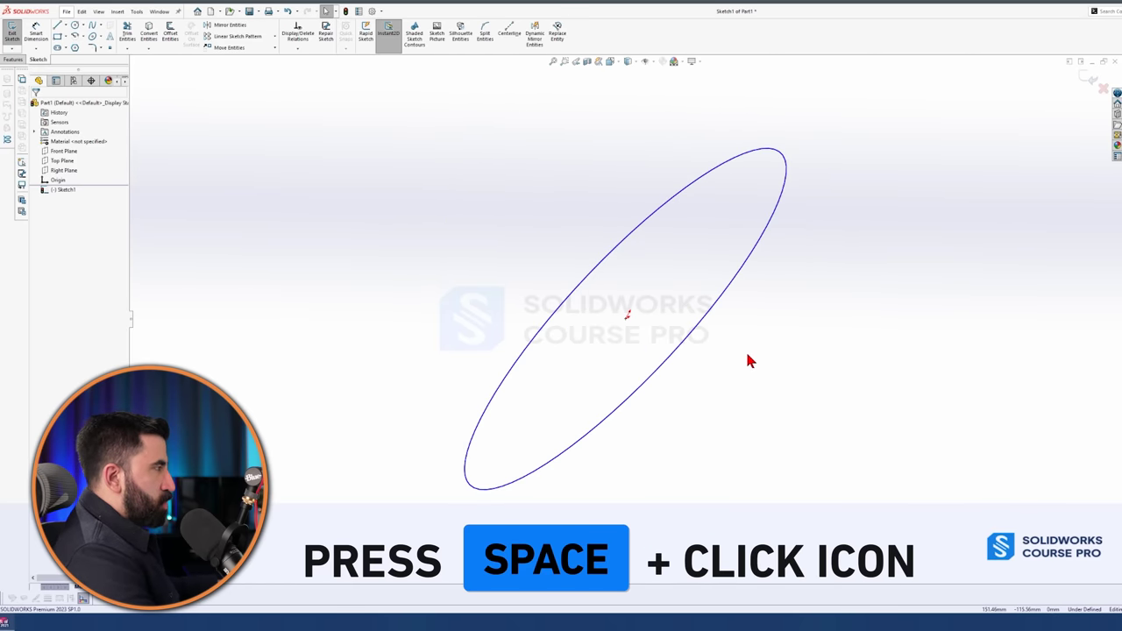
pyautogui.press('space')
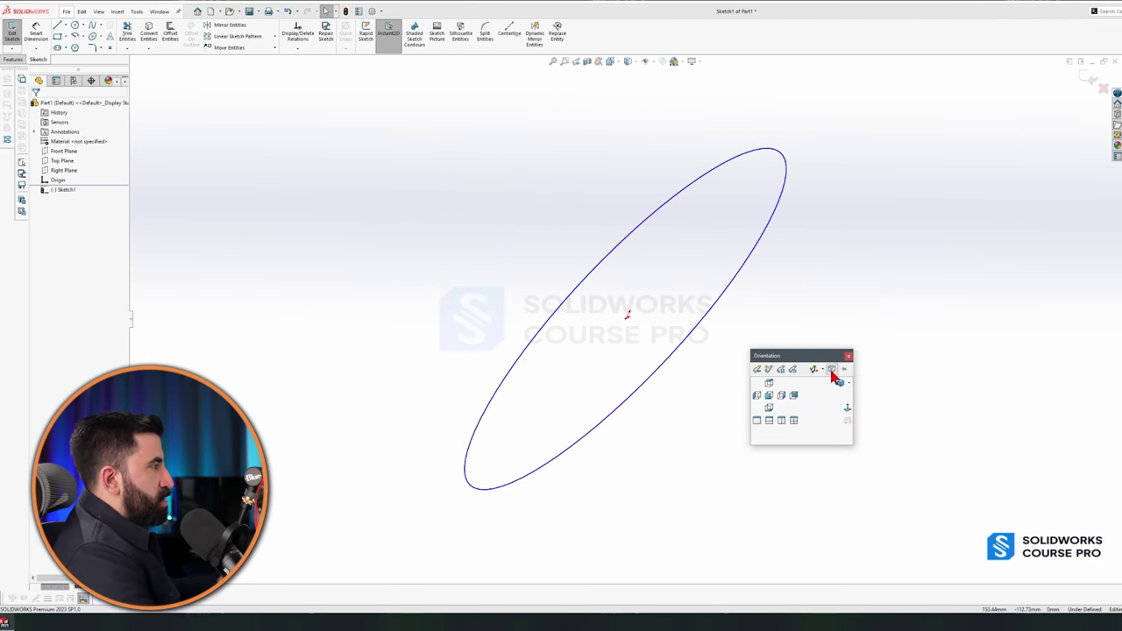
pyautogui.click(832, 371)
pyautogui.press('space')
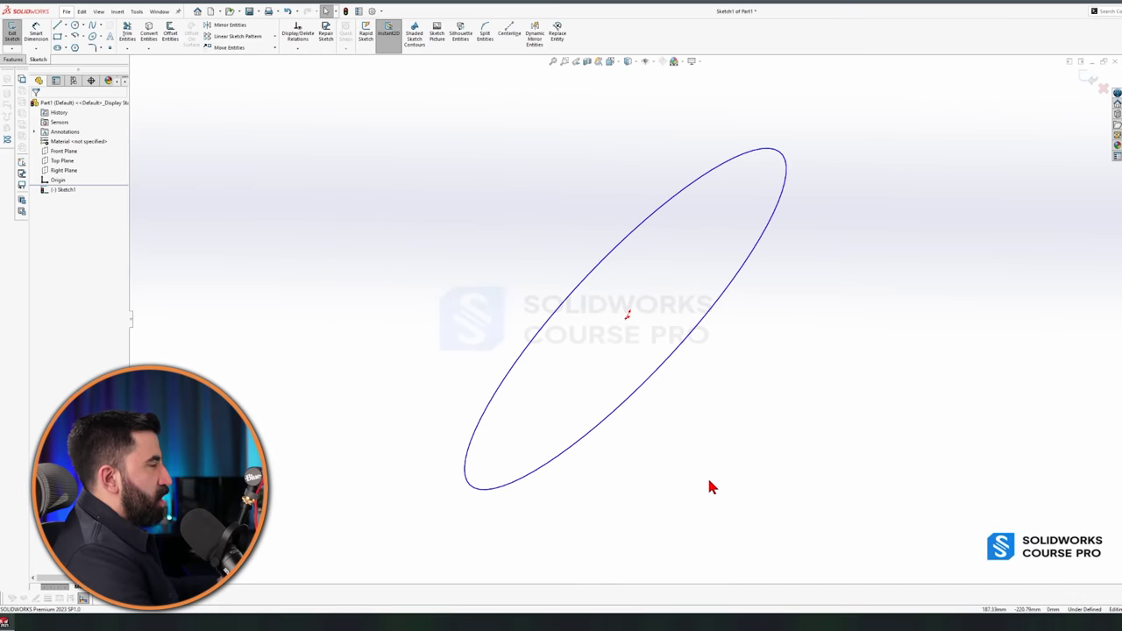
pyautogui.press('space')
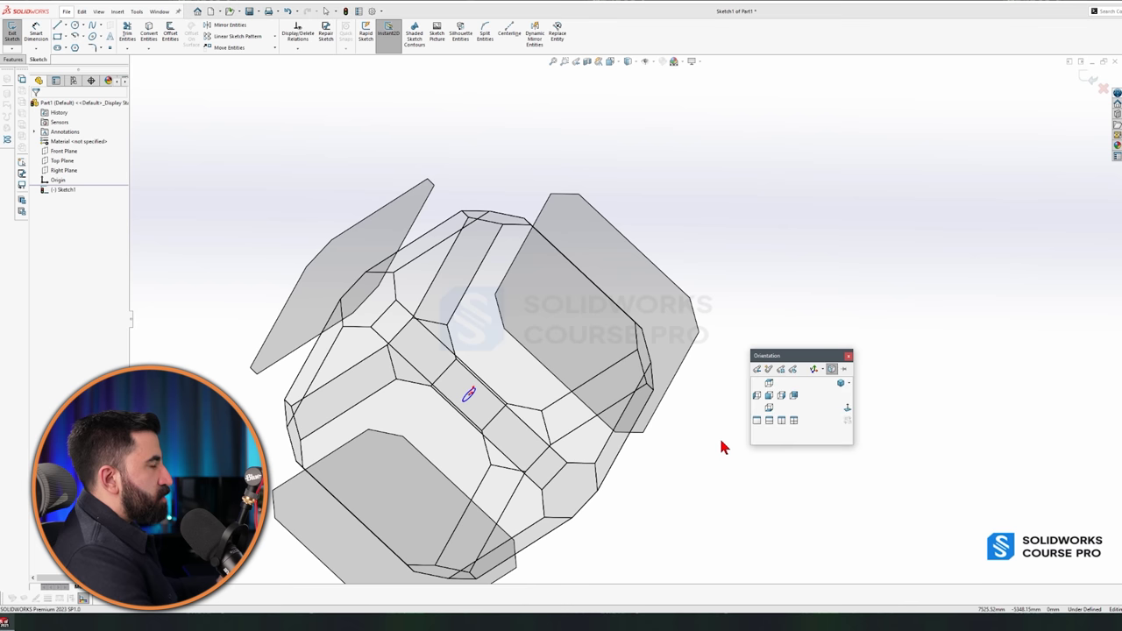
pyautogui.moveTo(575, 476)
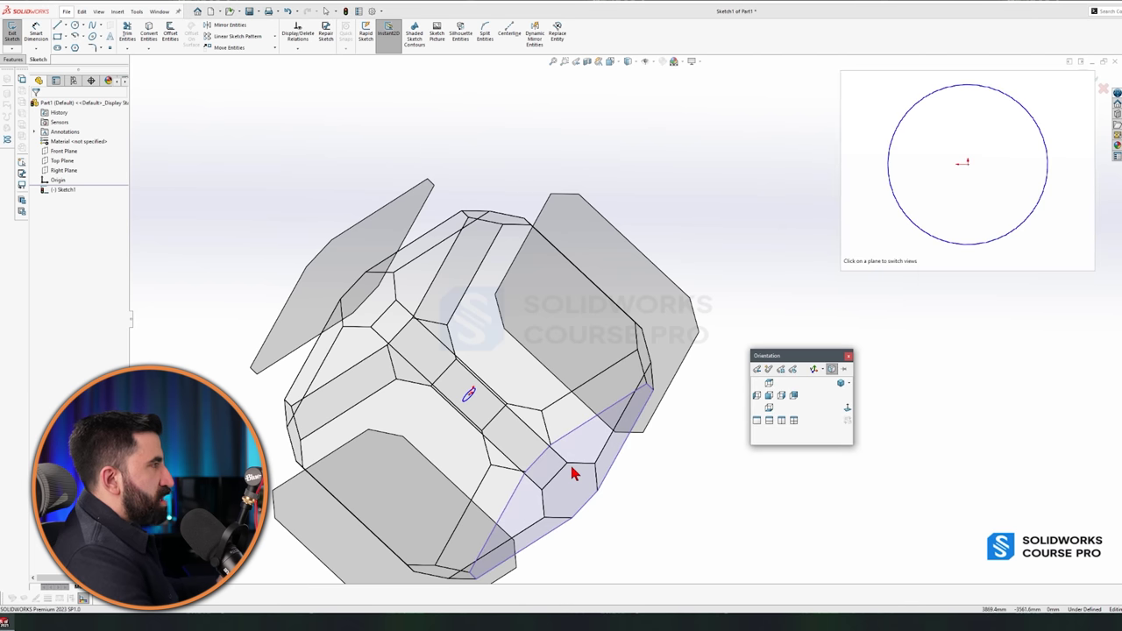
pyautogui.click(572, 474)
pyautogui.press('space')
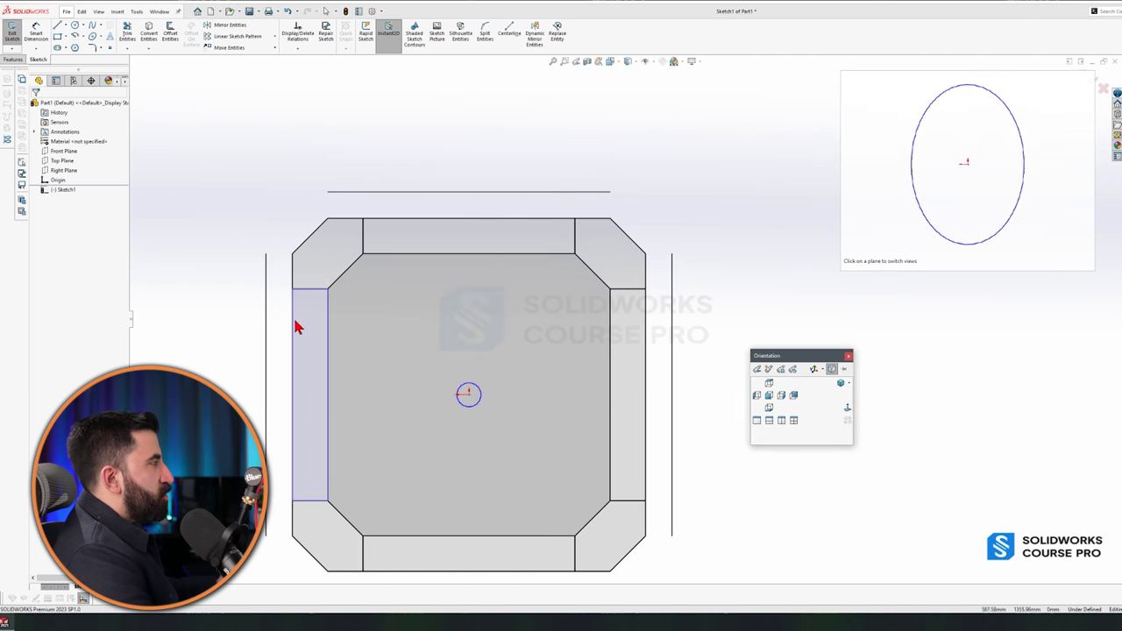
pyautogui.click(832, 371)
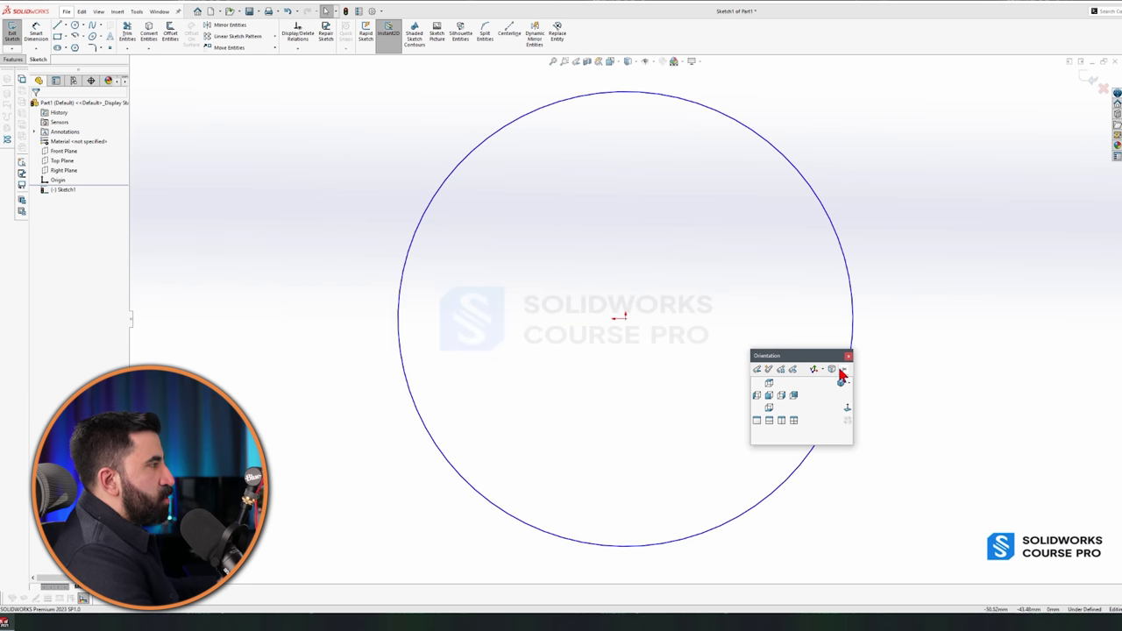
# - Reorient the circle sketch through several other faces of the view selector cube, ending with the Bottom view, and hide the cube
pyautogui.click(840, 373)
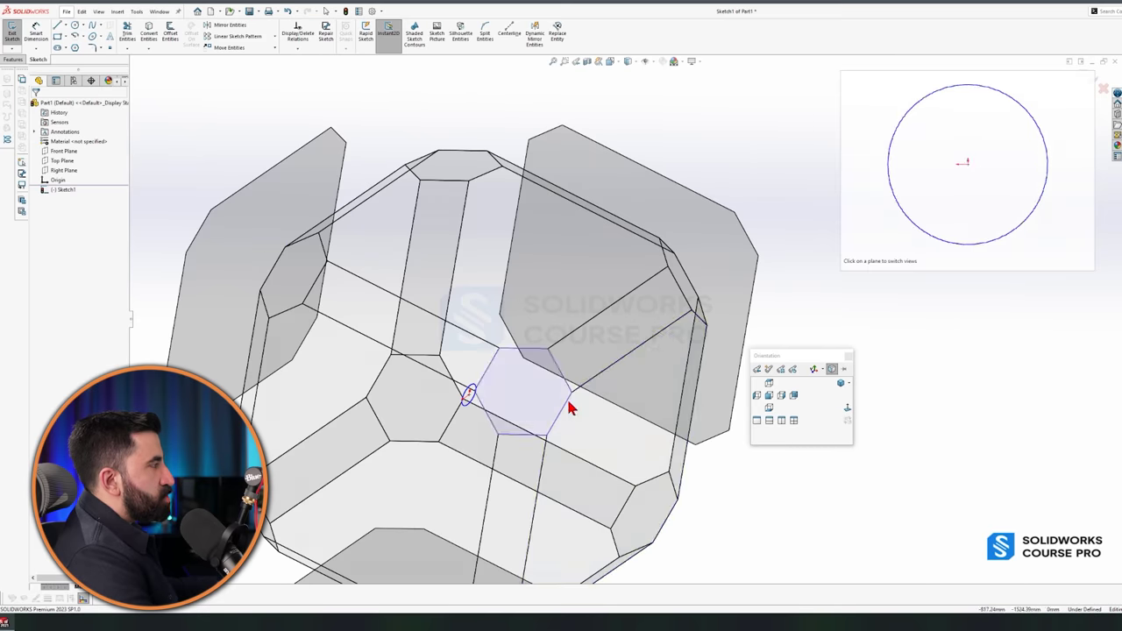
pyautogui.click(231, 345)
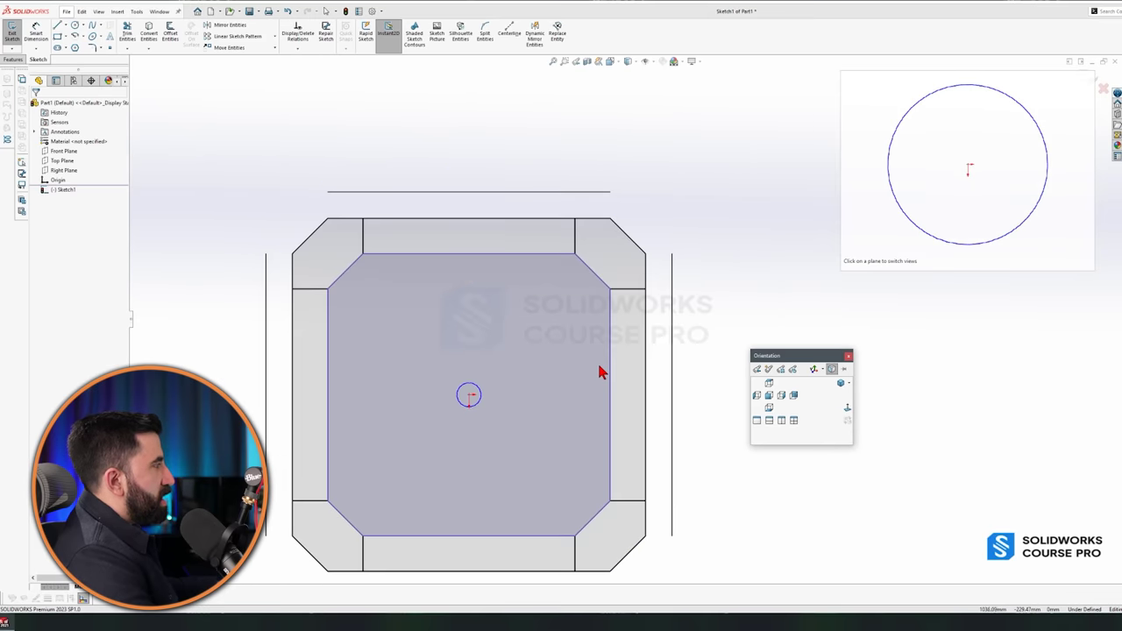
pyautogui.click(629, 318)
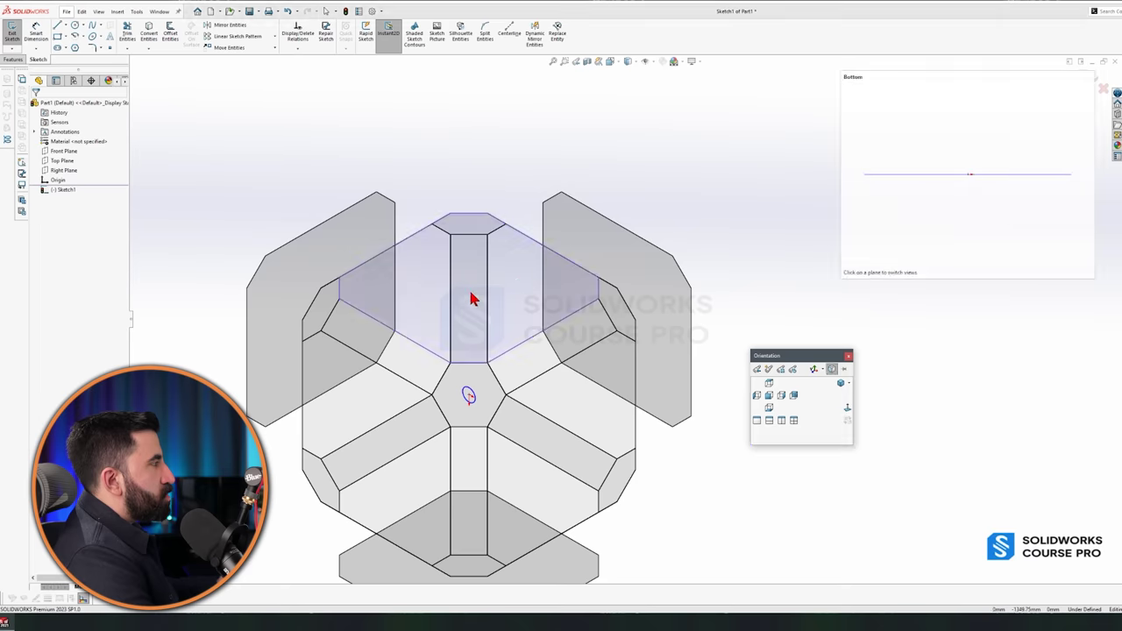
pyautogui.click(471, 300)
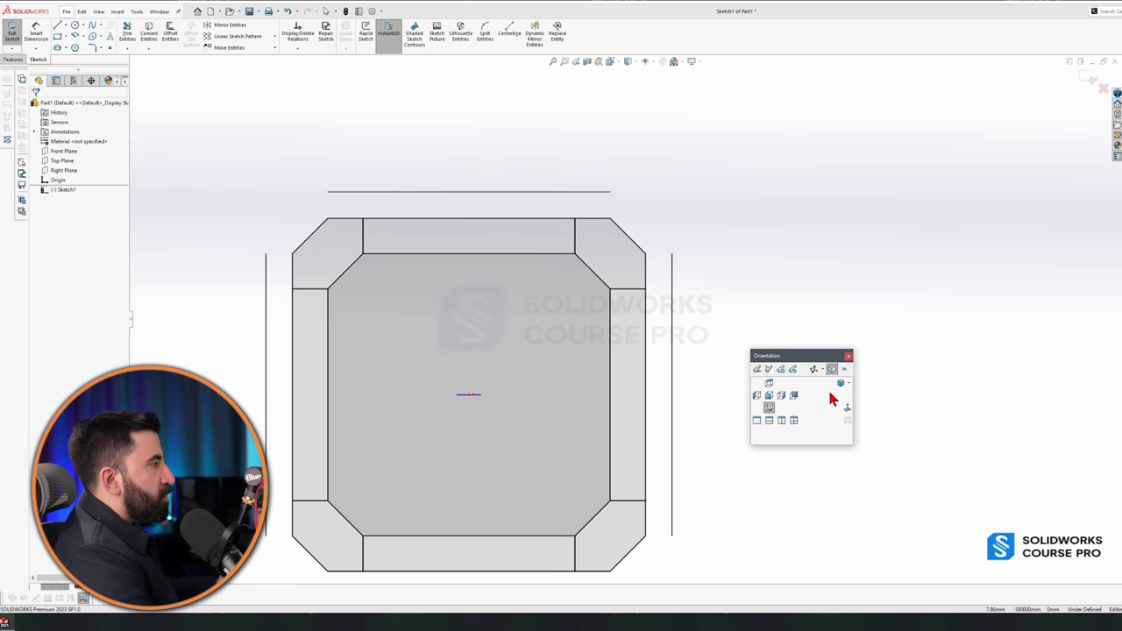
pyautogui.click(834, 373)
# - Set an isometric view and return to a view normal to the circle sketch
pyautogui.hotkey('ctrl', '7')
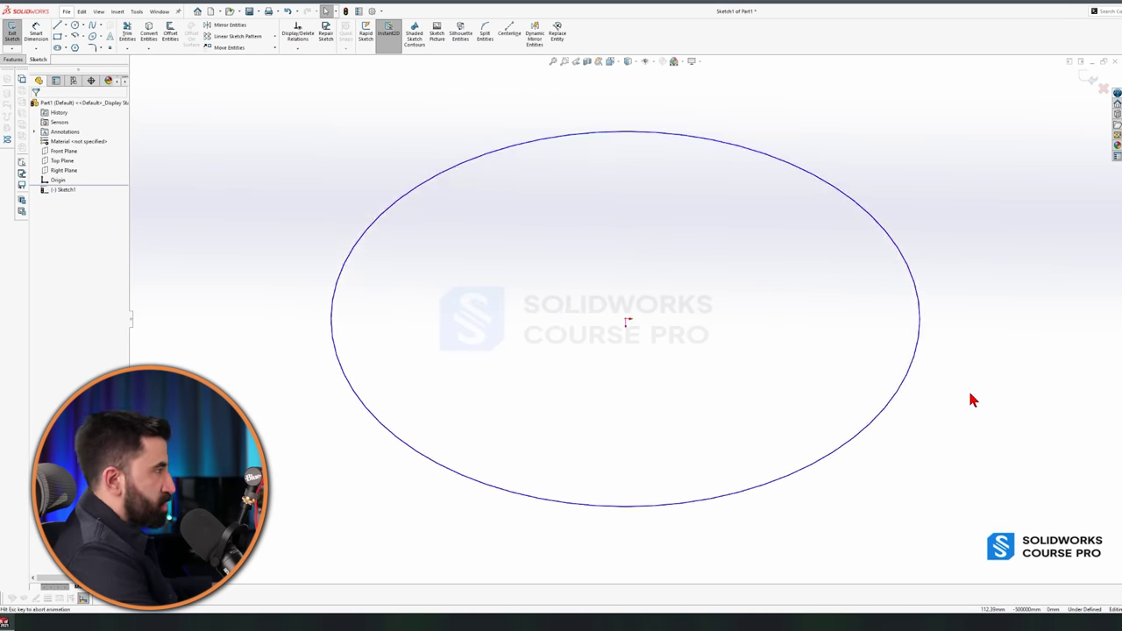
pyautogui.press('space')
pyautogui.click(647, 438)
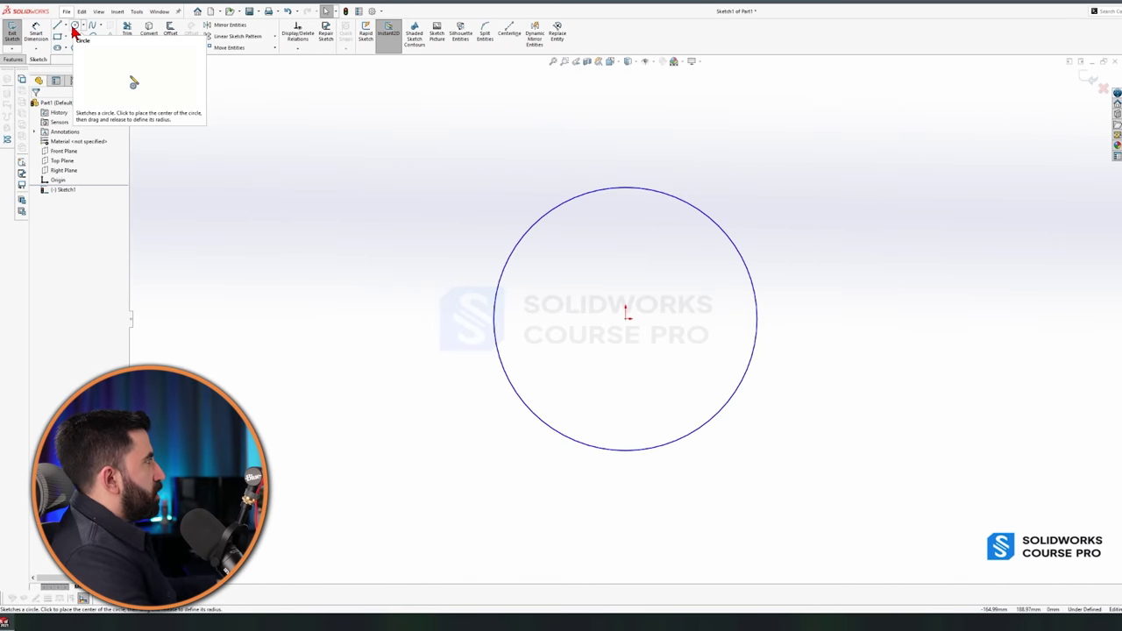
# - Sketch a circle of about 31 mm radius up and left of the large circle, and a rectangle about 78 by 40 mm above it
pyautogui.click(74, 31)
pyautogui.click(408, 226)
pyautogui.click(412, 183)
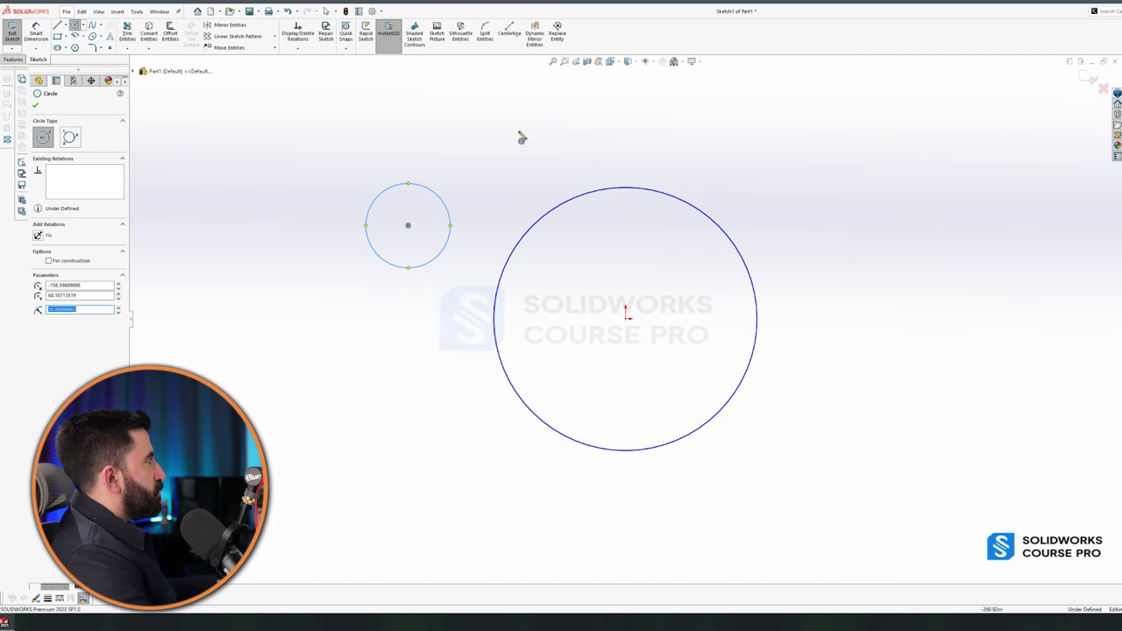
pyautogui.click(57, 37)
pyautogui.click(507, 93)
pyautogui.click(614, 148)
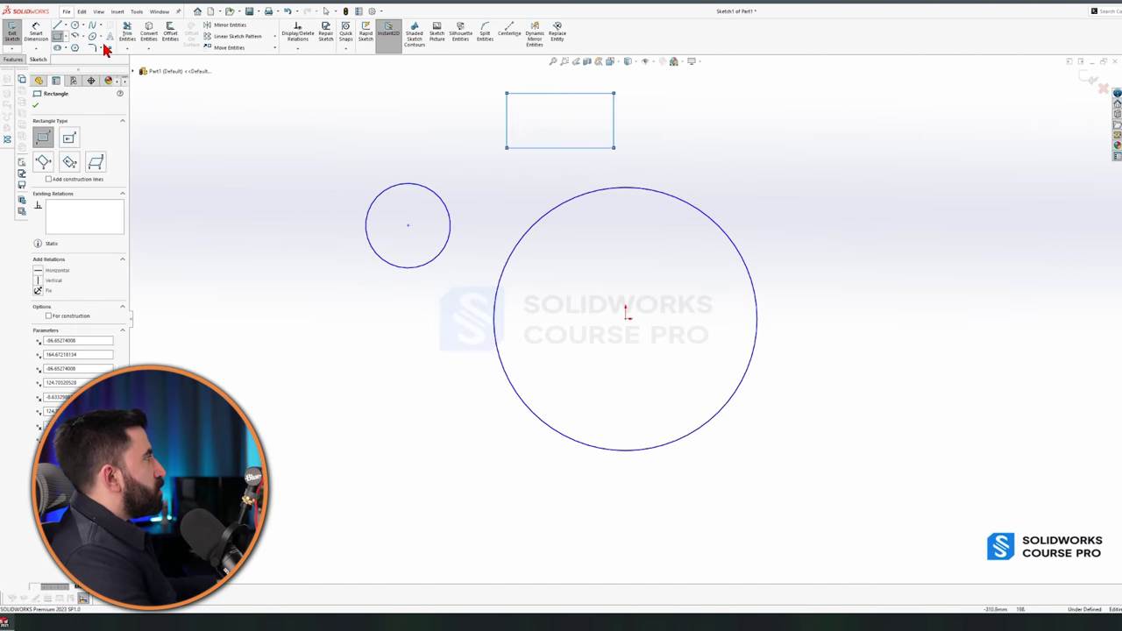
# - Sketch a centerpoint arc above and to the right of the large circle
pyautogui.click(76, 37)
pyautogui.click(766, 167)
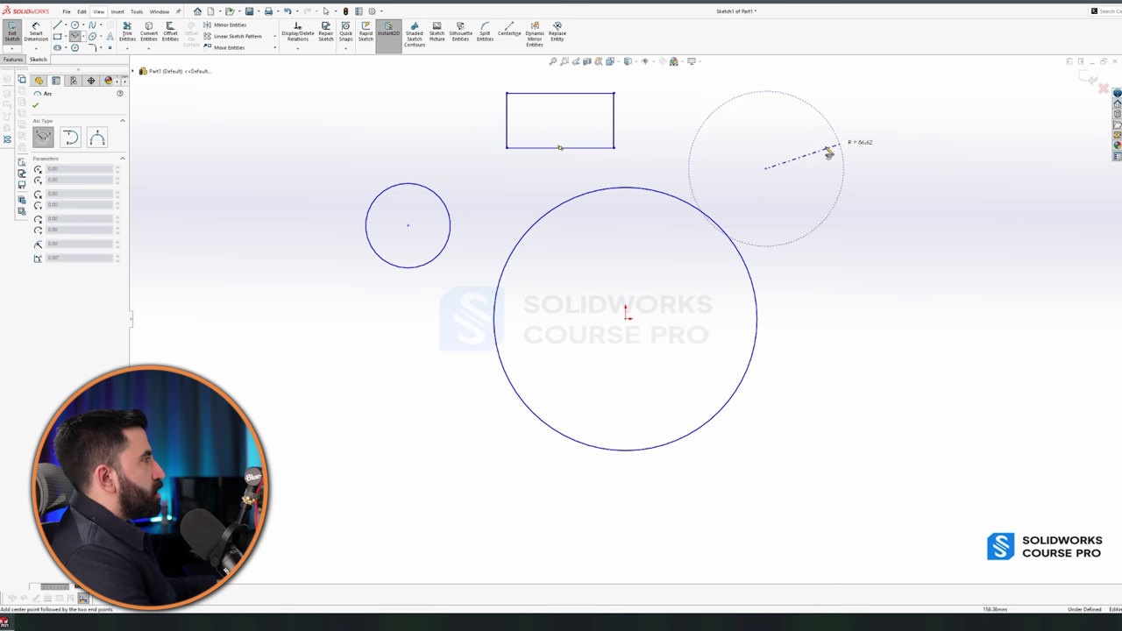
pyautogui.click(825, 148)
pyautogui.click(731, 117)
# - Sketch a narrow, slanted ellipse to the right of the large circle
pyautogui.click(92, 37)
pyautogui.click(904, 277)
pyautogui.click(955, 243)
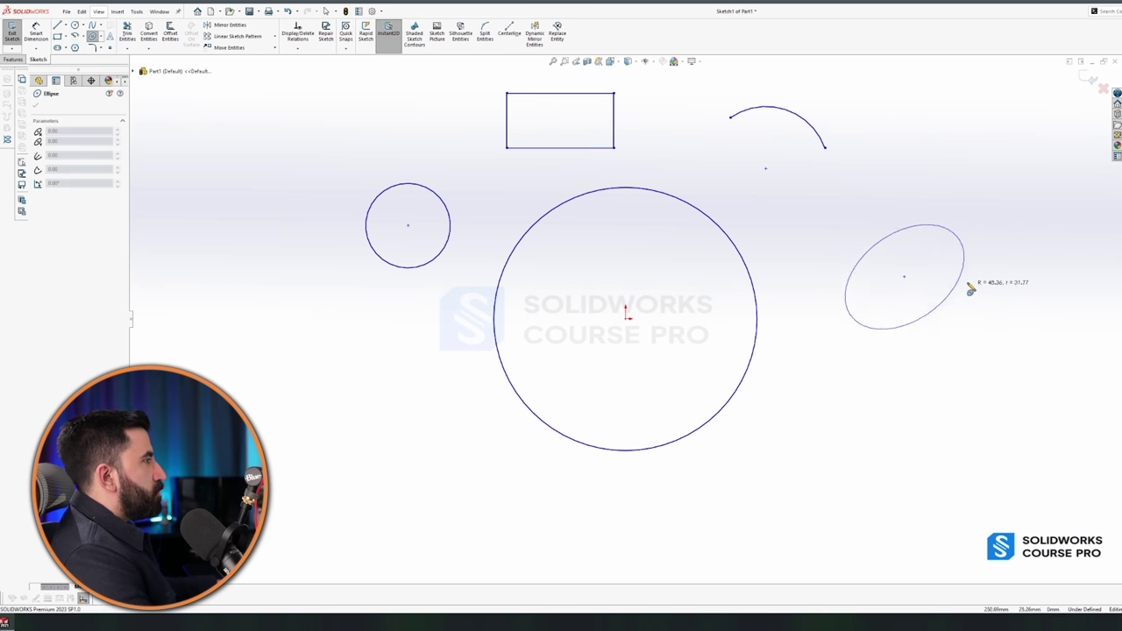
pyautogui.click(917, 293)
pyautogui.press('Escape')
# - Add a 10 mm sketch fillet to the lower-left corner of the rectangle
pyautogui.click(92, 48)
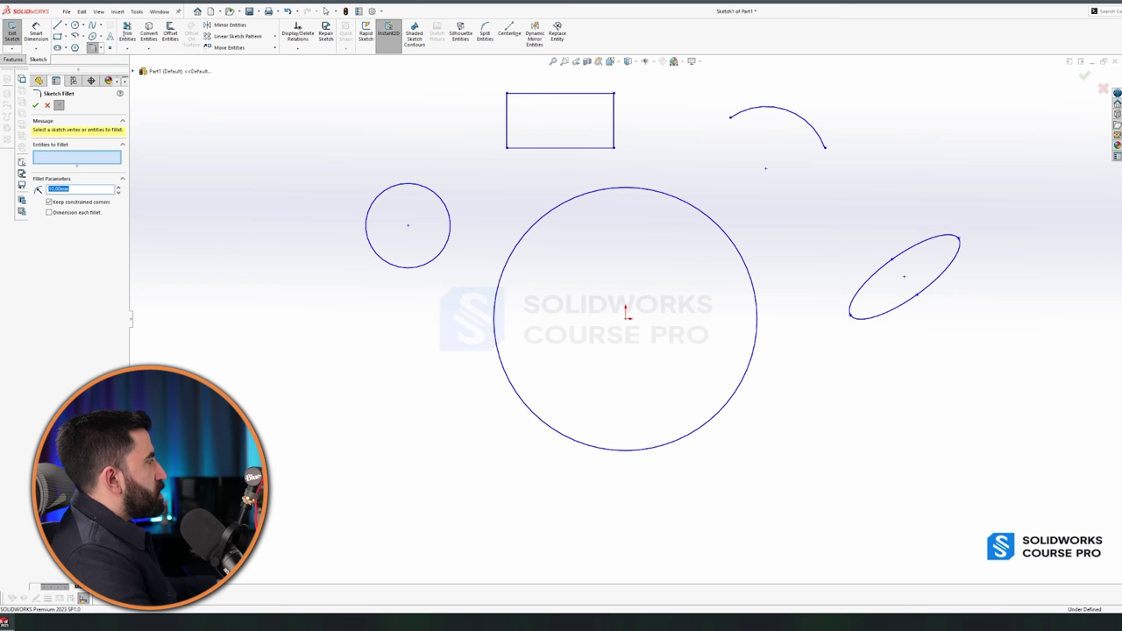
pyautogui.press('Escape')
pyautogui.click(92, 49)
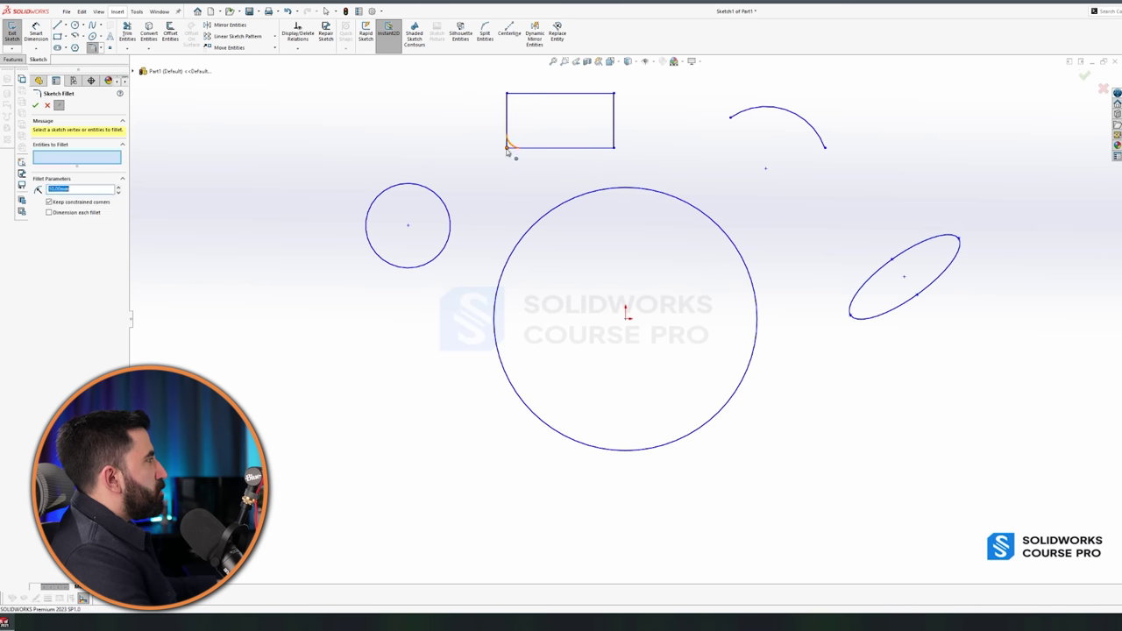
pyautogui.click(516, 151)
pyautogui.press('Escape')
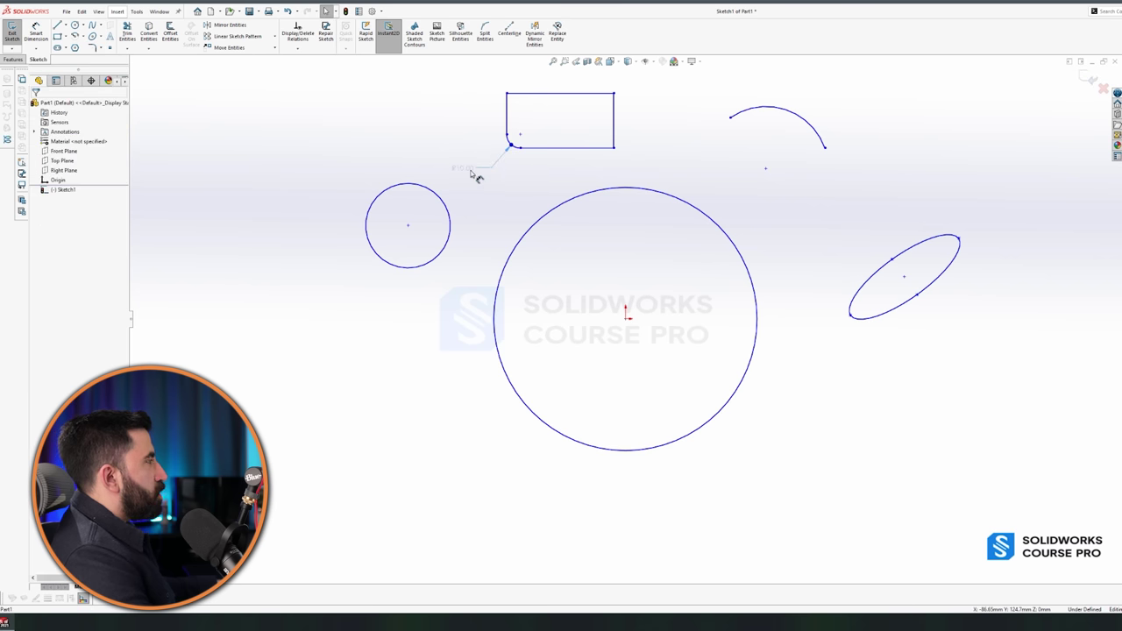
# - Sketch a hexagon with an inscribed circle about 86 mm in diameter, left of and below the large circle's centre
pyautogui.press('p')
pyautogui.click(344, 378)
pyautogui.click(412, 379)
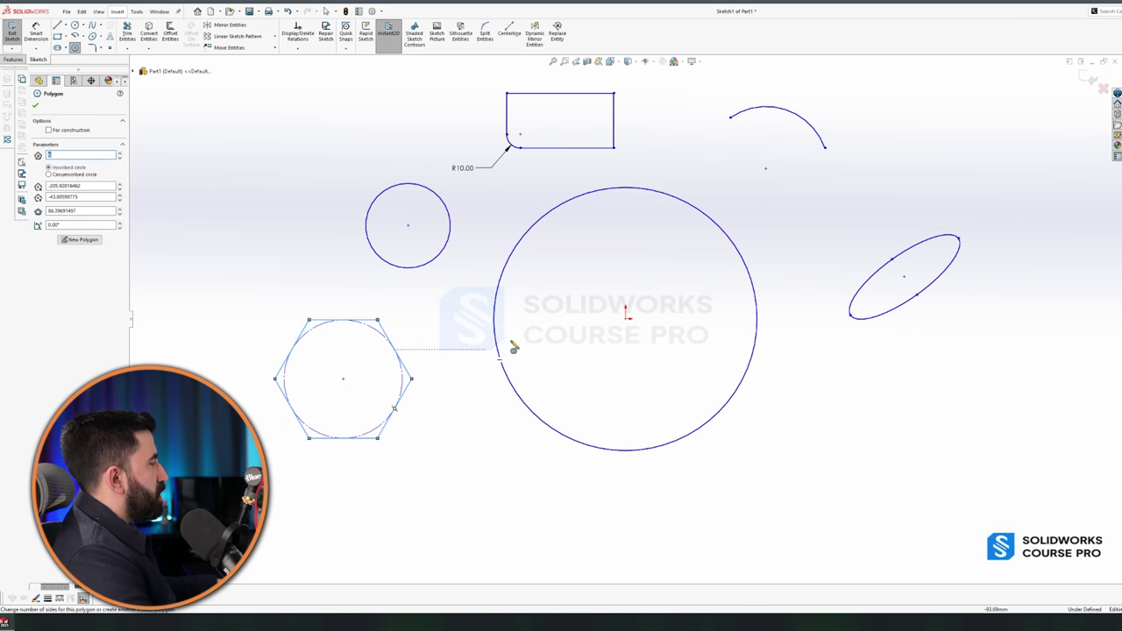
pyautogui.press('Escape')
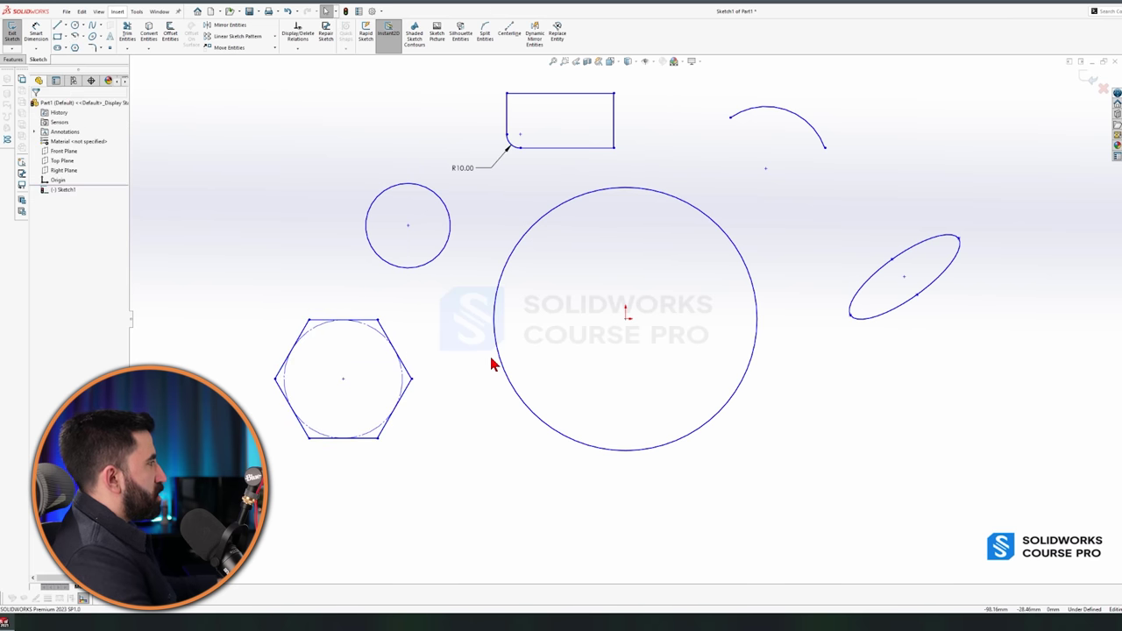
# - Sketch a horizontal straight slot above and to the left of the small circle
pyautogui.click(58, 50)
pyautogui.click(252, 147)
pyautogui.click(321, 147)
pyautogui.click(321, 129)
pyautogui.press('Escape')
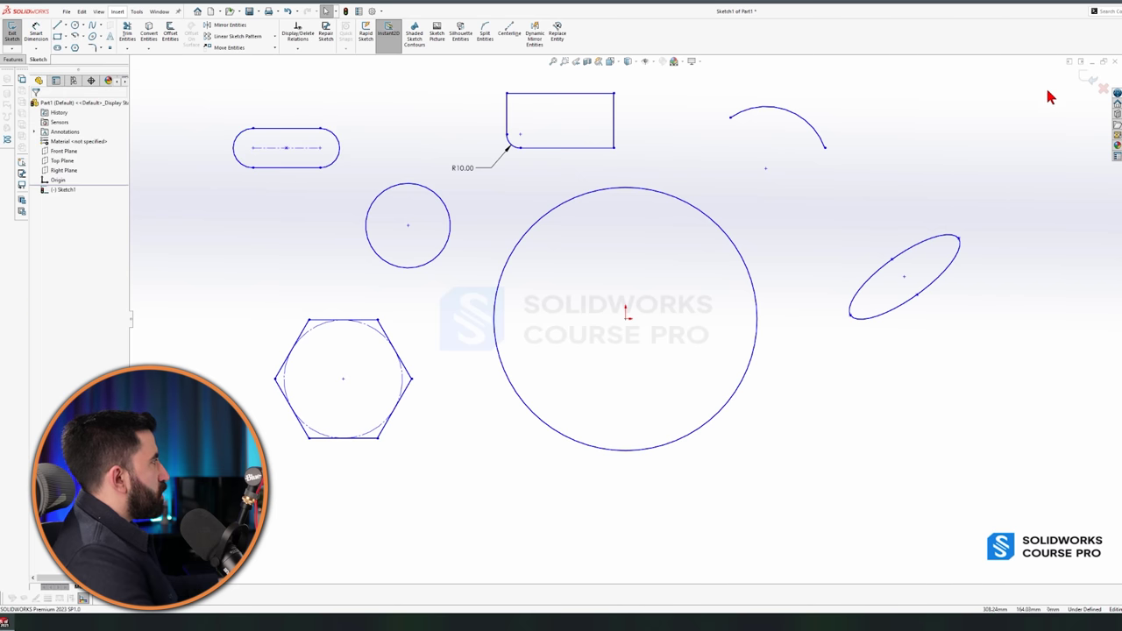
# - Delete all the sketched shapes, including the large circle and the fillet dimension
pyautogui.moveTo(1035, 88); pyautogui.dragTo(184, 502)
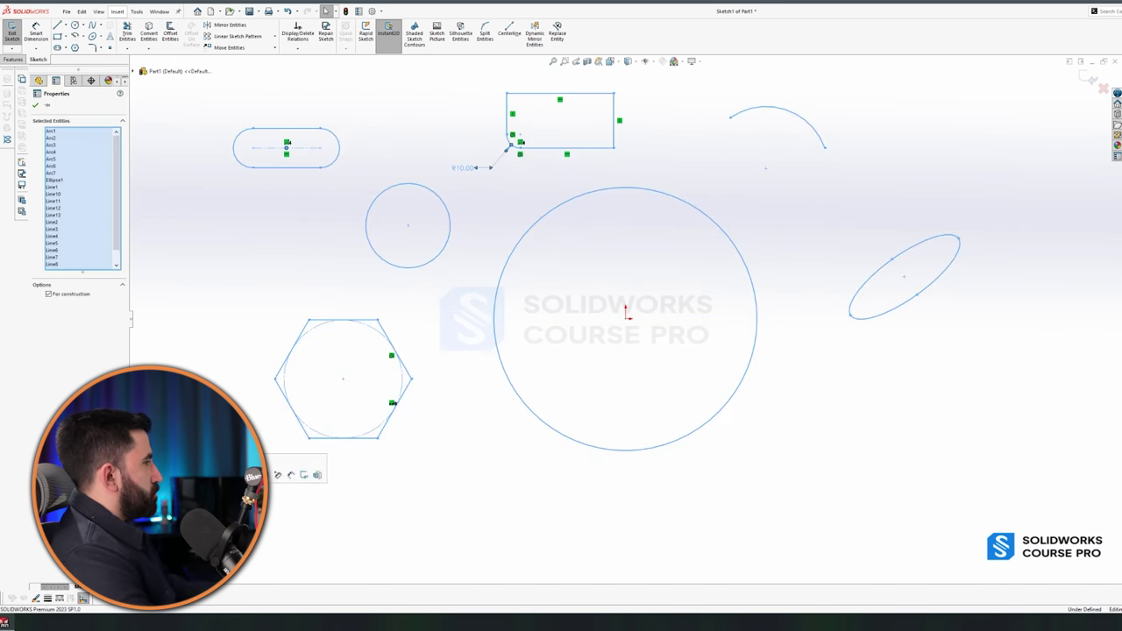
pyautogui.press('Delete')
# - Widen the displayed border of the Front Plane by moving its left edge outward
pyautogui.click(70, 151)
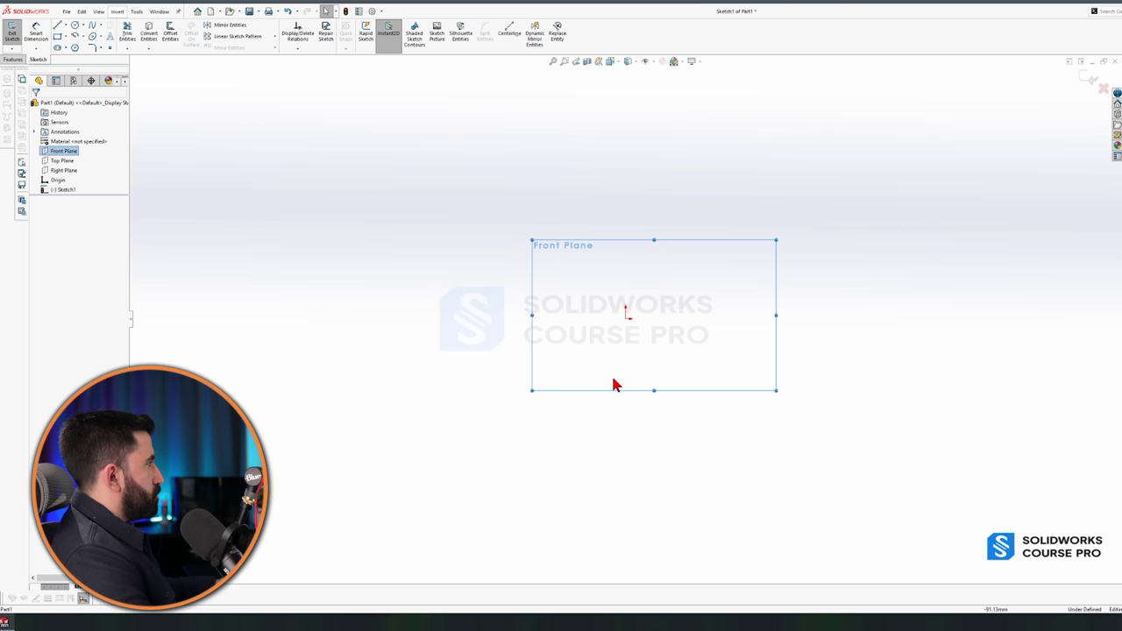
pyautogui.scroll(-3, 658, 319)
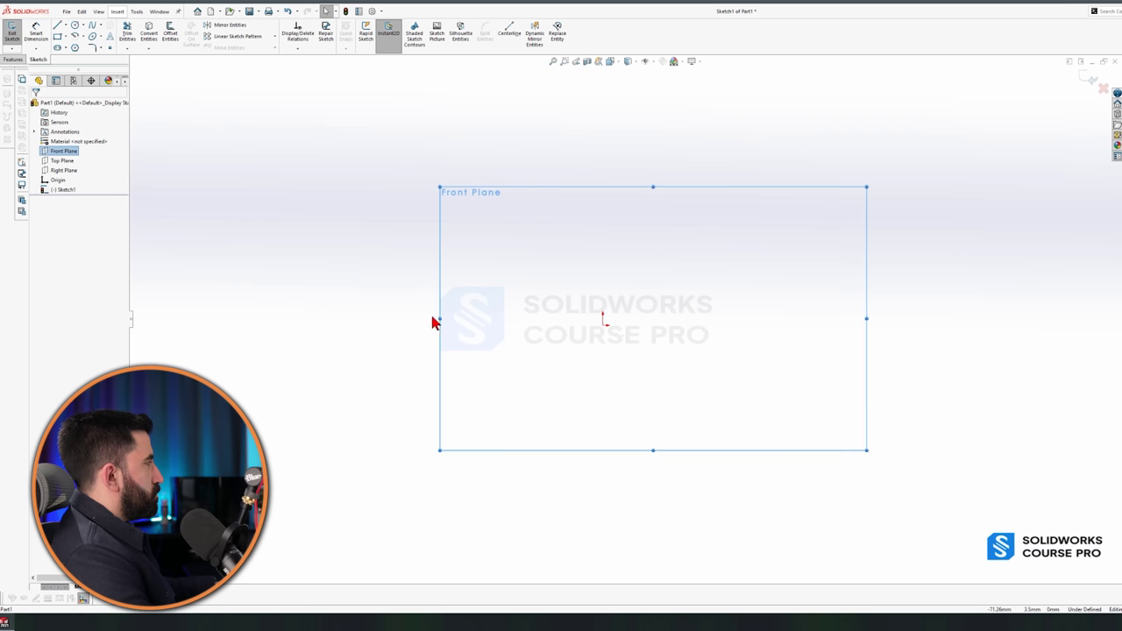
pyautogui.moveTo(439, 319); pyautogui.dragTo(320, 319)
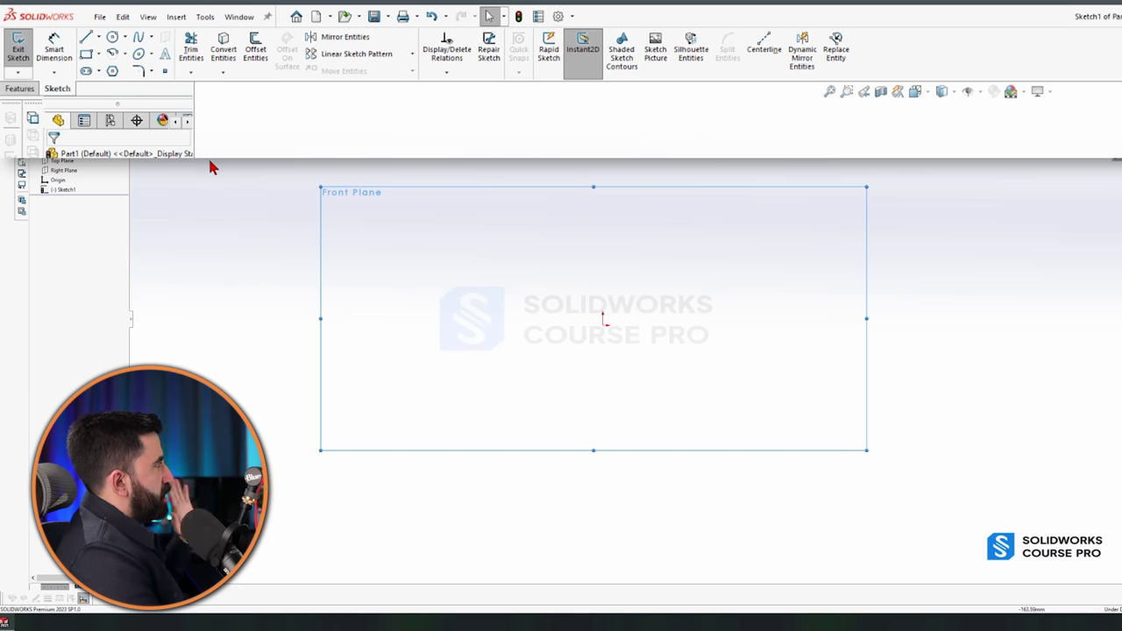
pyautogui.click(153, 38)
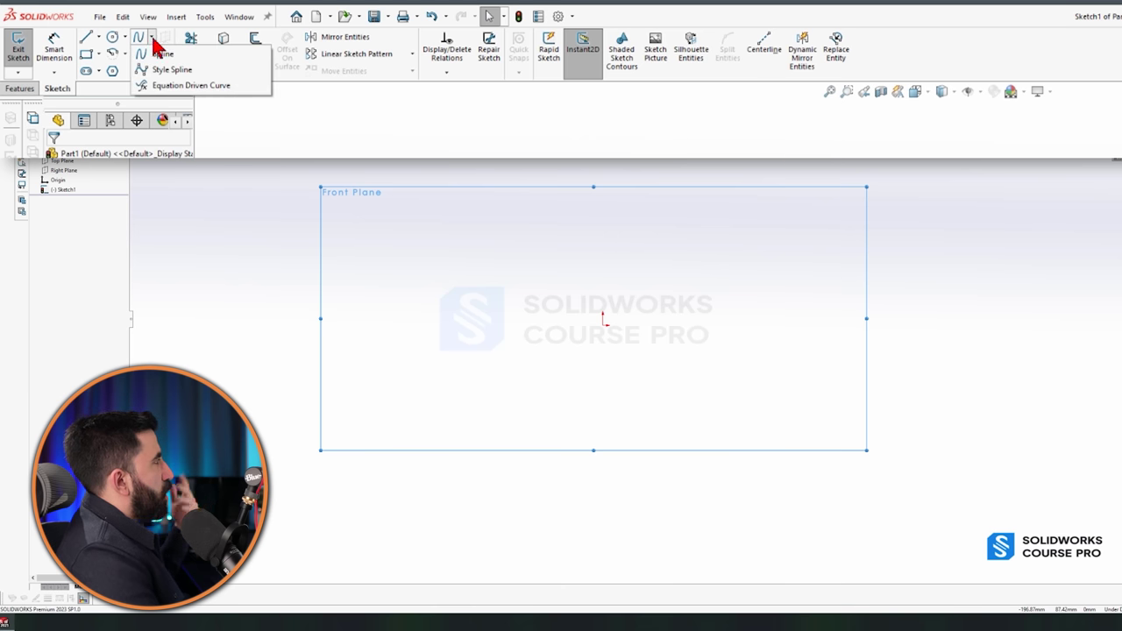
pyautogui.click(99, 39)
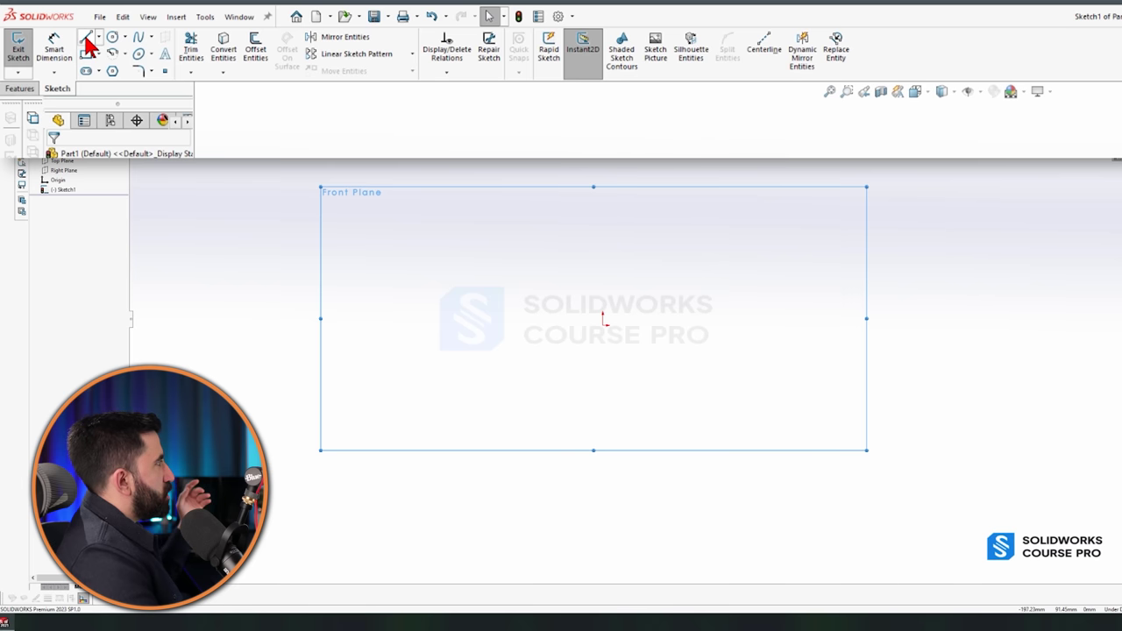
# - Sketch a closed, irregular 13-sided outline of connected lines above the origin, with a long horizontal top edge and a zigzag lower edge
pyautogui.click(88, 41)
pyautogui.click(370, 263)
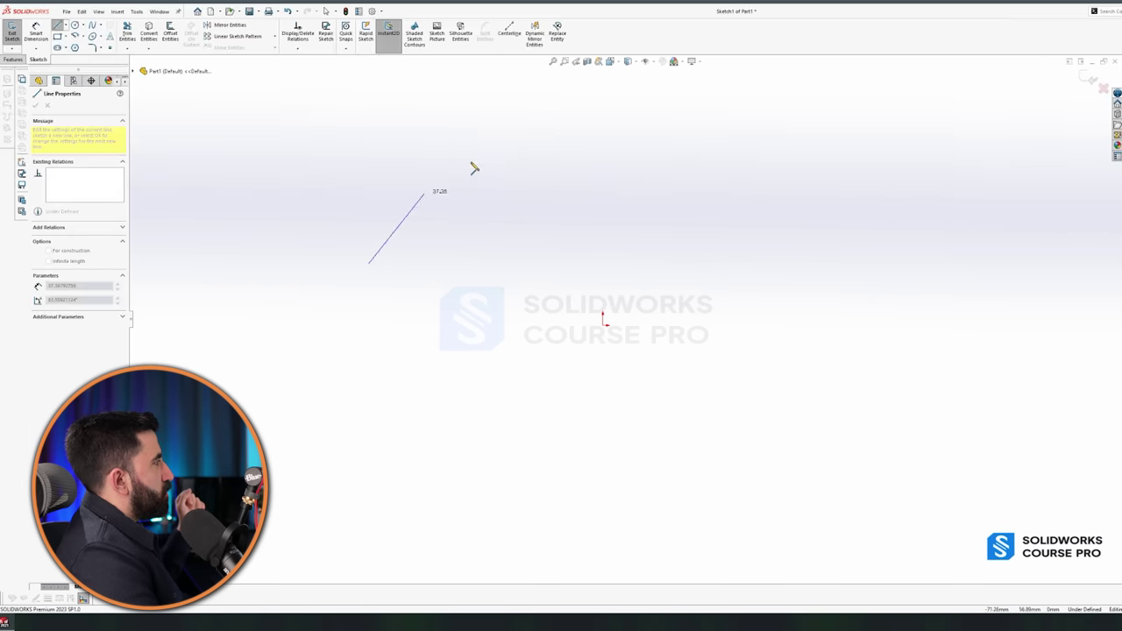
pyautogui.click(516, 138)
pyautogui.click(796, 138)
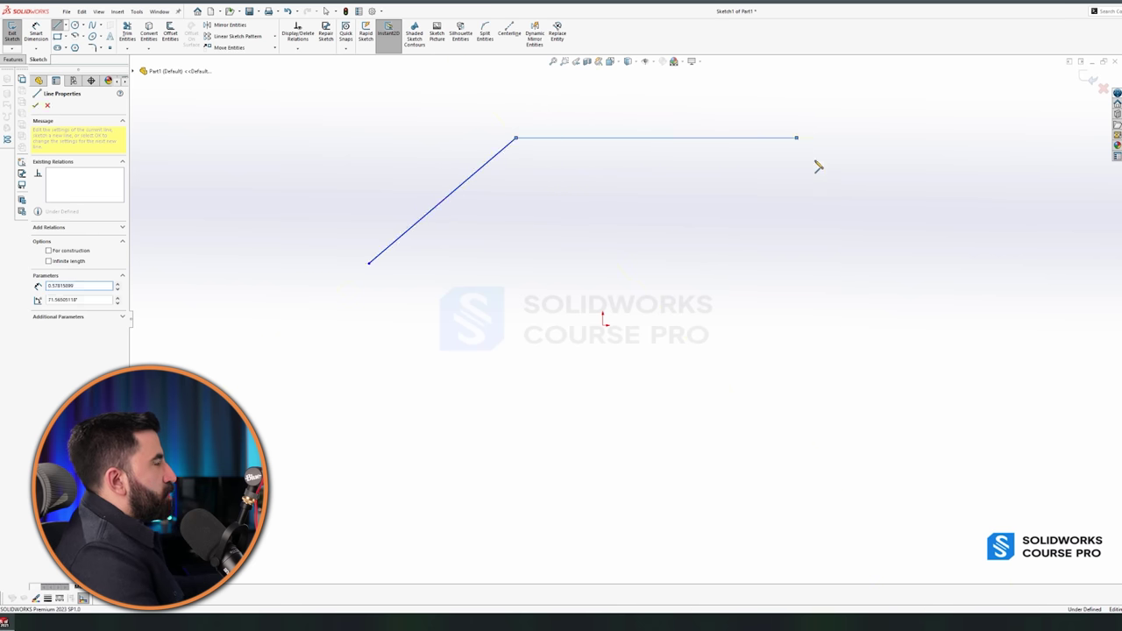
pyautogui.click(856, 214)
pyautogui.click(716, 218)
pyautogui.click(647, 178)
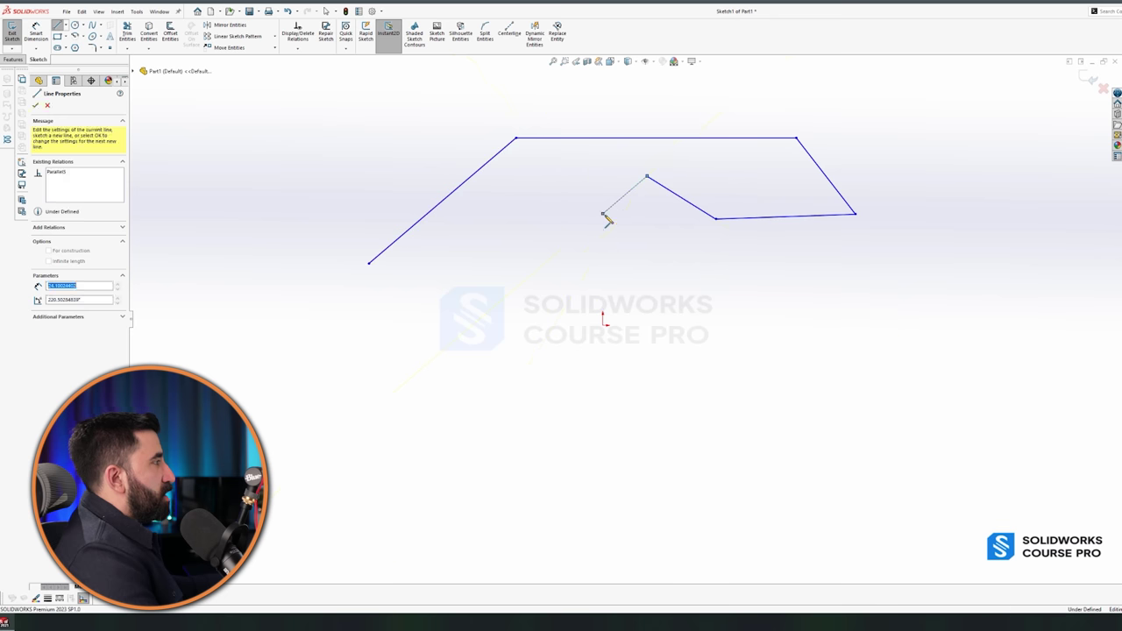
pyautogui.click(603, 213)
pyautogui.click(575, 190)
pyautogui.click(532, 224)
pyautogui.click(570, 254)
pyautogui.click(491, 289)
pyautogui.click(477, 246)
pyautogui.click(385, 276)
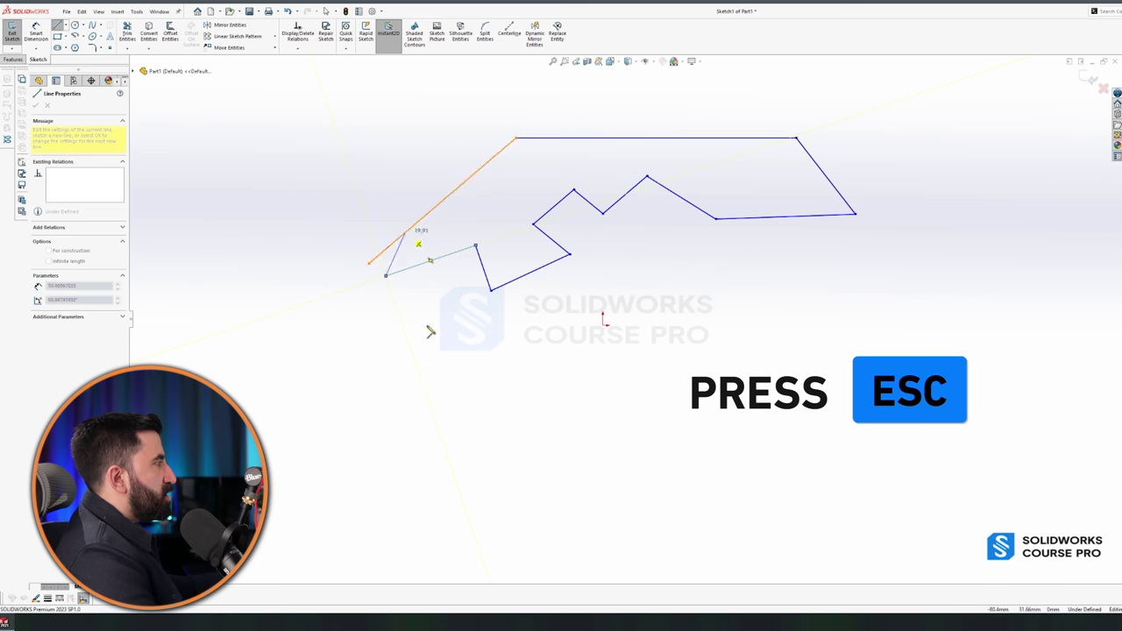
pyautogui.click(369, 264)
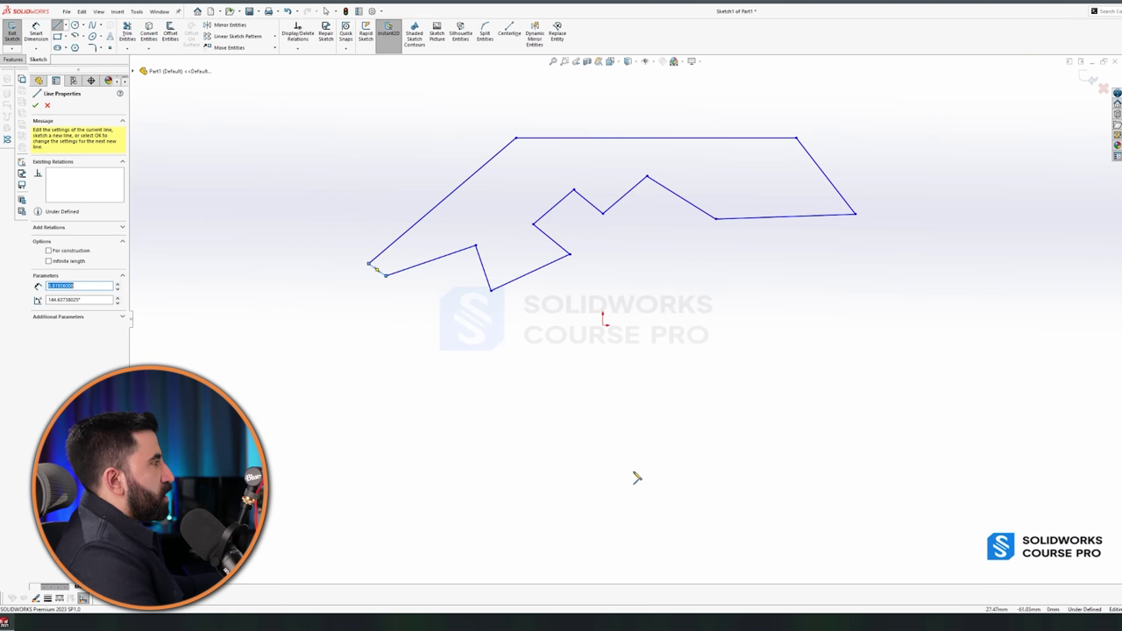
# - Sketch a closed, irregular six-sided outline of connected lines below and to the left of the origin
pyautogui.click(333, 393)
pyautogui.click(420, 353)
pyautogui.click(462, 386)
pyautogui.click(339, 475)
pyautogui.click(351, 412)
pyautogui.click(333, 392)
# - Sketch a smaller closed, seven-sided outline with a notch in its upper left, just below and right of the origin
pyautogui.click(598, 370)
pyautogui.click(641, 432)
pyautogui.click(710, 397)
pyautogui.click(686, 372)
pyautogui.click(644, 353)
pyautogui.click(617, 367)
pyautogui.click(629, 380)
pyautogui.click(598, 370)
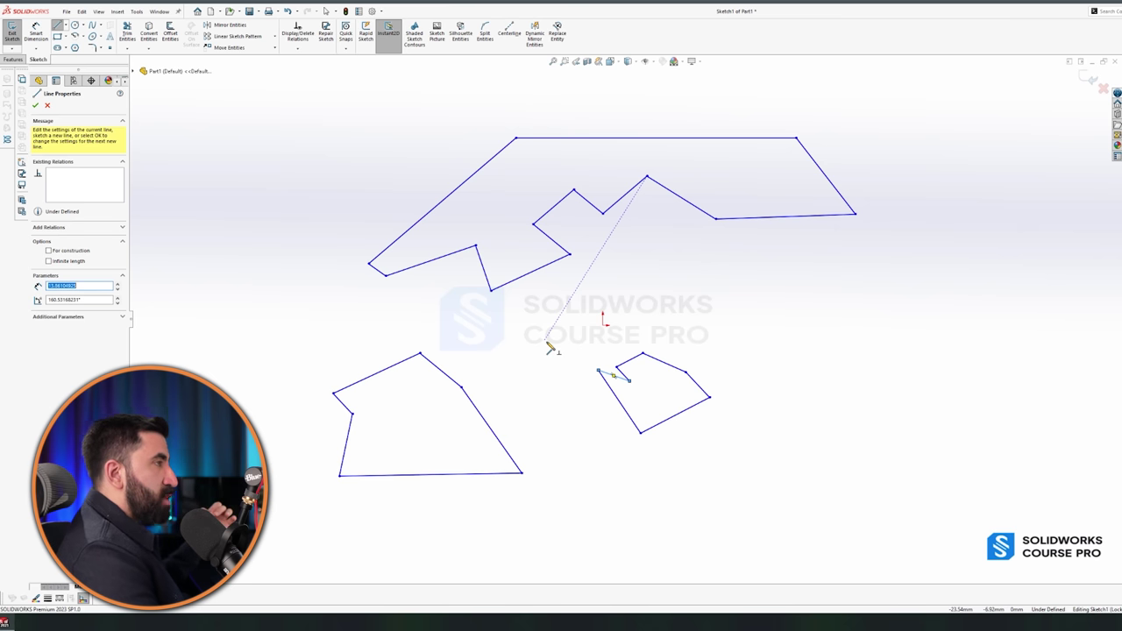
# - Sketch a circle with a radius of about 16 mm to the upper left of the large 13-sided outline
pyautogui.press('Escape')
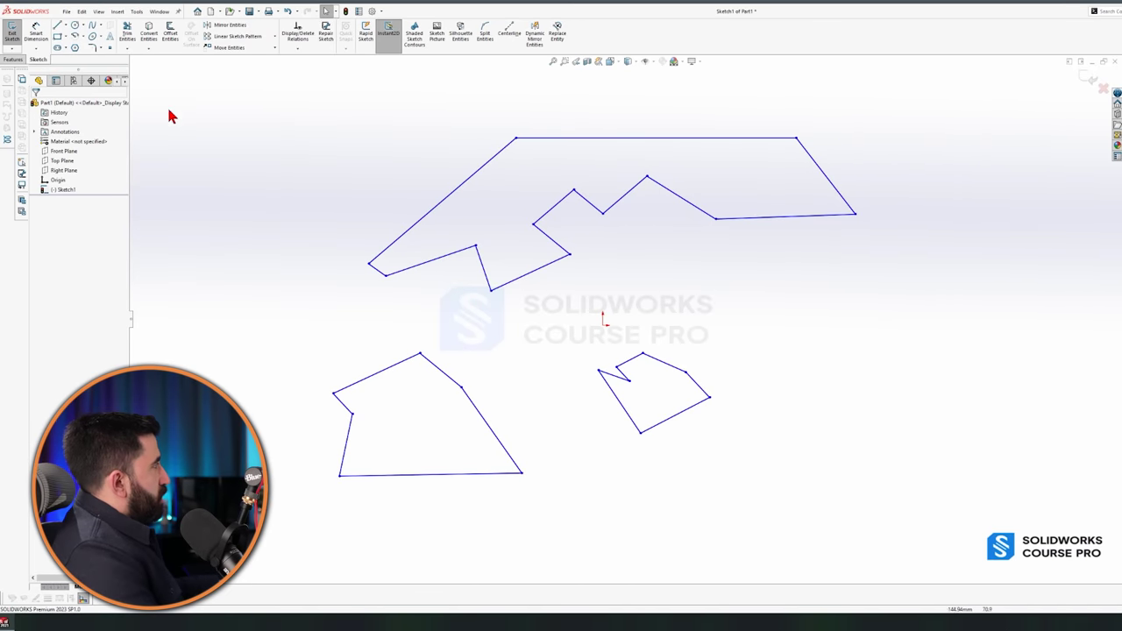
pyautogui.click(75, 25)
pyautogui.click(214, 137)
pyautogui.click(253, 137)
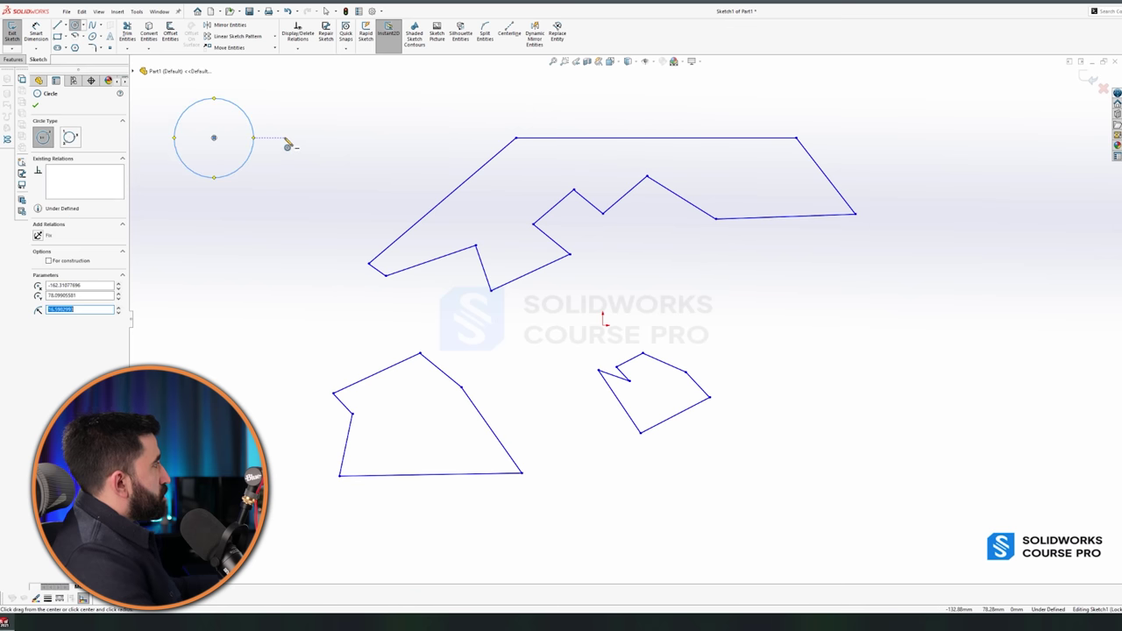
pyautogui.press('Escape')
# - Sketch a horizontal corner rectangle directly below the circle, roughly as wide as the circle and half as high
pyautogui.click(57, 37)
pyautogui.click(176, 223)
pyautogui.click(249, 263)
pyautogui.press('Escape')
# - Sketch a horizontal straight slot below the rectangle, a little longer than the rectangle is wide
pyautogui.click(58, 48)
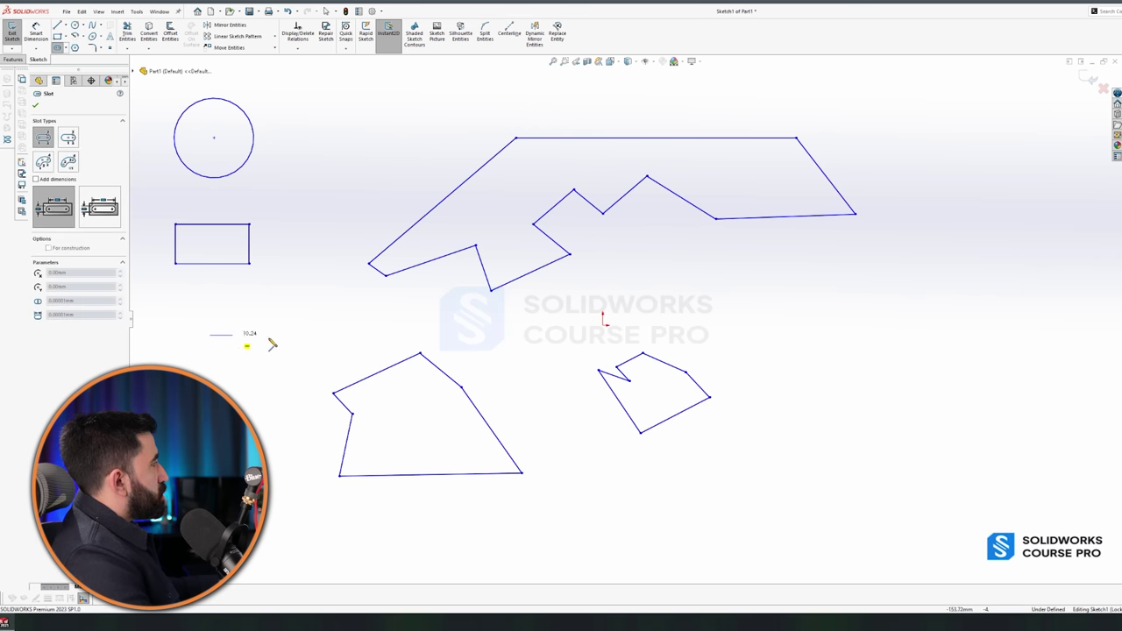
pyautogui.click(303, 336)
pyautogui.click(291, 317)
pyautogui.press('Escape')
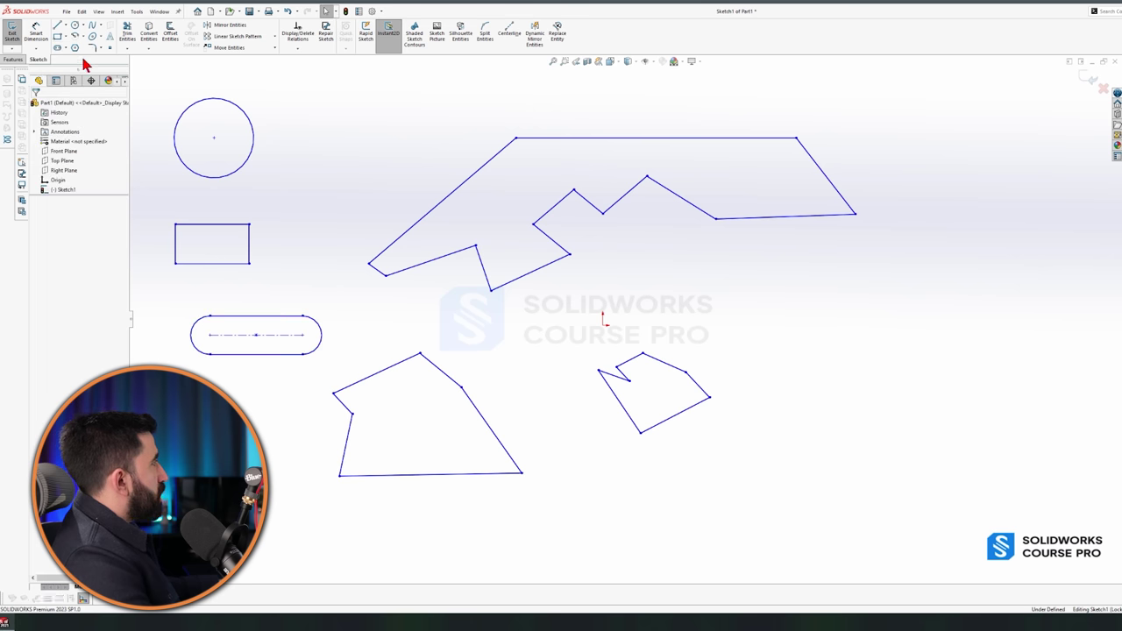
# - Sketch a six-sided polygon with an inscribed circle and horizontal upper and lower sides, level with and to the right of the circle
pyautogui.click(74, 47)
pyautogui.click(351, 139)
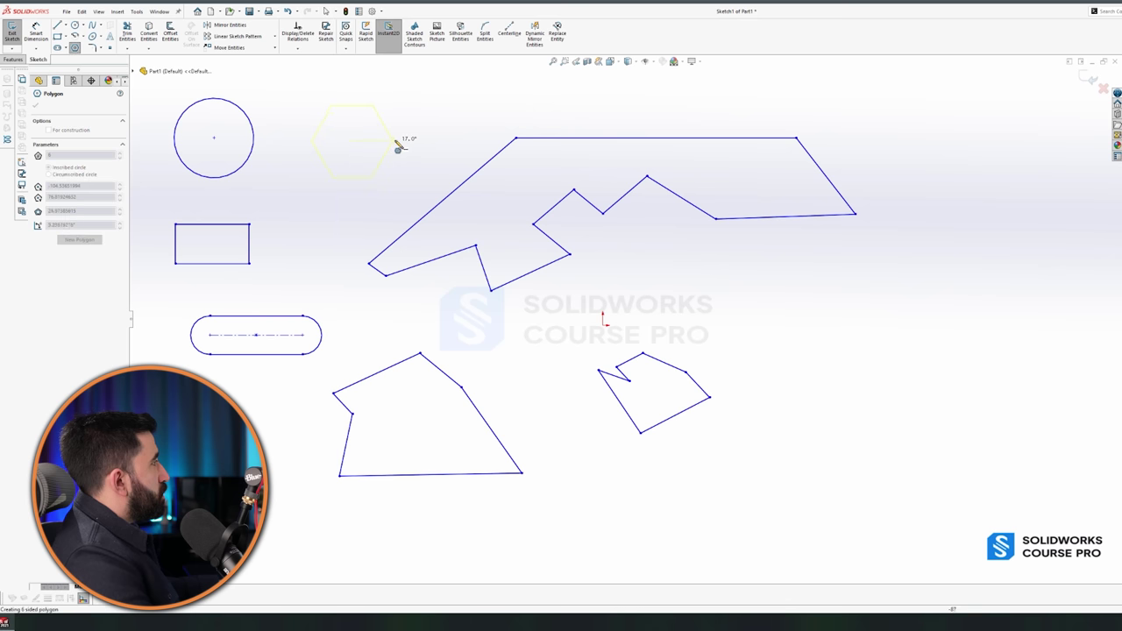
pyautogui.click(399, 142)
pyautogui.press('Escape')
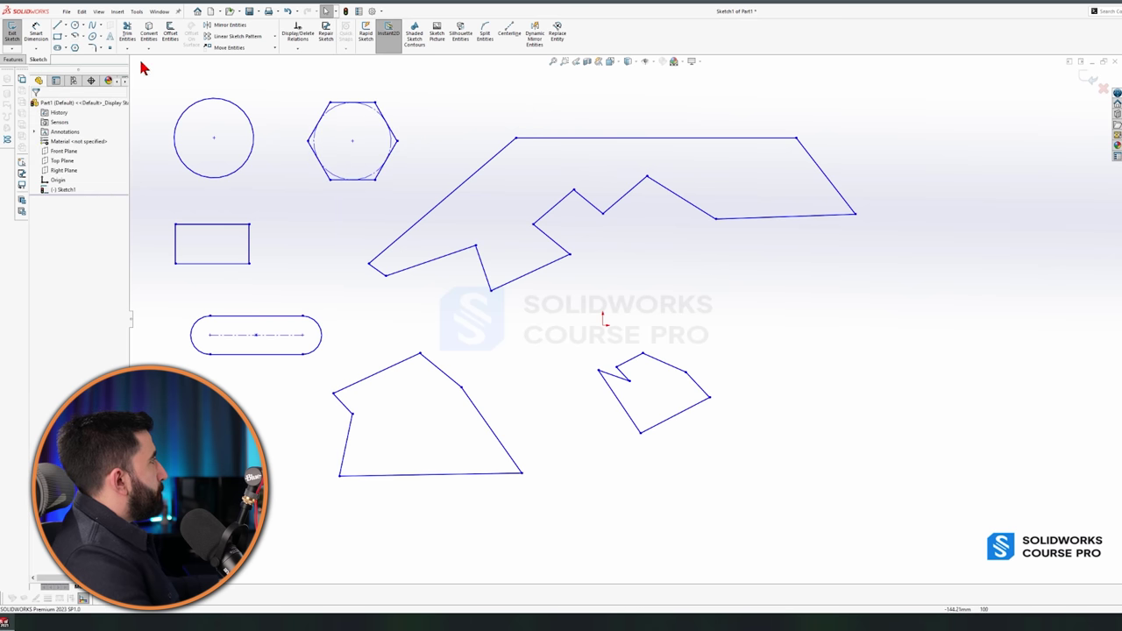
# - Sketch a tilted ellipse with a major radius of about 33 mm to the right of the small notched outline
pyautogui.click(94, 38)
pyautogui.click(872, 392)
pyautogui.click(941, 360)
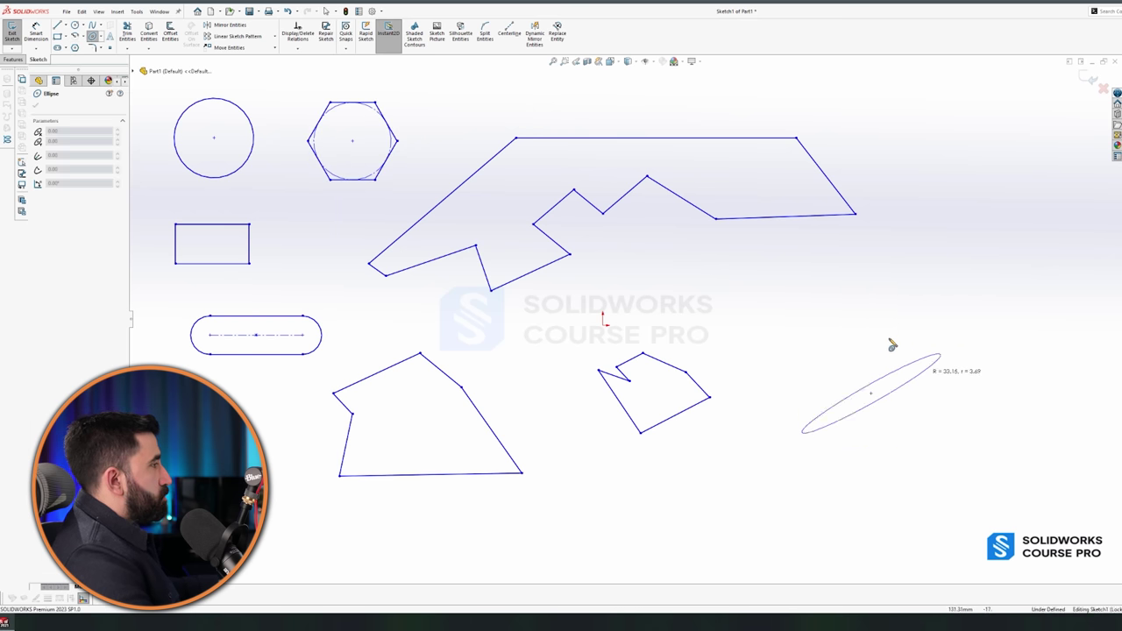
pyautogui.click(886, 439)
pyautogui.press('Escape')
# - Sketch an S-shaped spline through four points to the right of the 13-sided outline, running down past the ellipse
pyautogui.click(915, 123)
pyautogui.click(1053, 224)
pyautogui.click(971, 269)
pyautogui.doubleClick(1073, 373)
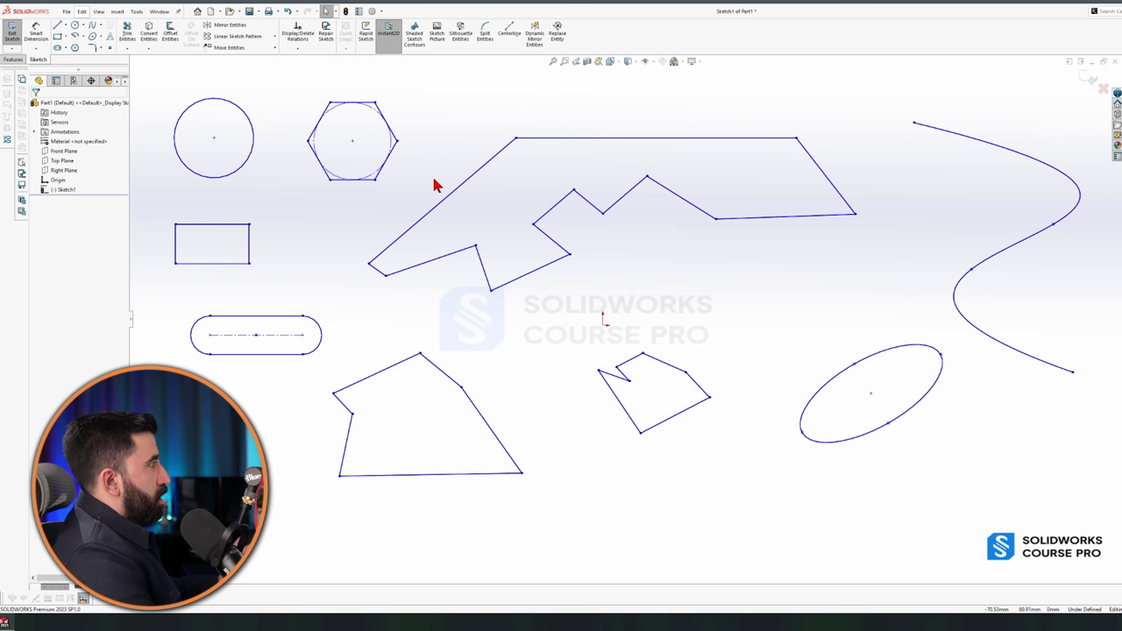
# - Sketch a five-sided polygon with an inscribed circle below the slot, beside the six-sided outline
pyautogui.click(76, 48)
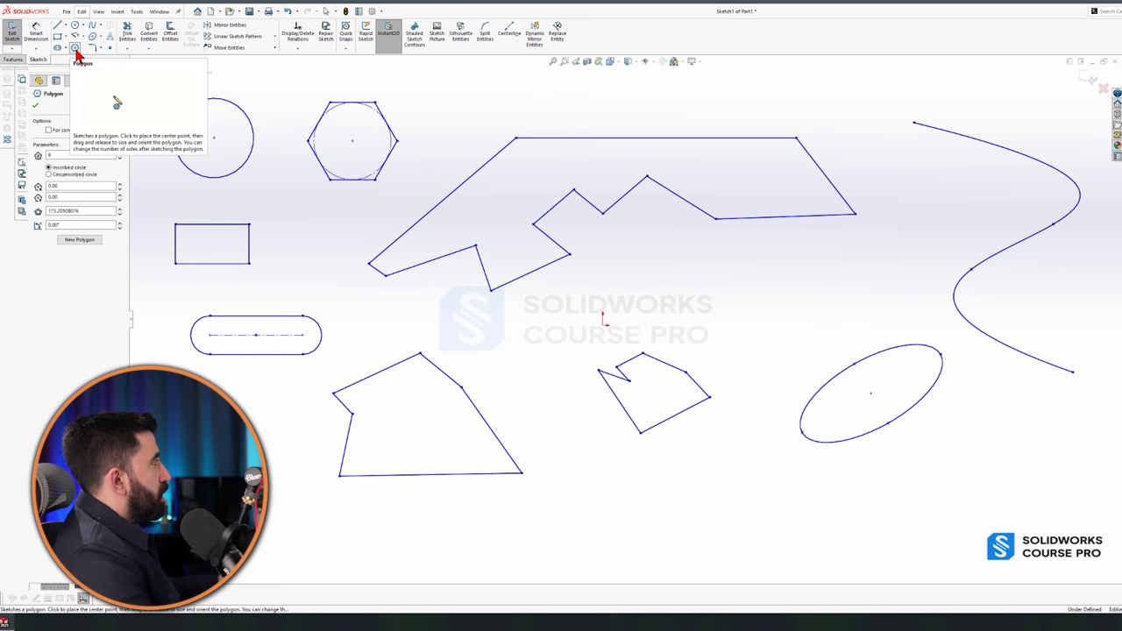
pyautogui.click(119, 159)
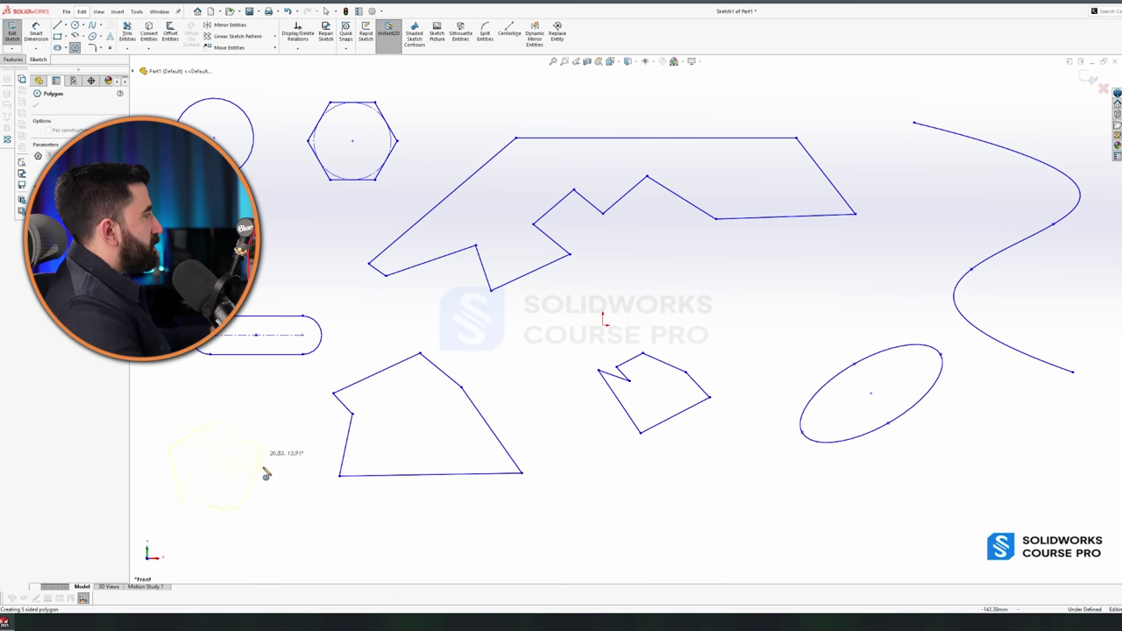
pyautogui.press('Escape')
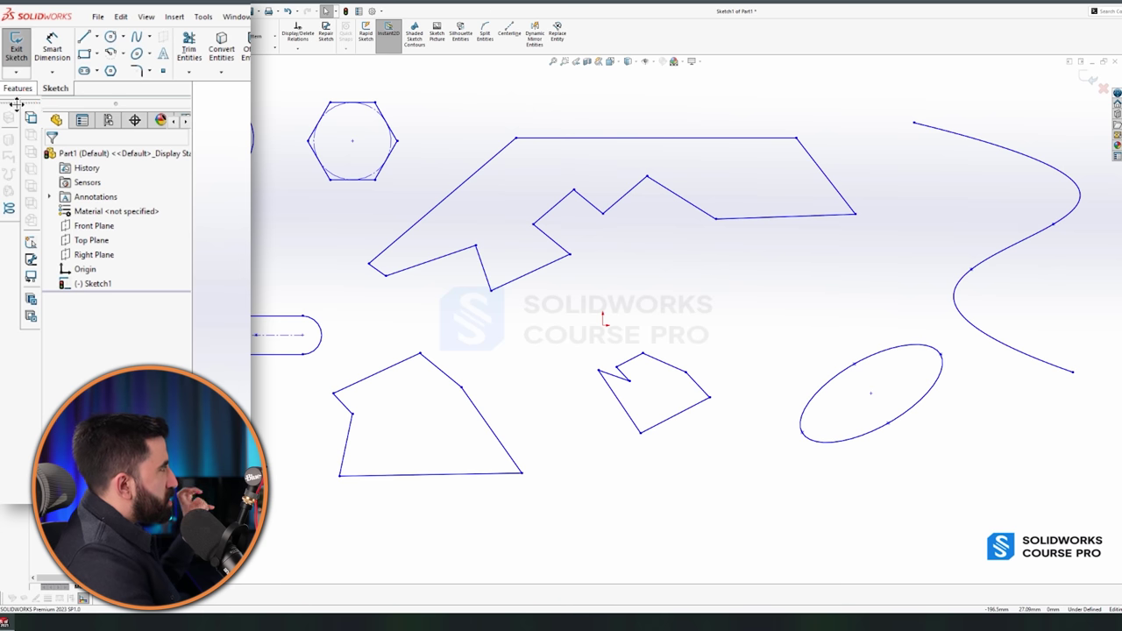
pyautogui.click(82, 121)
pyautogui.click(108, 121)
pyautogui.click(134, 121)
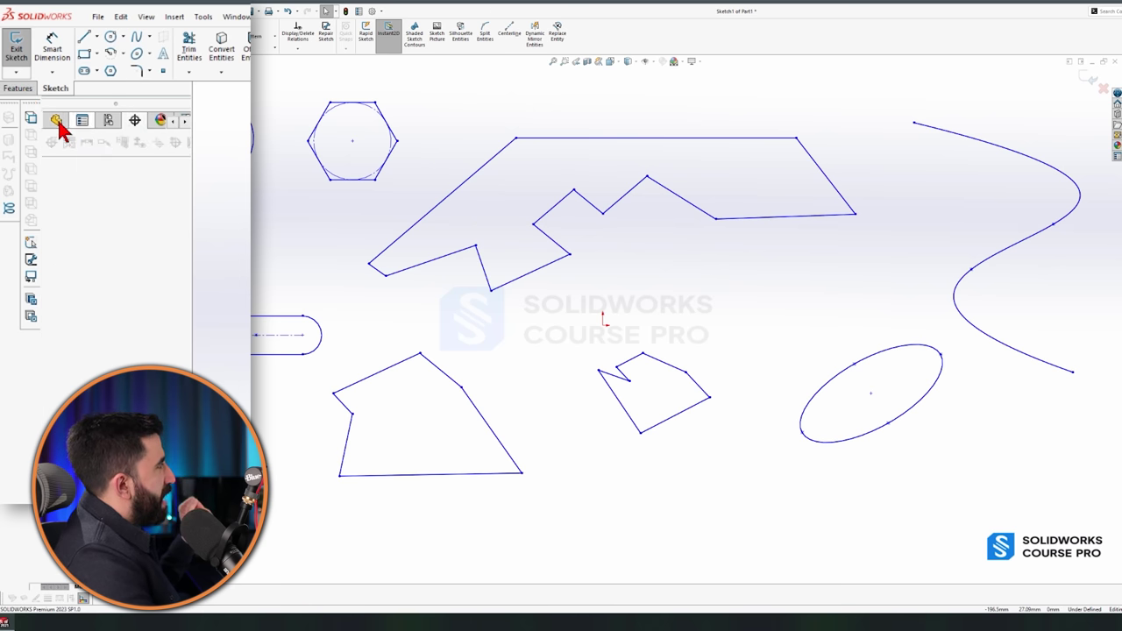
pyautogui.click(56, 123)
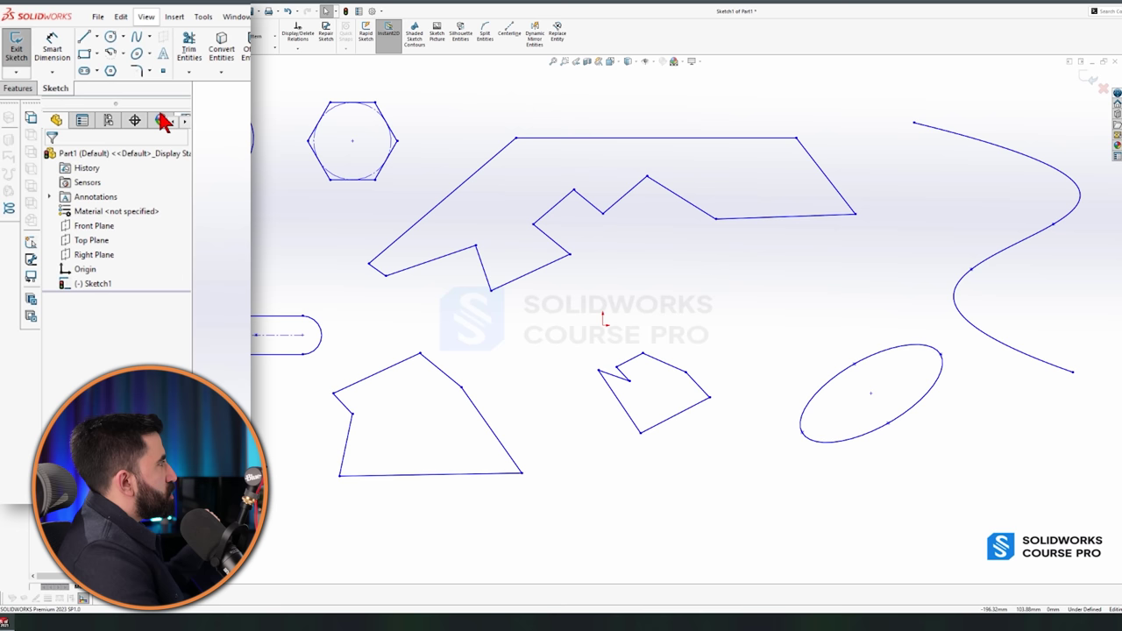
# - Sketch a seven-sided polygon below the small notched outline, with an inscribed circle about 75 mm in diameter
pyautogui.click(111, 73)
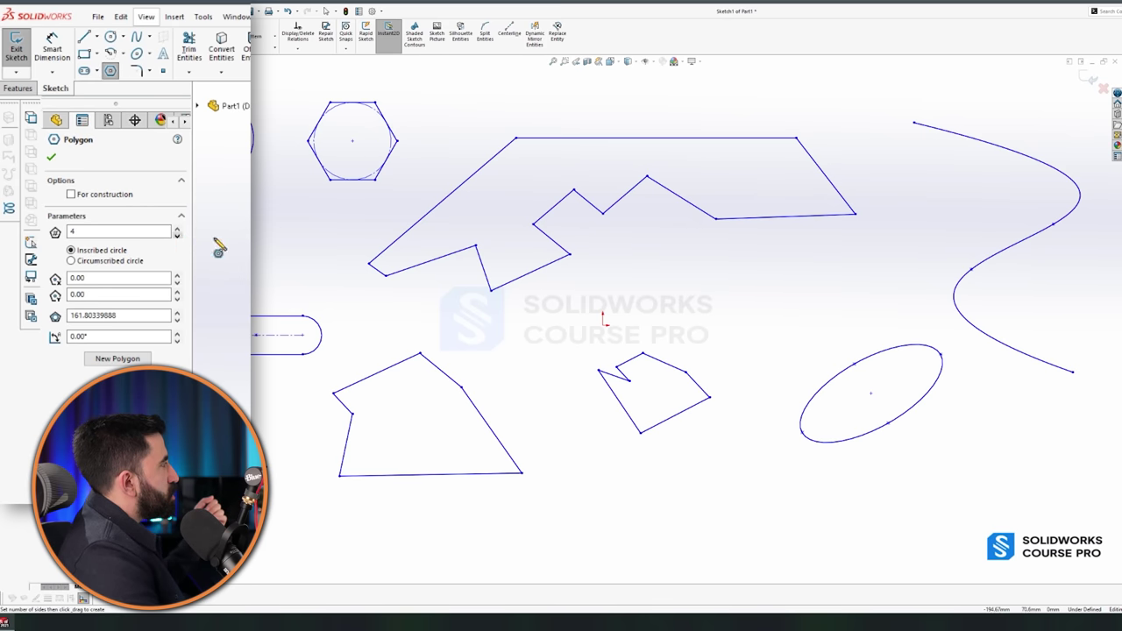
pyautogui.click(649, 526)
pyautogui.scroll(3, 693, 393)
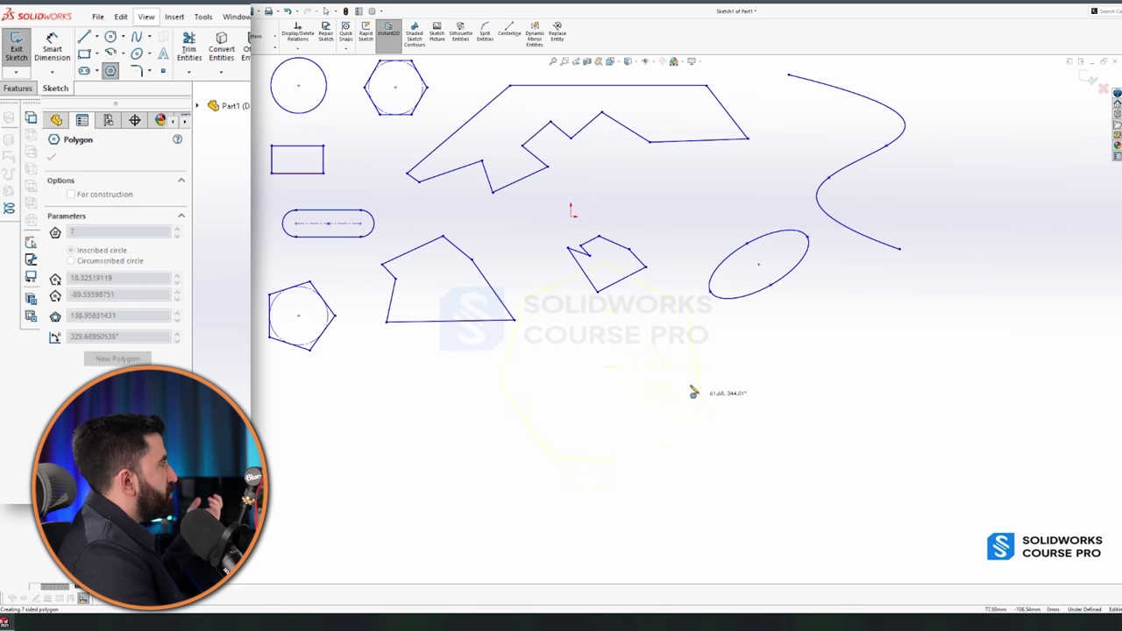
pyautogui.click(650, 406)
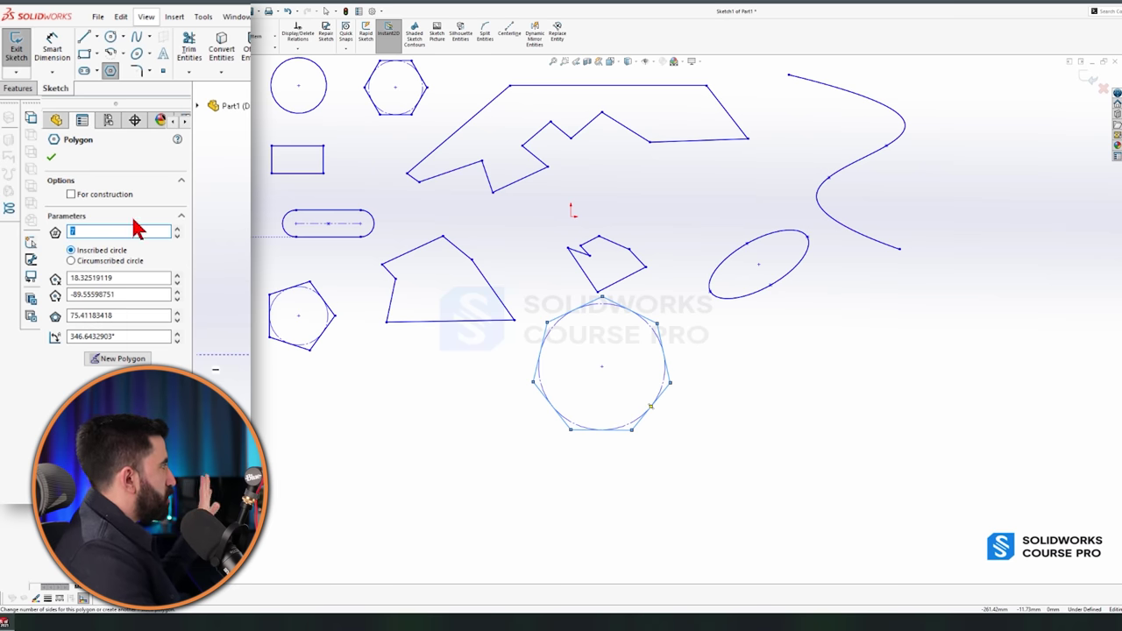
pyautogui.click(137, 53)
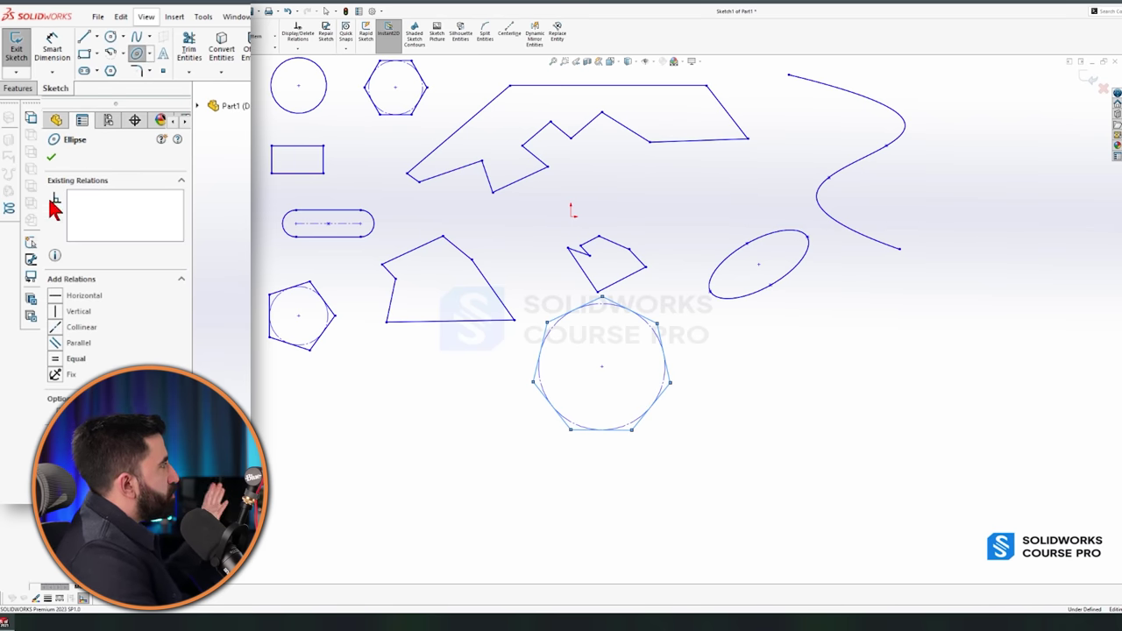
pyautogui.click(110, 36)
pyautogui.click(136, 36)
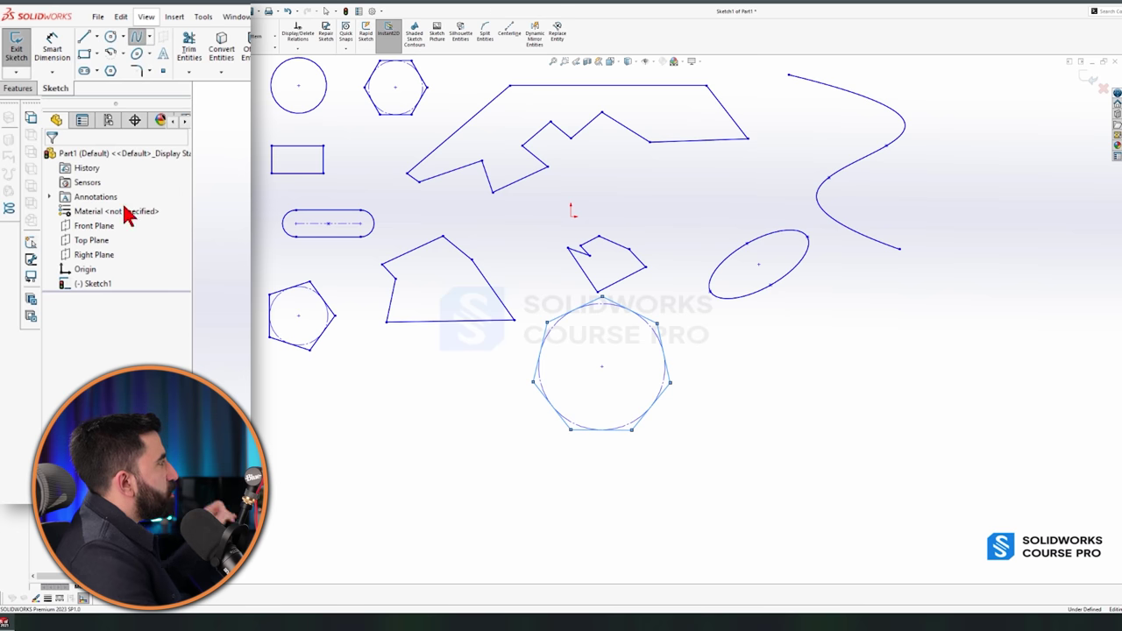
pyautogui.click(85, 54)
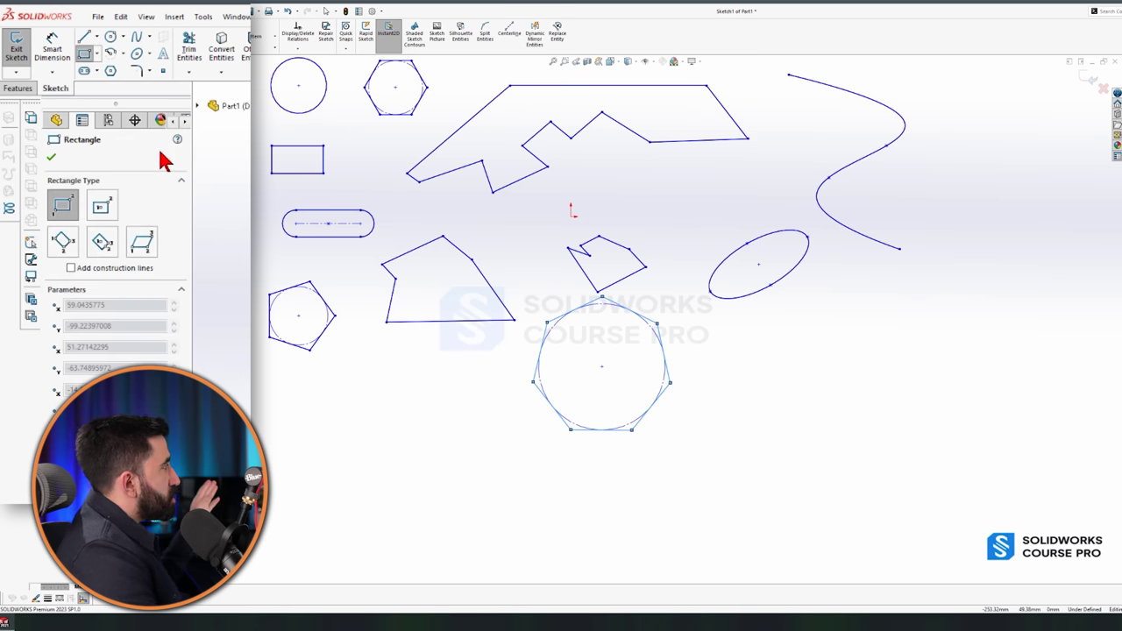
pyautogui.press('Escape')
pyautogui.press('f')
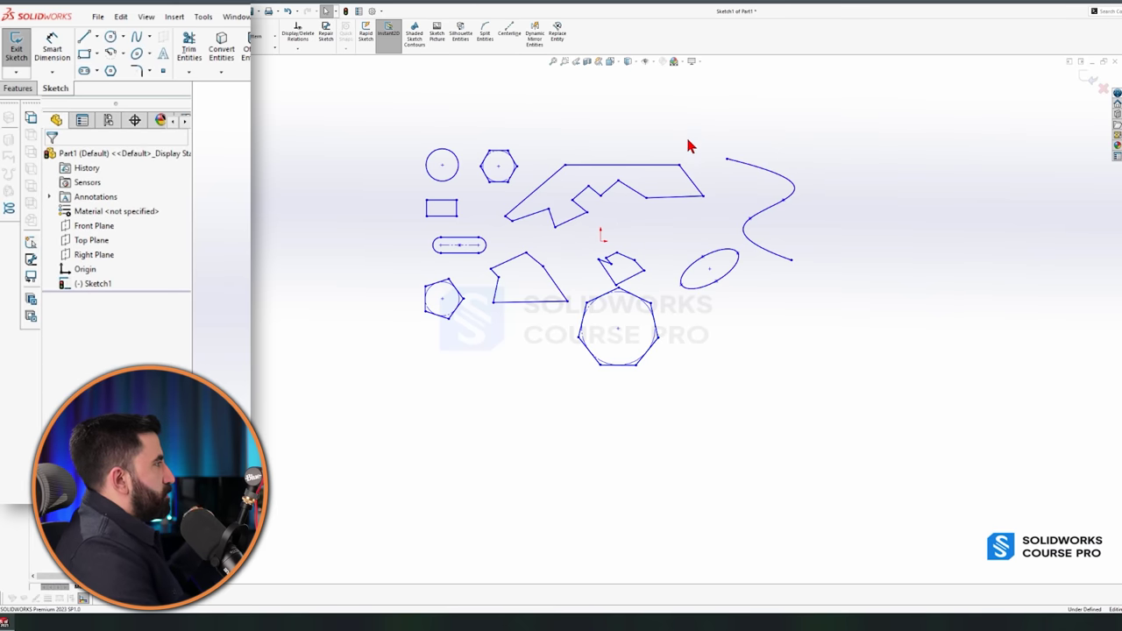
pyautogui.scroll(-2, 694, 141)
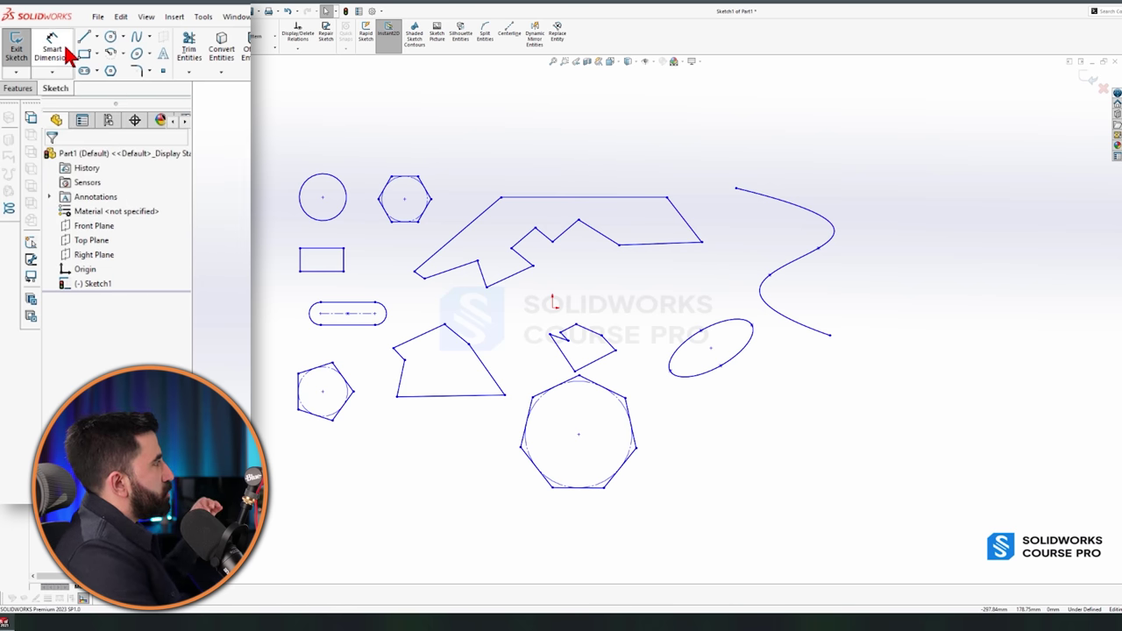
pyautogui.click(53, 73)
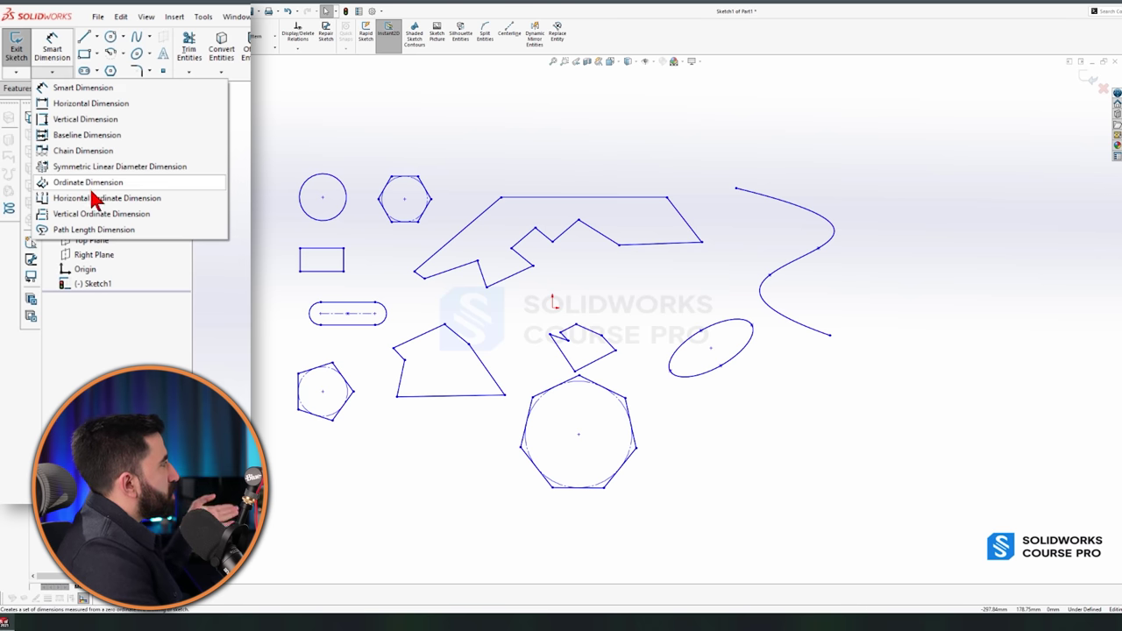
pyautogui.click(59, 54)
pyautogui.click(60, 52)
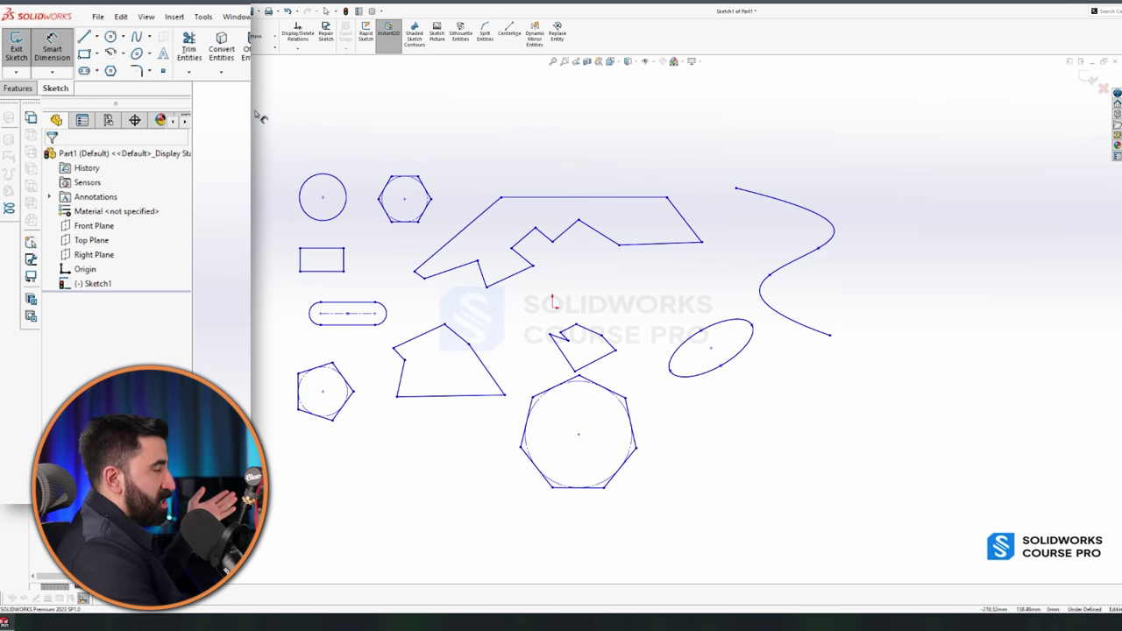
pyautogui.click(52, 72)
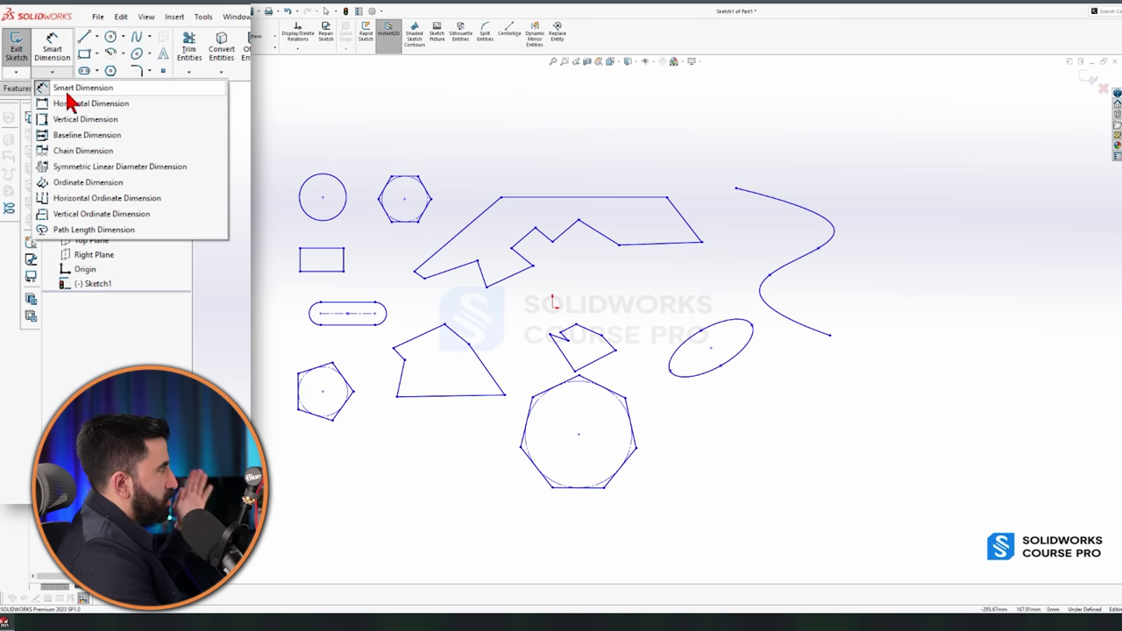
# - Add a diameter dimension to the circle with Smart Dimension and set it to 50 mm
pyautogui.click(57, 48)
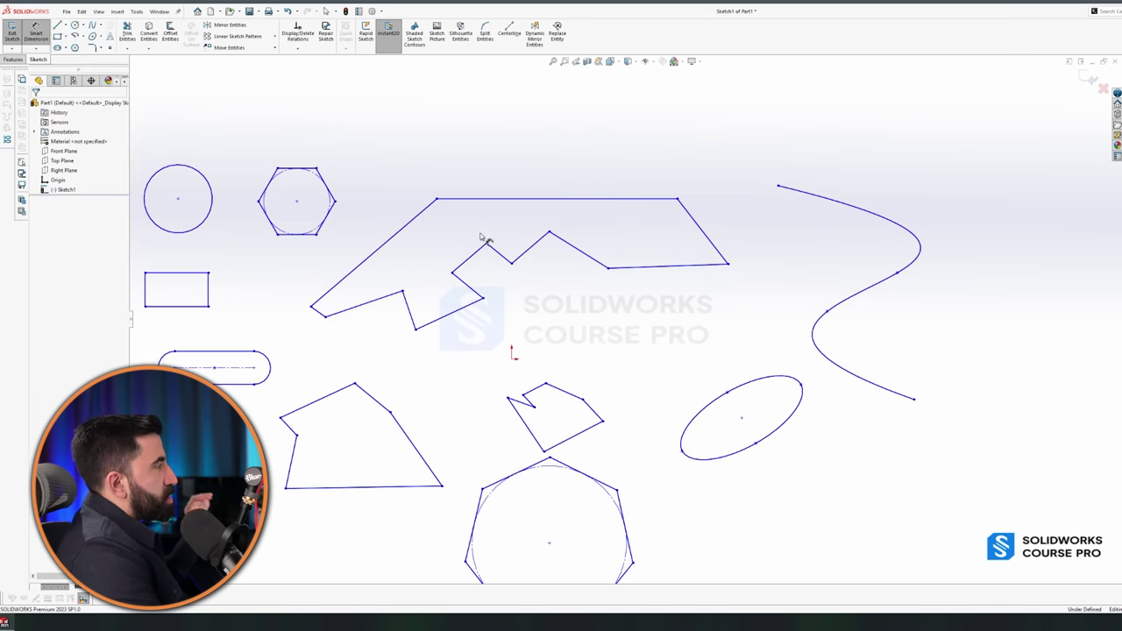
pyautogui.scroll(-4, 496, 198)
pyautogui.scroll(3, 671, 261)
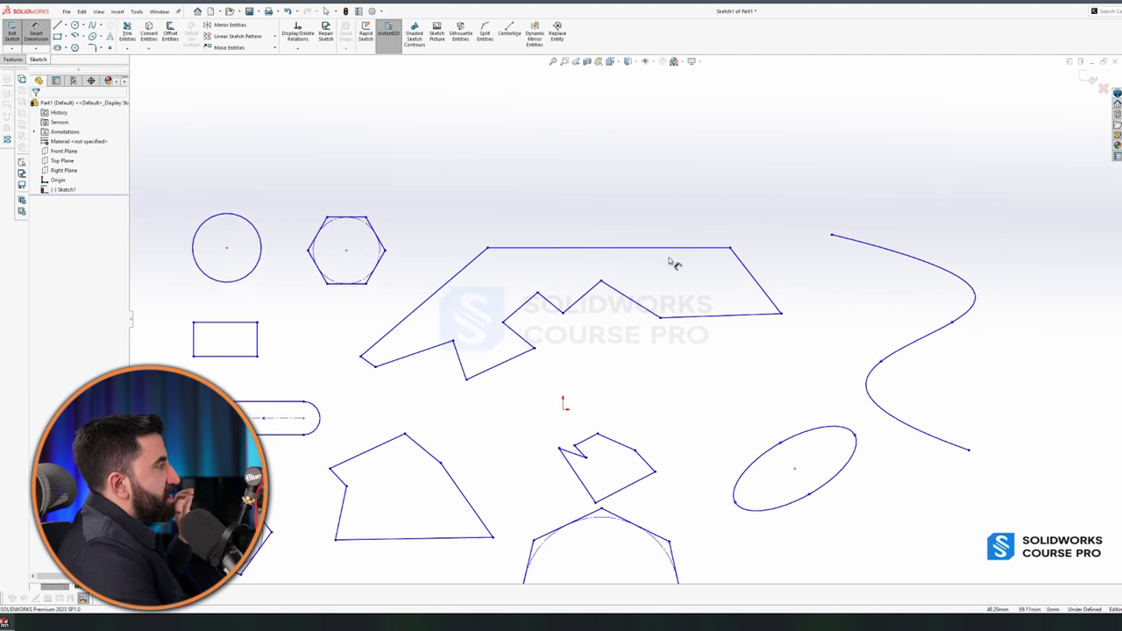
pyautogui.scroll(-3, 641, 279)
pyautogui.scroll(3, 579, 290)
pyautogui.scroll(-1, 377, 255)
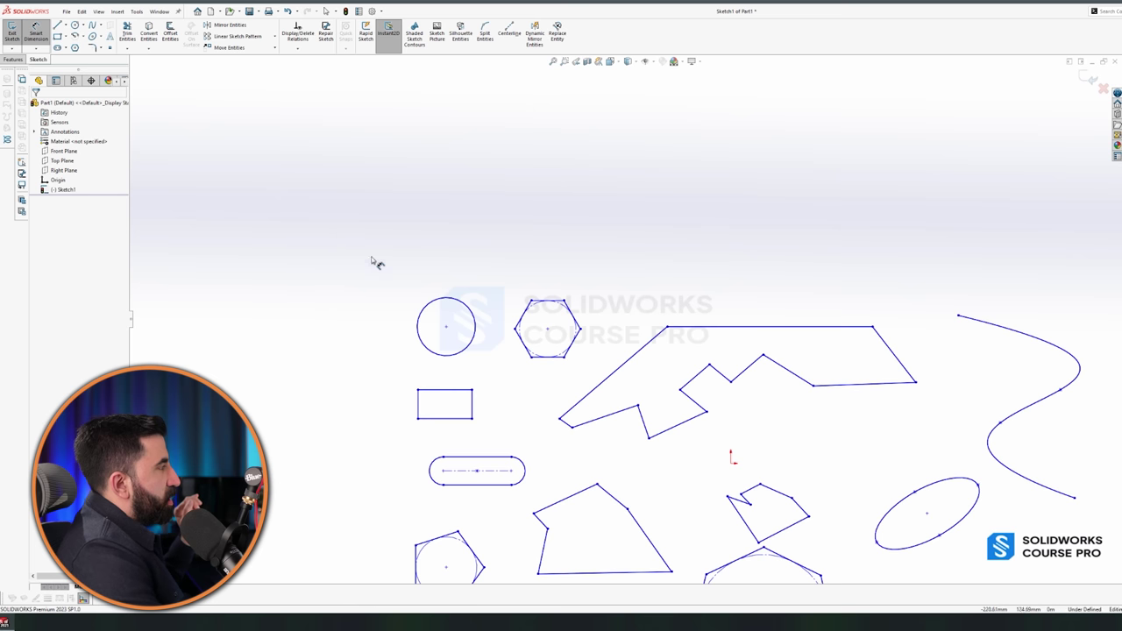
pyautogui.click(465, 306)
pyautogui.click(510, 233)
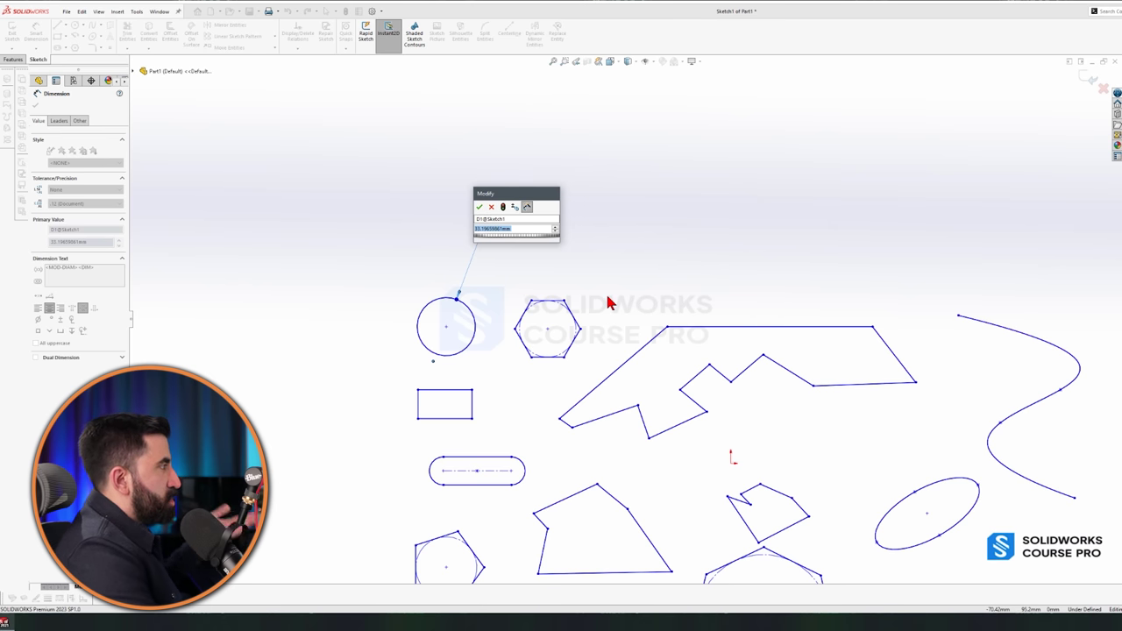
pyautogui.write('50')
pyautogui.press('Return')
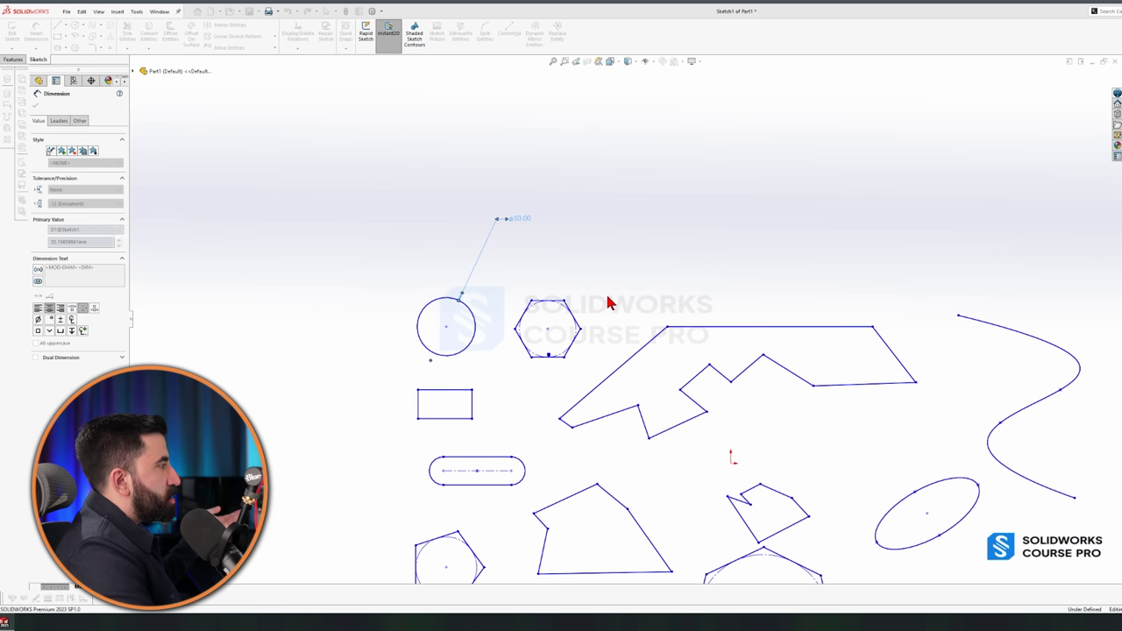
pyautogui.click(626, 219)
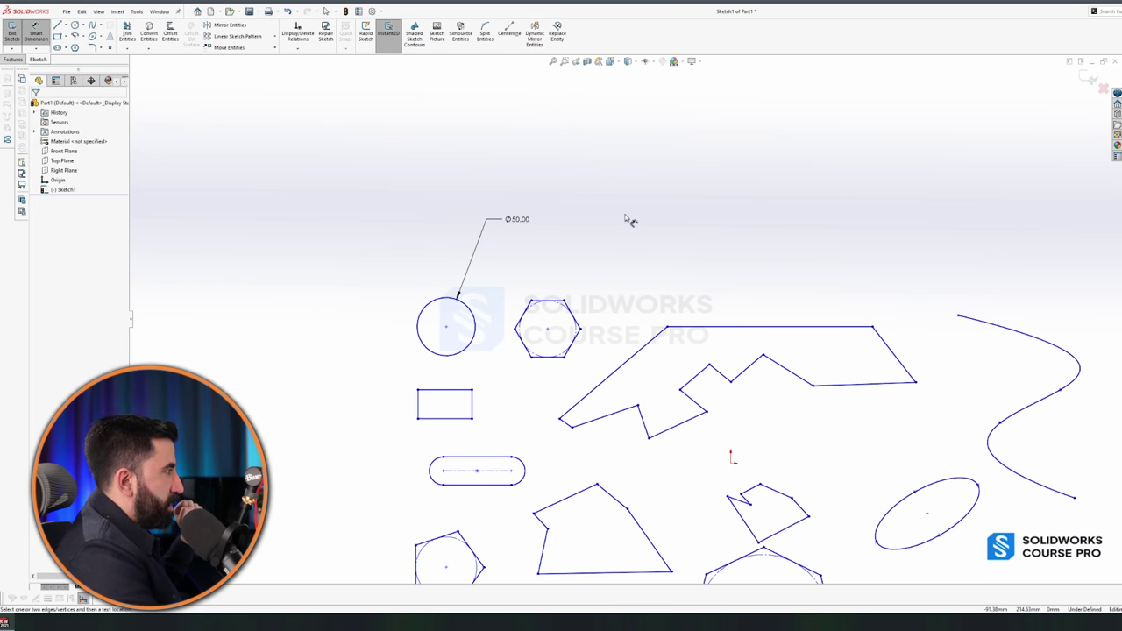
# - Dimension the length of the long horizontal top edge of the 13-sided outline and accept its value as drawn
pyautogui.click(744, 328)
pyautogui.click(765, 265)
pyautogui.press('Return')
pyautogui.scroll(5, 651, 285)
pyautogui.scroll(-7, 744, 293)
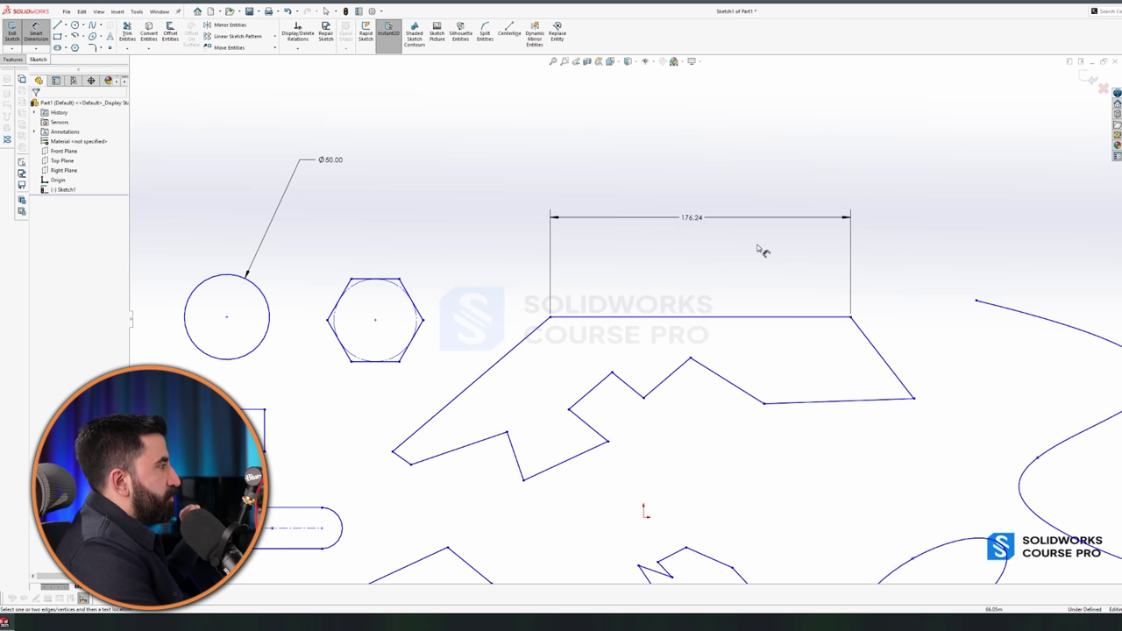
# - Dimension the vertical distance between the 13-sided outline's leftmost corner and the left end of its top edge as 80 mm
pyautogui.click(392, 454)
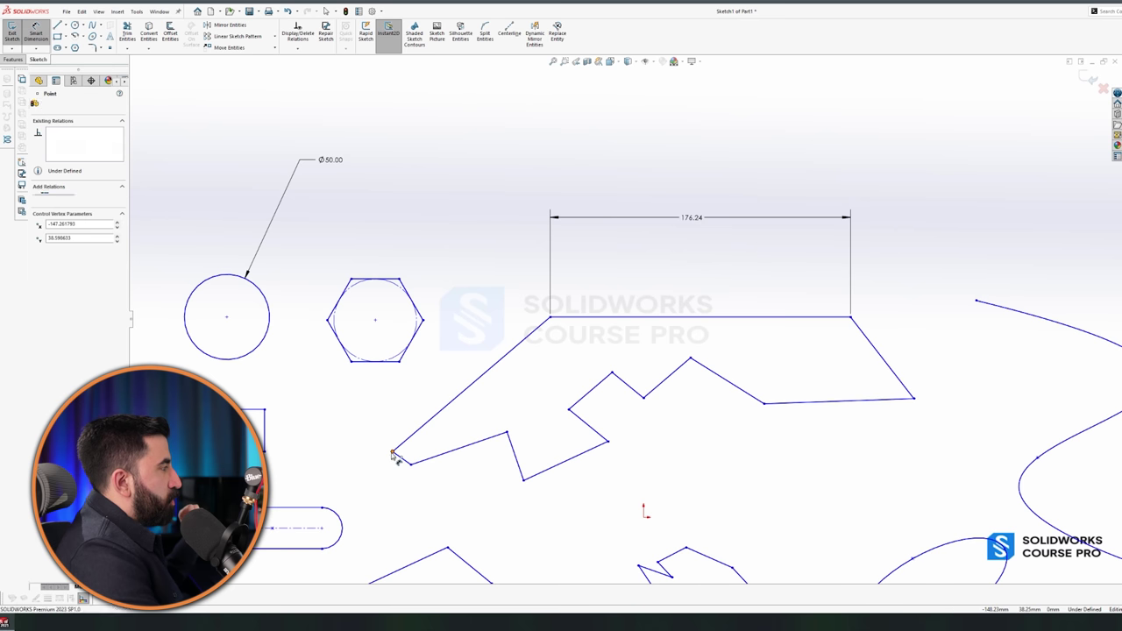
pyautogui.click(551, 319)
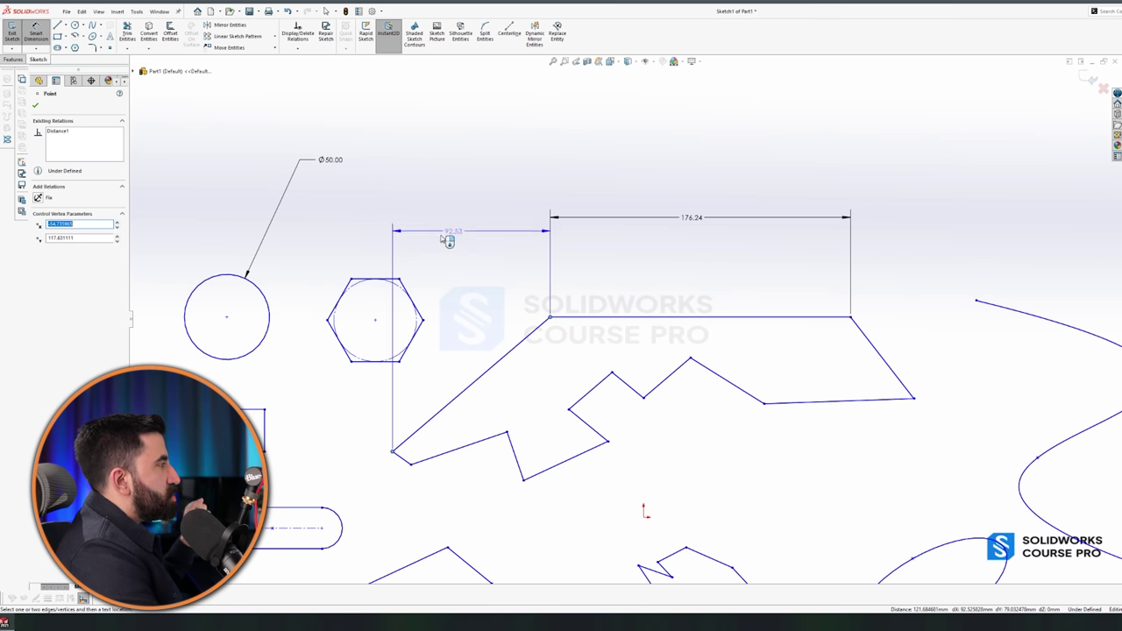
pyautogui.click(312, 396)
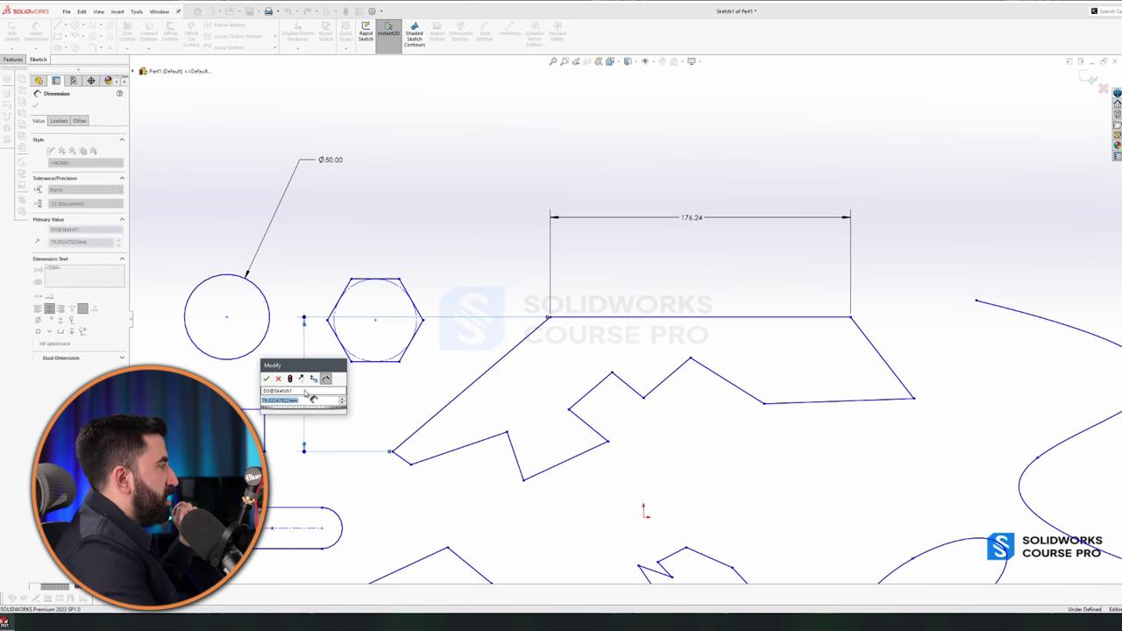
pyautogui.write('80')
pyautogui.press('Return')
pyautogui.press('f')
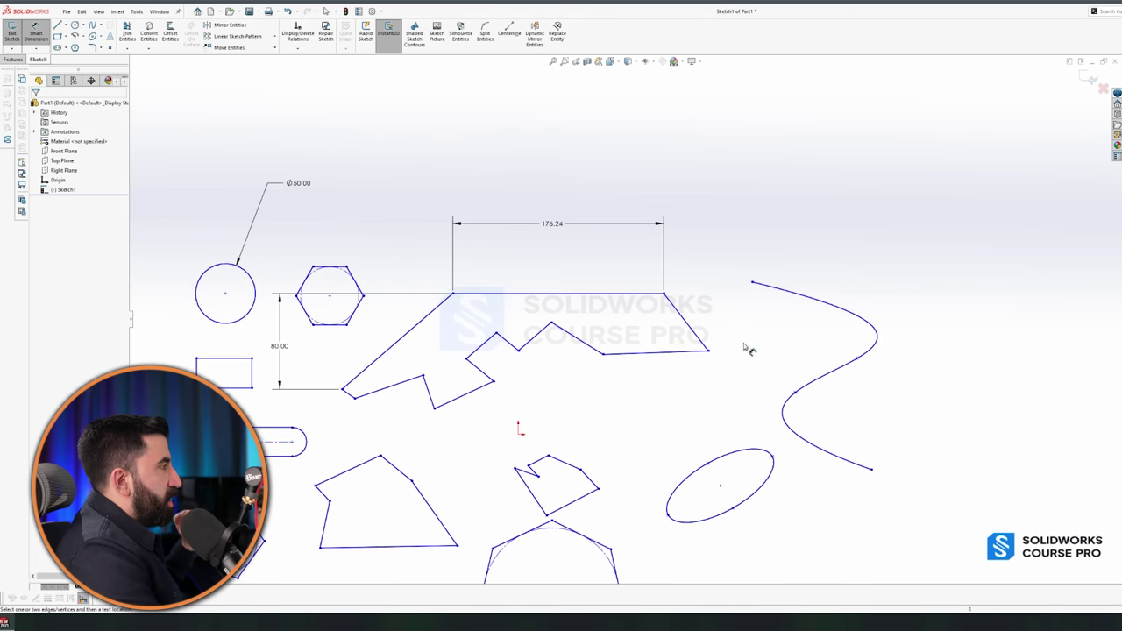
# - Dimension the angle between the 13-sided outline's top edge and its slanted right-hand edge as 125°
pyautogui.click(679, 316)
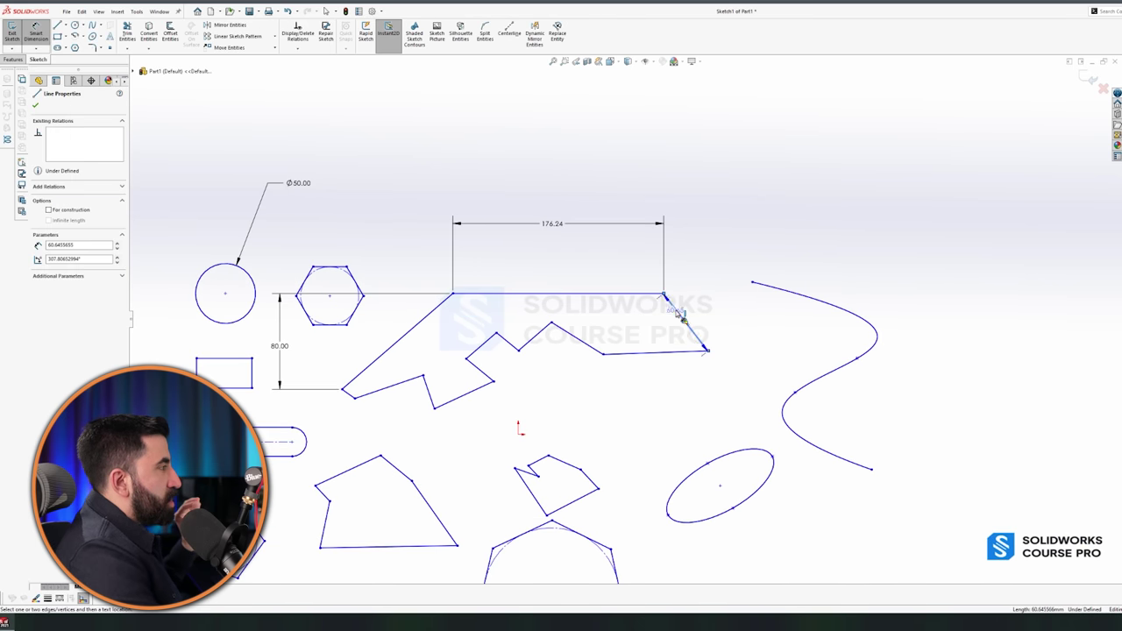
pyautogui.click(635, 294)
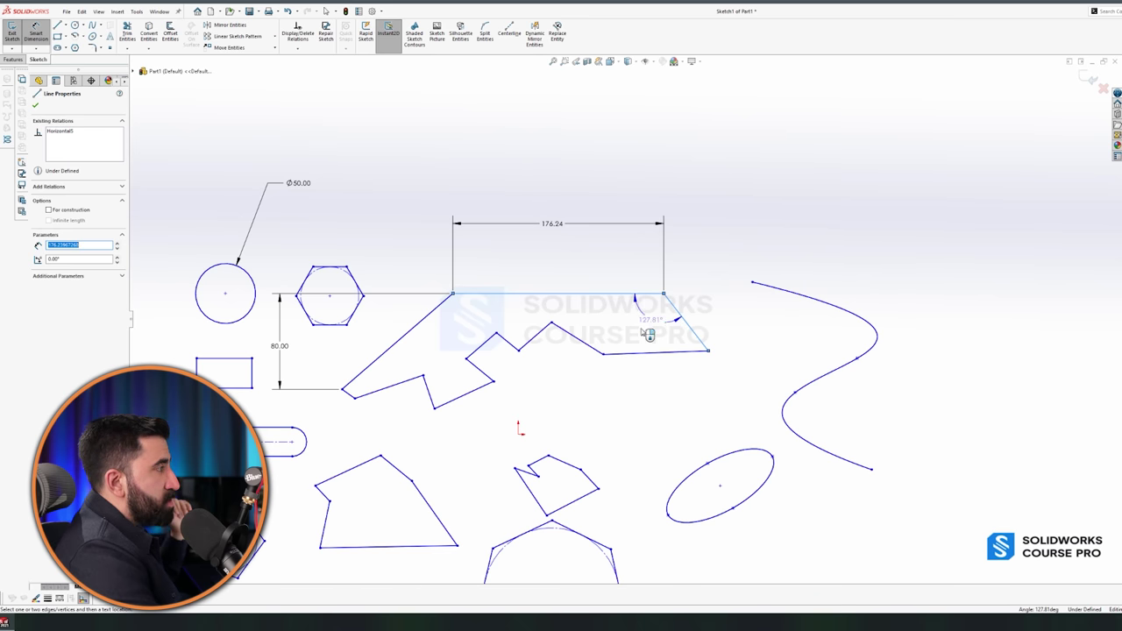
pyautogui.click(654, 328)
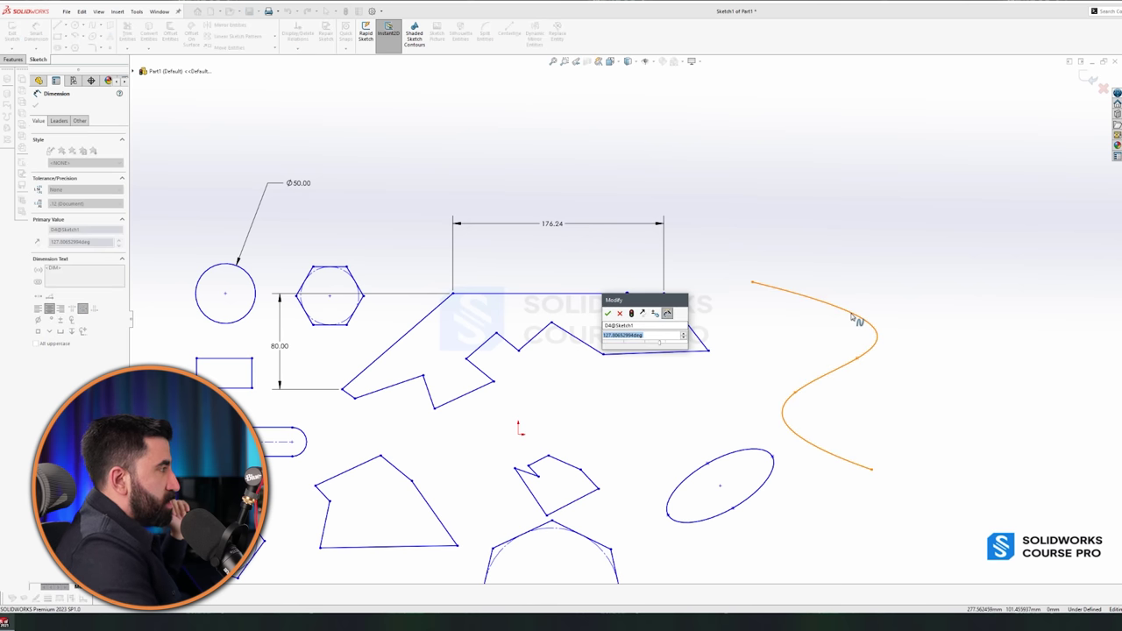
pyautogui.write('125')
pyautogui.press('Return')
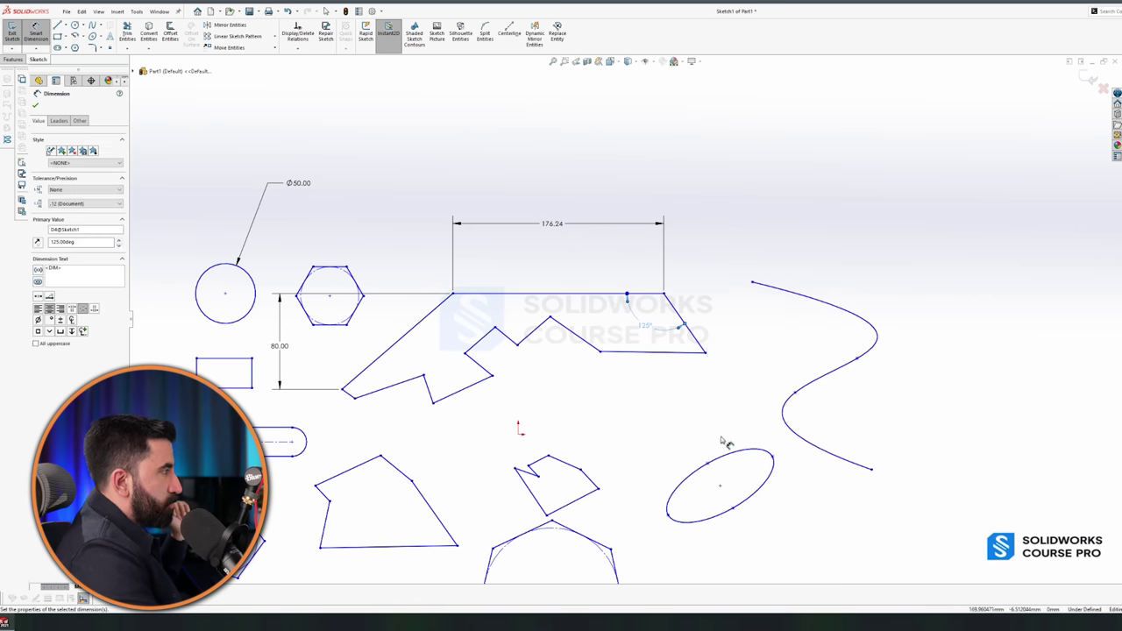
# - Try to add a second 125° angle at the slanted edge's lower end, using its endpoints and the top edge's far corner
pyautogui.scroll(-2, 656, 384)
pyautogui.click(641, 368)
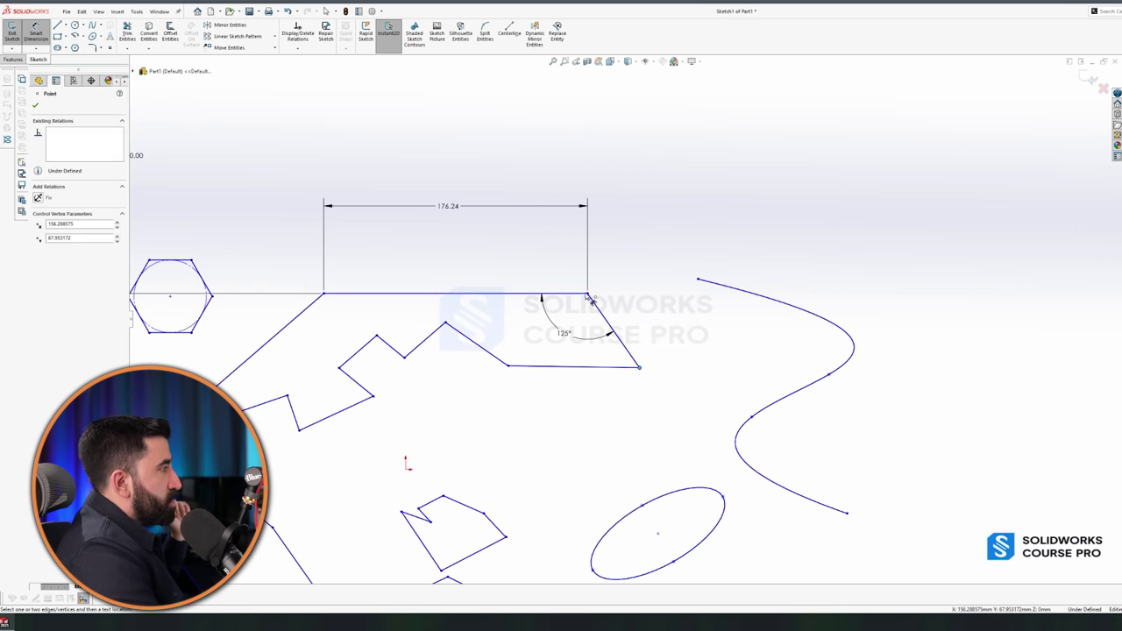
pyautogui.click(324, 293)
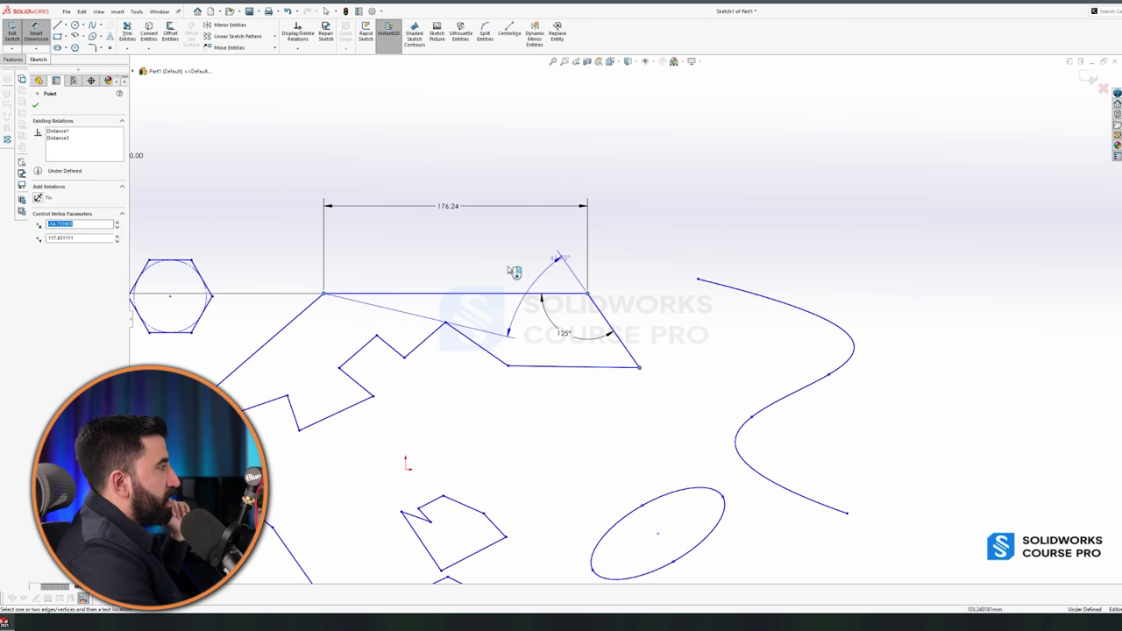
pyautogui.click(666, 332)
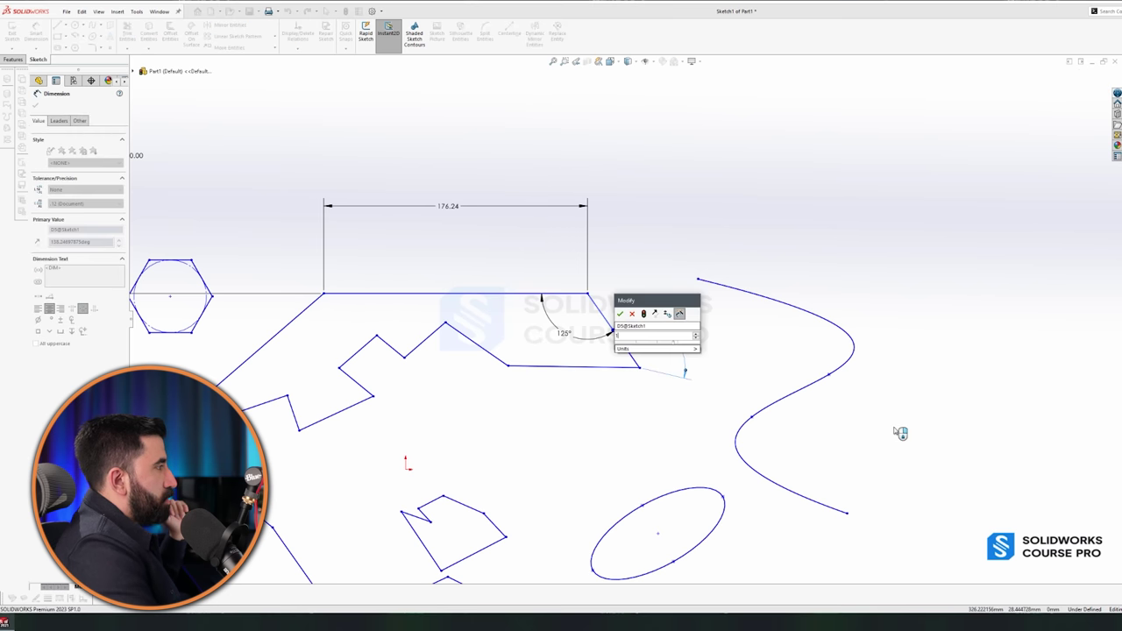
pyautogui.press('Return')
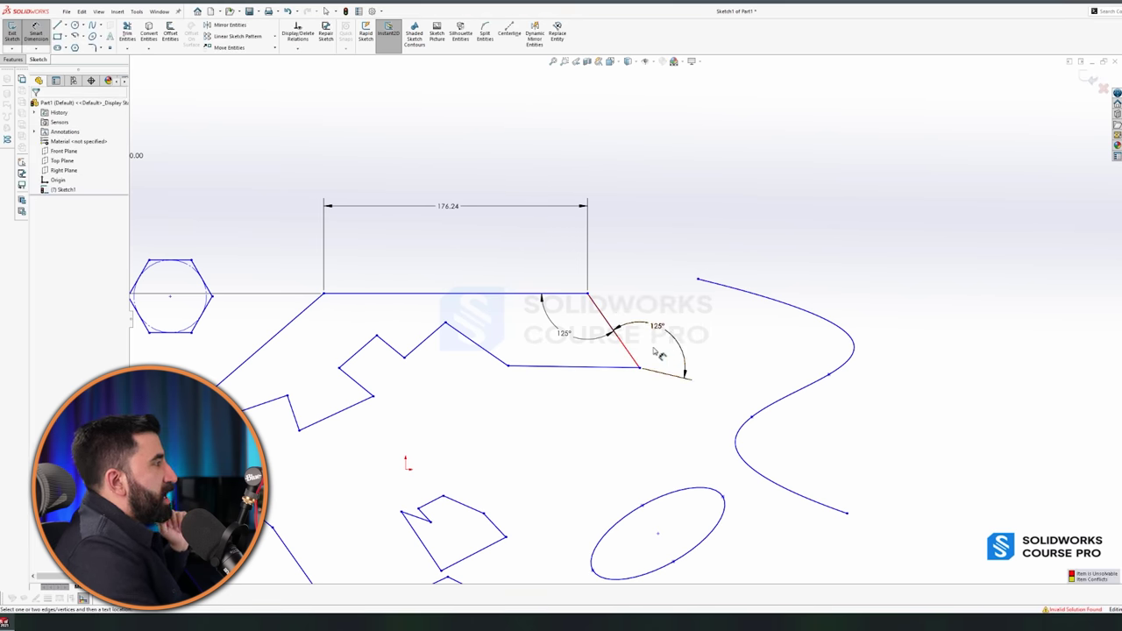
pyautogui.scroll(-5, 631, 373)
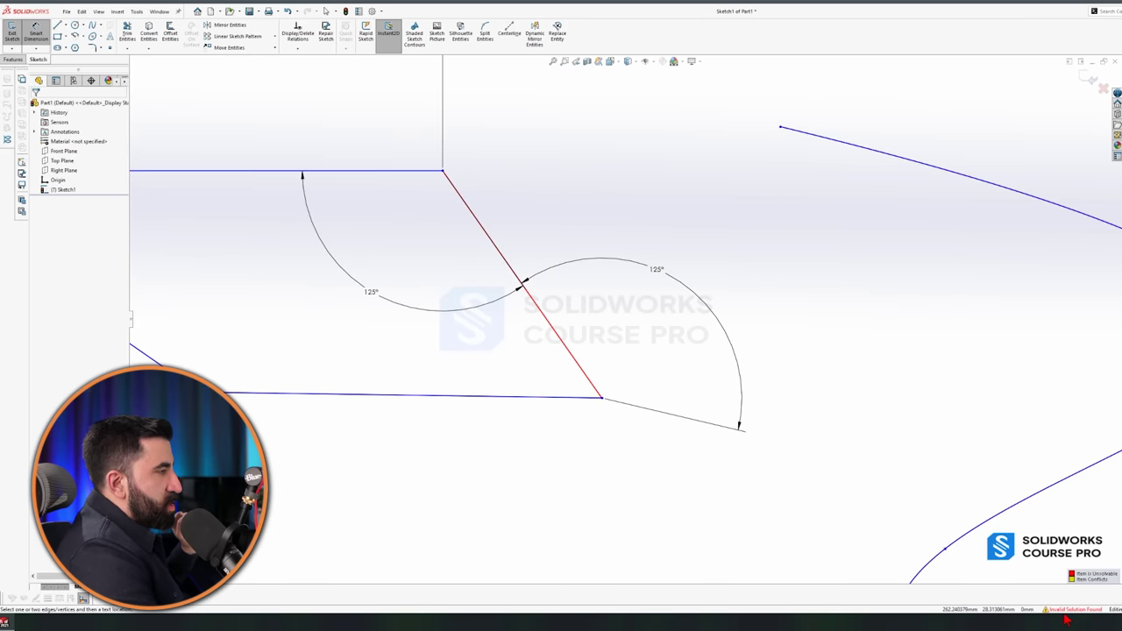
pyautogui.scroll(4, 592, 340)
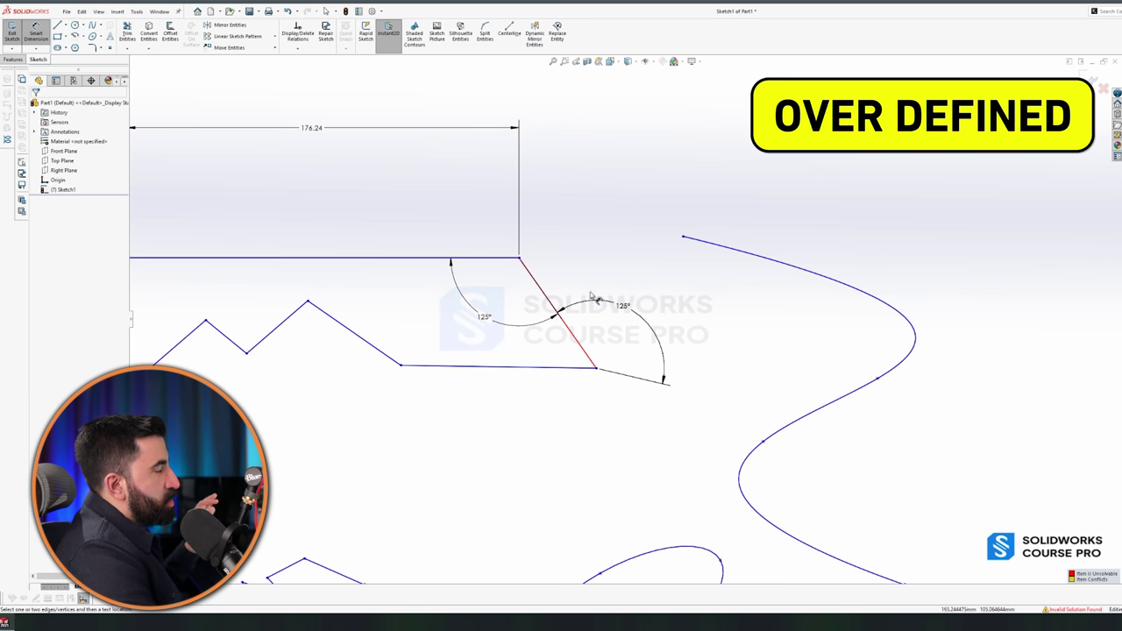
# - Delete the redundant 125° angle dimension that lies outside the outline's slanted edge
pyautogui.press('Escape')
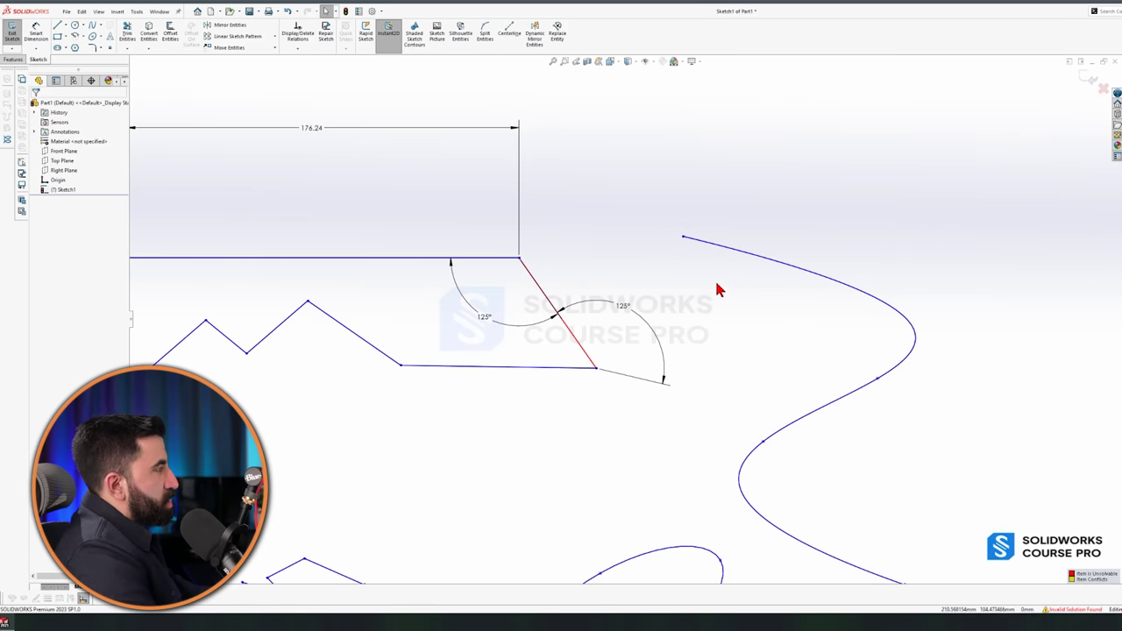
pyautogui.click(659, 375)
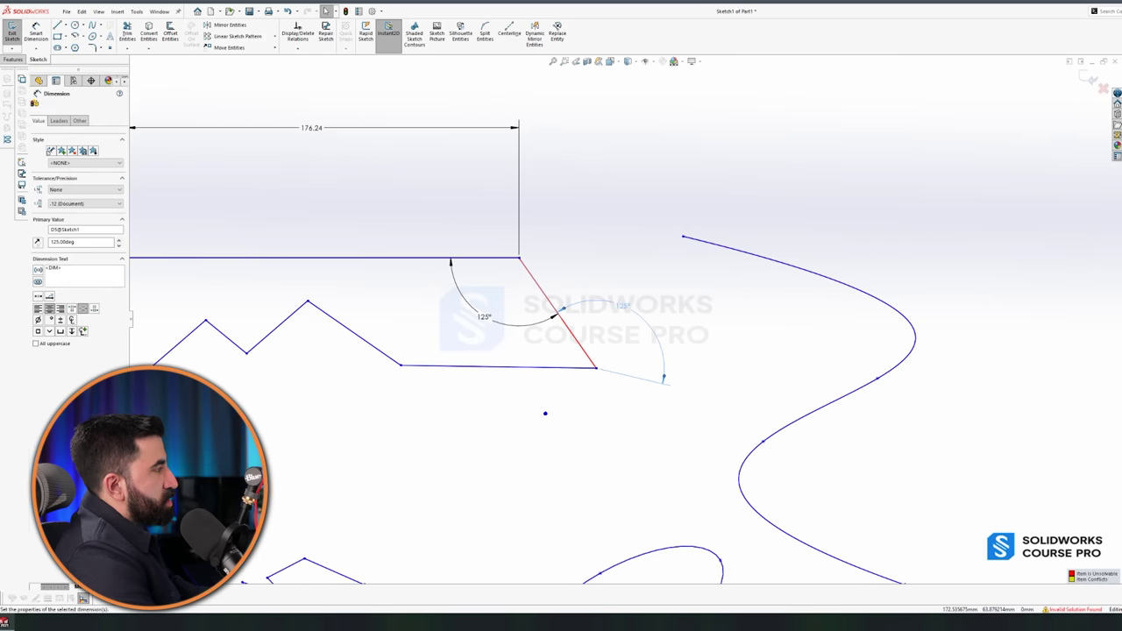
pyautogui.press('Delete')
# - Reposition the 13-sided outline's top edge and several of its left-hand corners freely to show which geometry can still move
pyautogui.press('f')
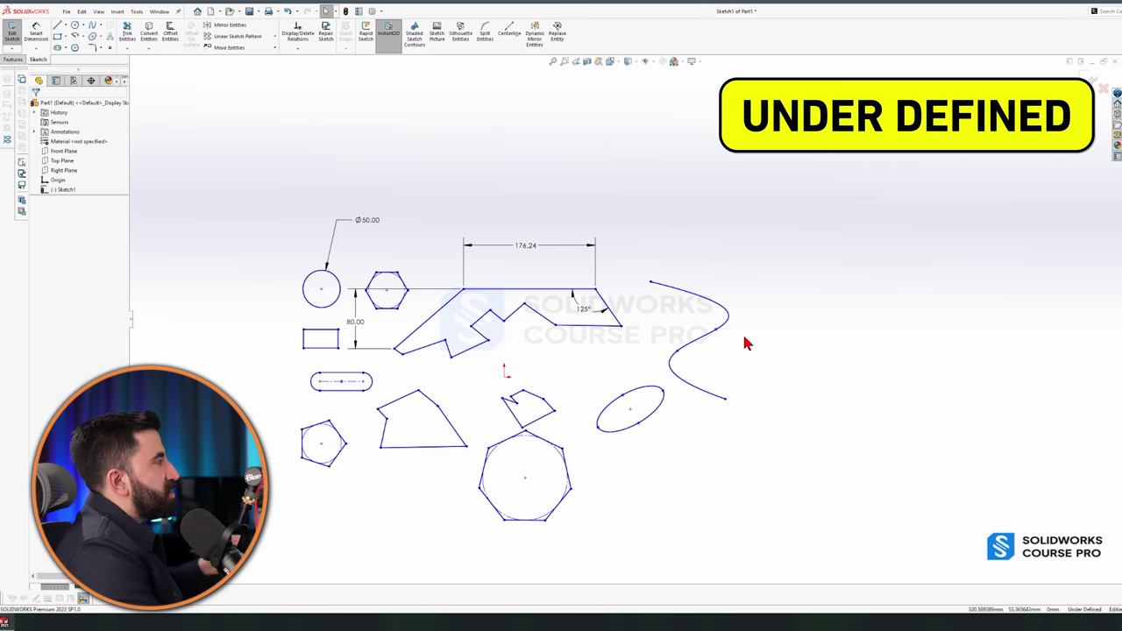
pyautogui.moveTo(532, 289)
pyautogui.mouseDown()
pyautogui.moveTo(532, 259)
pyautogui.moveTo(531, 273)
pyautogui.mouseUp()
pyautogui.moveTo(401, 355); pyautogui.dragTo(427, 372)
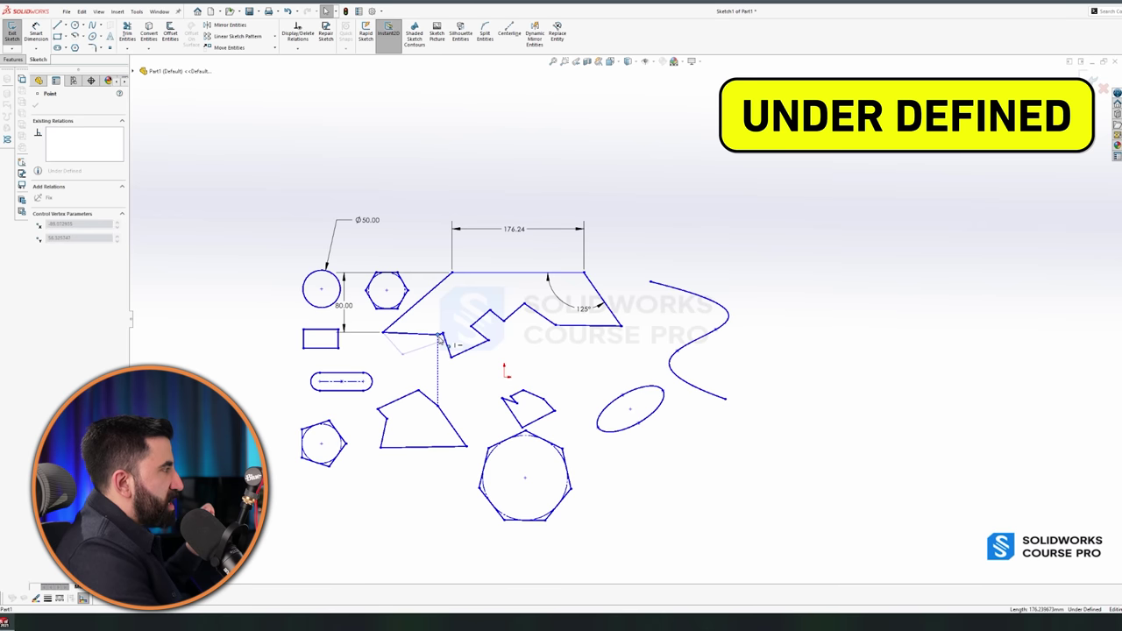
pyautogui.moveTo(380, 331)
pyautogui.mouseDown()
pyautogui.moveTo(438, 309)
pyautogui.moveTo(395, 189)
pyautogui.moveTo(321, 220)
pyautogui.moveTo(279, 209)
pyautogui.moveTo(403, 211)
pyautogui.moveTo(270, 191)
pyautogui.mouseUp()
pyautogui.moveTo(356, 137); pyautogui.dragTo(629, 157)
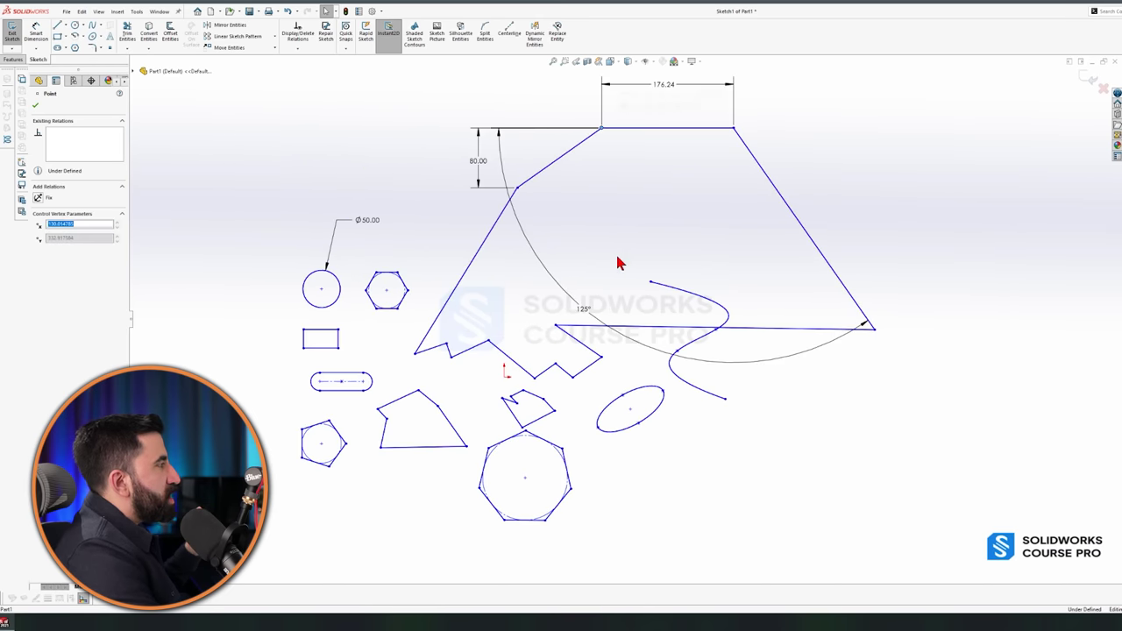
# - Move the apex of the six-sided outline beside the pentagon sideways and pull its lower right corner inward
pyautogui.scroll(-3, 421, 527)
pyautogui.scroll(2, 444, 506)
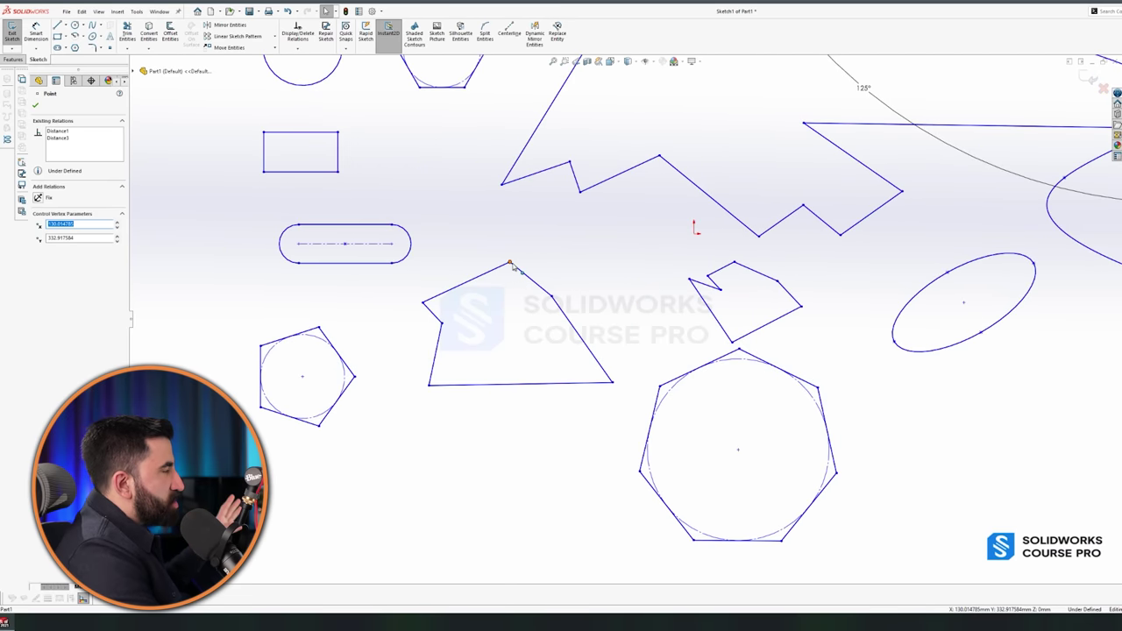
pyautogui.moveTo(511, 264); pyautogui.dragTo(478, 263)
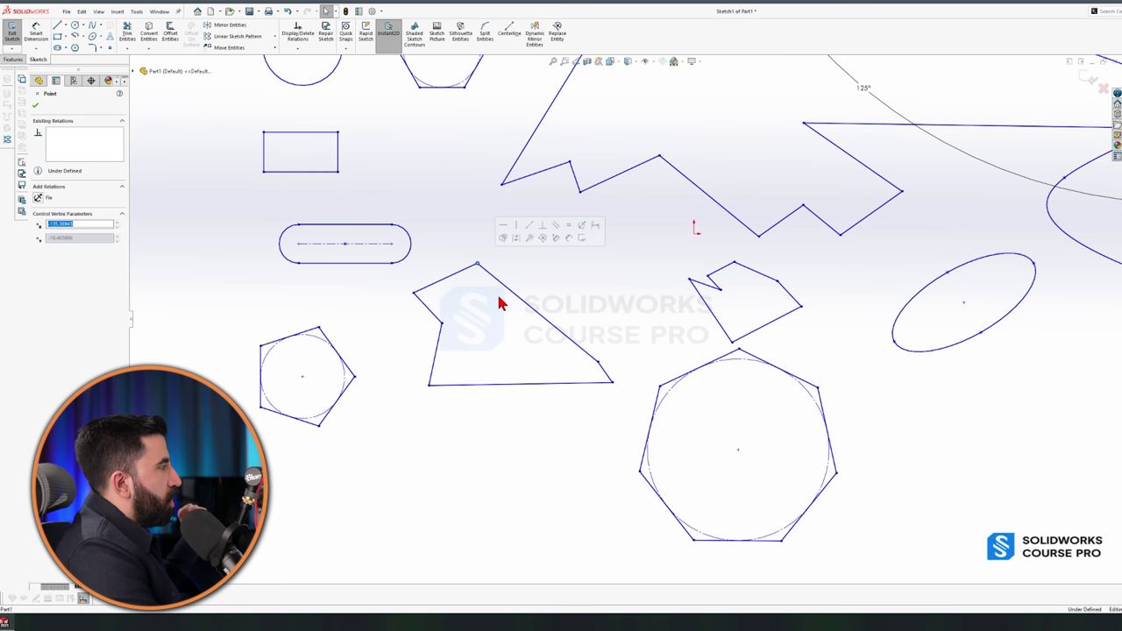
pyautogui.moveTo(614, 388); pyautogui.dragTo(608, 386)
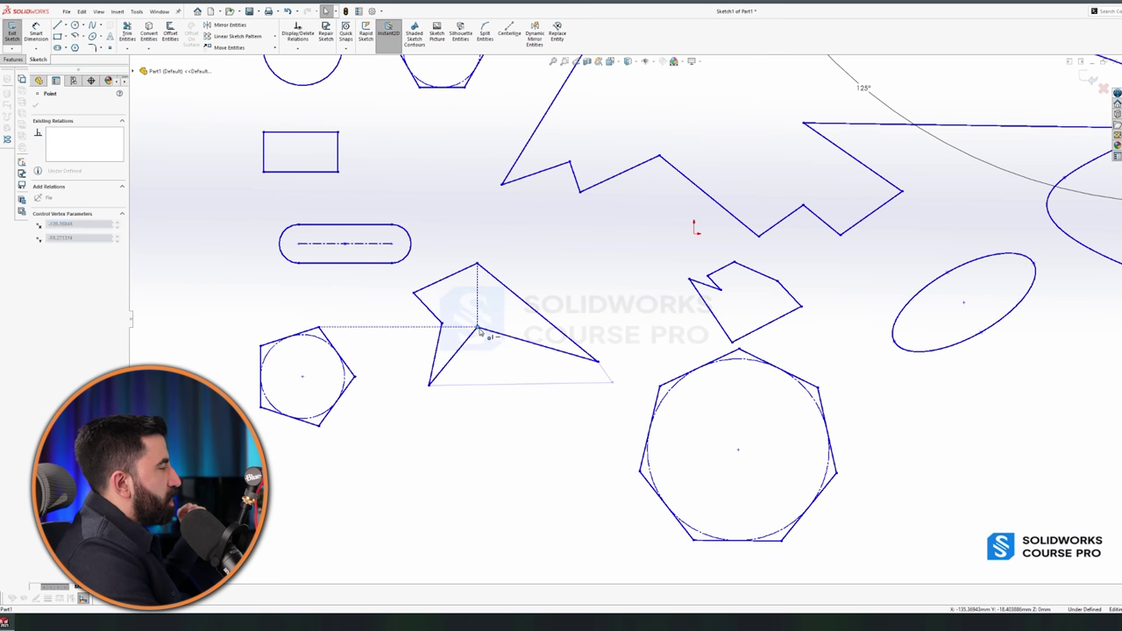
# - Shift the 13-sided outline's top edge and set its length dimension to 180 mm
pyautogui.scroll(6, 526, 438)
pyautogui.scroll(-4, 768, 136)
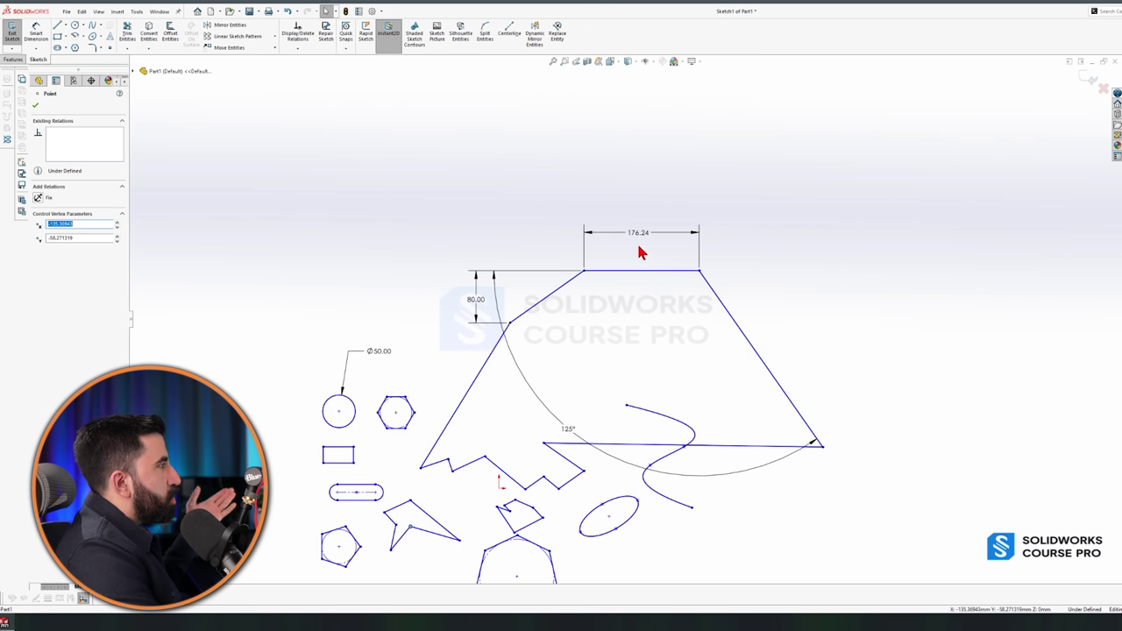
pyautogui.moveTo(704, 277)
pyautogui.mouseDown()
pyautogui.moveTo(681, 243)
pyautogui.moveTo(634, 238)
pyautogui.moveTo(702, 249)
pyautogui.moveTo(731, 188)
pyautogui.moveTo(733, 255)
pyautogui.moveTo(731, 210)
pyautogui.mouseUp()
pyautogui.press('Escape')
pyautogui.click(670, 221)
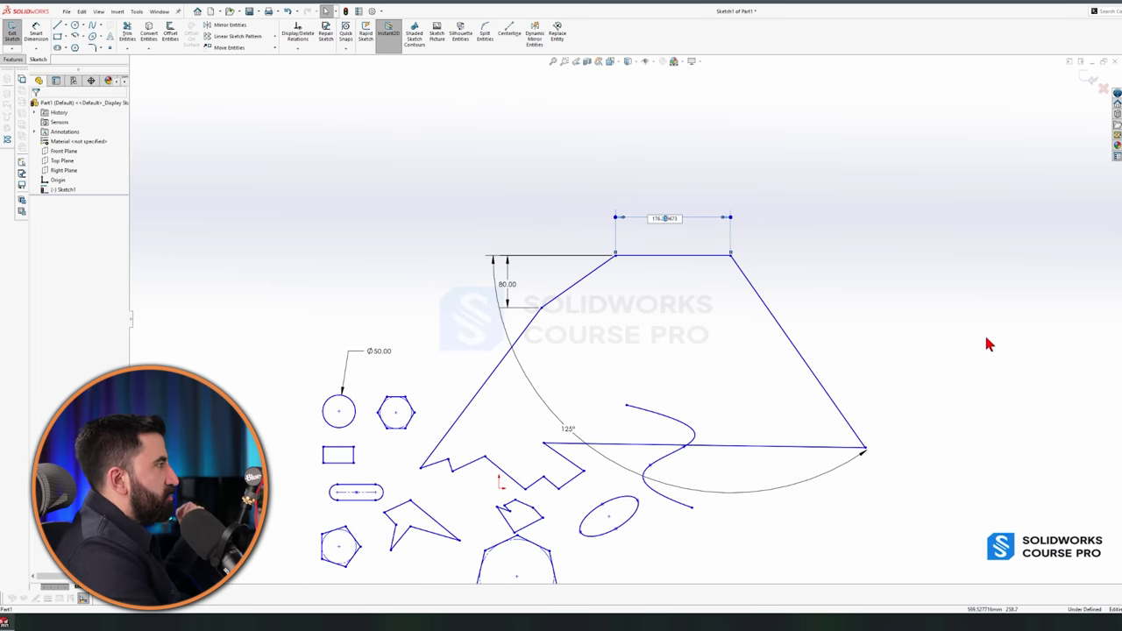
pyautogui.write('180')
pyautogui.press('Return')
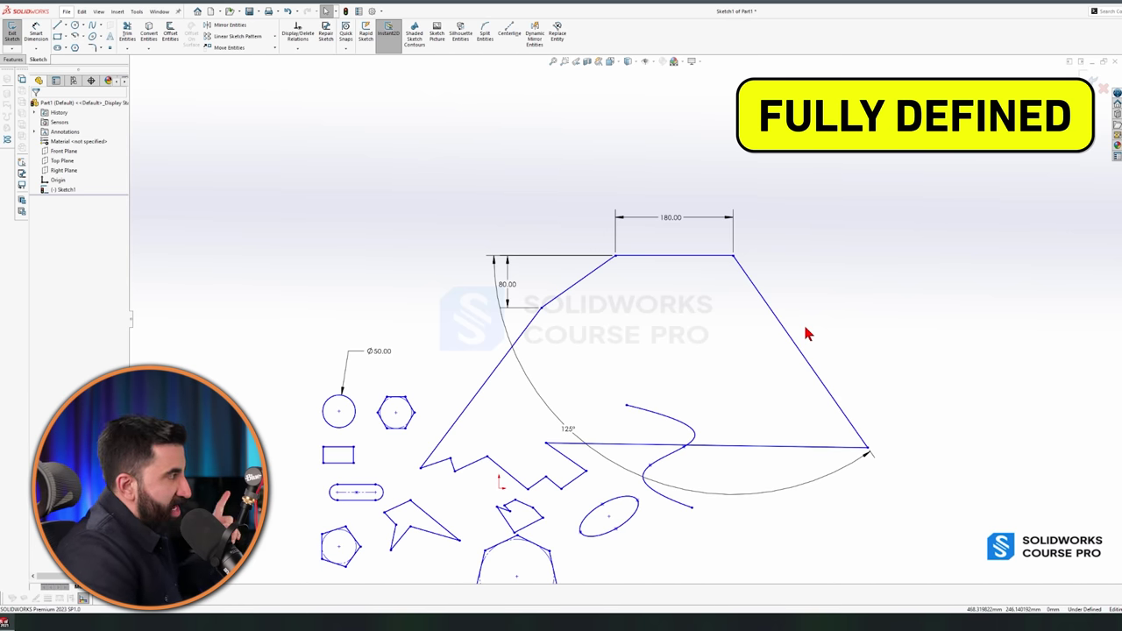
pyautogui.scroll(3, 824, 298)
pyautogui.scroll(-4, 669, 357)
pyautogui.scroll(3, 403, 383)
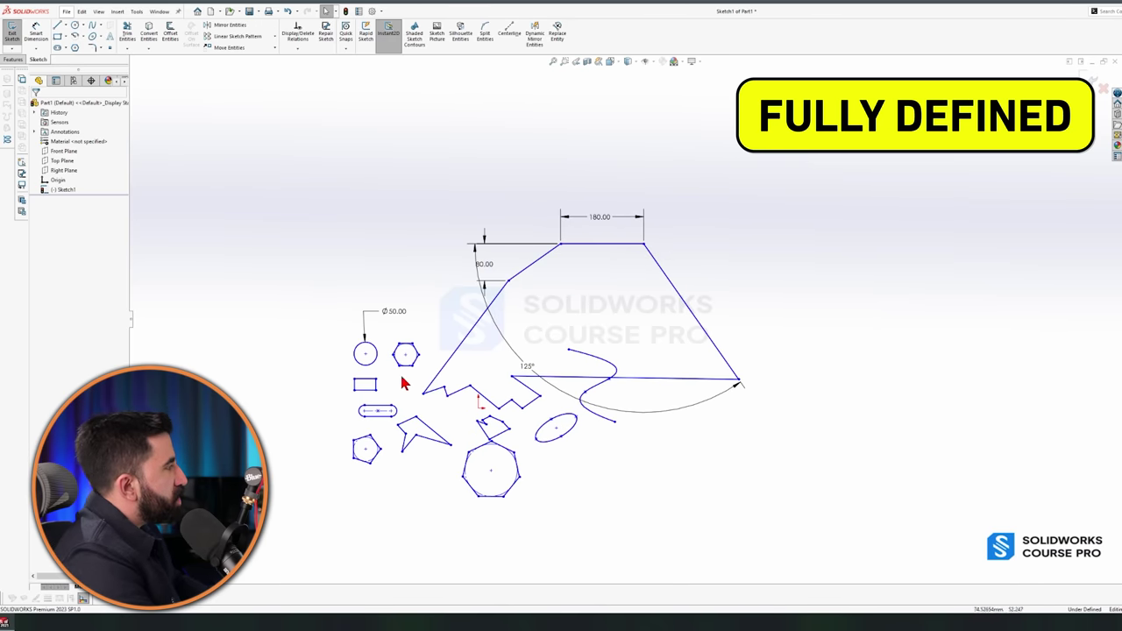
pyautogui.scroll(-2, 403, 383)
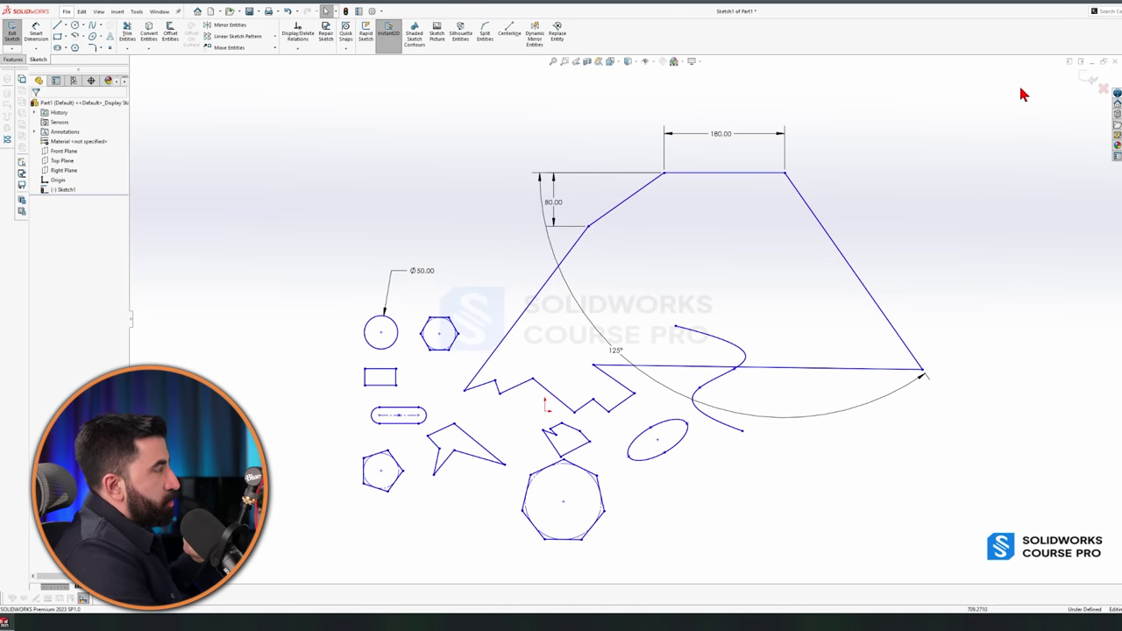
pyautogui.moveTo(1017, 86); pyautogui.dragTo(235, 568)
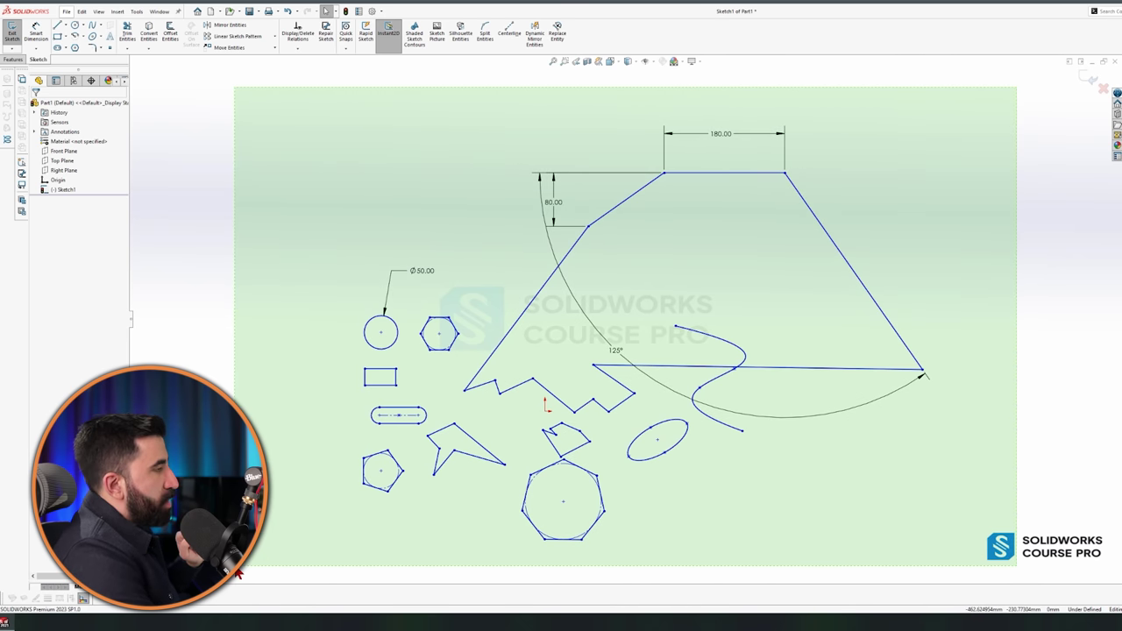
pyautogui.moveTo(238, 572); pyautogui.dragTo(236, 571)
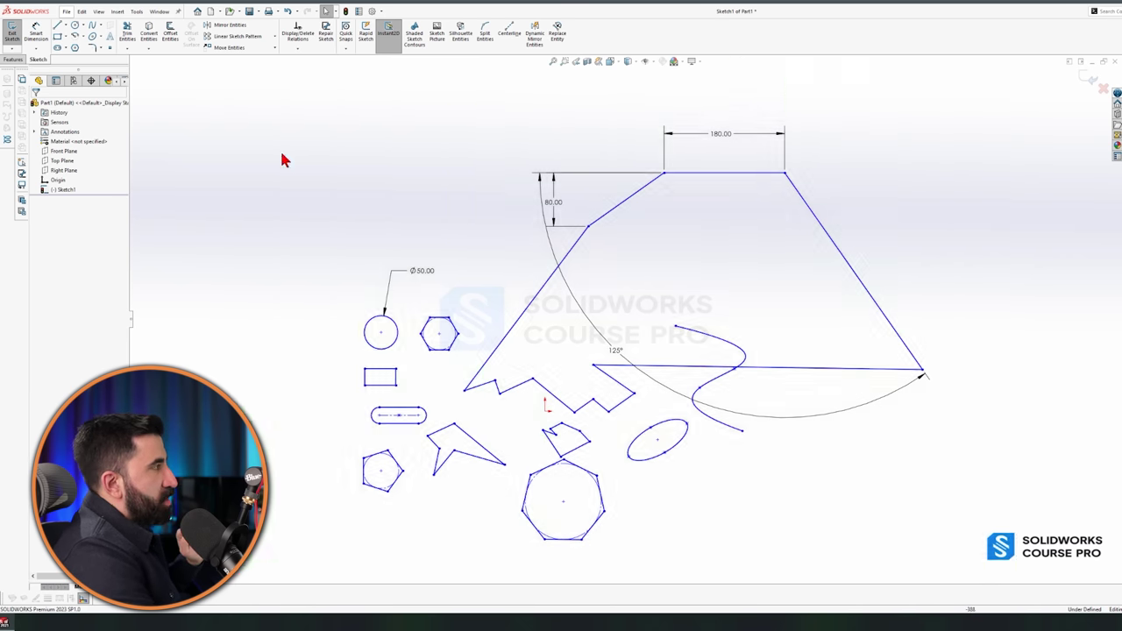
pyautogui.moveTo(165, 79)
pyautogui.mouseDown()
pyautogui.moveTo(961, 584)
pyautogui.moveTo(1018, 589)
pyautogui.moveTo(1030, 574)
pyautogui.moveTo(337, 171)
pyautogui.mouseUp()
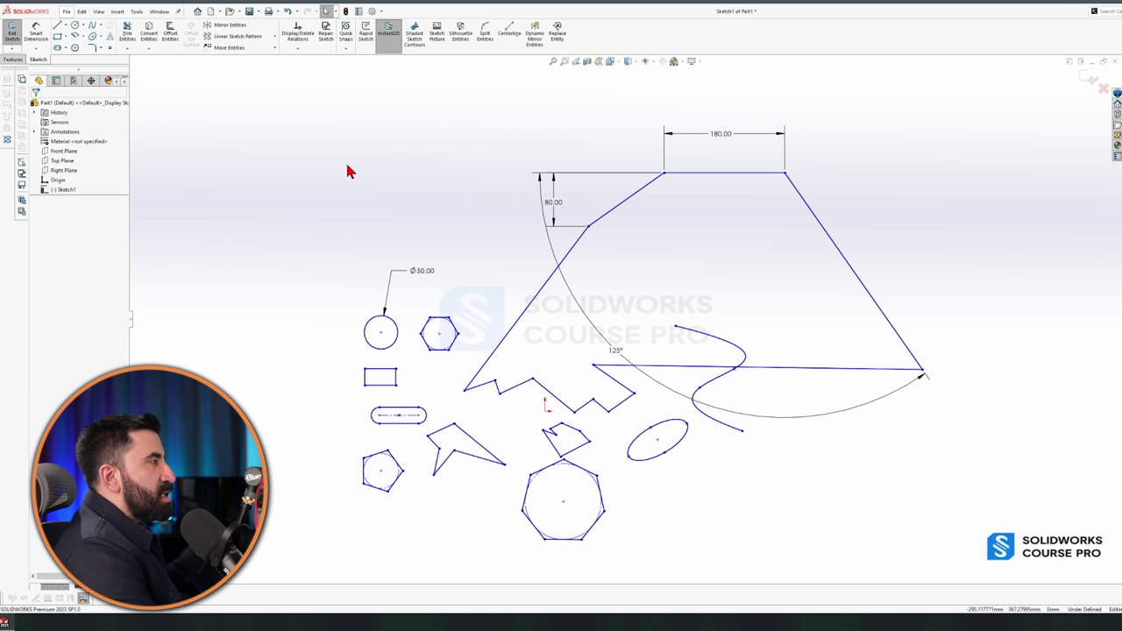
pyautogui.moveTo(1032, 81); pyautogui.dragTo(874, 219)
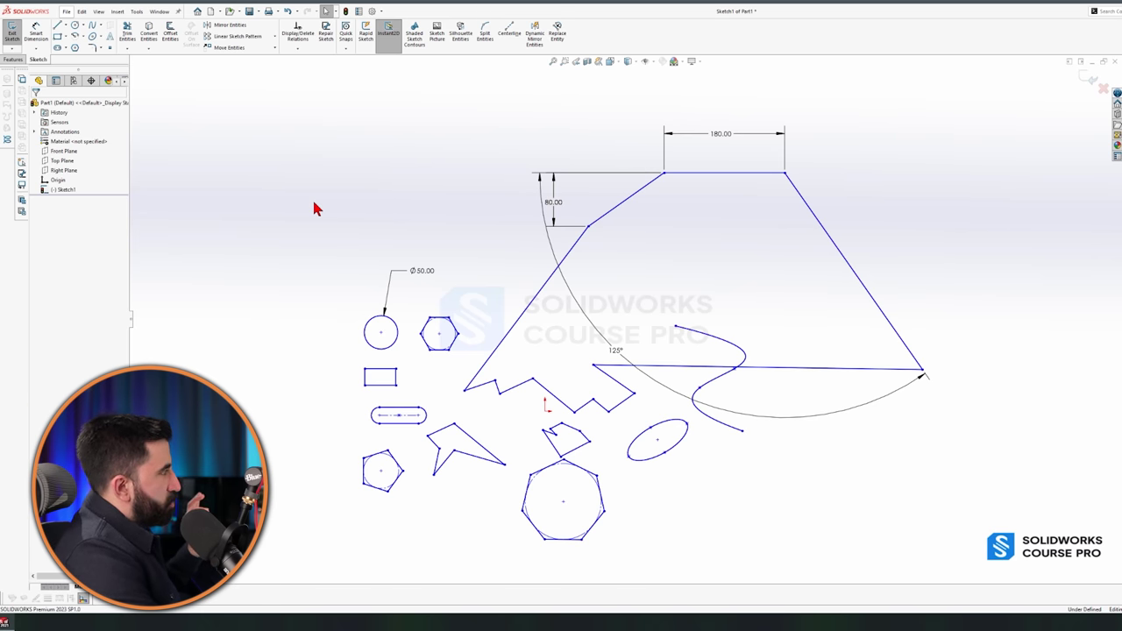
pyautogui.moveTo(314, 202); pyautogui.dragTo(193, 111)
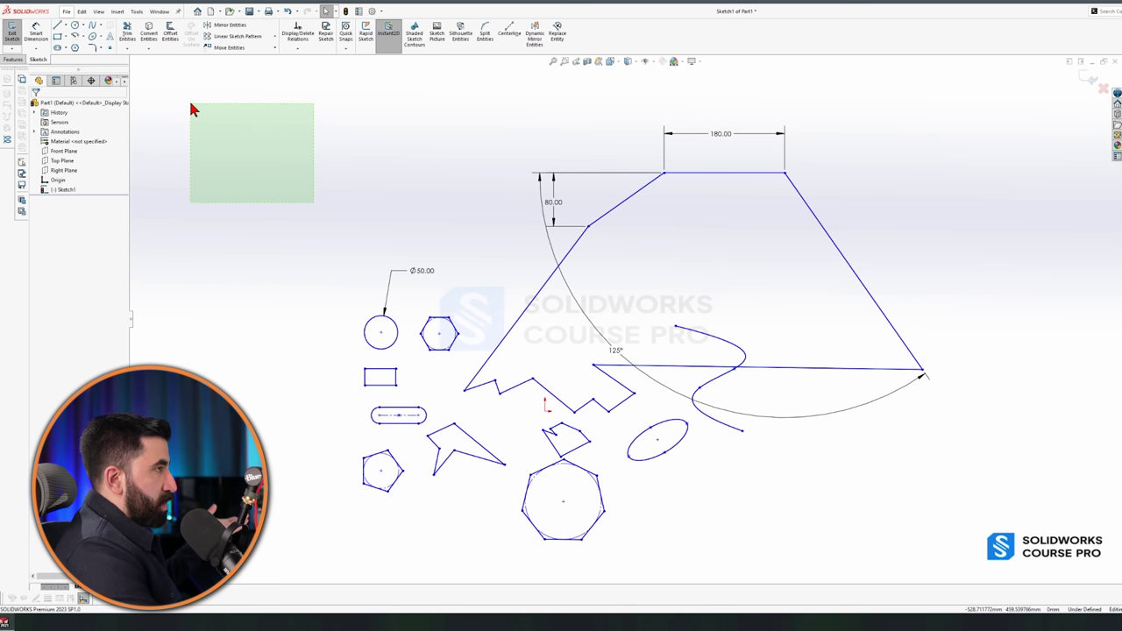
pyautogui.moveTo(194, 111); pyautogui.dragTo(194, 111)
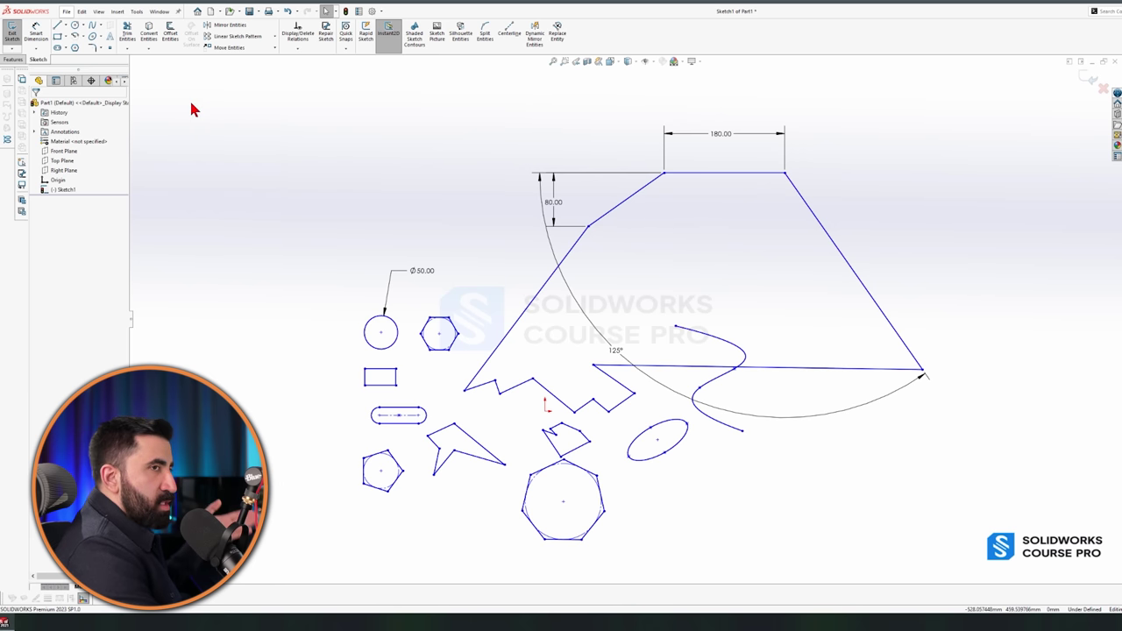
# - Window-select the small shapes around the slot, clear that selection, and crossing-select the same area for comparison
pyautogui.scroll(-3, 421, 451)
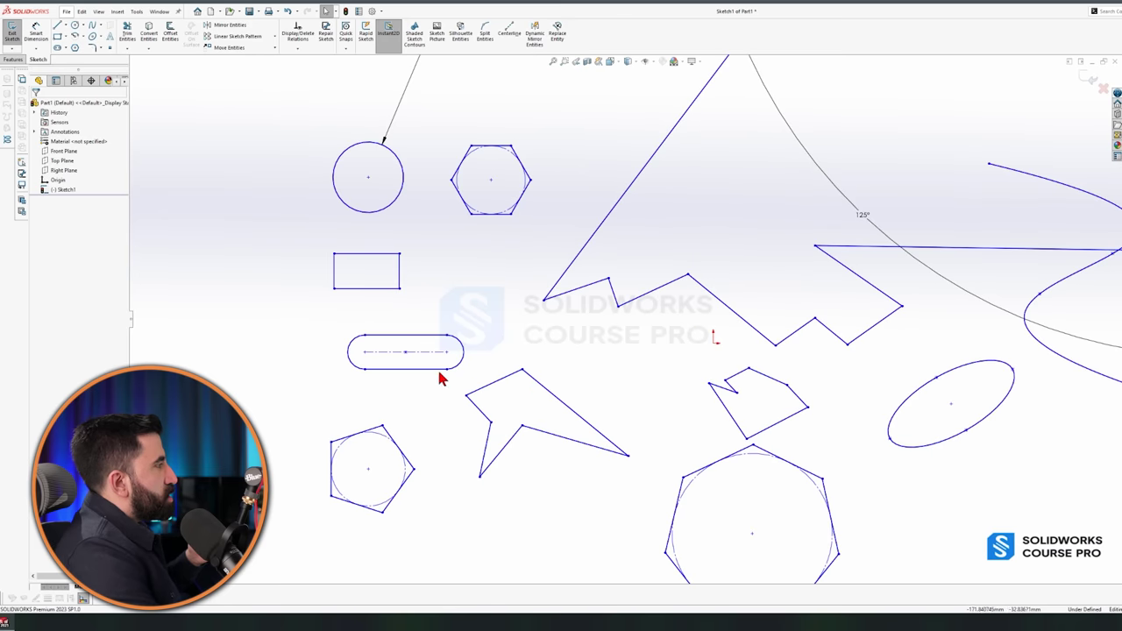
pyautogui.moveTo(246, 120); pyautogui.dragTo(598, 469)
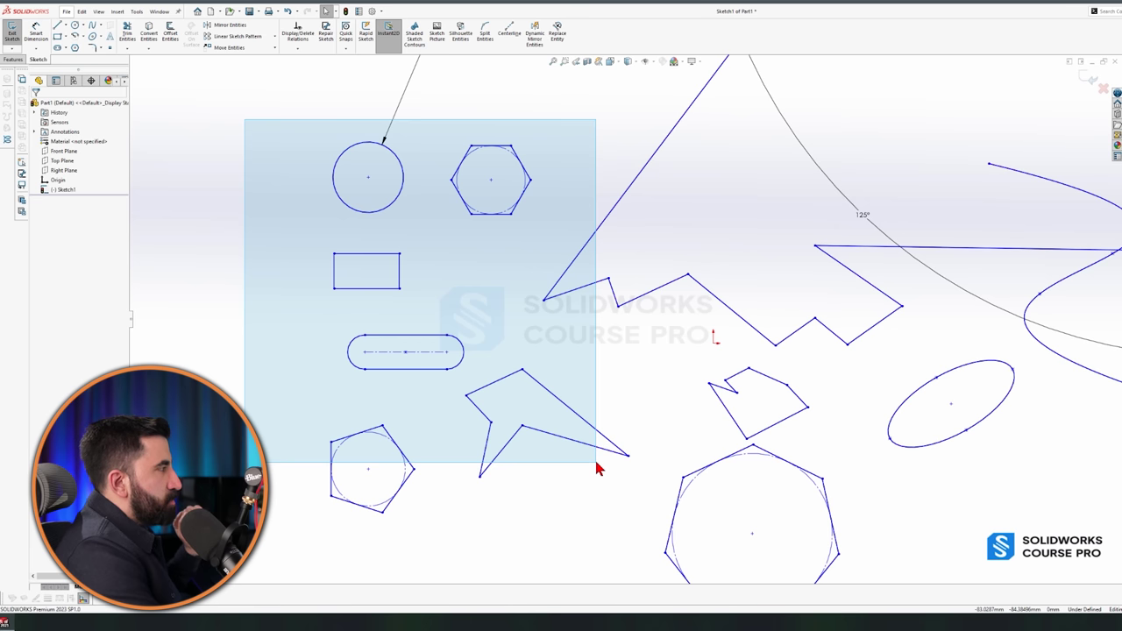
pyautogui.moveTo(596, 469); pyautogui.dragTo(594, 467)
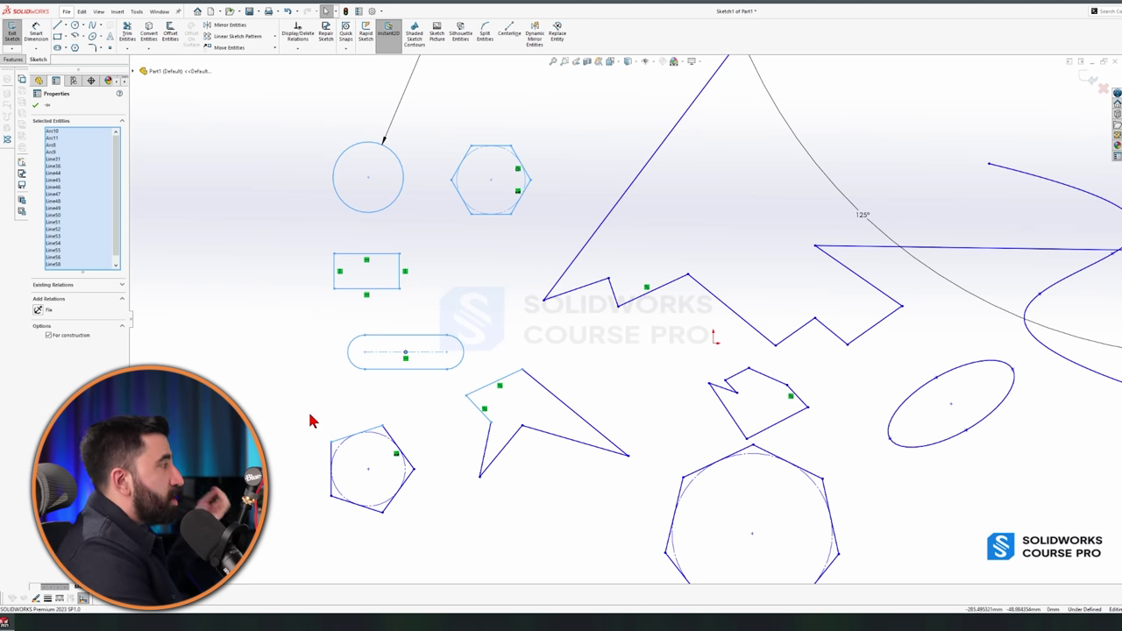
pyautogui.click(269, 334)
pyautogui.moveTo(656, 113)
pyautogui.mouseDown()
pyautogui.moveTo(440, 268)
pyautogui.moveTo(249, 440)
pyautogui.mouseUp()
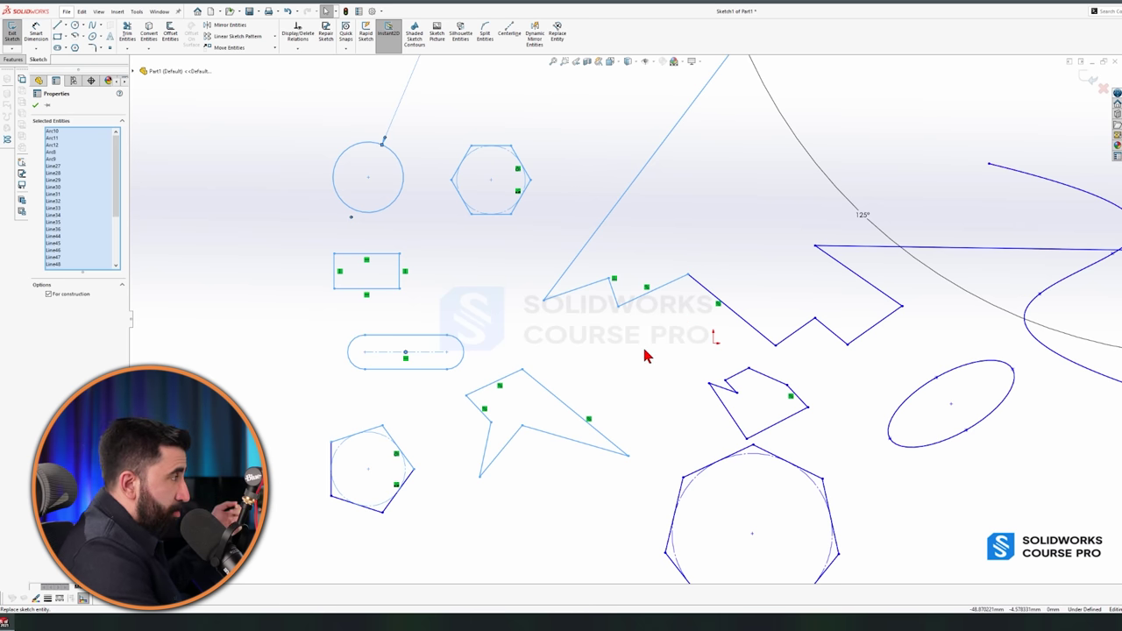
# - Clear the selection, select all geometry and dimensions in the sketch, and delete them
pyautogui.scroll(-5, 622, 378)
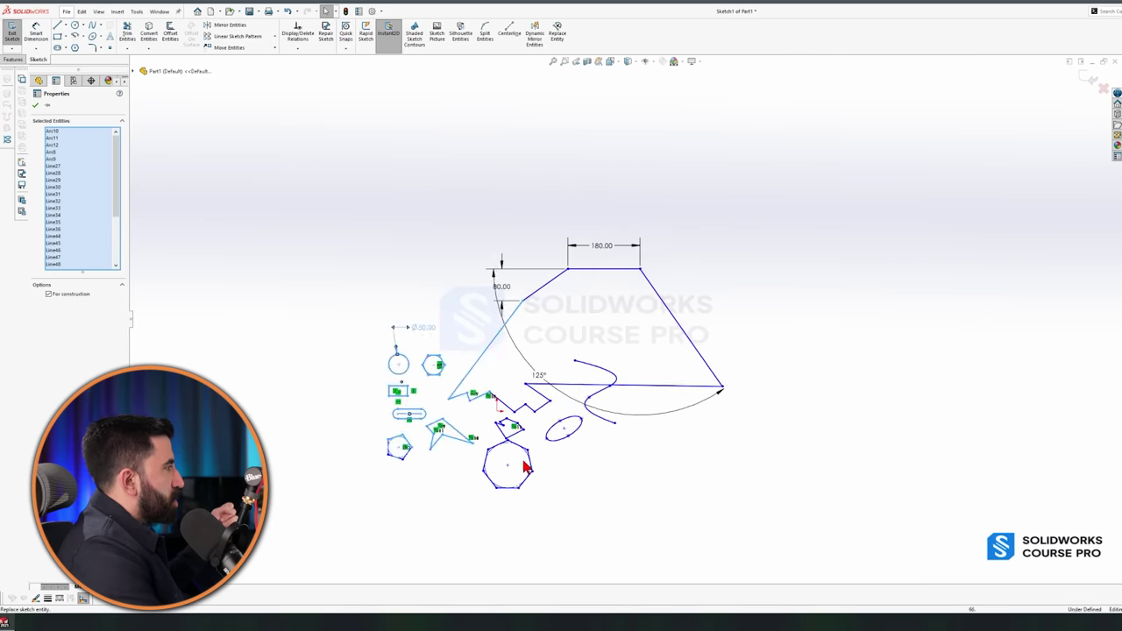
pyautogui.press('Escape')
pyautogui.moveTo(258, 146)
pyautogui.mouseDown()
pyautogui.moveTo(717, 493)
pyautogui.moveTo(840, 538)
pyautogui.mouseUp()
pyautogui.press('Delete')
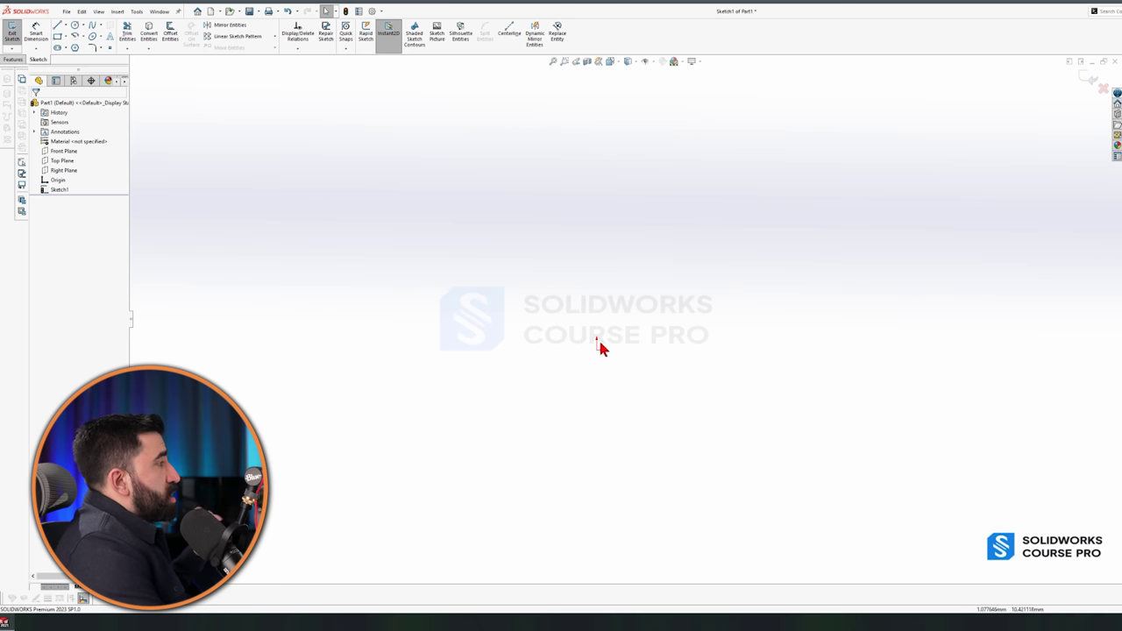
# - Make the Front Plane visible in the graphics area and clear the selection
pyautogui.click(61, 152)
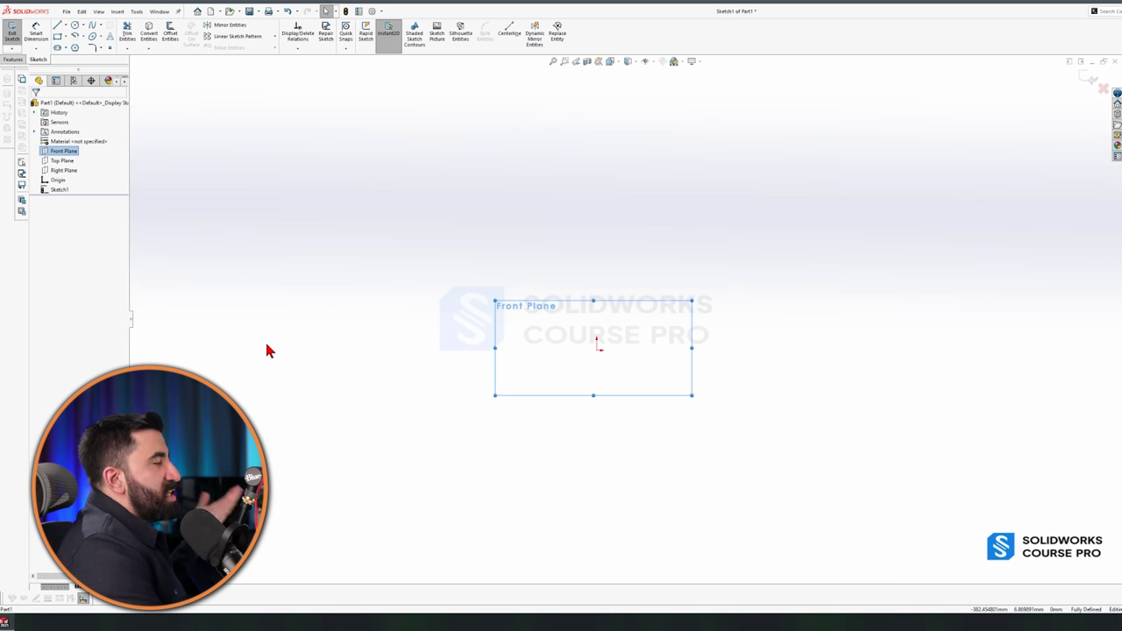
pyautogui.click(308, 394)
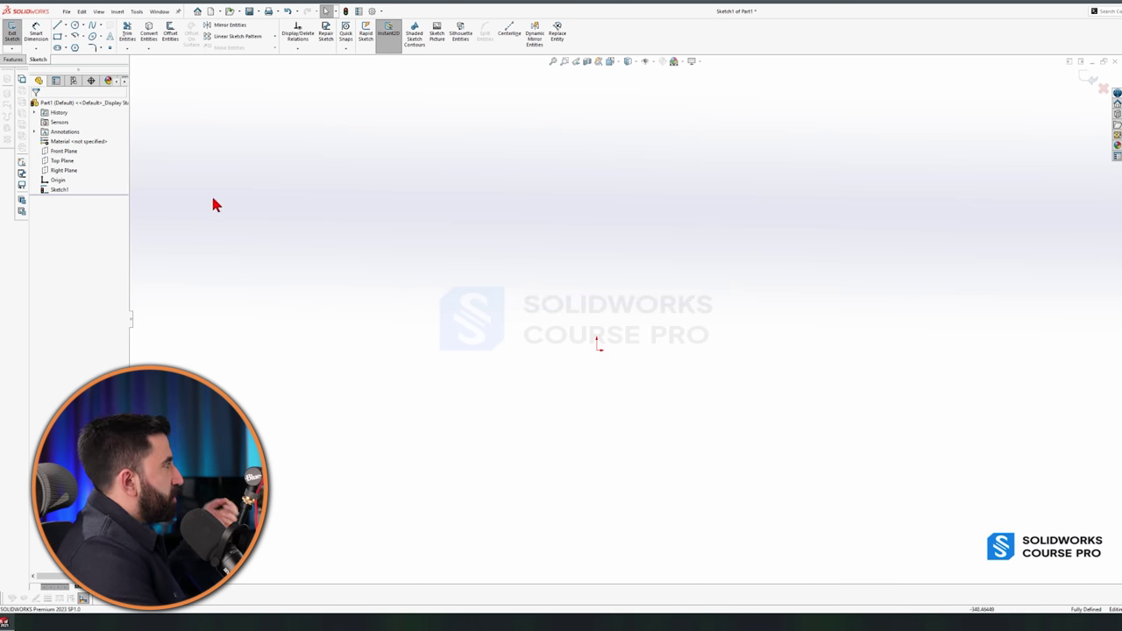
pyautogui.click(66, 154)
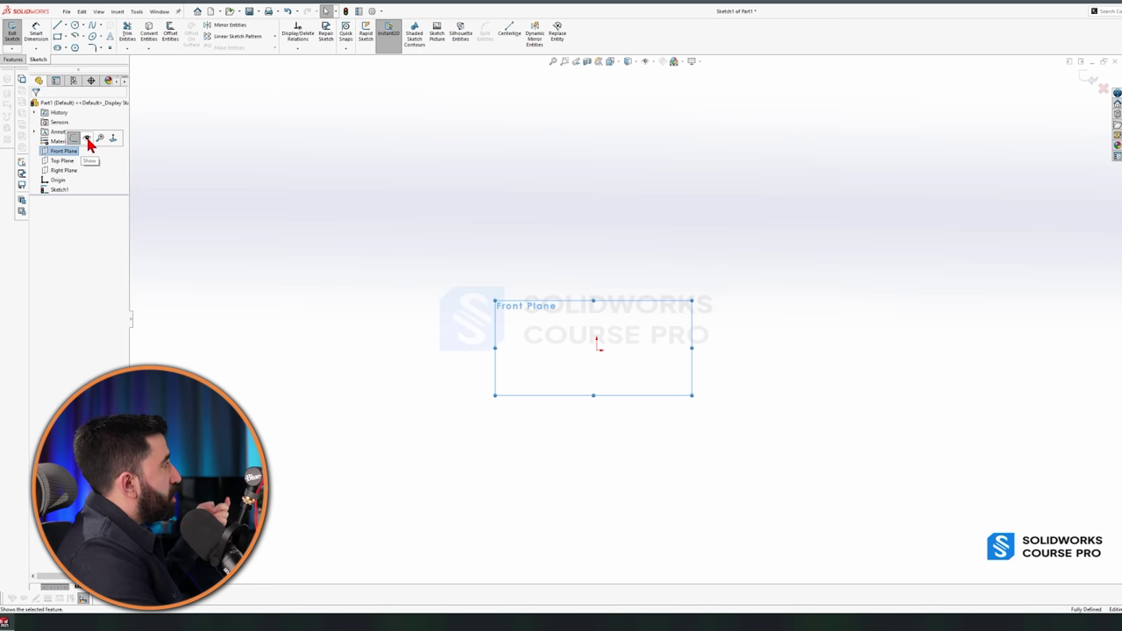
pyautogui.click(88, 140)
pyautogui.click(481, 401)
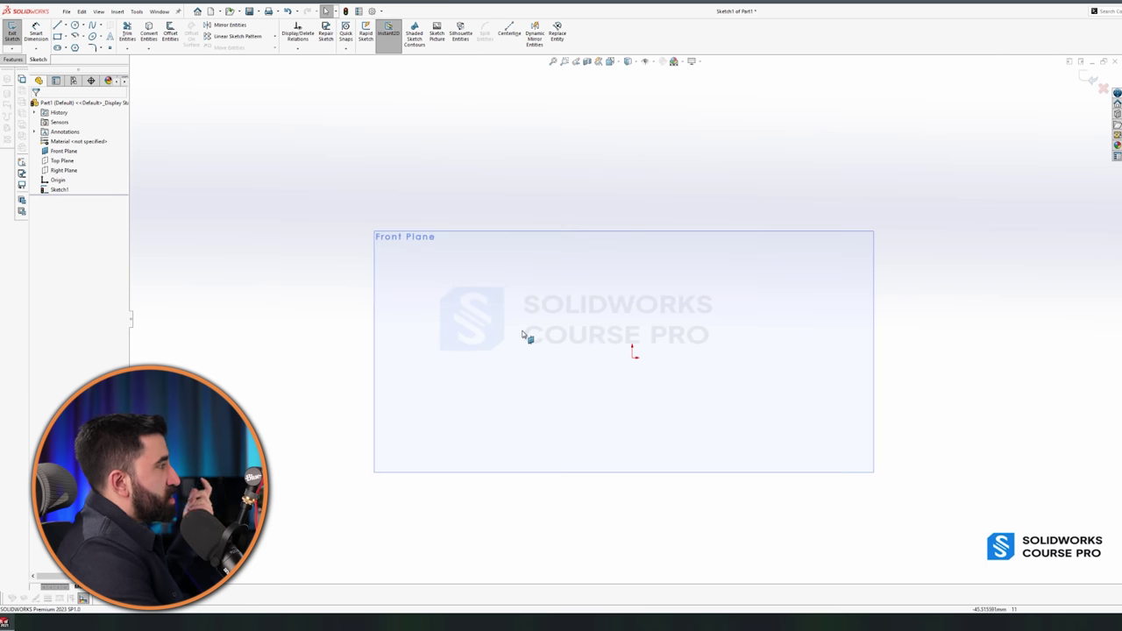
# - Rotate the view freely and in fixed increments to examine the Front Plane from several angles
pyautogui.moveTo(442, 295); pyautogui.dragTo(535, 390, button='middle')
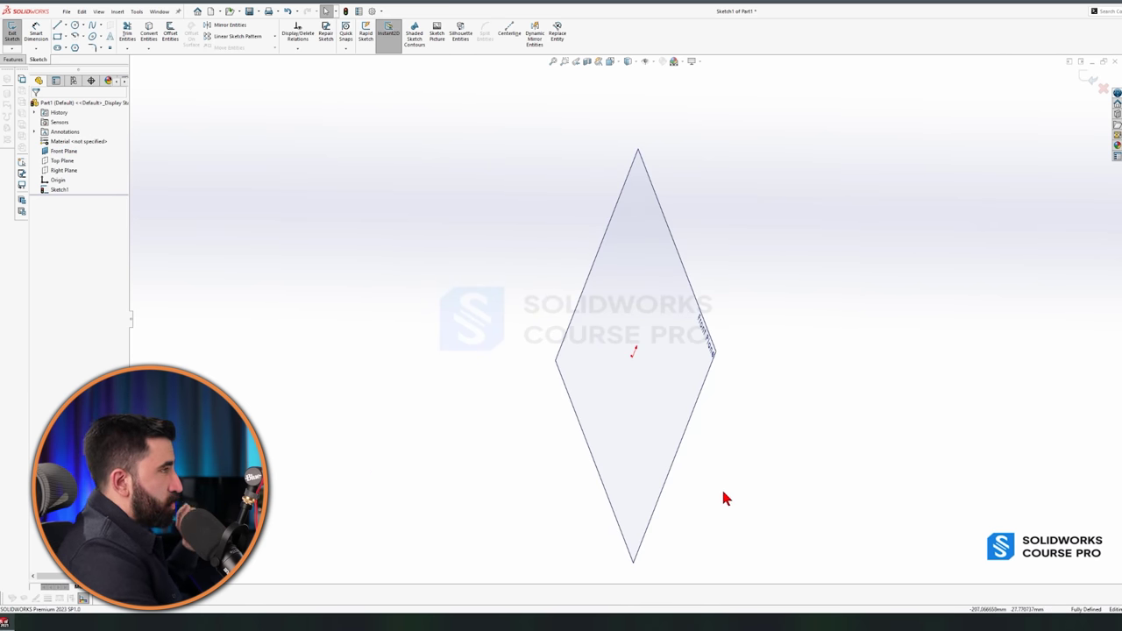
pyautogui.moveTo(723, 470); pyautogui.dragTo(719, 449, button='middle')
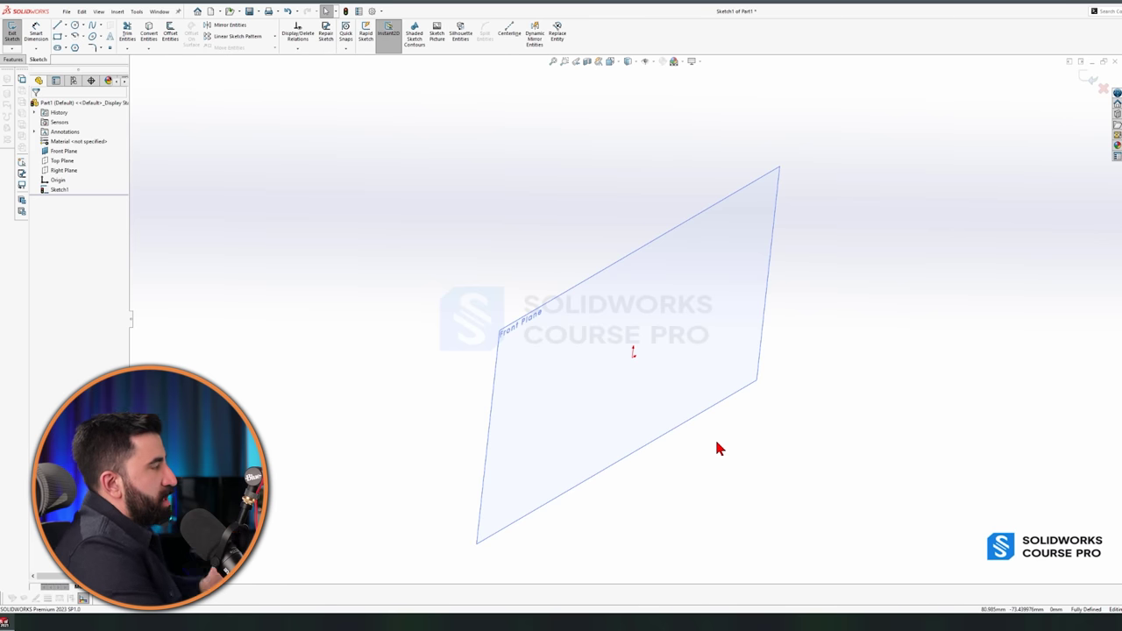
pyautogui.moveTo(739, 441); pyautogui.dragTo(605, 469, button='middle')
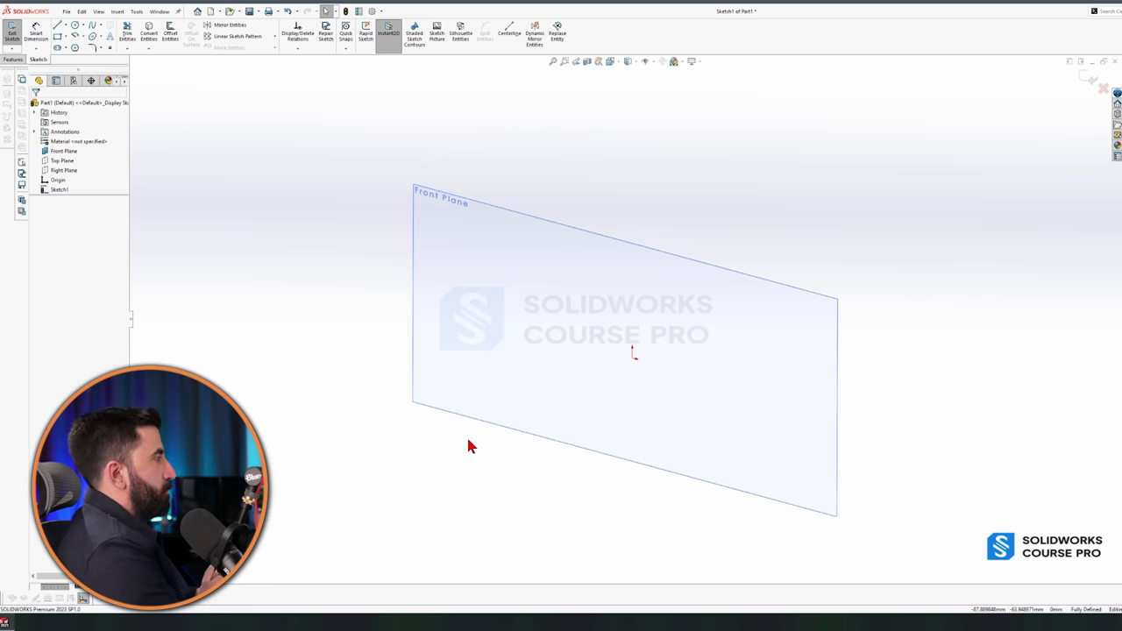
pyautogui.moveTo(829, 273); pyautogui.dragTo(912, 281, button='middle')
pyautogui.hotkey('shift', 'Left')
pyautogui.hotkey('shift', 'Left')
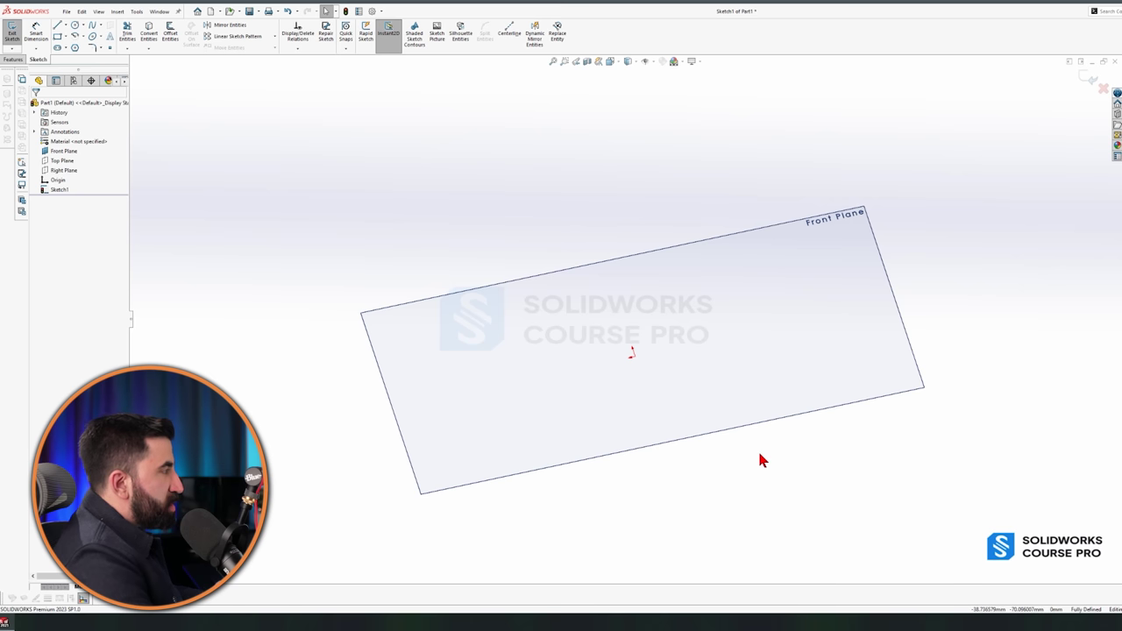
pyautogui.moveTo(762, 461); pyautogui.dragTo(714, 454, button='middle')
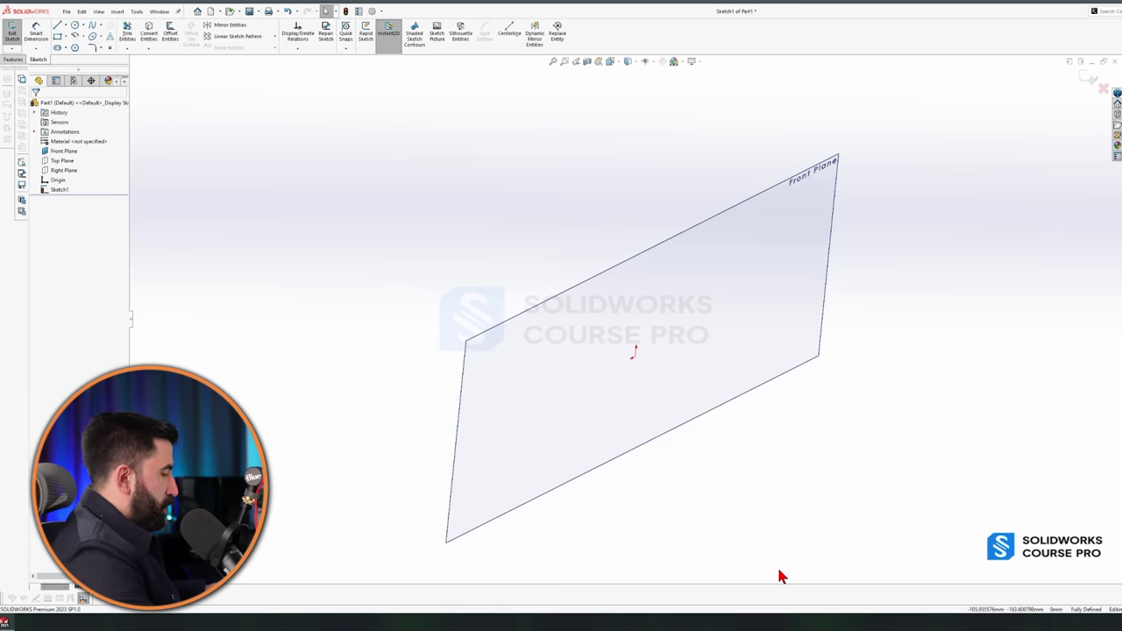
pyautogui.hotkey('ctrl', '8')
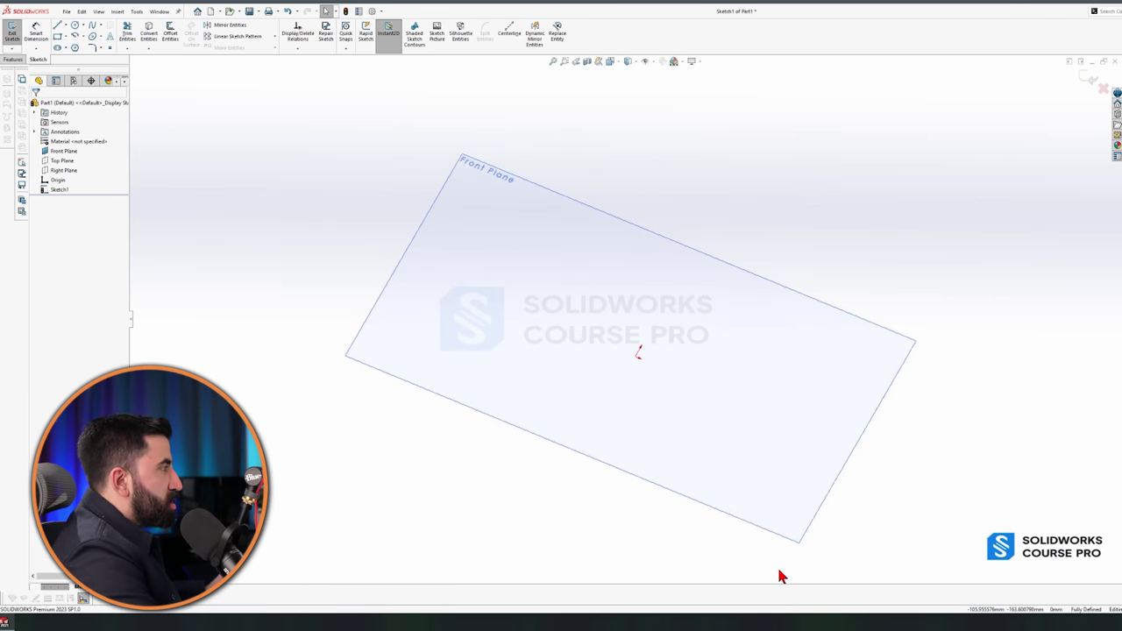
pyautogui.hotkey('ctrl', '8')
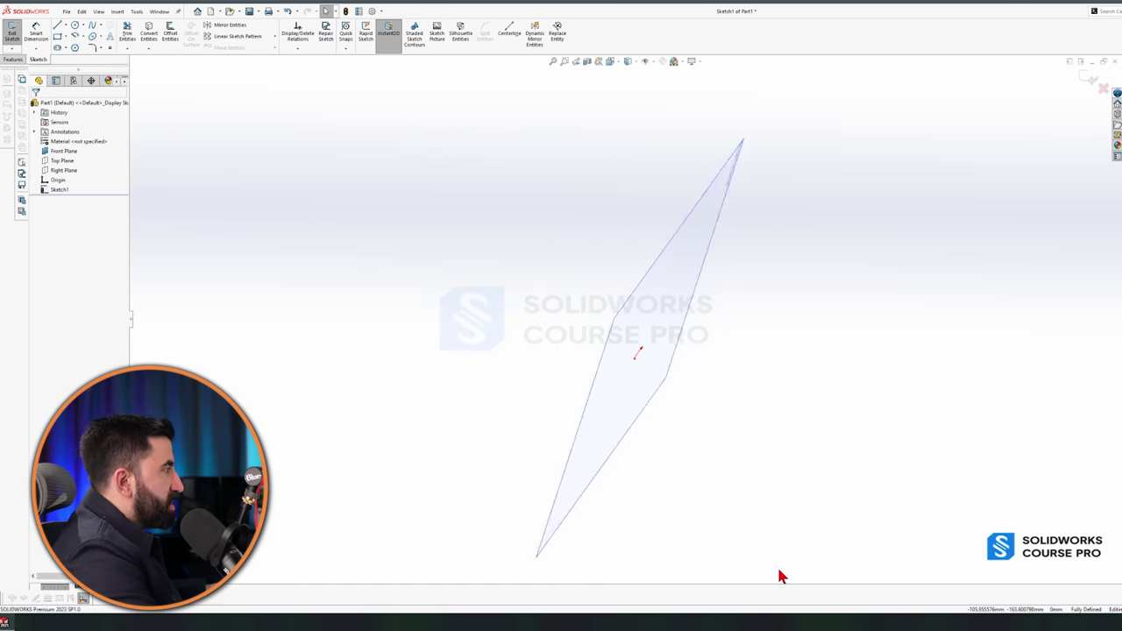
pyautogui.hotkey('shift', 'Up')
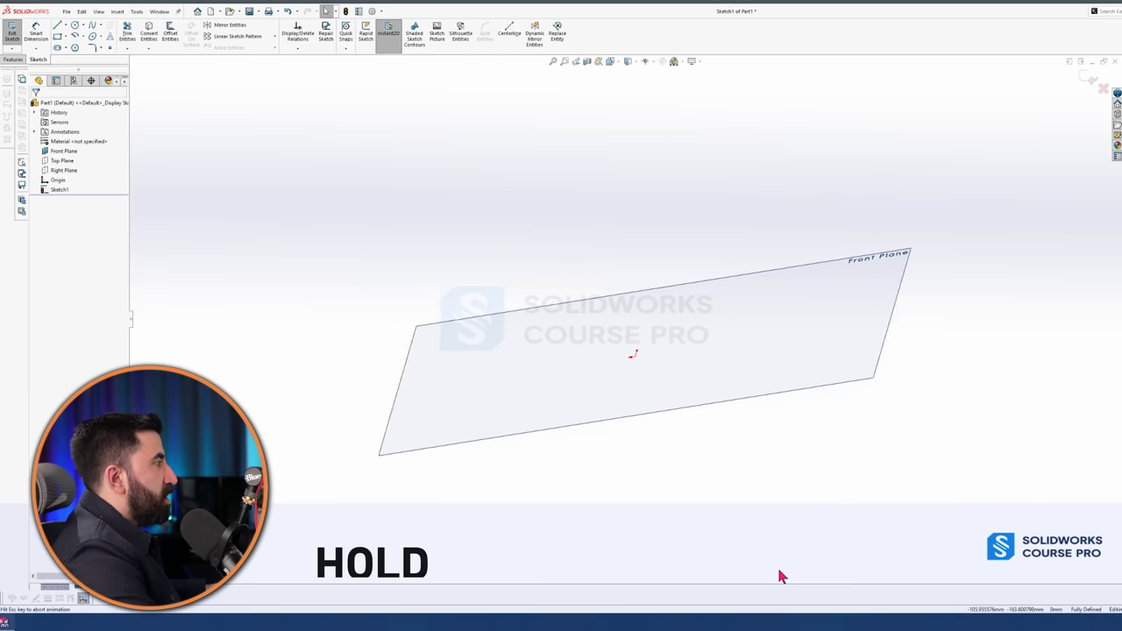
pyautogui.hotkey('shift', 'Right')
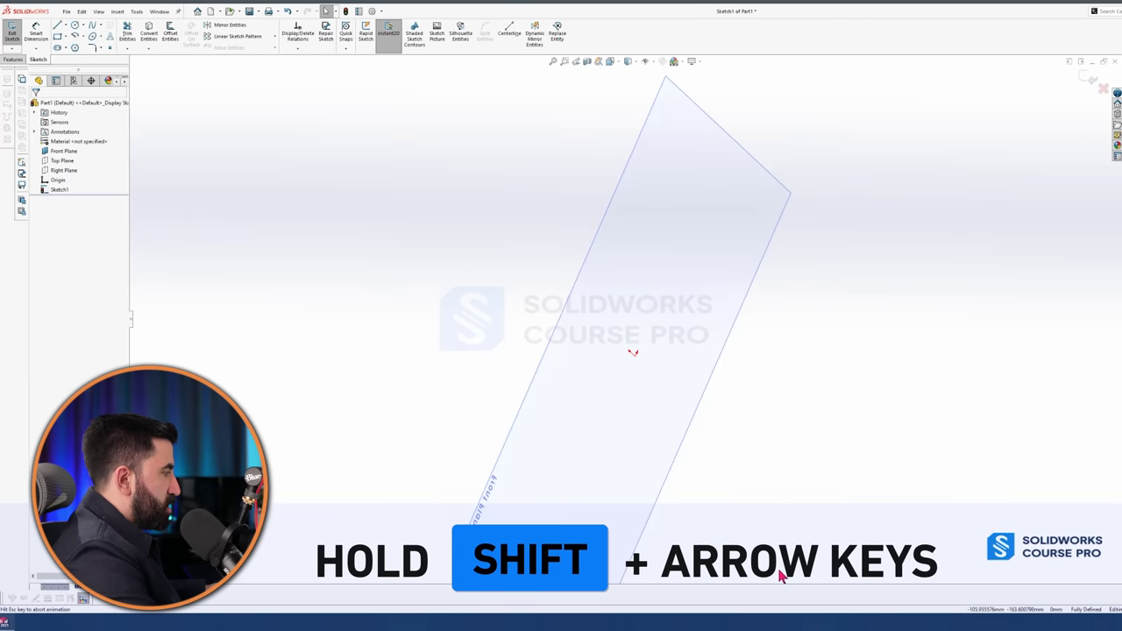
pyautogui.hotkey('shift', 'Up')
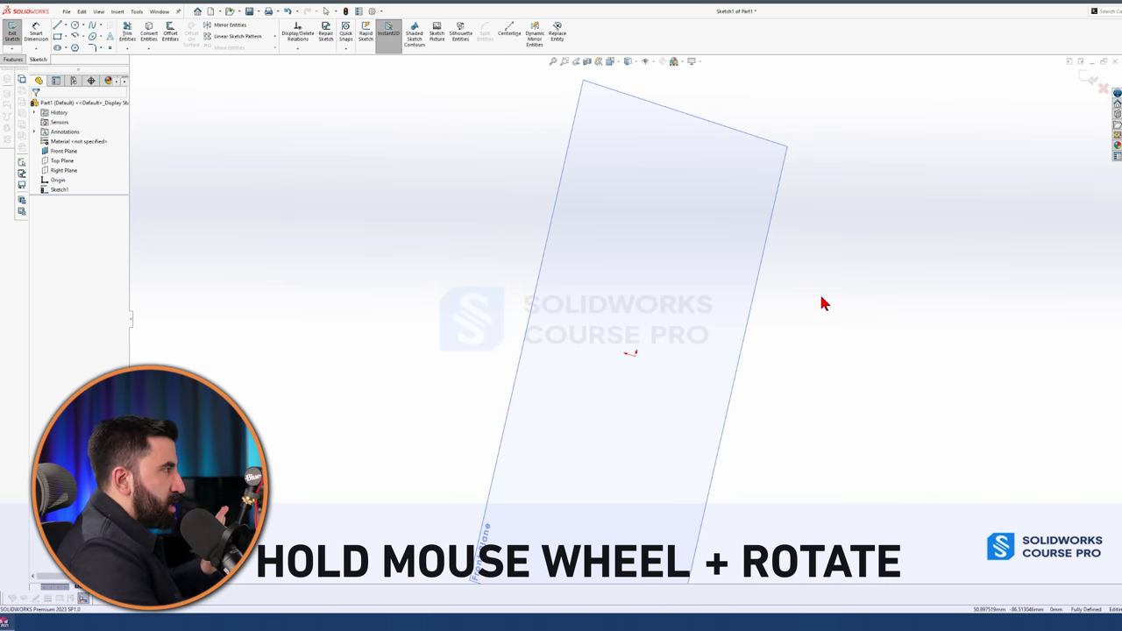
pyautogui.moveTo(825, 303); pyautogui.dragTo(637, 374, button='middle')
pyautogui.moveTo(708, 348); pyautogui.dragTo(476, 360, button='middle')
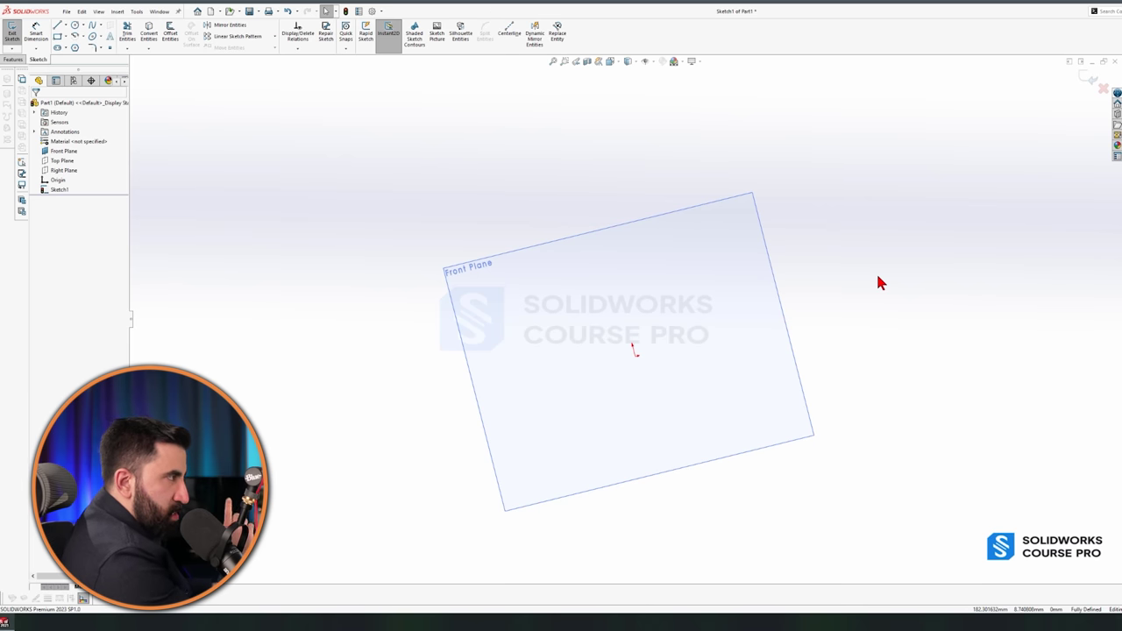
# - Orient the view normal to the Front Plane and sketch a corner rectangle from the origin, about 98 by 61 mm
pyautogui.press('space')
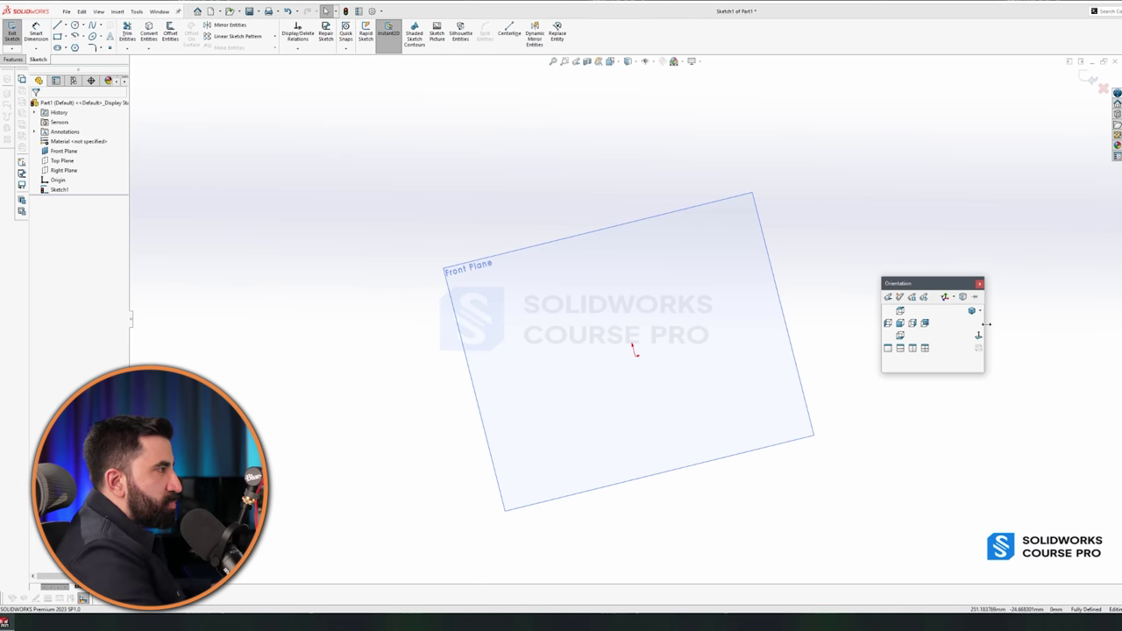
pyautogui.click(979, 338)
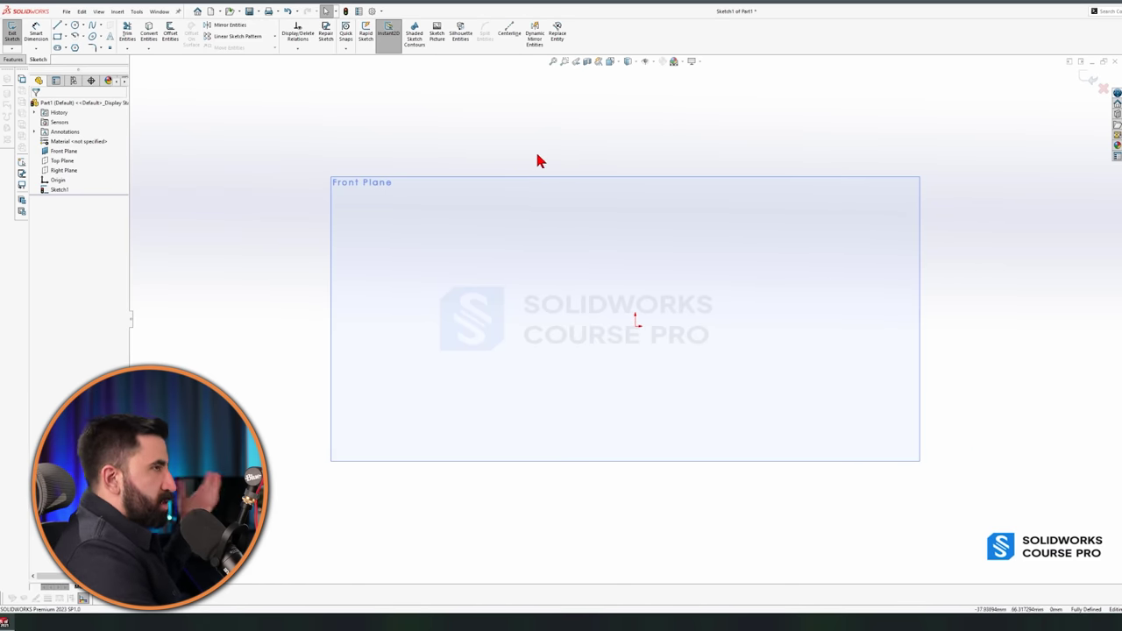
pyautogui.click(57, 39)
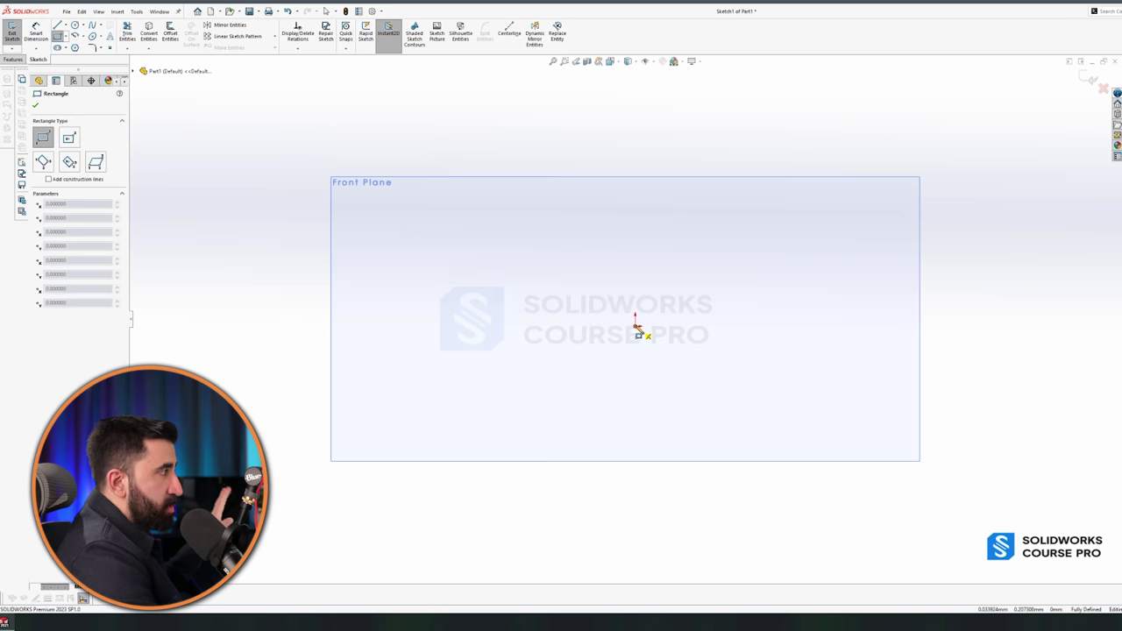
pyautogui.click(637, 330)
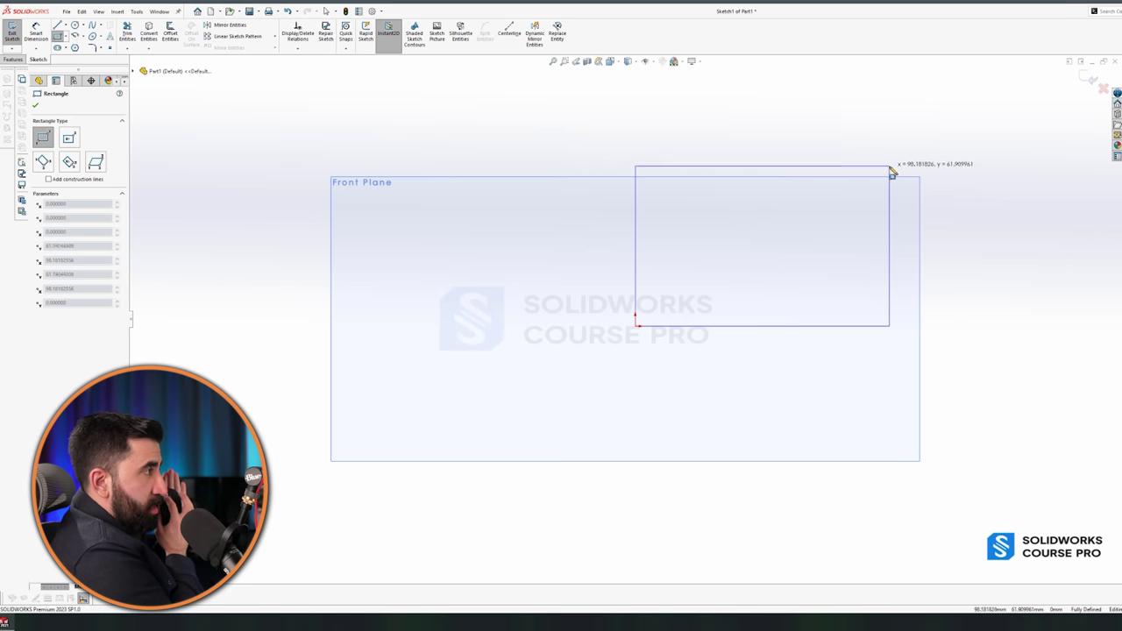
pyautogui.click(891, 168)
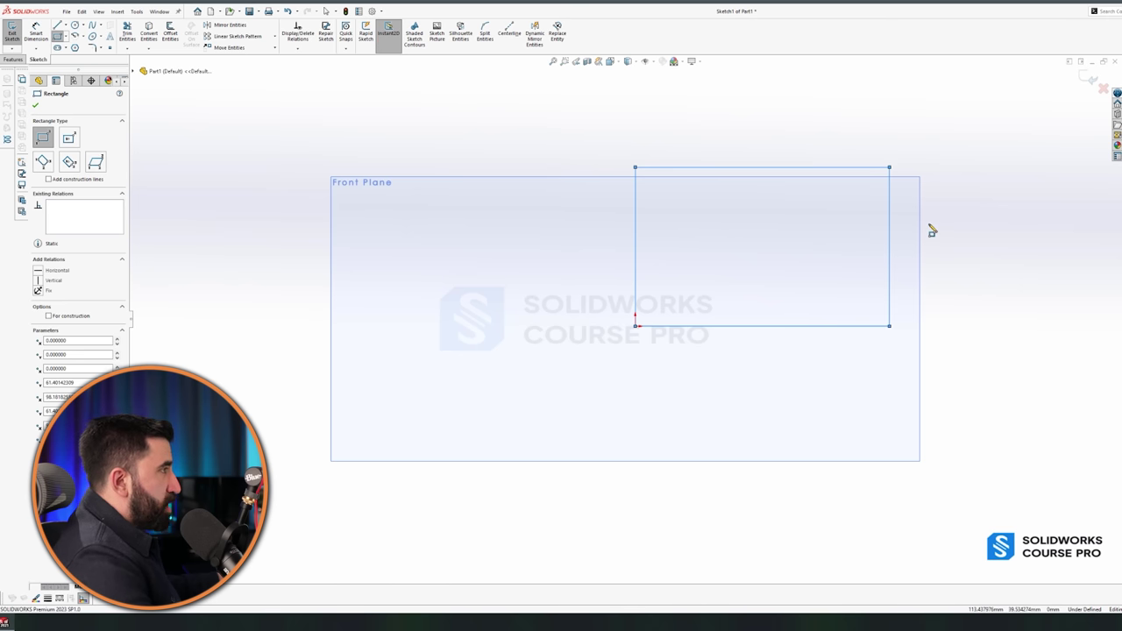
pyautogui.click(38, 33)
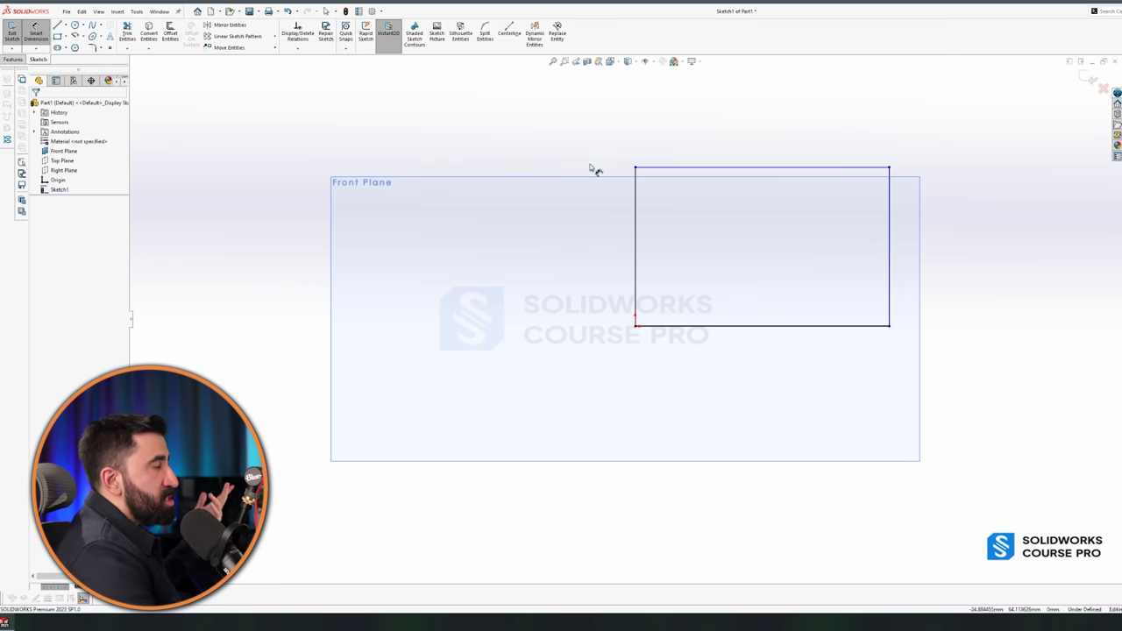
pyautogui.scroll(2, 920, 246)
pyautogui.scroll(-3, 639, 266)
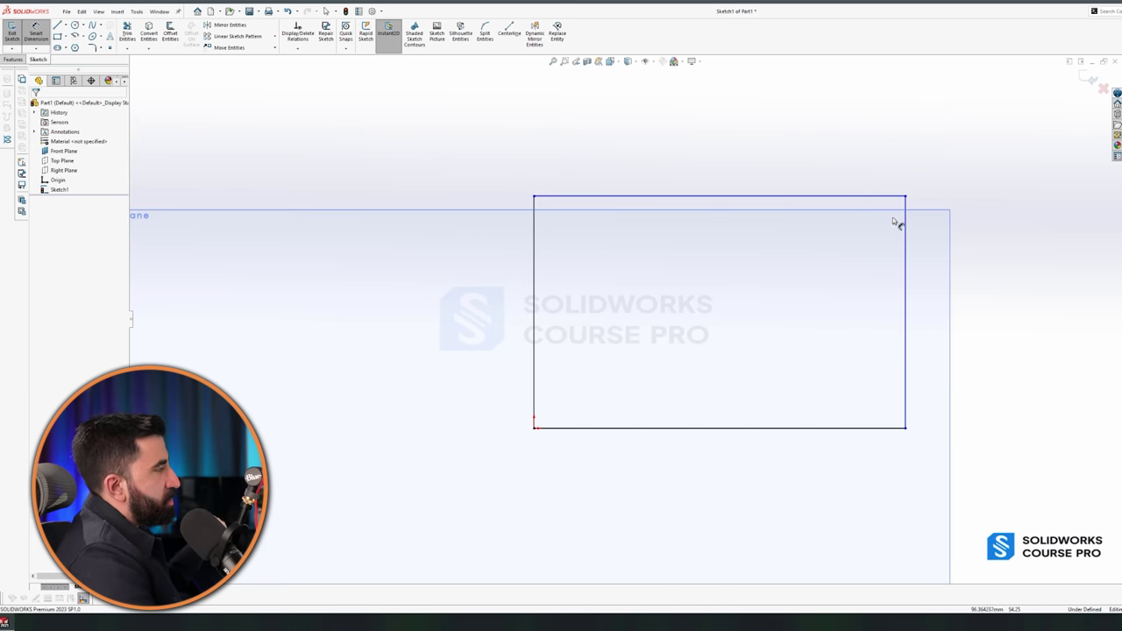
pyautogui.scroll(2, 886, 321)
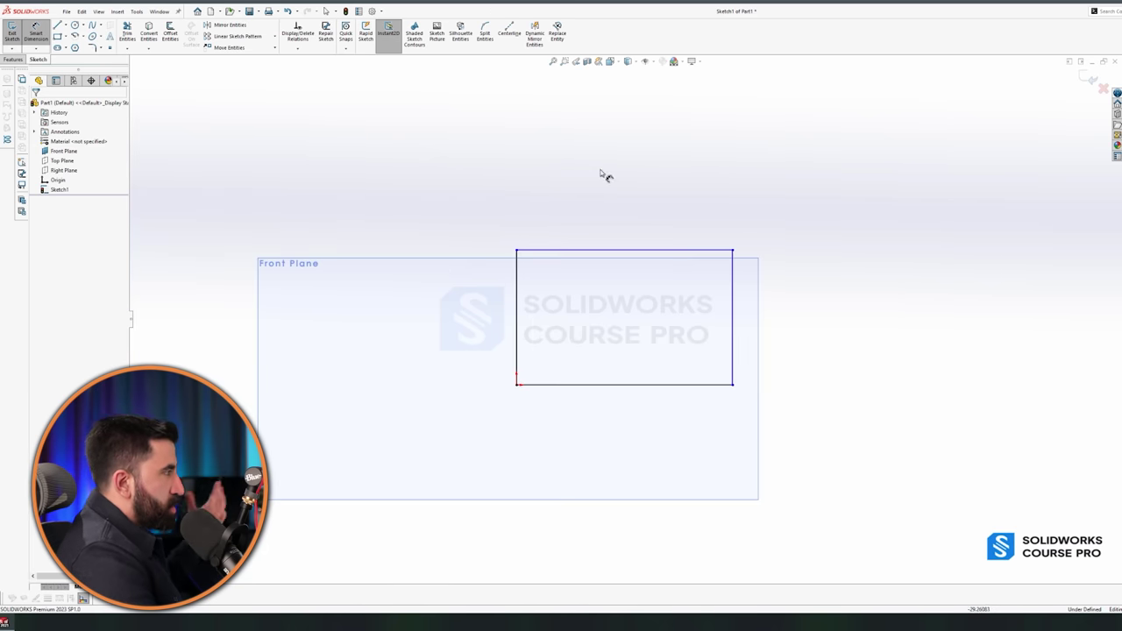
pyautogui.press('Escape')
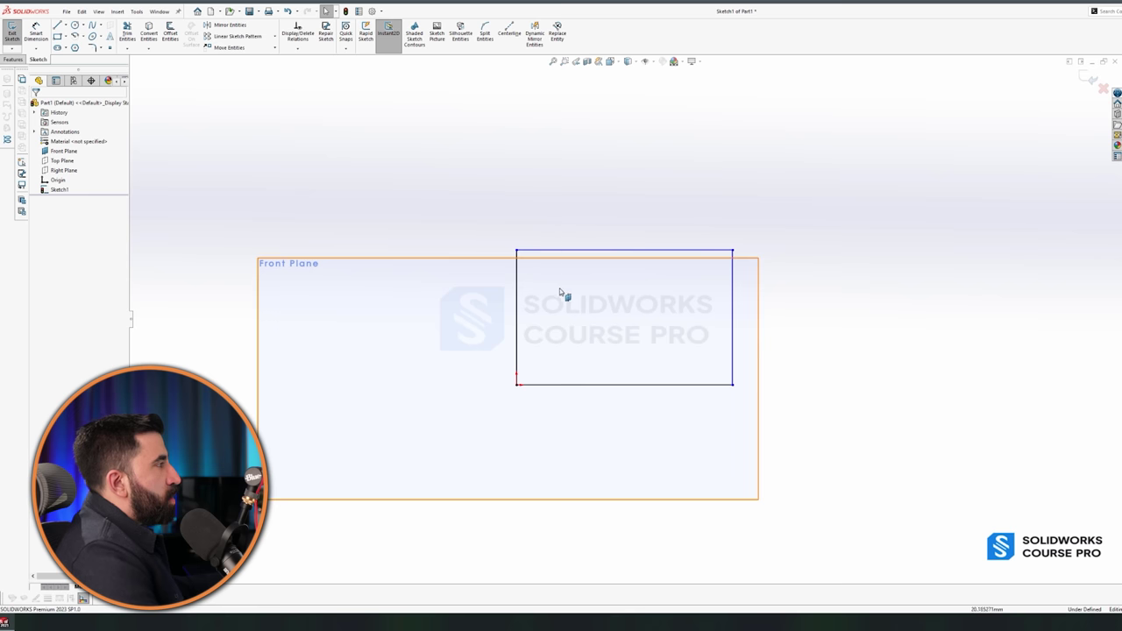
# - Move the rectangle's free upper corner inward and upward, to about 83 mm wide and 73 mm high
pyautogui.scroll(-2, 552, 292)
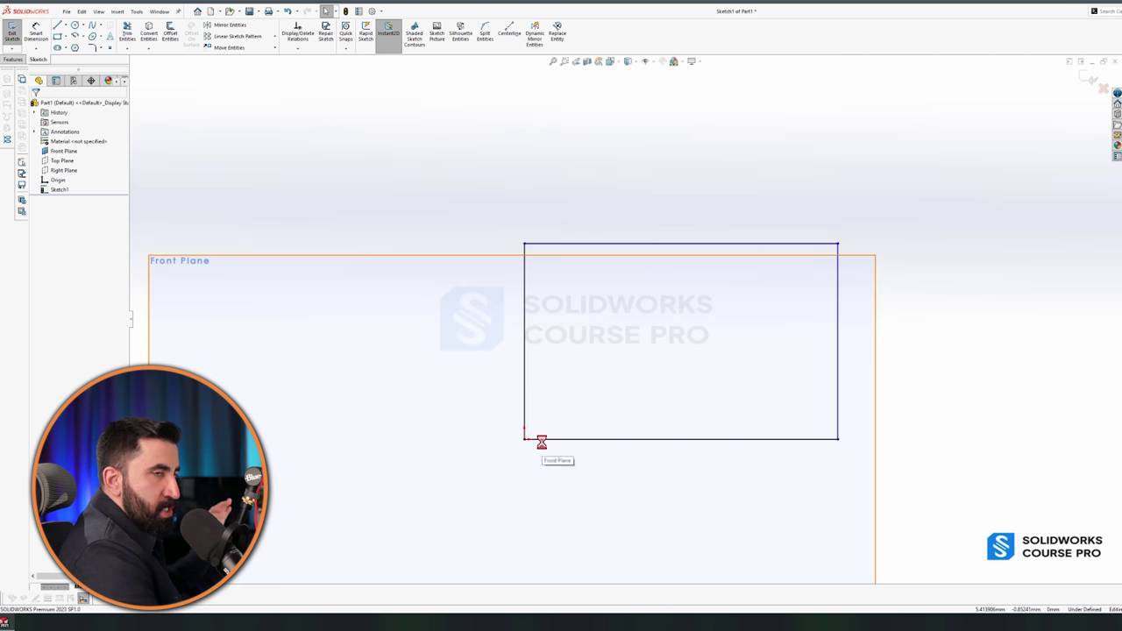
pyautogui.scroll(3, 646, 338)
pyautogui.moveTo(646, 339)
pyautogui.mouseDown(button='middle')
pyautogui.moveTo(529, 333)
pyautogui.moveTo(534, 358)
pyautogui.moveTo(523, 358)
pyautogui.mouseUp(button='middle')
pyautogui.press('space')
pyautogui.hotkey('ctrl', '1')
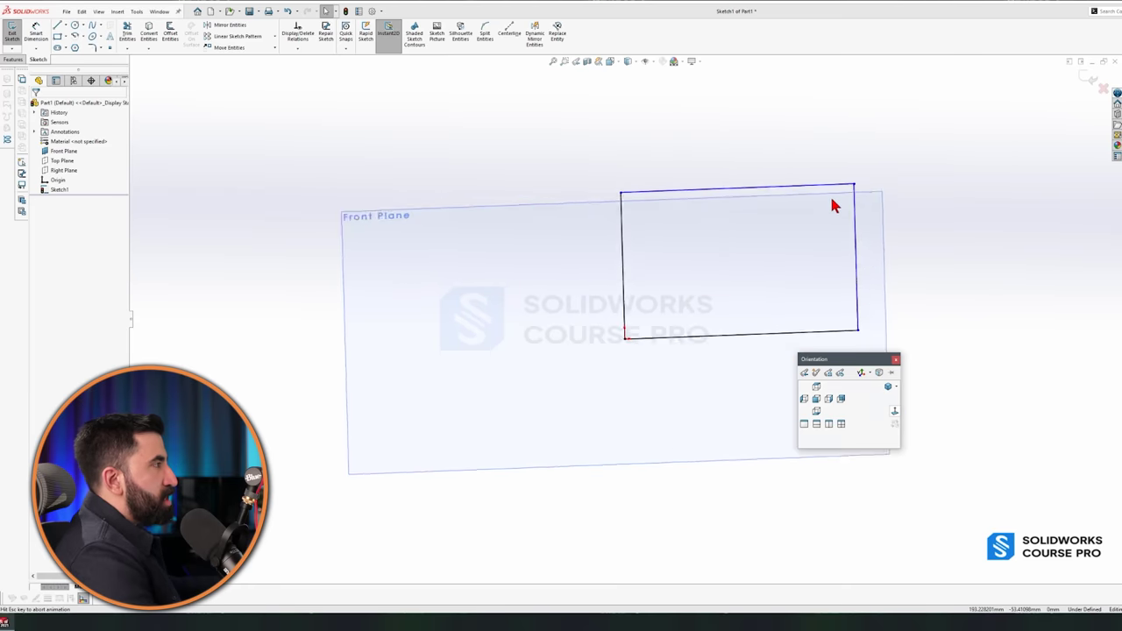
pyautogui.moveTo(859, 199); pyautogui.dragTo(799, 156)
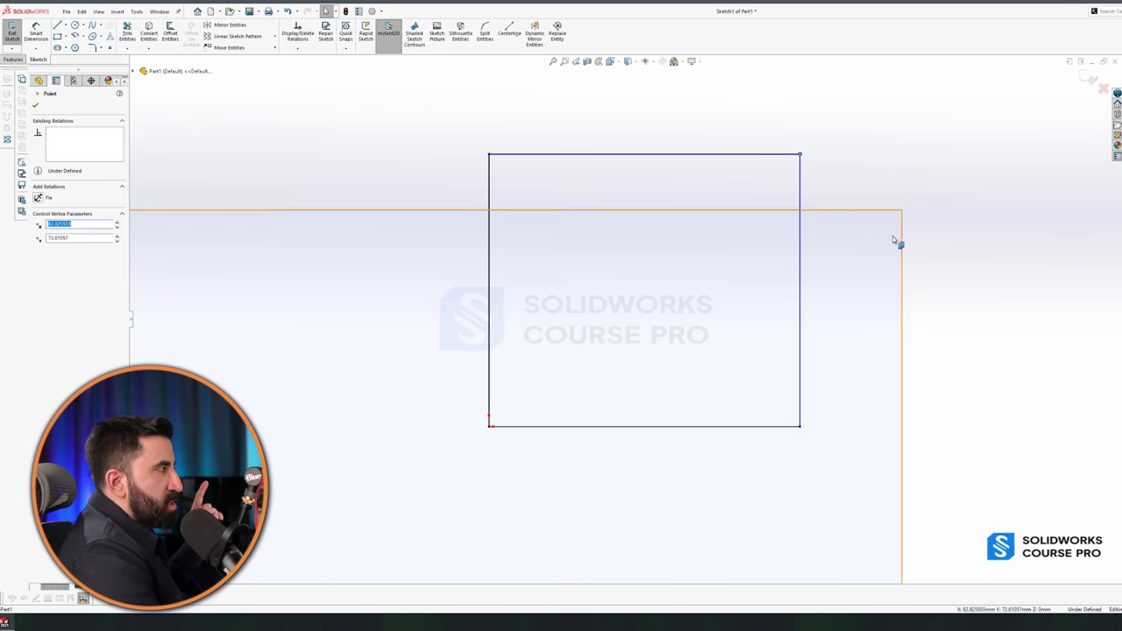
# - Reshape the rectangle by its free upper corner in the isometric view, to about 90 by 66 mm, and return to the normal view
pyautogui.hotkey('ctrl', '7')
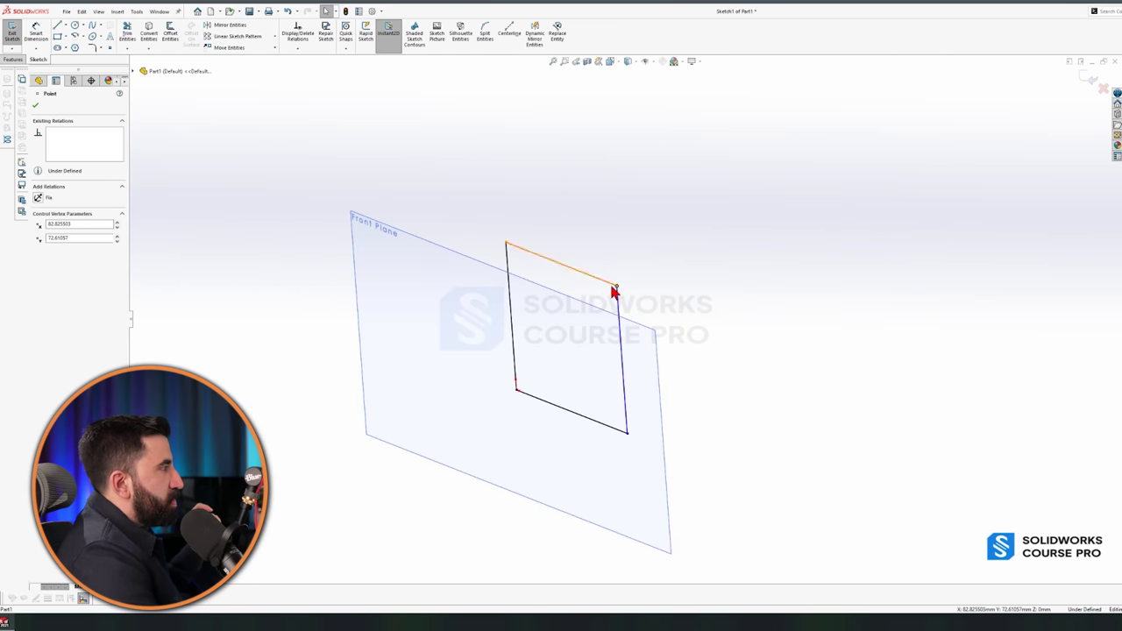
pyautogui.moveTo(617, 287)
pyautogui.mouseDown()
pyautogui.moveTo(482, 247)
pyautogui.moveTo(684, 438)
pyautogui.moveTo(662, 316)
pyautogui.moveTo(579, 339)
pyautogui.moveTo(626, 304)
pyautogui.mouseUp()
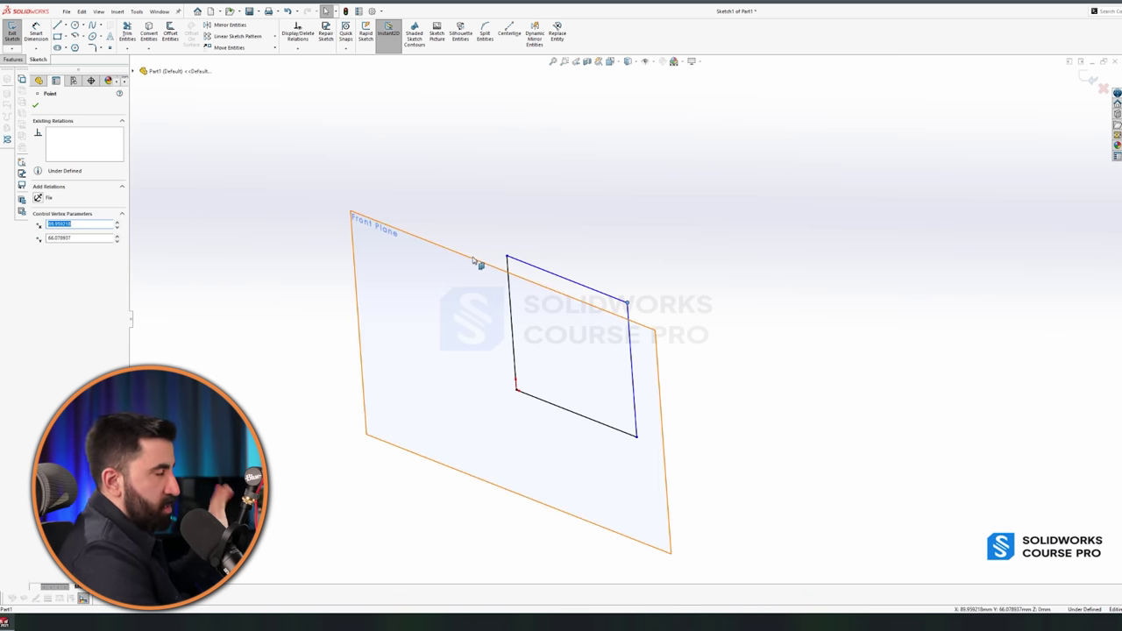
pyautogui.hotkey('ctrl', '8')
pyautogui.press('Escape')
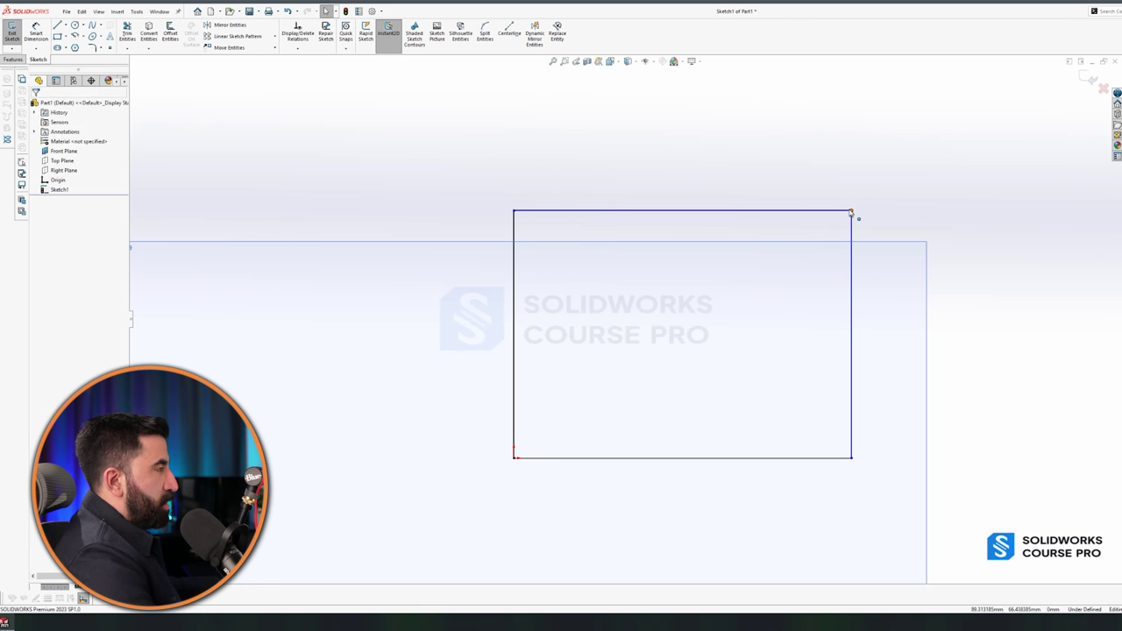
# - Dimension the rectangle's top edge at 90 mm
pyautogui.click(40, 33)
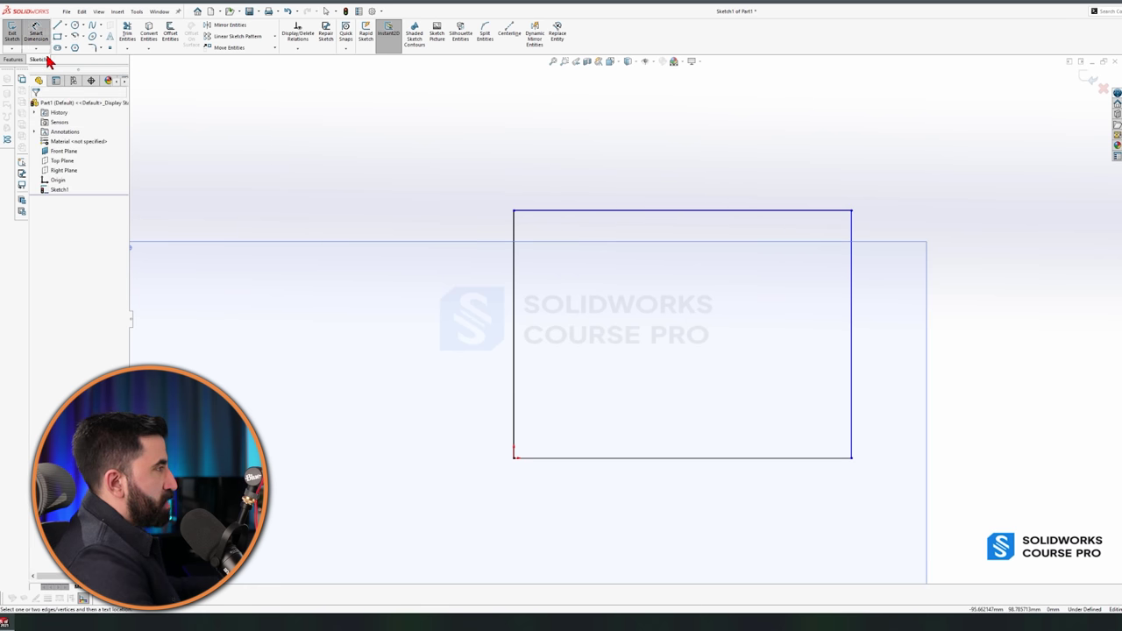
pyautogui.click(702, 212)
pyautogui.click(694, 186)
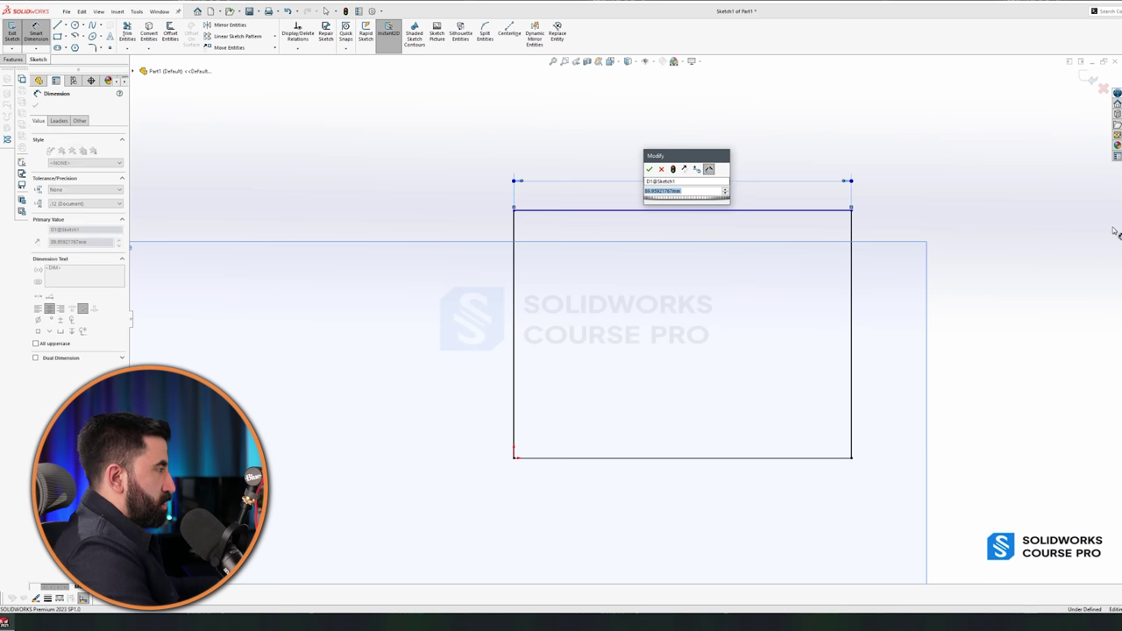
pyautogui.write('90')
pyautogui.press('Return')
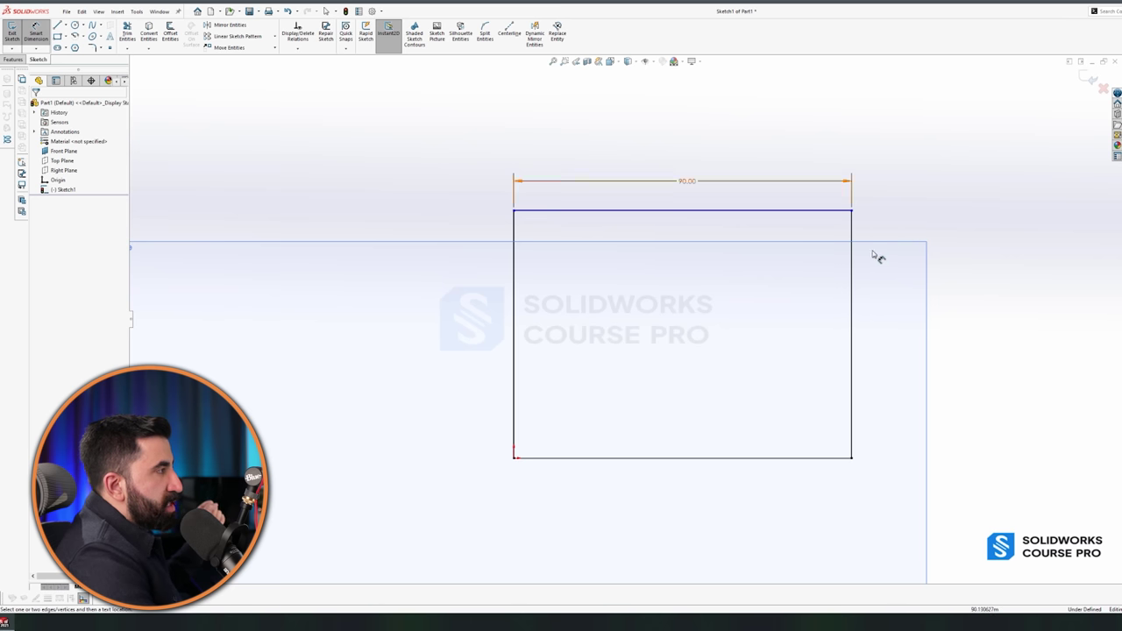
pyautogui.press('Escape')
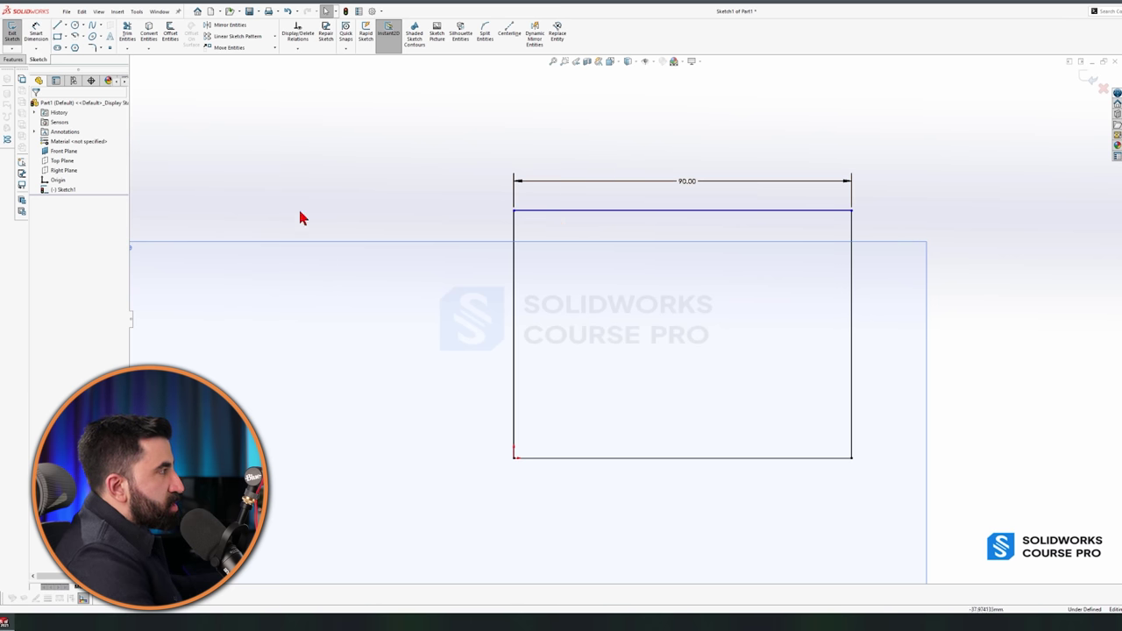
# - Lower the rectangle's undimensioned top edge slightly, to about 64 mm high
pyautogui.click(853, 280)
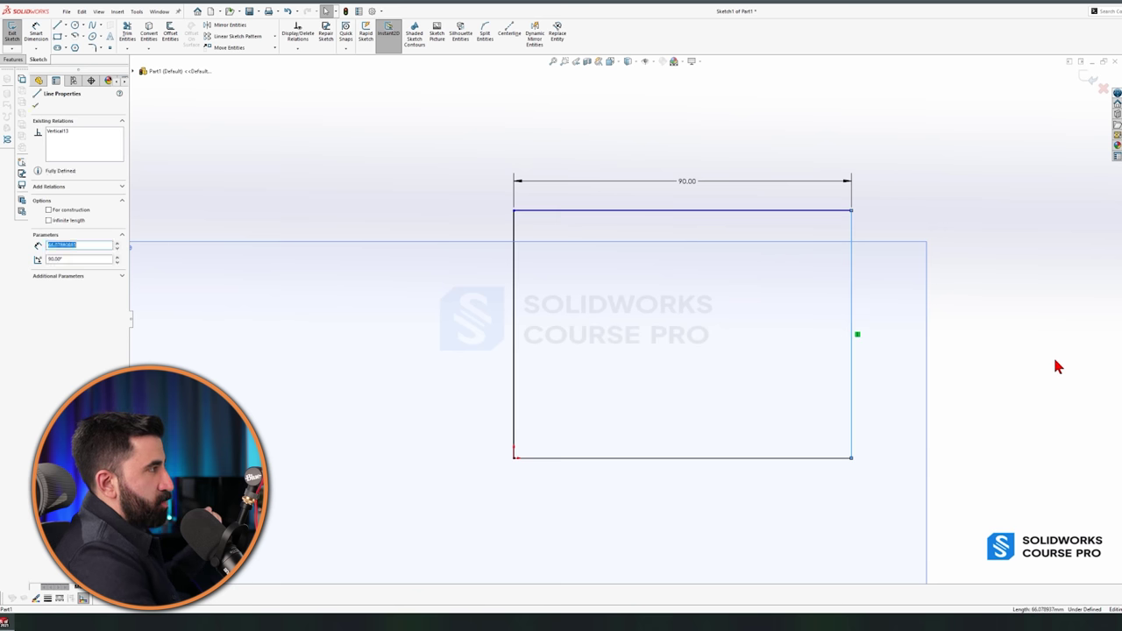
pyautogui.press('Escape')
pyautogui.moveTo(686, 211)
pyautogui.mouseDown()
pyautogui.moveTo(678, 410)
pyautogui.moveTo(669, 95)
pyautogui.moveTo(664, 365)
pyautogui.moveTo(676, 163)
pyautogui.moveTo(659, 191)
pyautogui.moveTo(680, 219)
pyautogui.mouseUp()
pyautogui.click(969, 247)
# - Dimension the rectangle's vertical edge at the origin side at 60 mm
pyautogui.click(35, 33)
pyautogui.click(512, 262)
pyautogui.click(439, 320)
pyautogui.write('60')
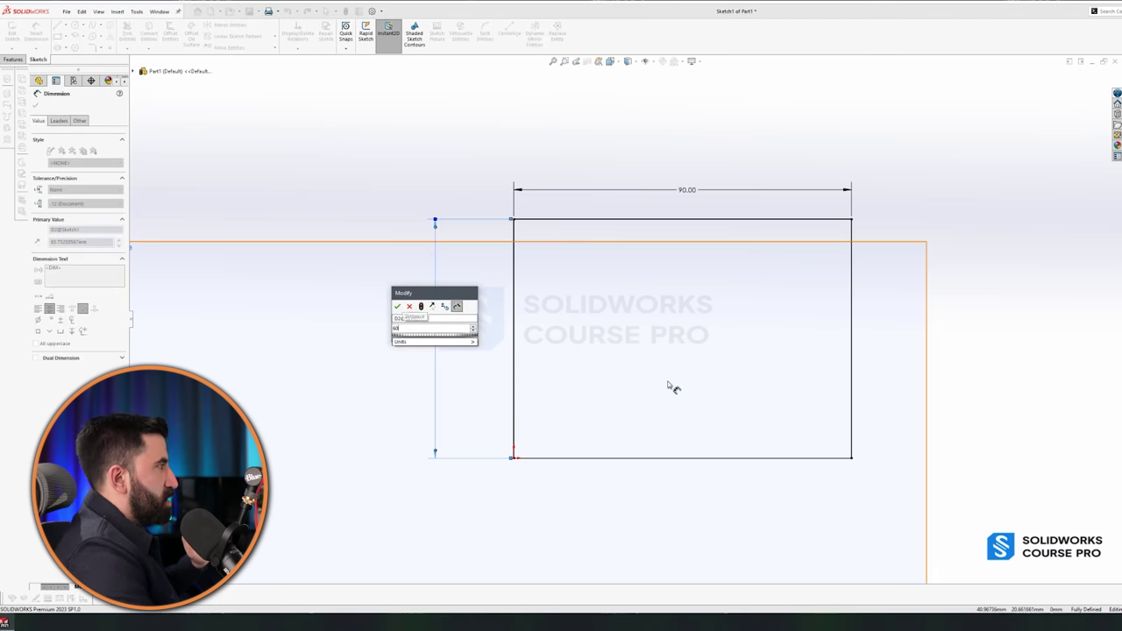
pyautogui.press('Return')
pyautogui.press('Escape')
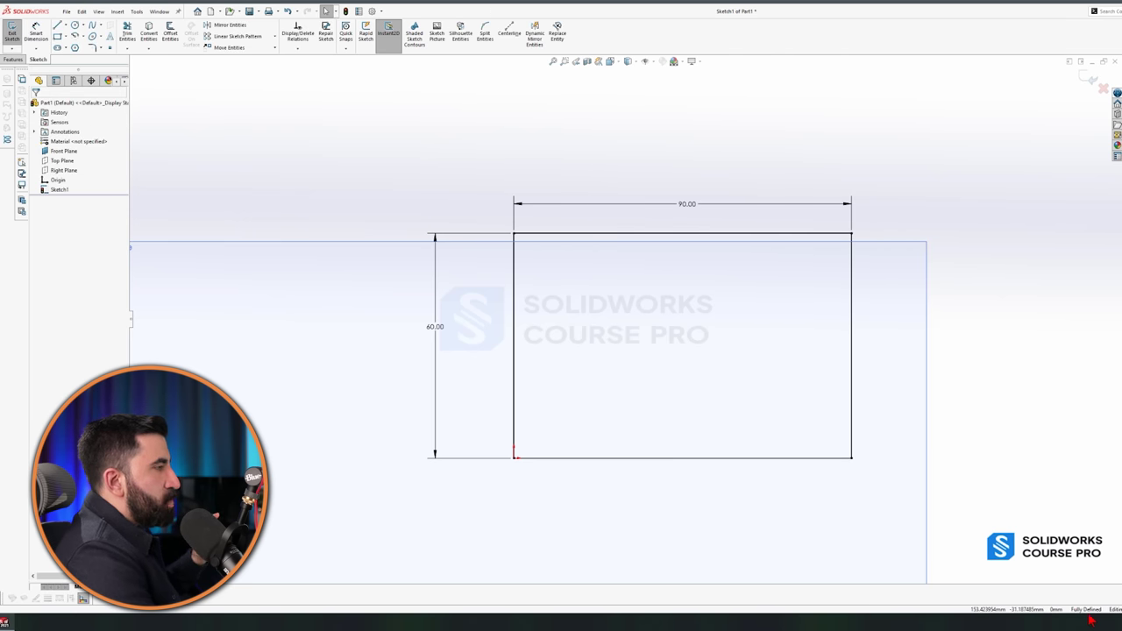
pyautogui.click(811, 235)
pyautogui.click(864, 300)
pyautogui.click(852, 291)
pyautogui.click(1040, 397)
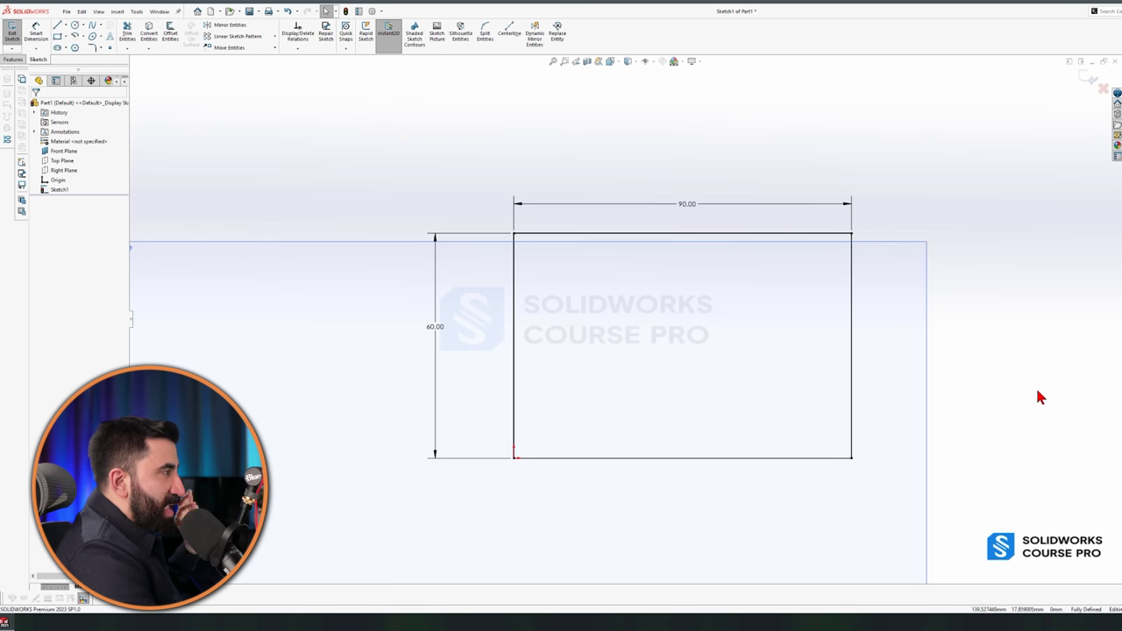
# - Set the rectangle's width dimension to 100 mm
pyautogui.doubleClick(686, 207)
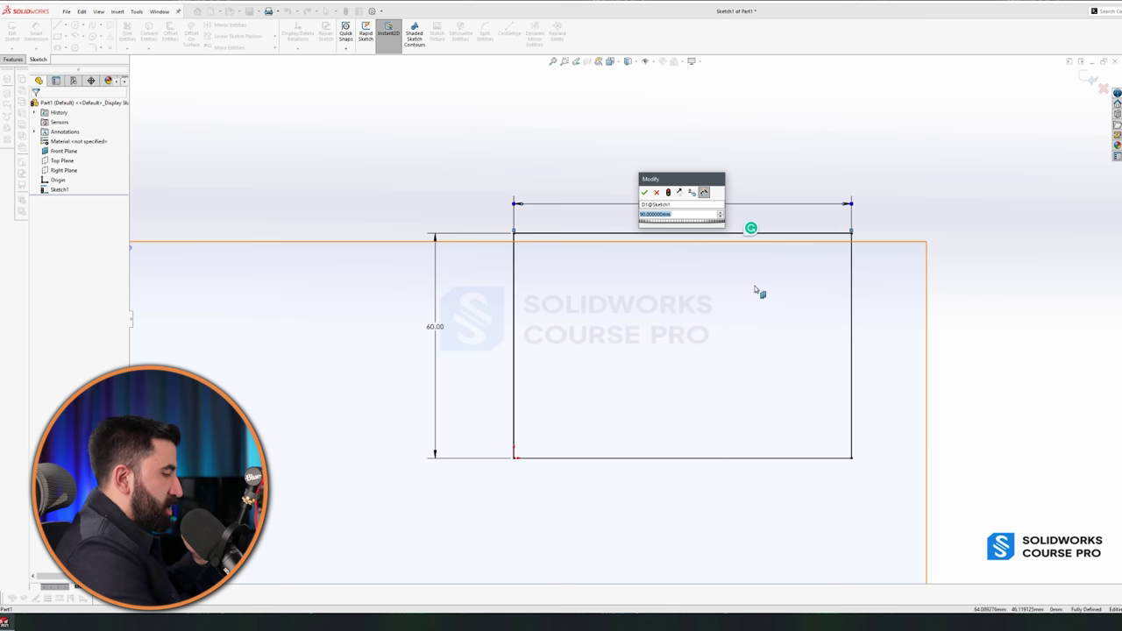
pyautogui.write('100')
pyautogui.press('Return')
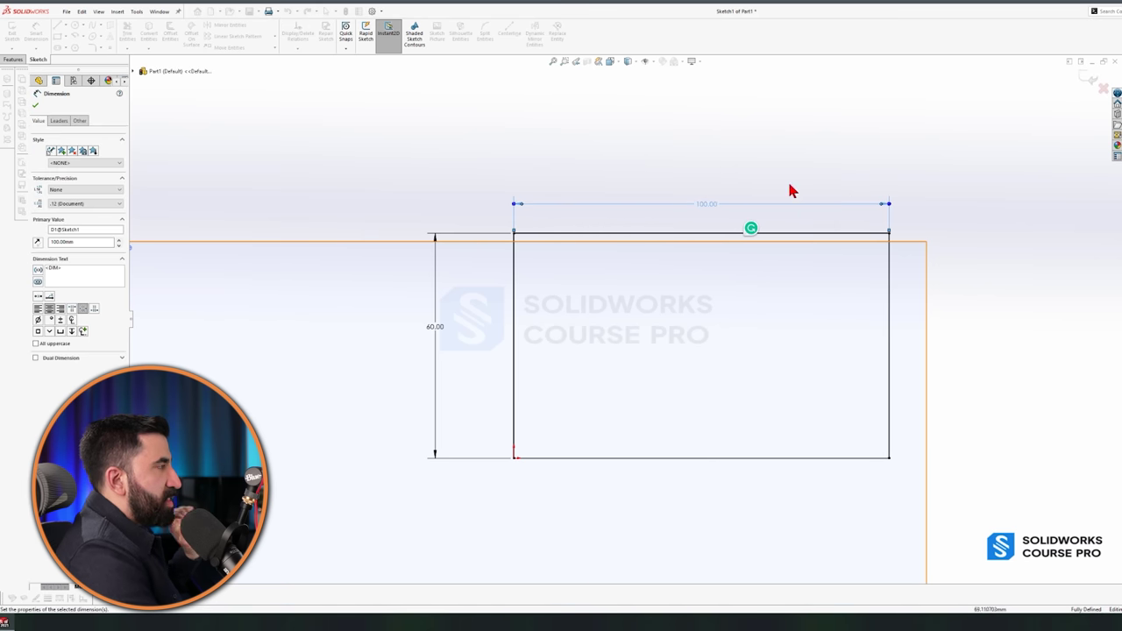
pyautogui.press('Escape')
# - Hide the Front Plane so only the dimensioned rectangle is displayed
pyautogui.press('z')
pyautogui.scroll(3, 634, 326)
pyautogui.scroll(-2, 634, 325)
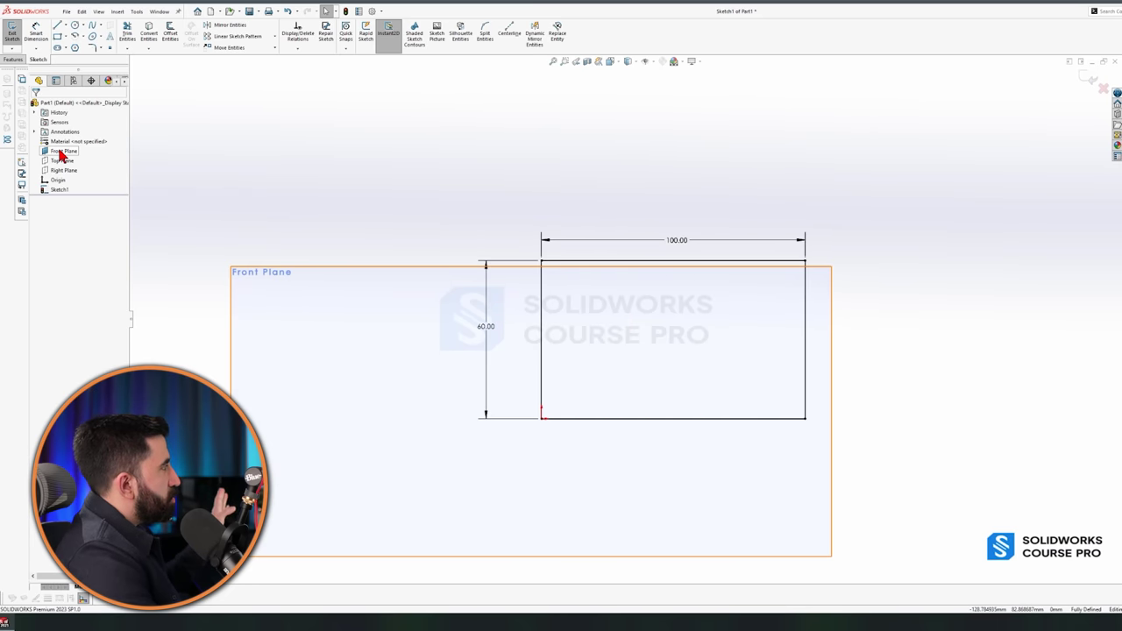
pyautogui.rightClick(61, 153)
pyautogui.click(78, 142)
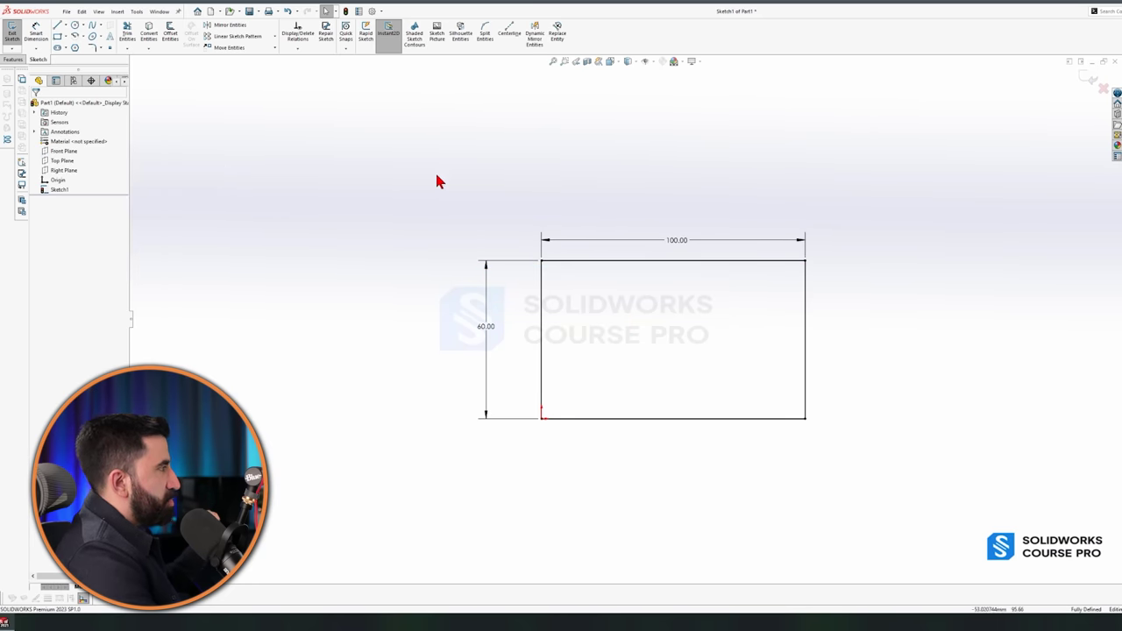
pyautogui.scroll(-2, 694, 281)
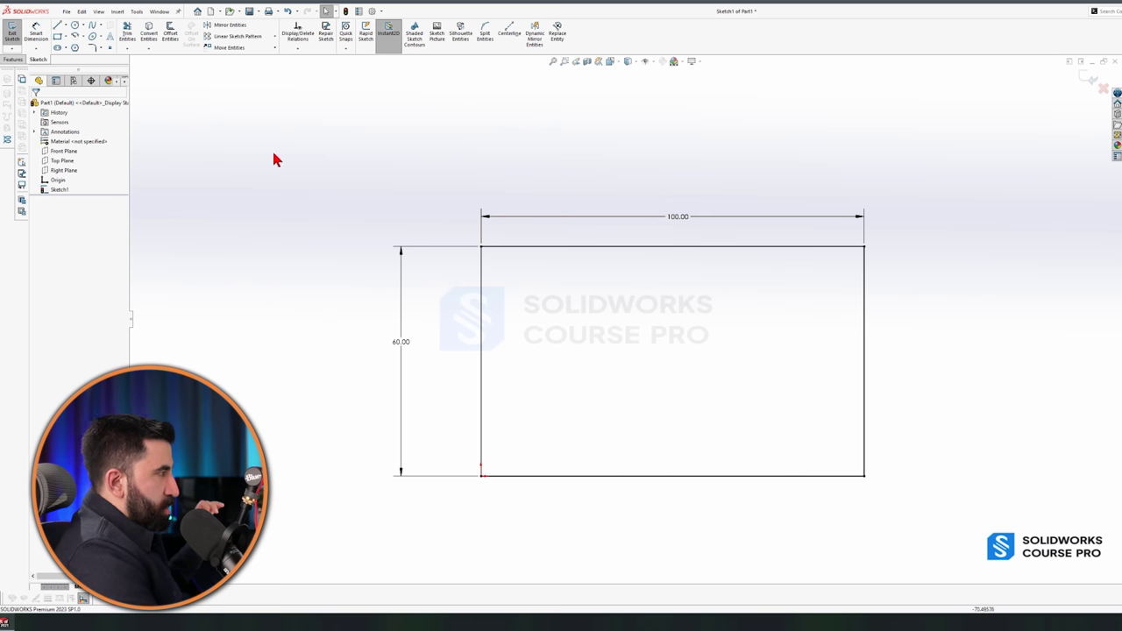
# - Set up a Blind boss extrude of the rectangle from the sketch plane with a depth of 45 mm
pyautogui.click(13, 59)
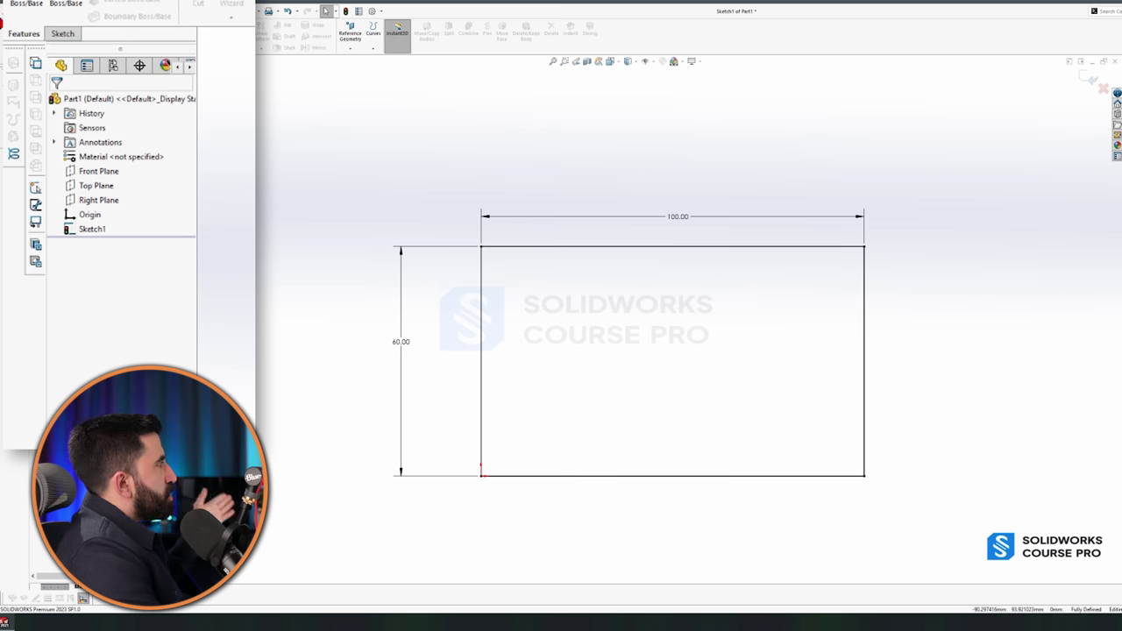
pyautogui.click(31, 7)
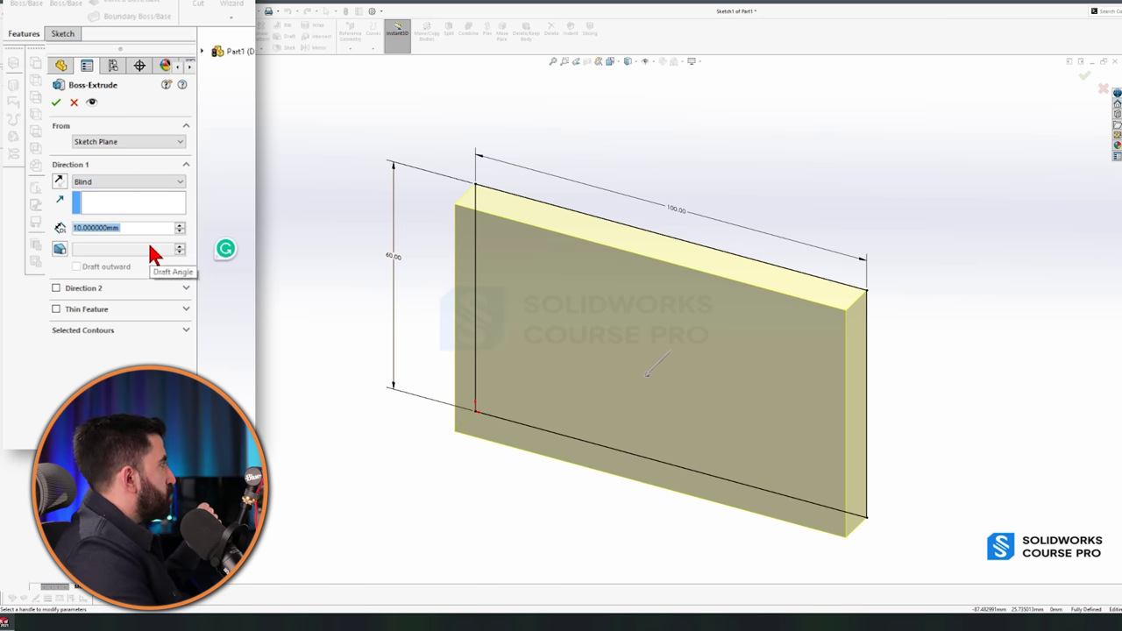
pyautogui.write('45')
pyautogui.press('Return')
pyautogui.scroll(2, 690, 230)
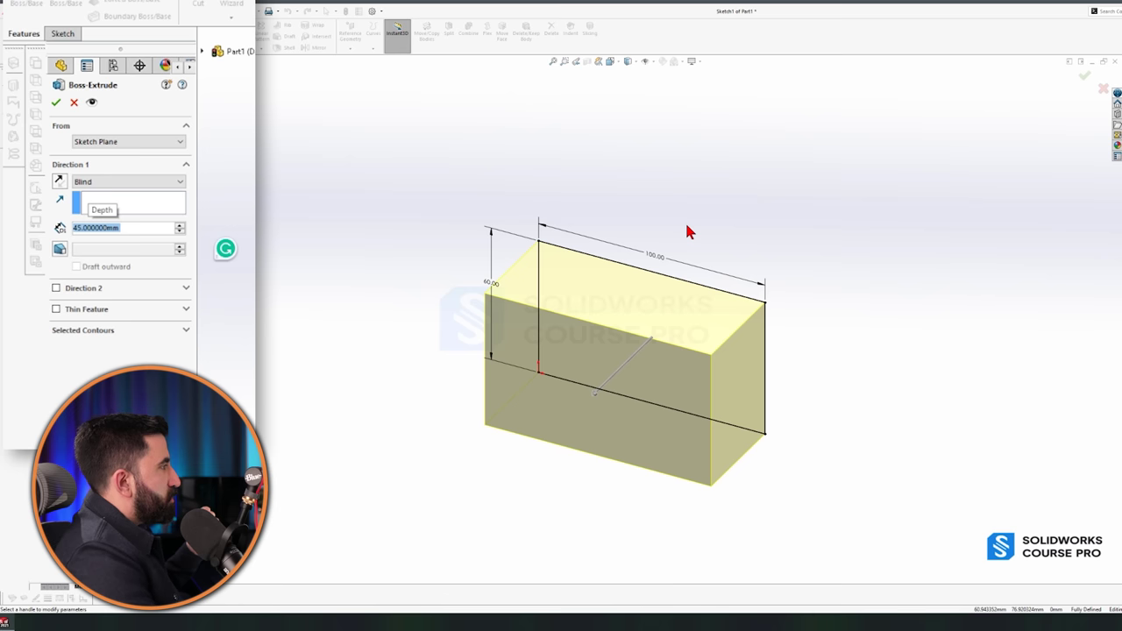
pyautogui.moveTo(676, 330); pyautogui.dragTo(596, 473, button='middle')
pyautogui.moveTo(697, 183); pyautogui.dragTo(631, 417, button='middle')
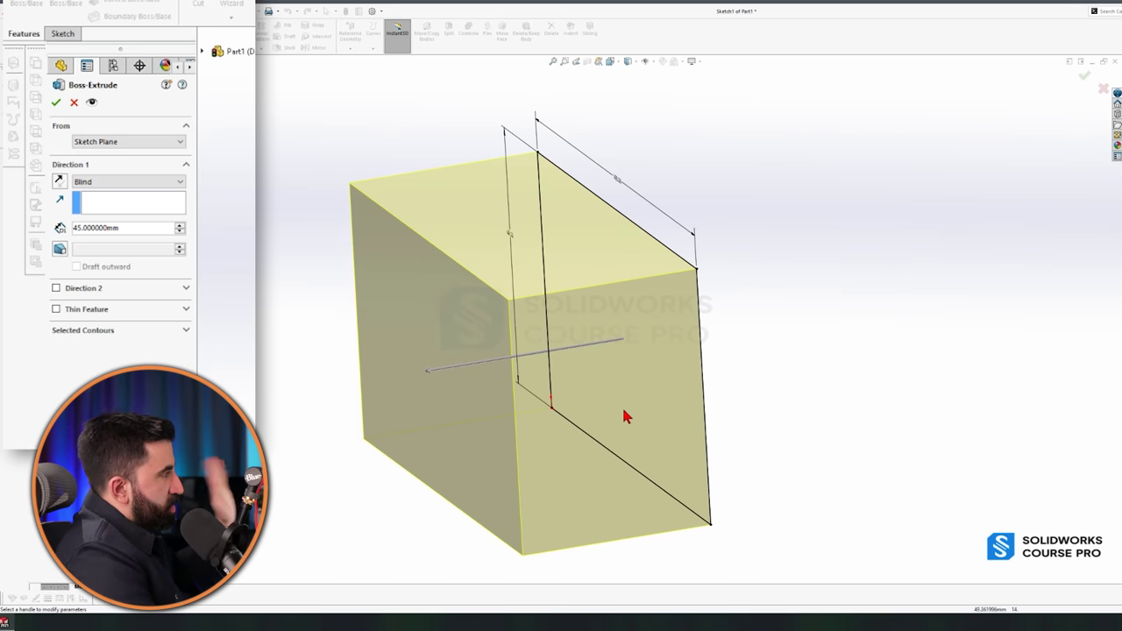
# - Try the extrusion on the opposite side of the sketch plane and restore its original direction
pyautogui.click(59, 182)
pyautogui.click(59, 181)
pyautogui.click(60, 181)
pyautogui.click(60, 182)
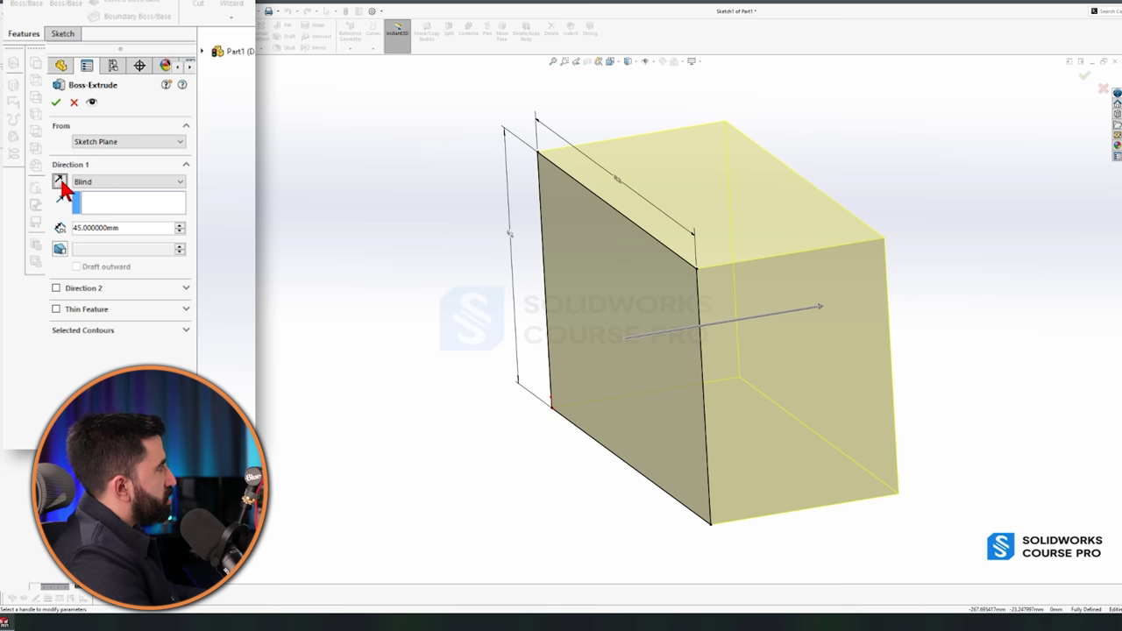
pyautogui.click(59, 182)
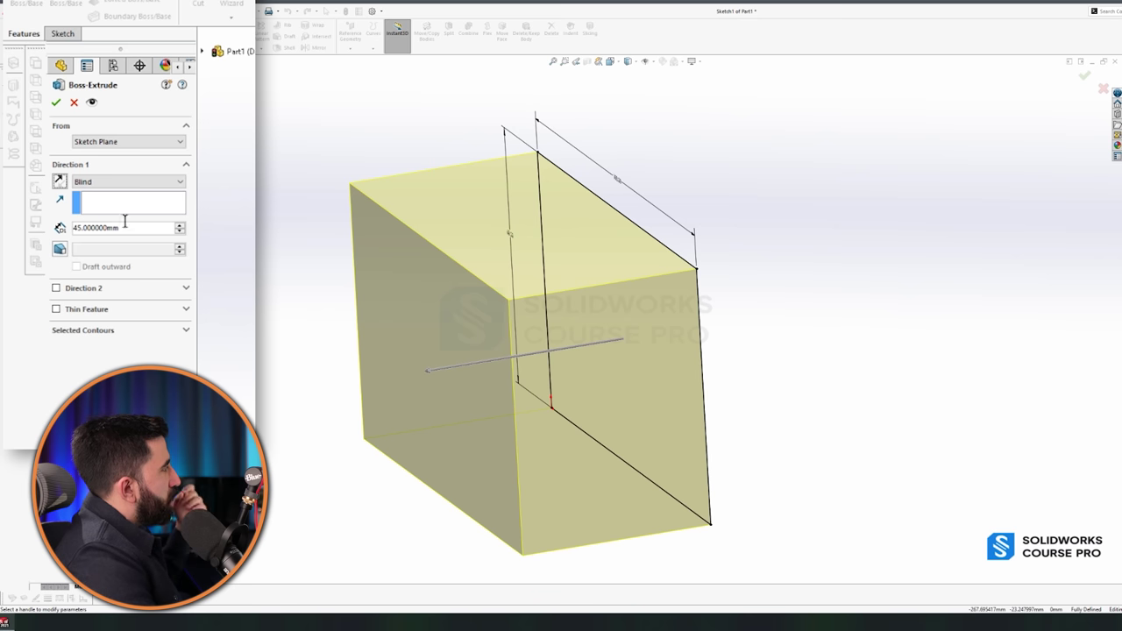
# - Try adding a Blind second direction to the extrusion with a depth of 110 mm, and disable it again
pyautogui.click(138, 162)
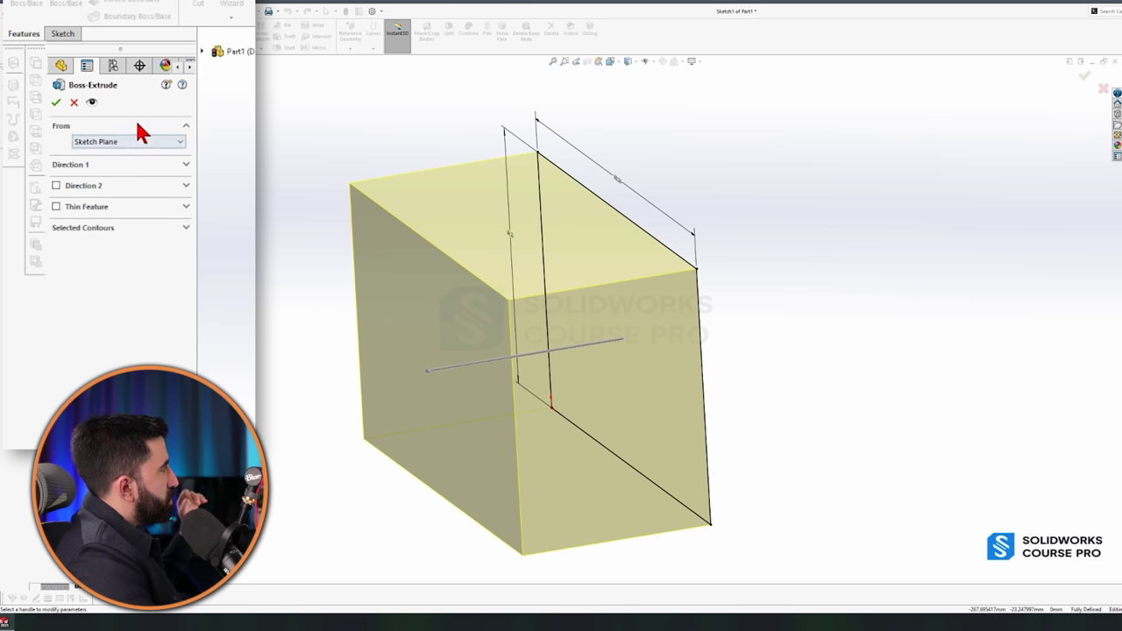
pyautogui.click(135, 125)
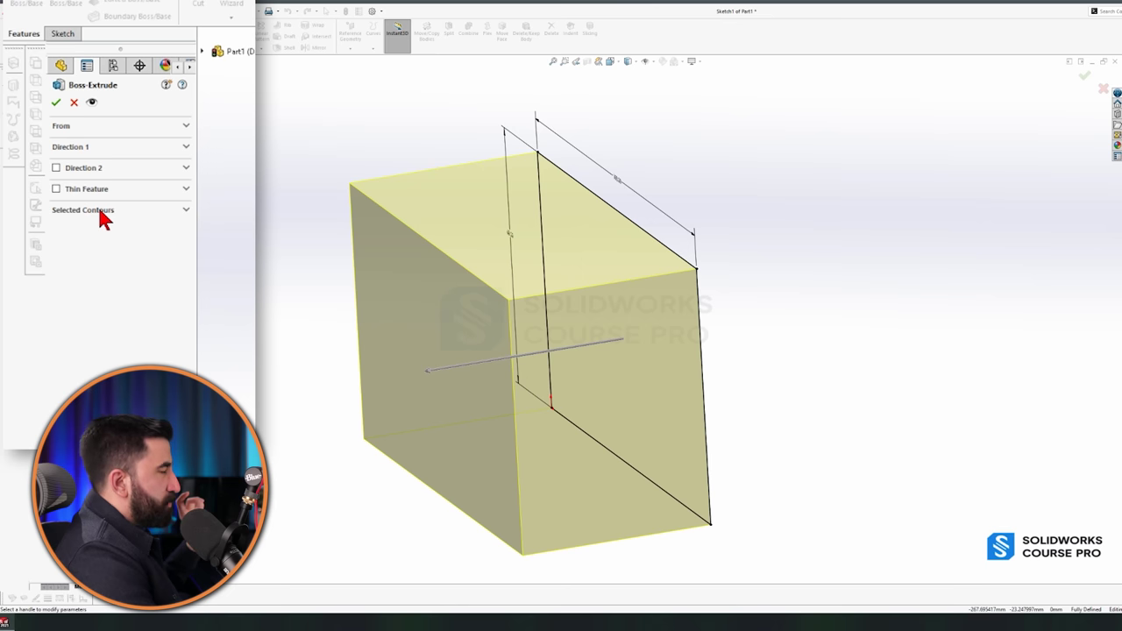
pyautogui.click(87, 147)
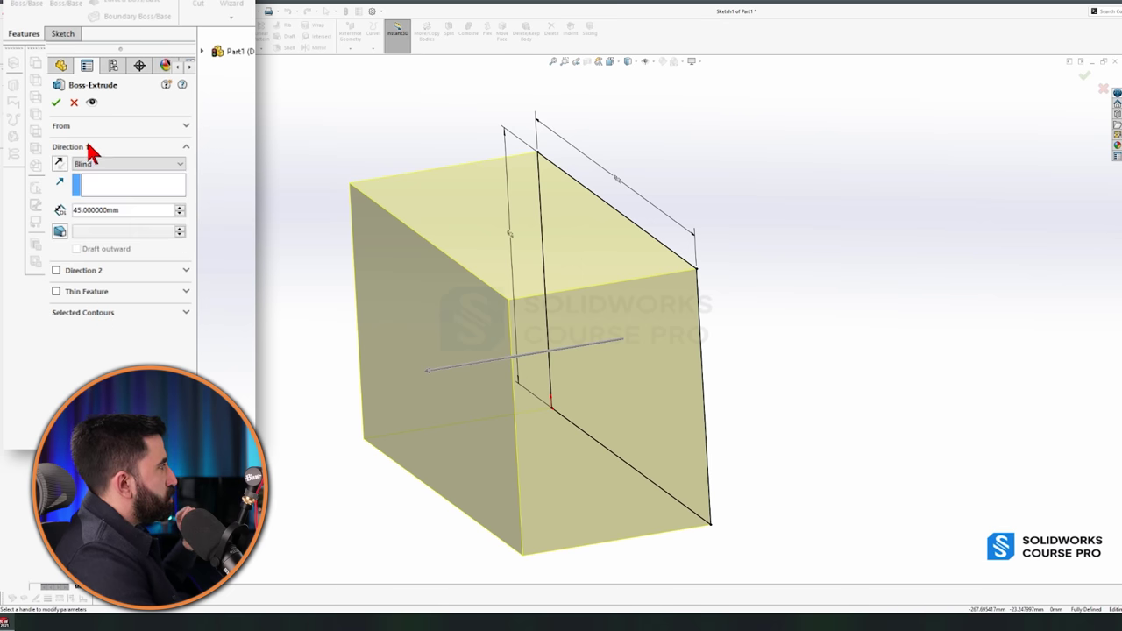
pyautogui.click(56, 270)
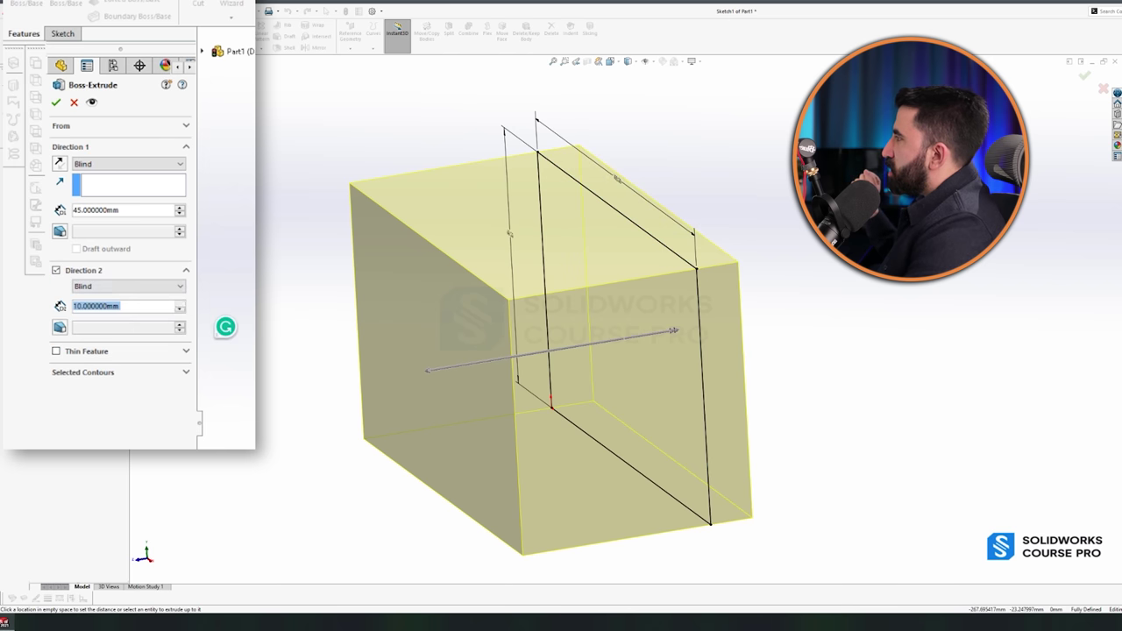
pyautogui.scroll(10, 180, 306)
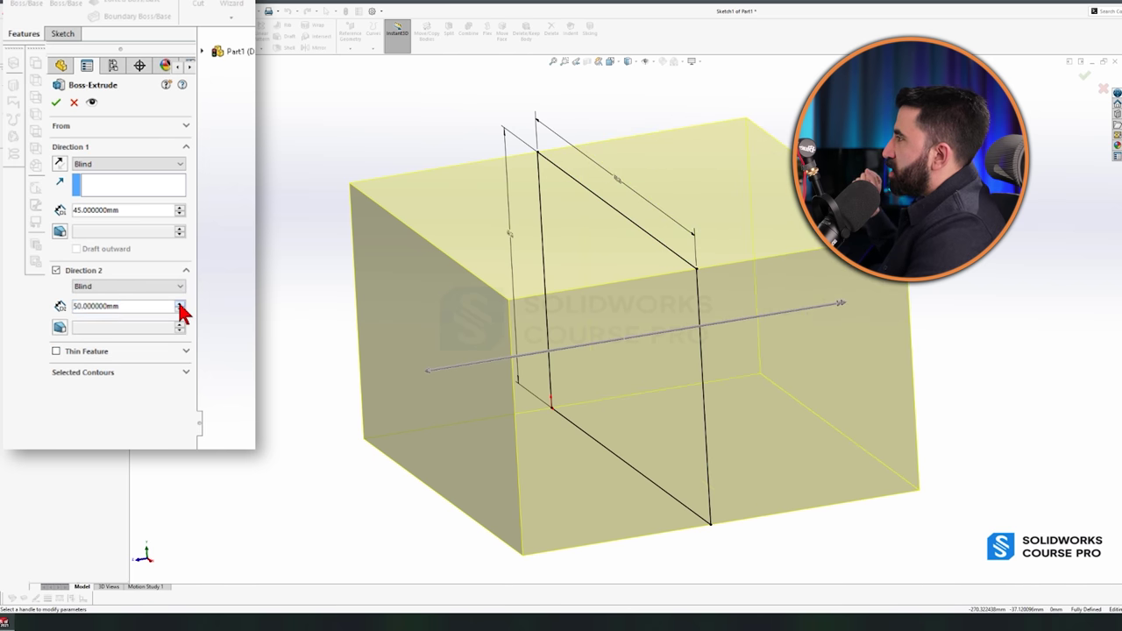
pyautogui.moveTo(678, 496); pyautogui.dragTo(648, 496, button='middle')
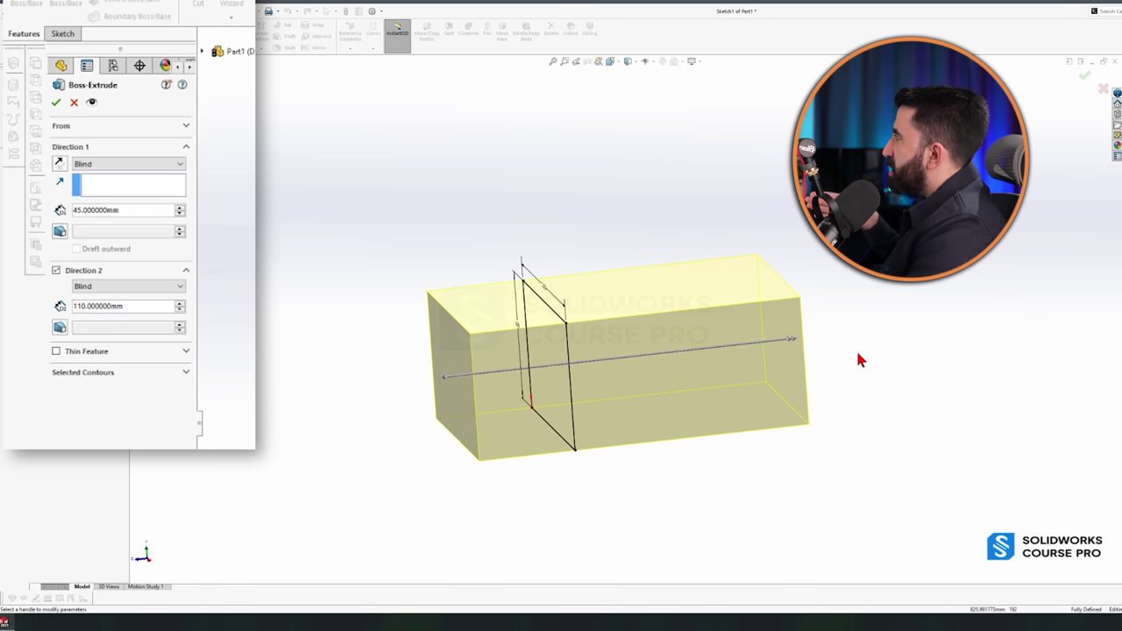
pyautogui.scroll(-3, 553, 377)
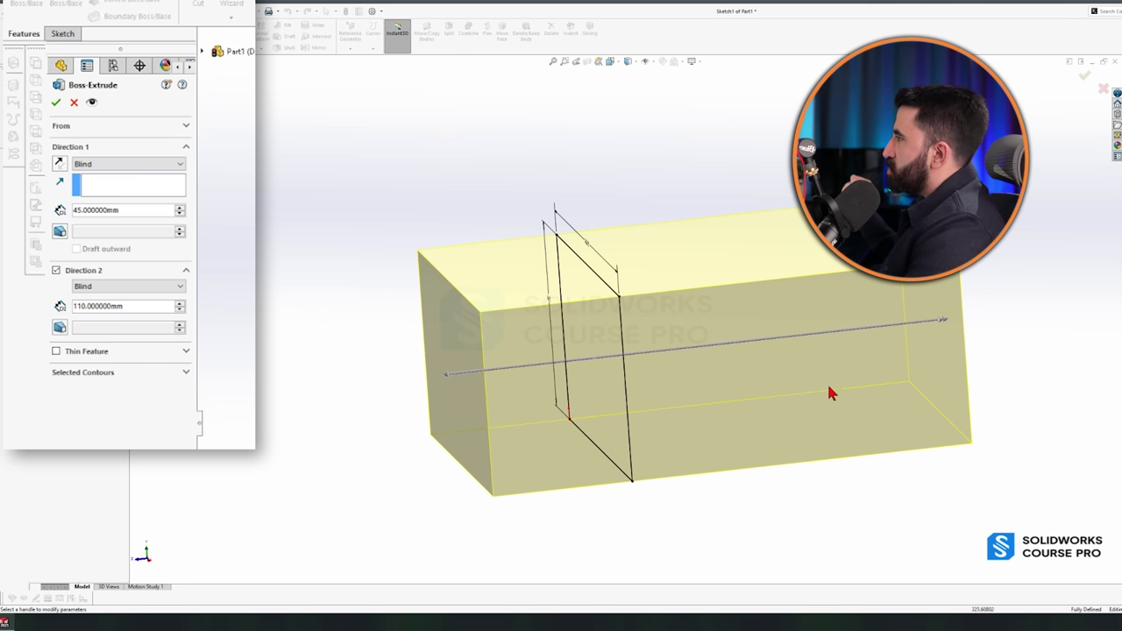
pyautogui.press('f')
pyautogui.scroll(-1, 763, 371)
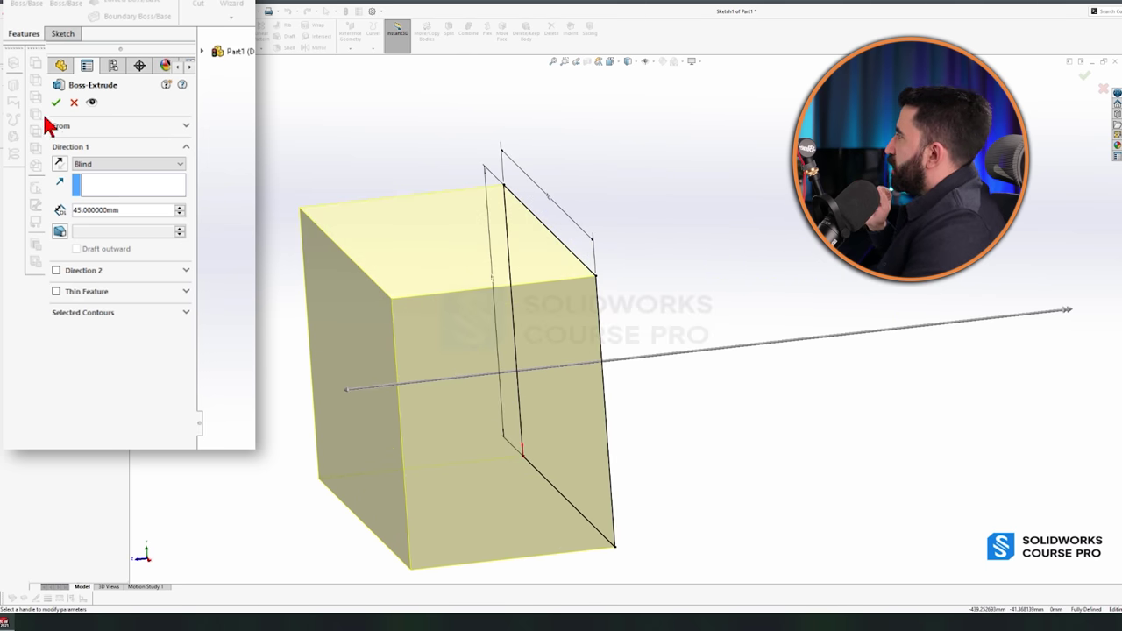
# - Accept the boss extrude in a single direction to create the solid block
pyautogui.click(55, 104)
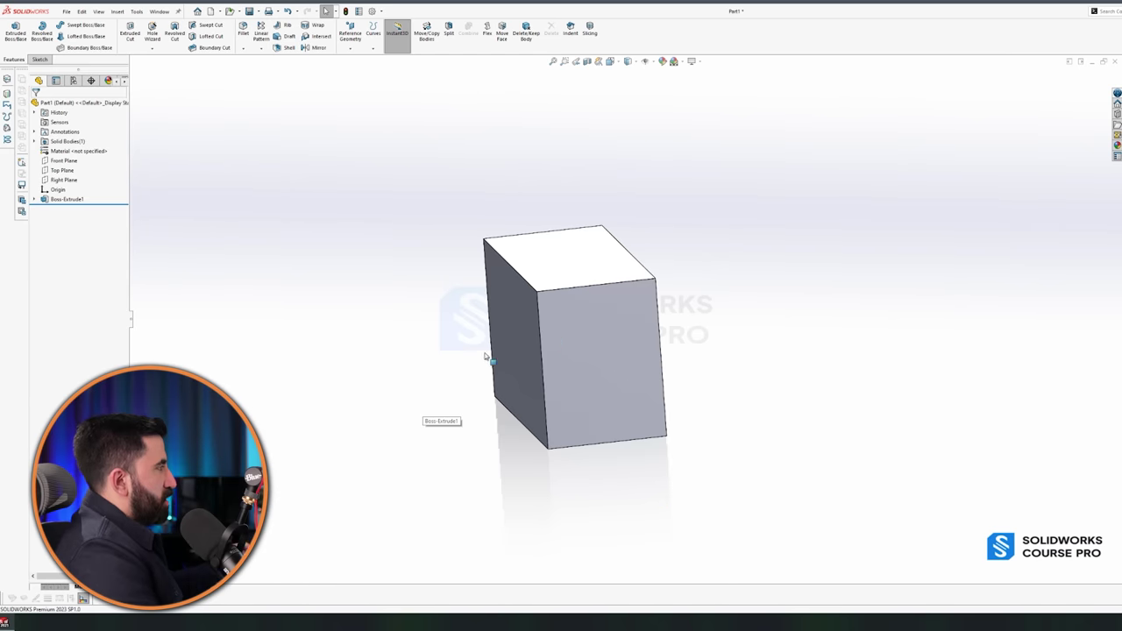
pyautogui.moveTo(483, 357); pyautogui.dragTo(250, 254, button='middle')
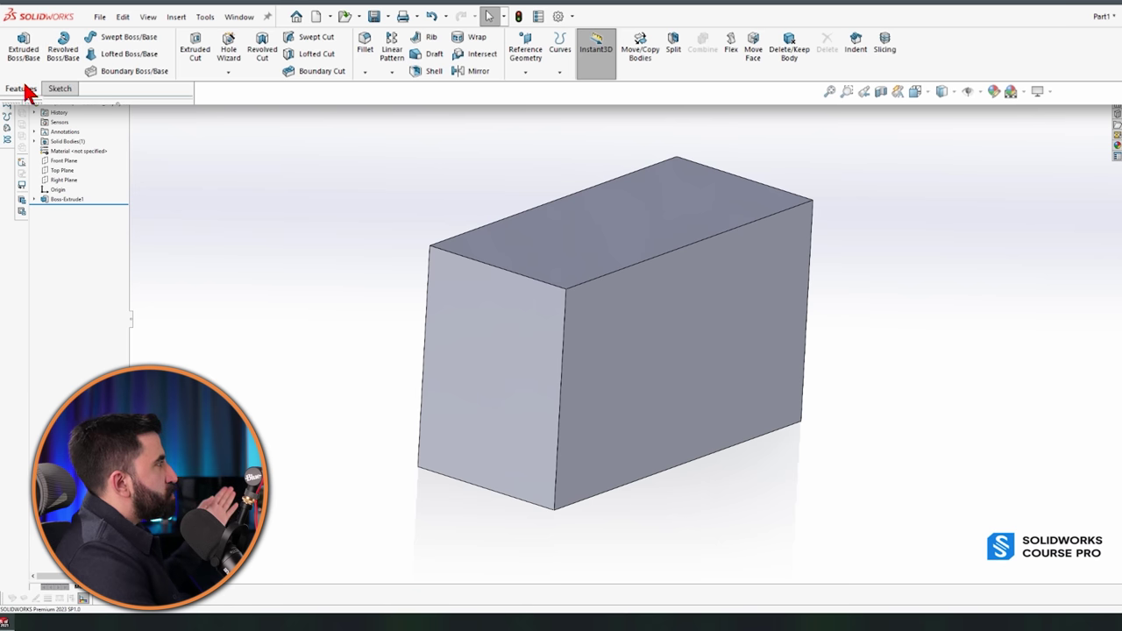
# - Try a Shell on the block with its top face removed, and undo it
pyautogui.click(365, 71)
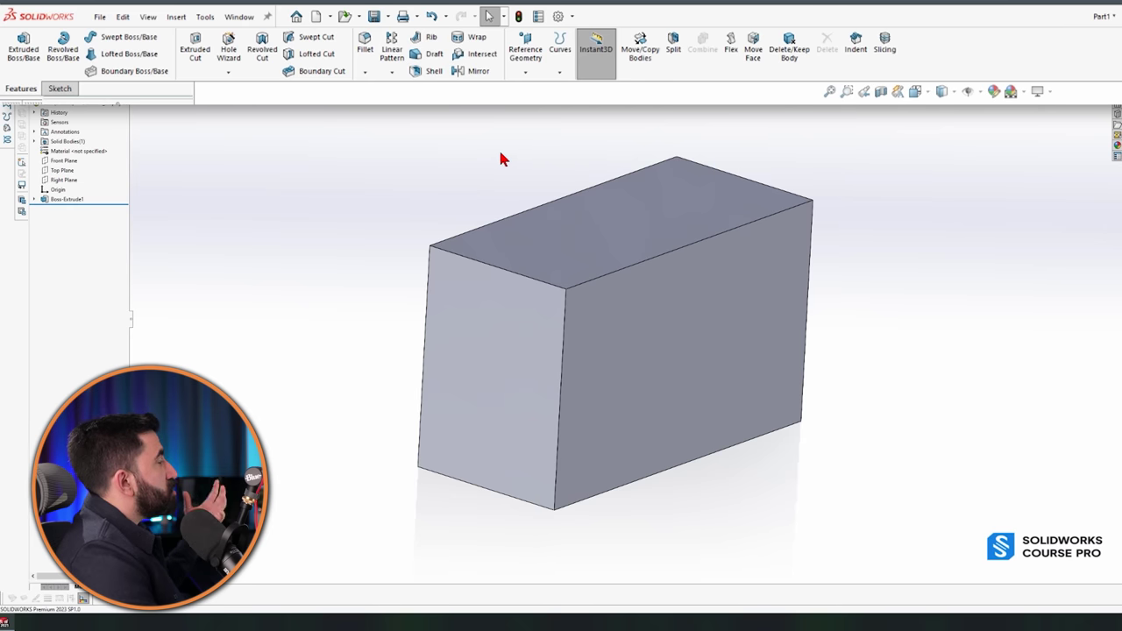
pyautogui.click(427, 74)
pyautogui.click(617, 246)
pyautogui.press('Return')
pyautogui.moveTo(676, 233); pyautogui.dragTo(633, 347, button='middle')
pyautogui.hotkey('ctrl', 'z')
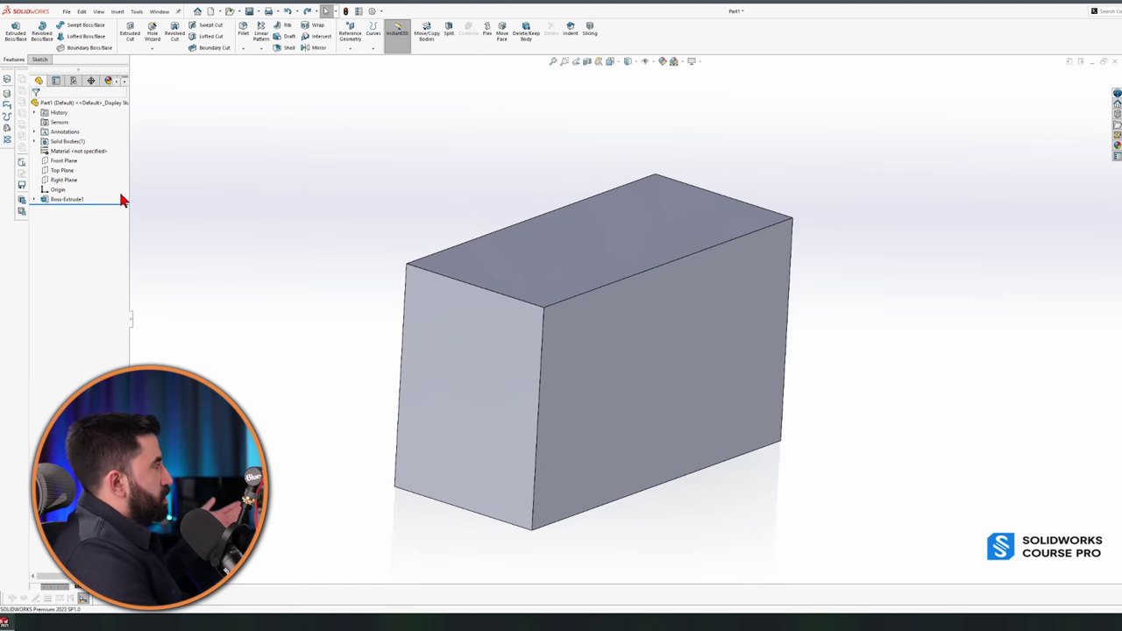
# - Open the base sketch of the block's boss extrude for editing
pyautogui.moveTo(694, 386); pyautogui.dragTo(834, 401, button='middle')
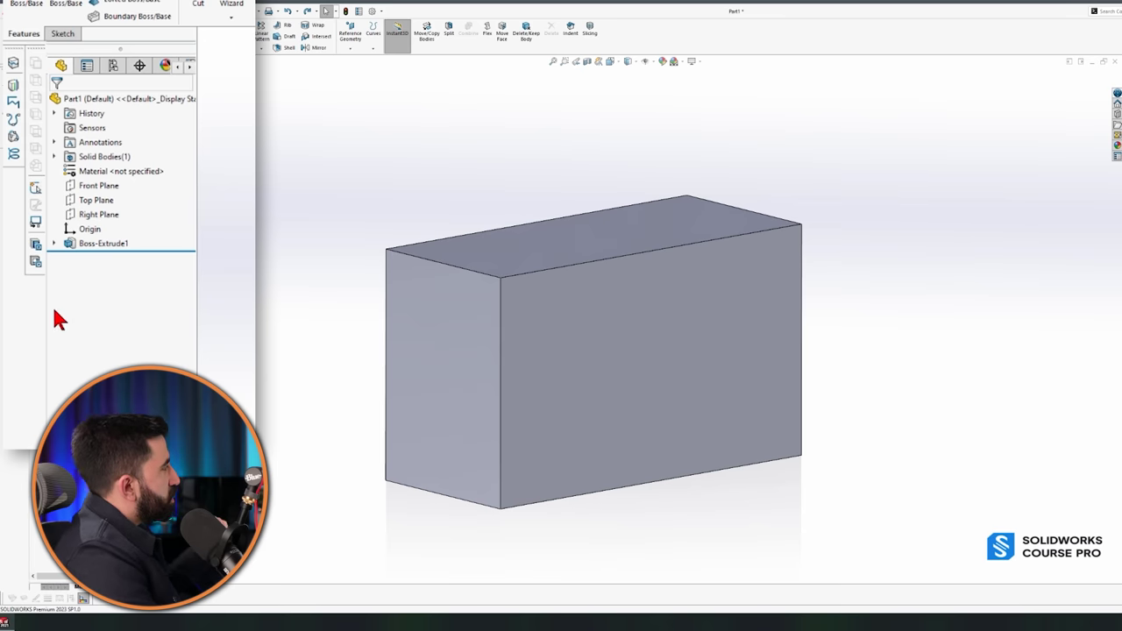
pyautogui.click(54, 243)
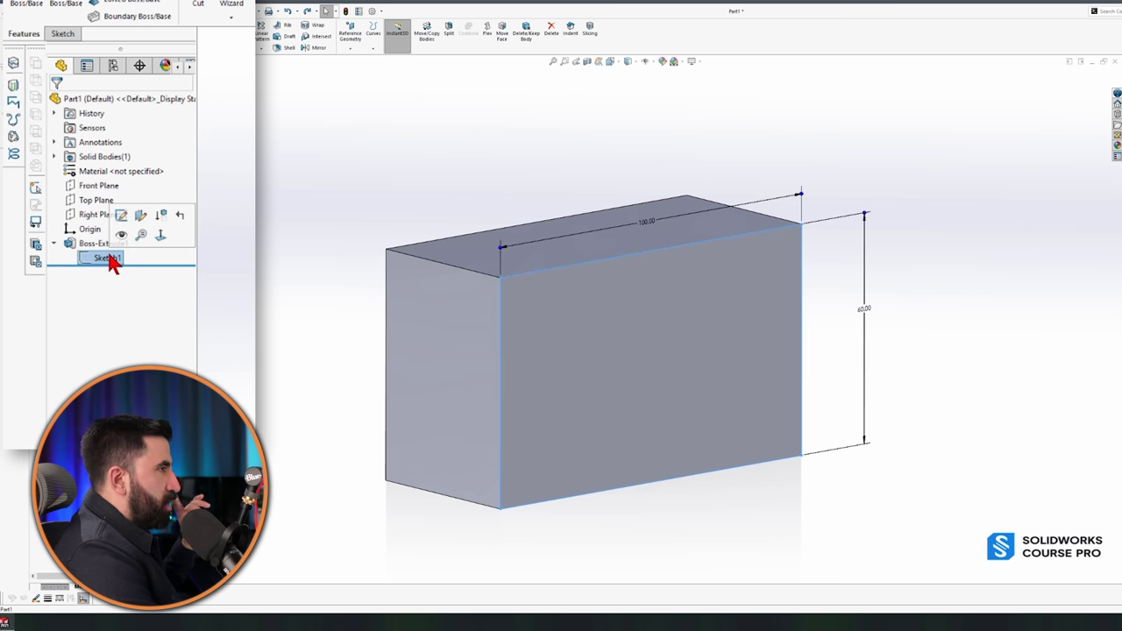
pyautogui.rightClick(108, 264)
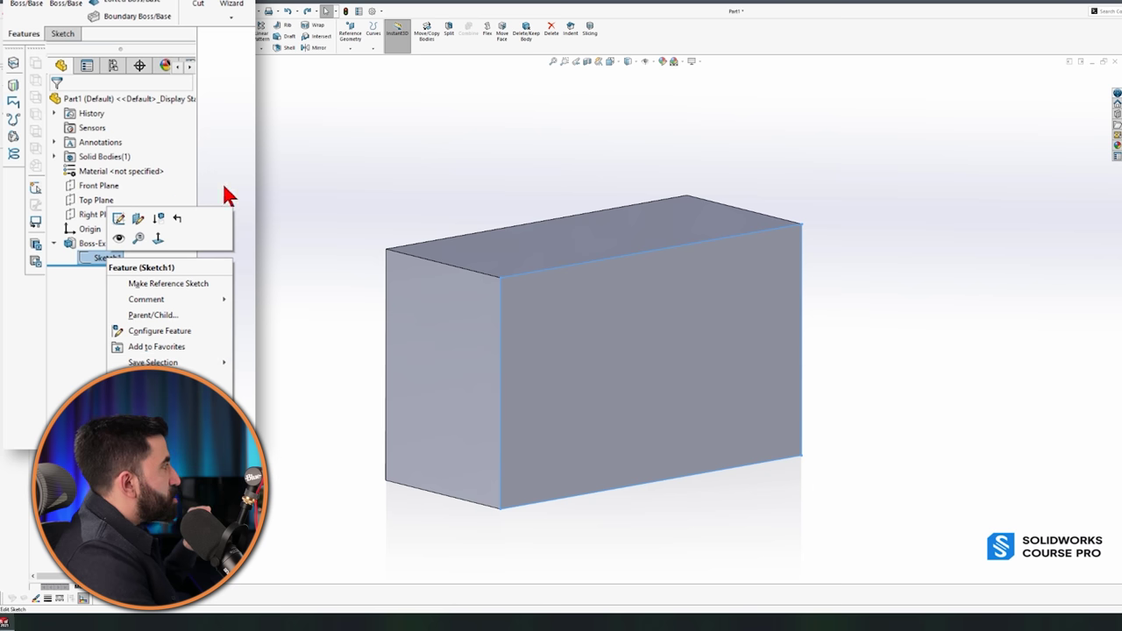
pyautogui.click(121, 219)
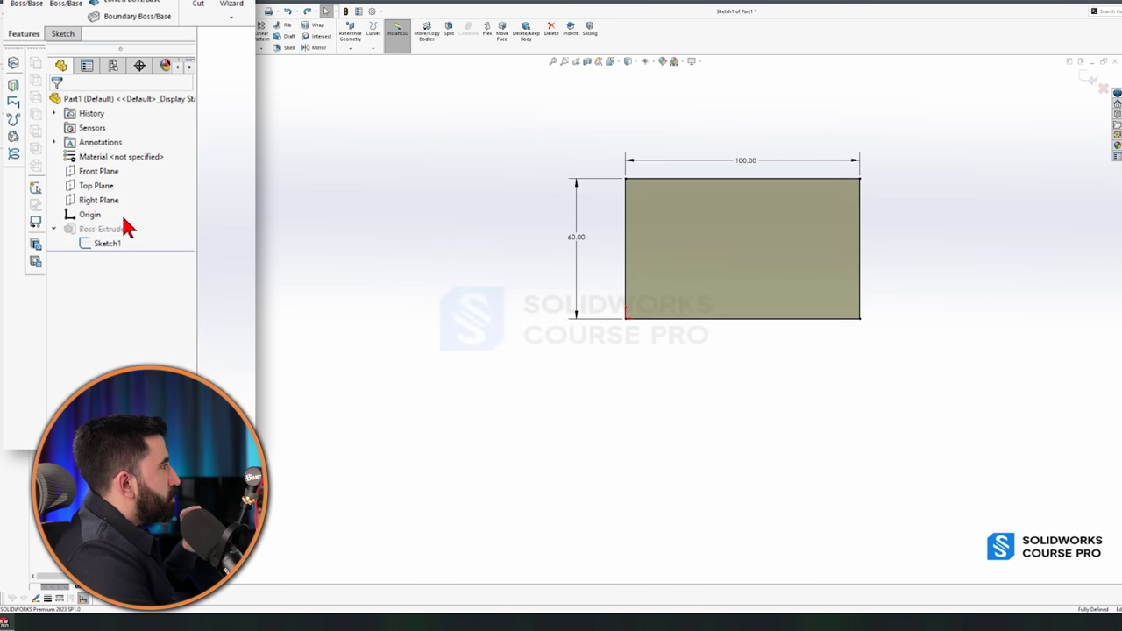
# - Set the base rectangle's width dimension to 110 mm
pyautogui.scroll(3, 845, 201)
pyautogui.scroll(-4, 727, 333)
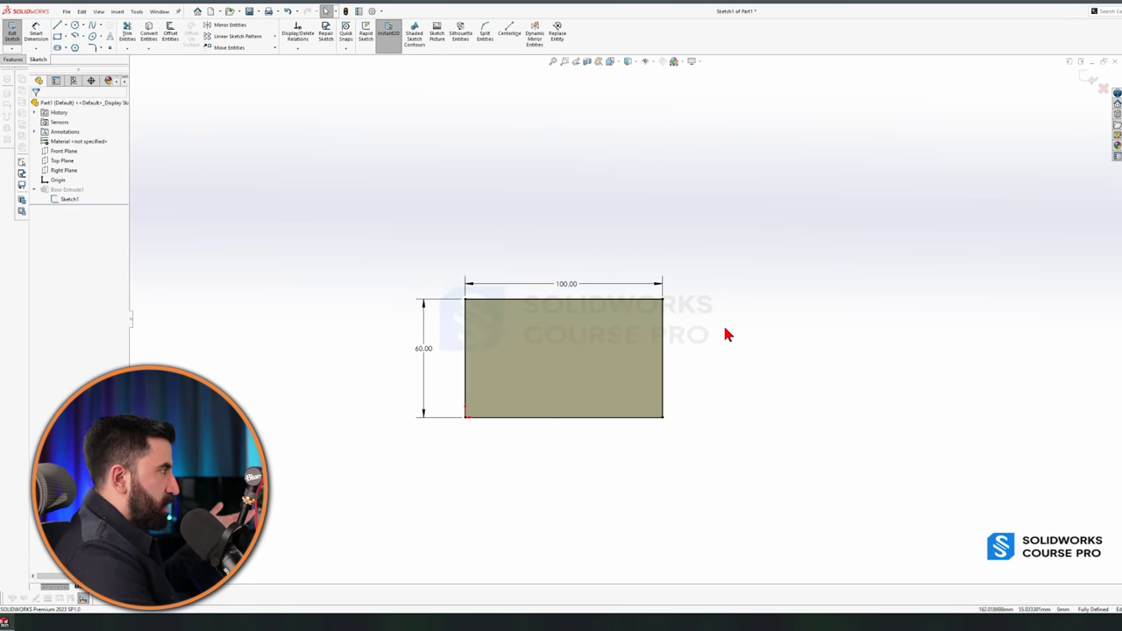
pyautogui.scroll(3, 558, 288)
pyautogui.doubleClick(667, 221)
pyautogui.write('110')
pyautogui.click(628, 208)
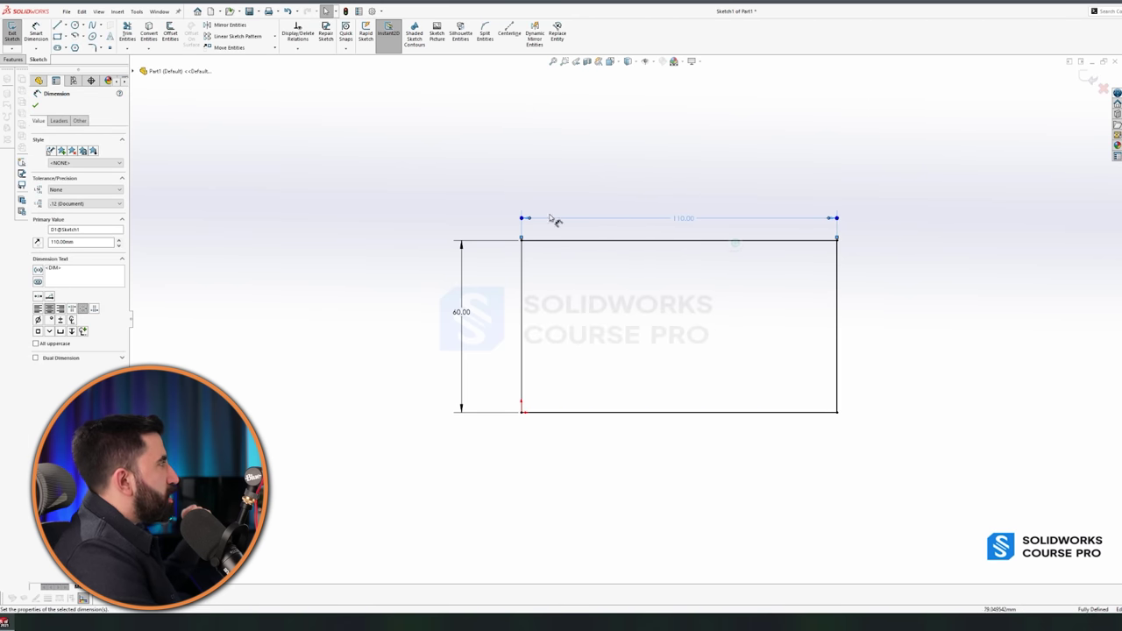
pyautogui.click(37, 106)
# - Exit the base sketch and rebuild the block with the edited profile
pyautogui.moveTo(854, 260); pyautogui.dragTo(808, 274, button='middle')
pyautogui.hotkey('ctrl', '8')
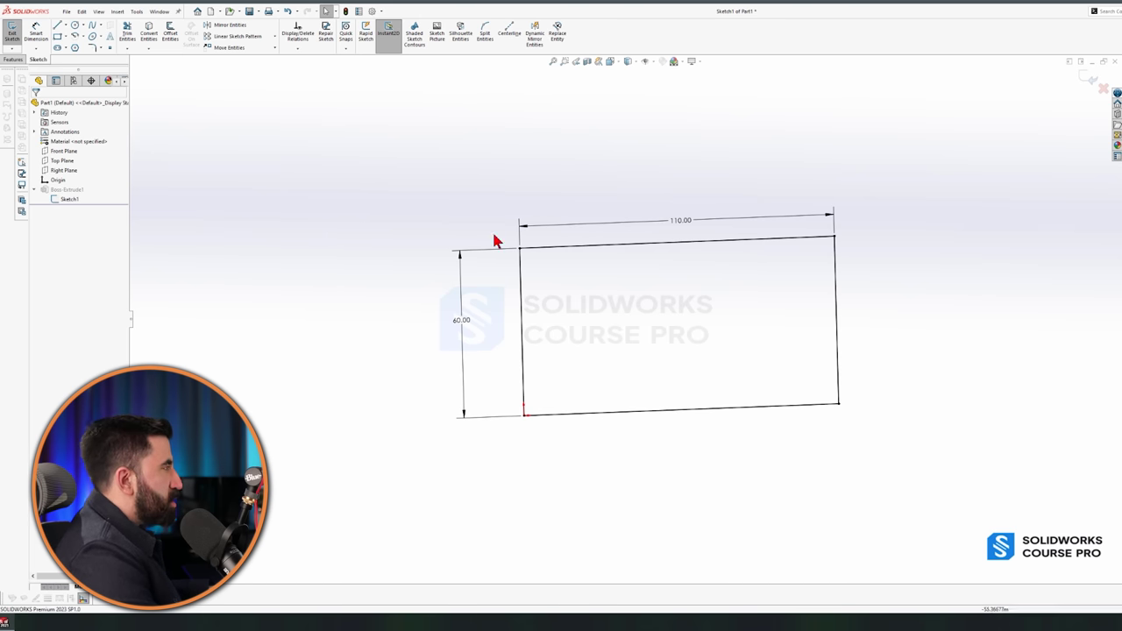
pyautogui.click(1091, 78)
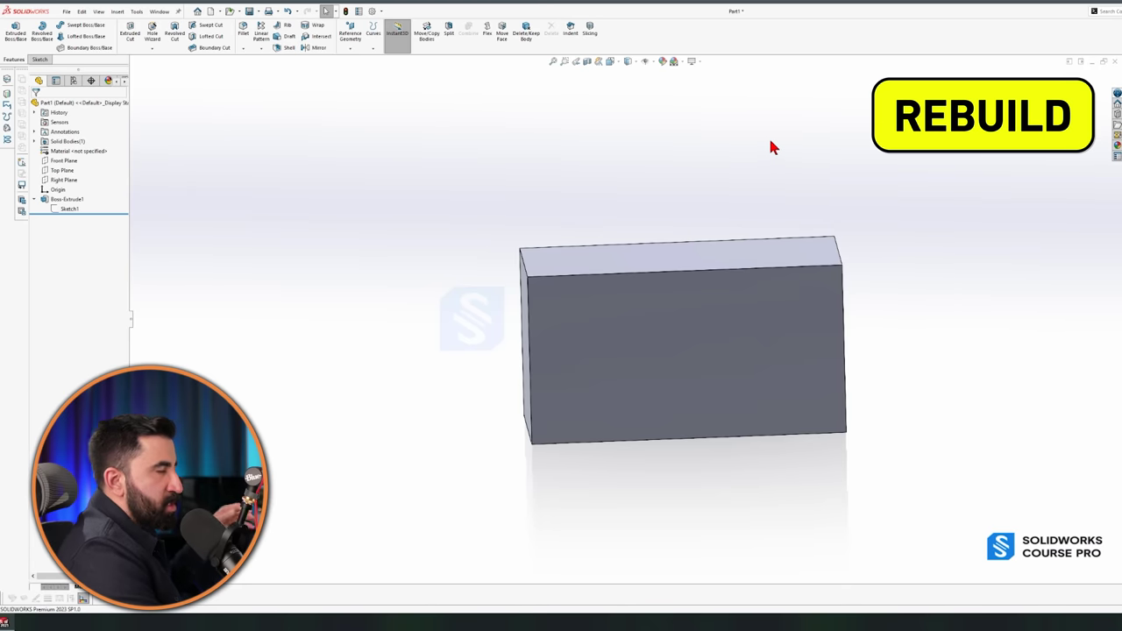
pyautogui.scroll(-2, 839, 289)
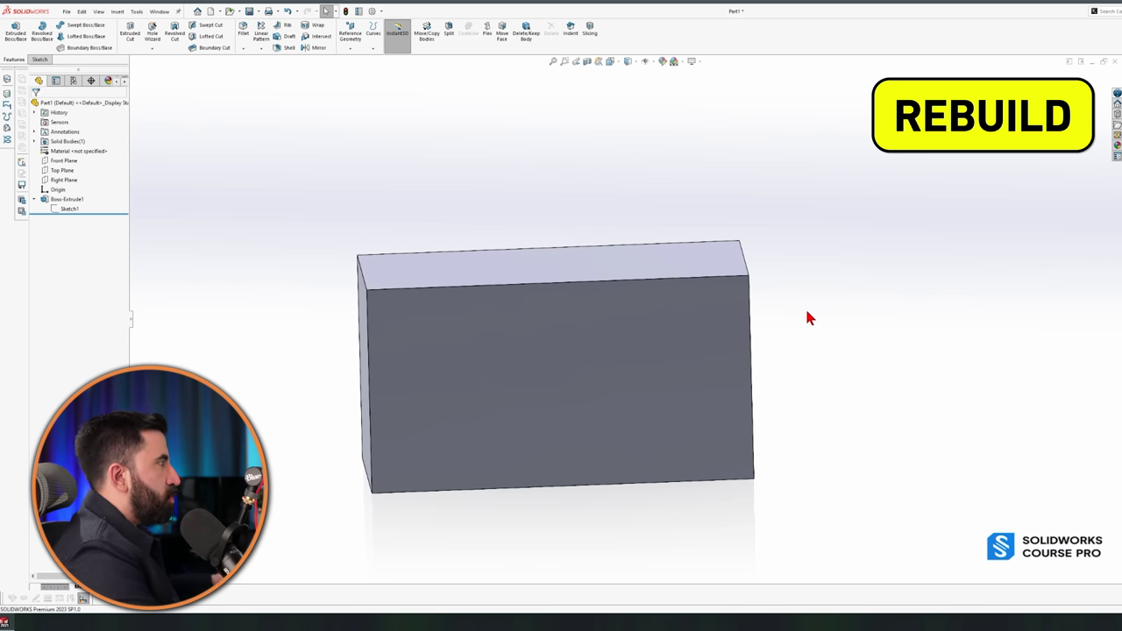
pyautogui.moveTo(751, 316); pyautogui.dragTo(19, 200, button='middle')
pyautogui.click(33, 200)
pyautogui.click(34, 200)
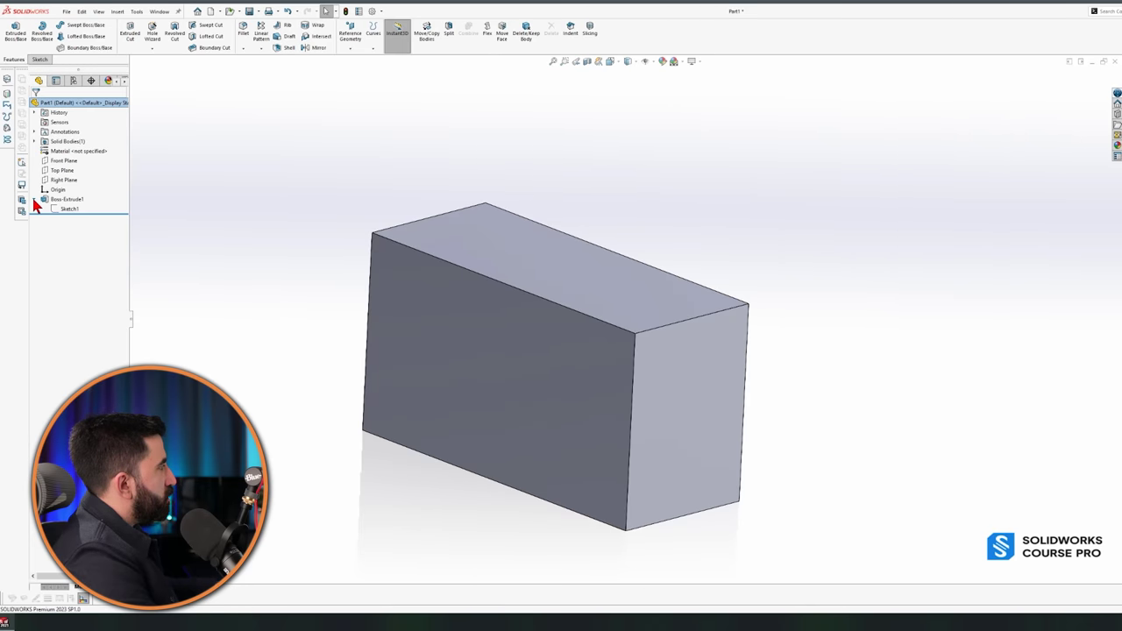
pyautogui.click(33, 200)
pyautogui.scroll(2, 549, 368)
pyautogui.moveTo(549, 368); pyautogui.dragTo(549, 472, button='middle')
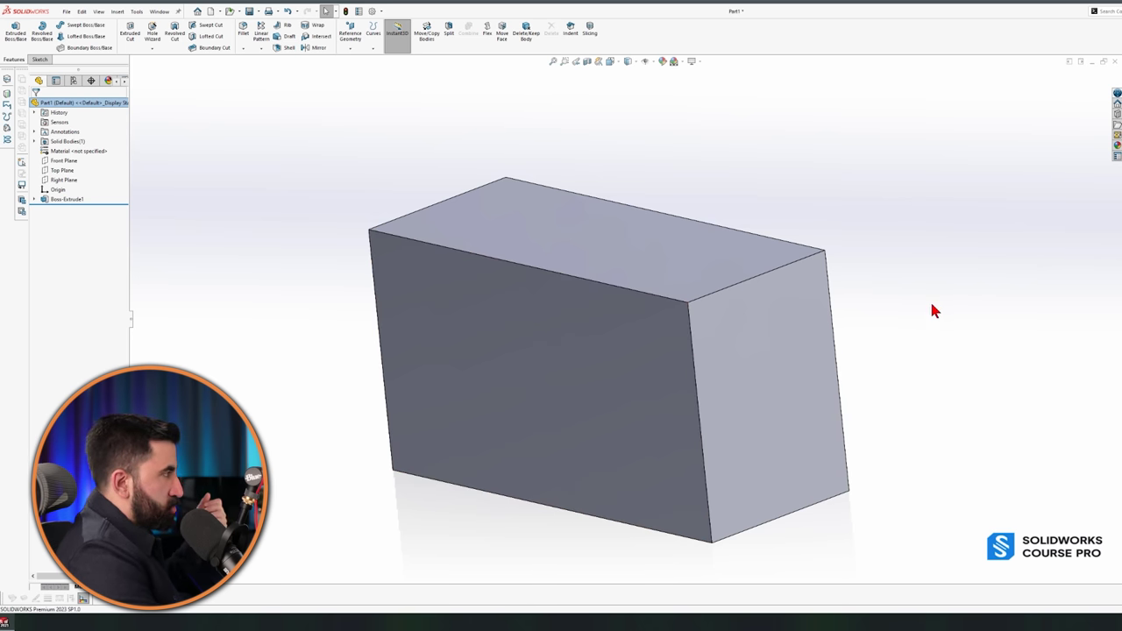
# - Edit the block's boss extrude and set its blind depth to 60 mm
pyautogui.click(53, 244)
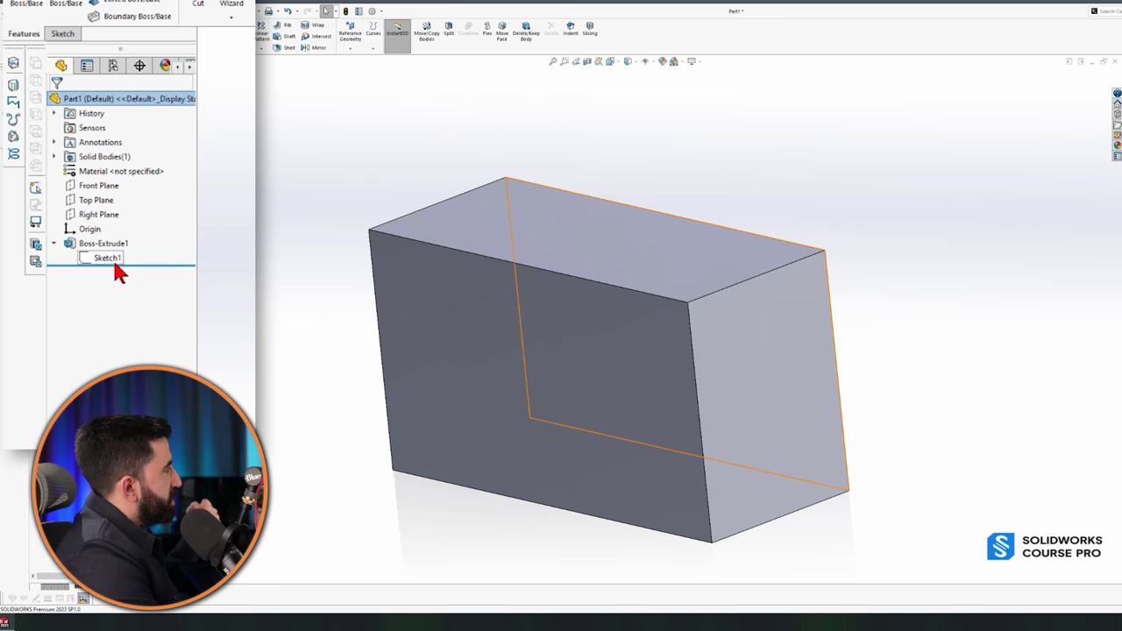
pyautogui.click(101, 246)
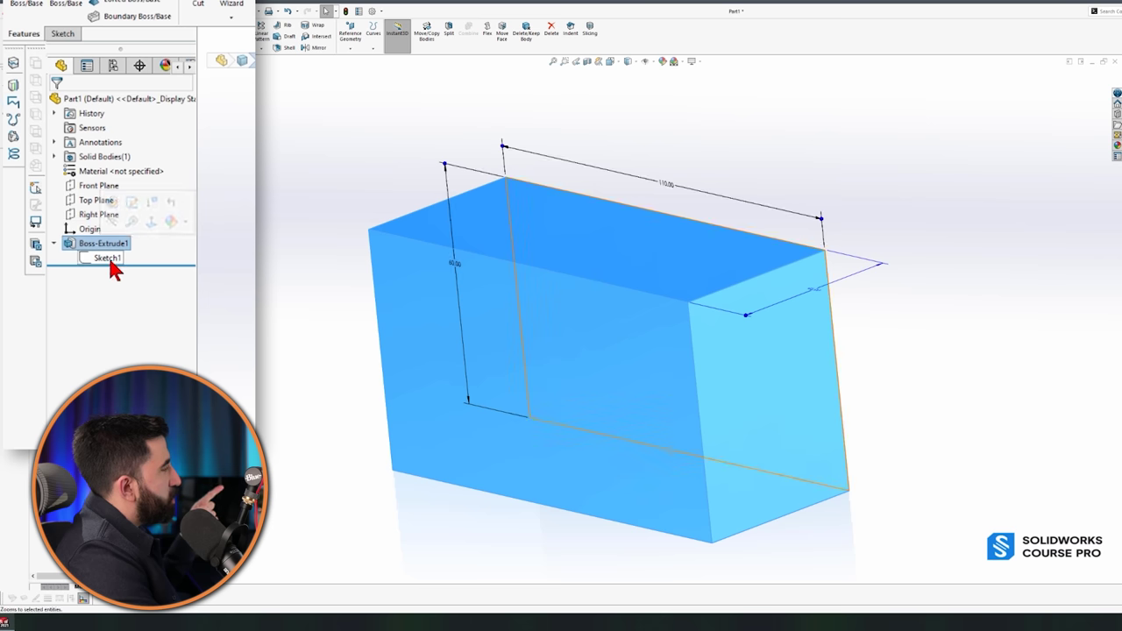
pyautogui.click(112, 267)
pyautogui.click(115, 203)
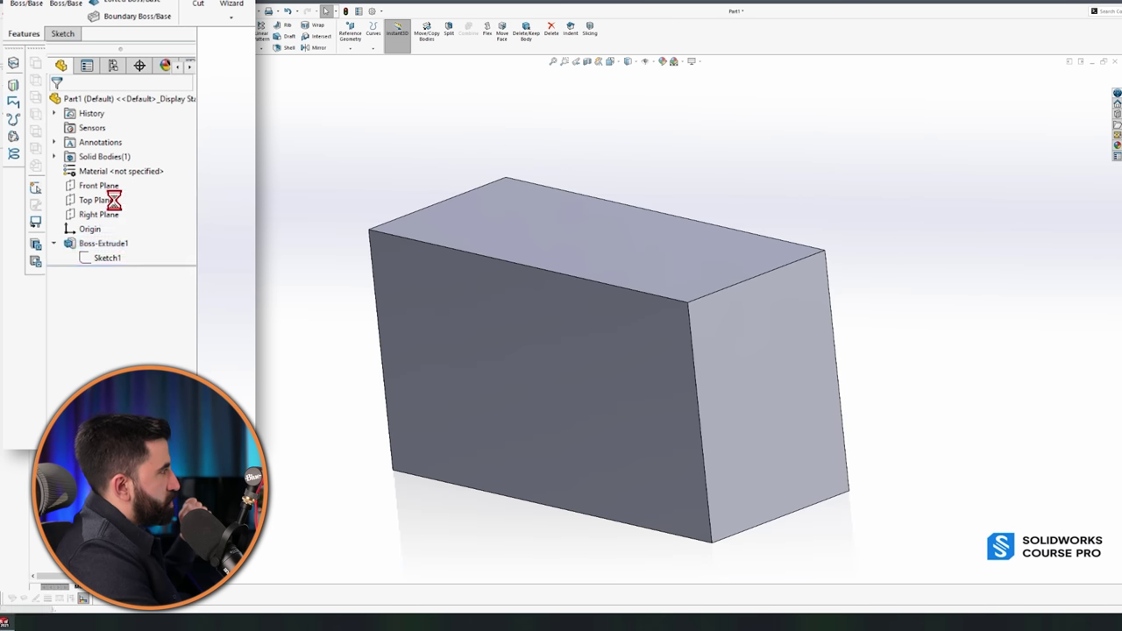
pyautogui.write('60')
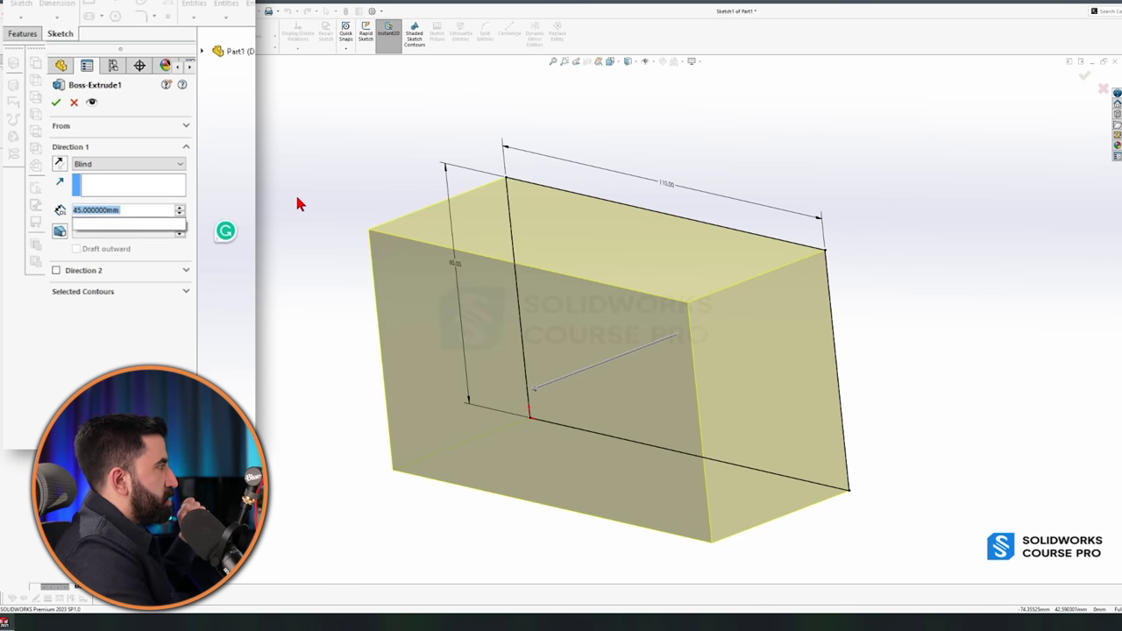
pyautogui.press('Return')
pyautogui.click(56, 102)
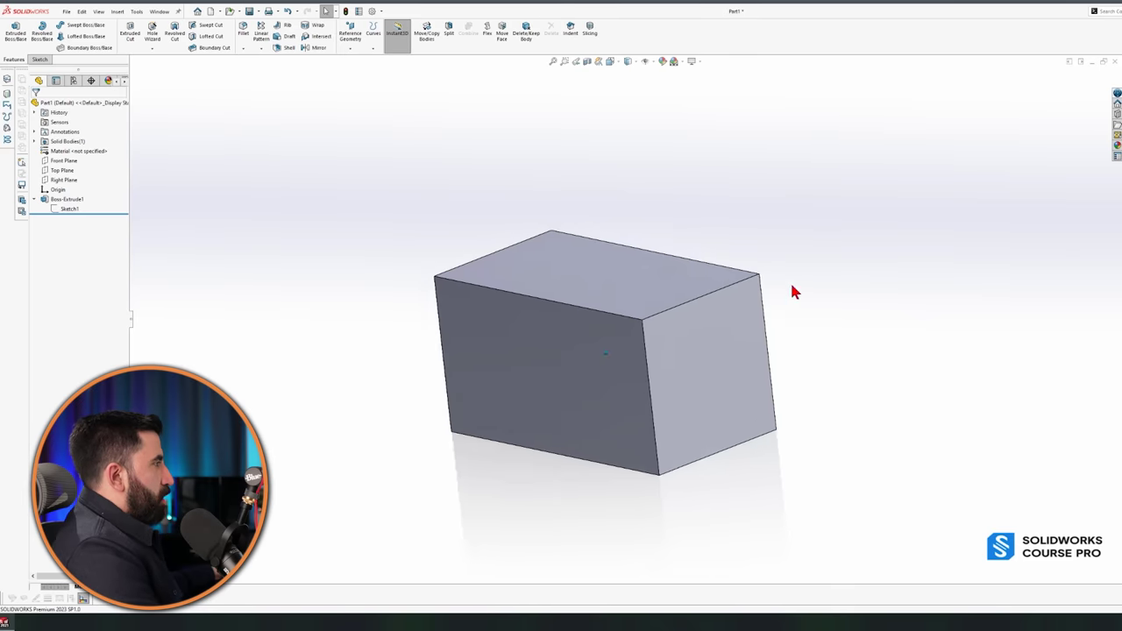
# - Fillet the three edges meeting at the block's nearest upper corner with a 5 mm radius
pyautogui.press('Left')
pyautogui.press('Left')
pyautogui.press('Left')
pyautogui.press('Left')
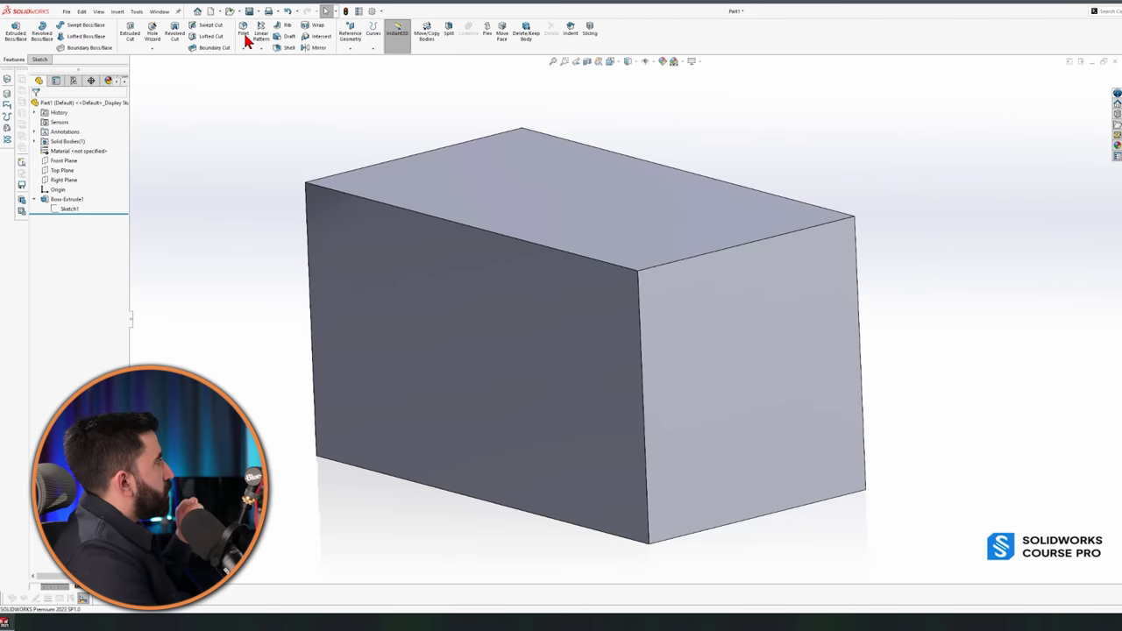
pyautogui.click(247, 35)
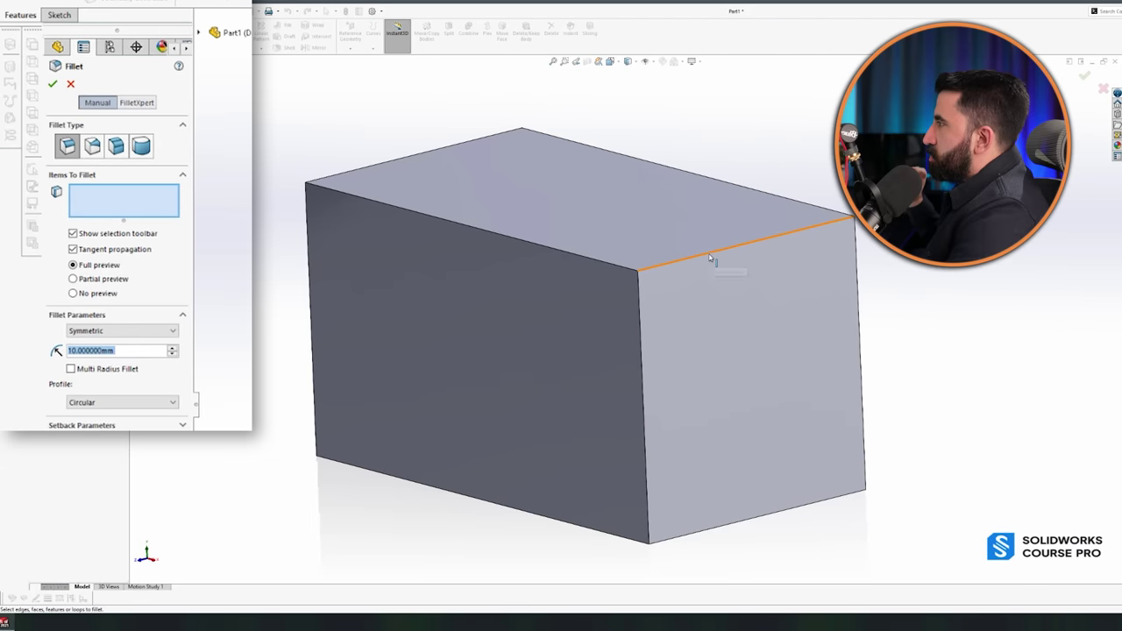
pyautogui.click(712, 257)
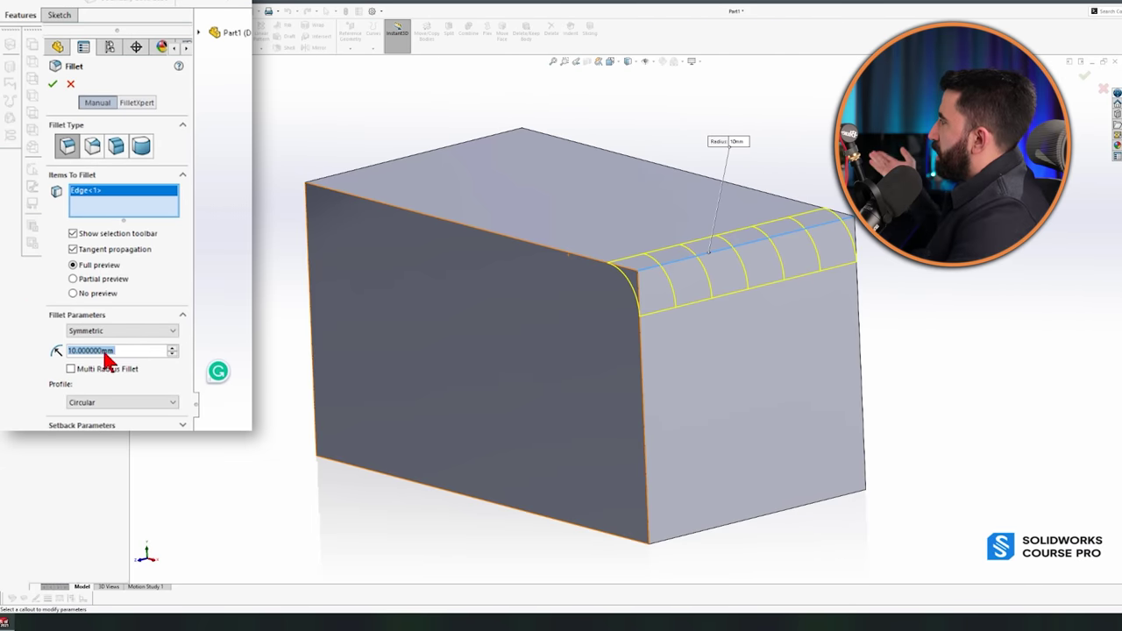
pyautogui.write('5')
pyautogui.press('Return')
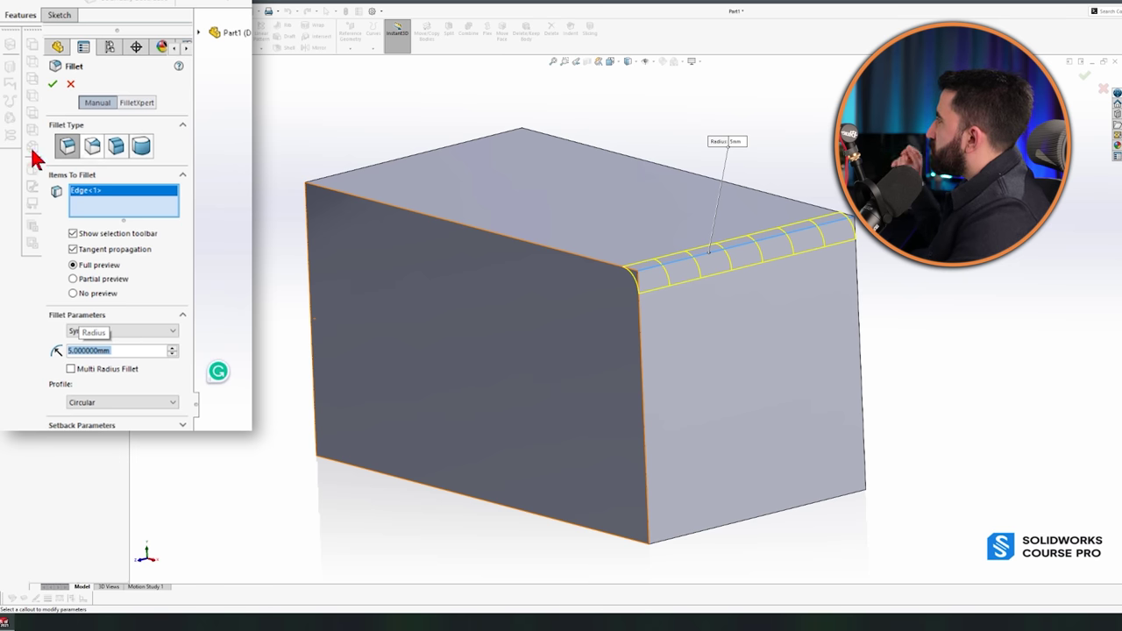
pyautogui.click(585, 260)
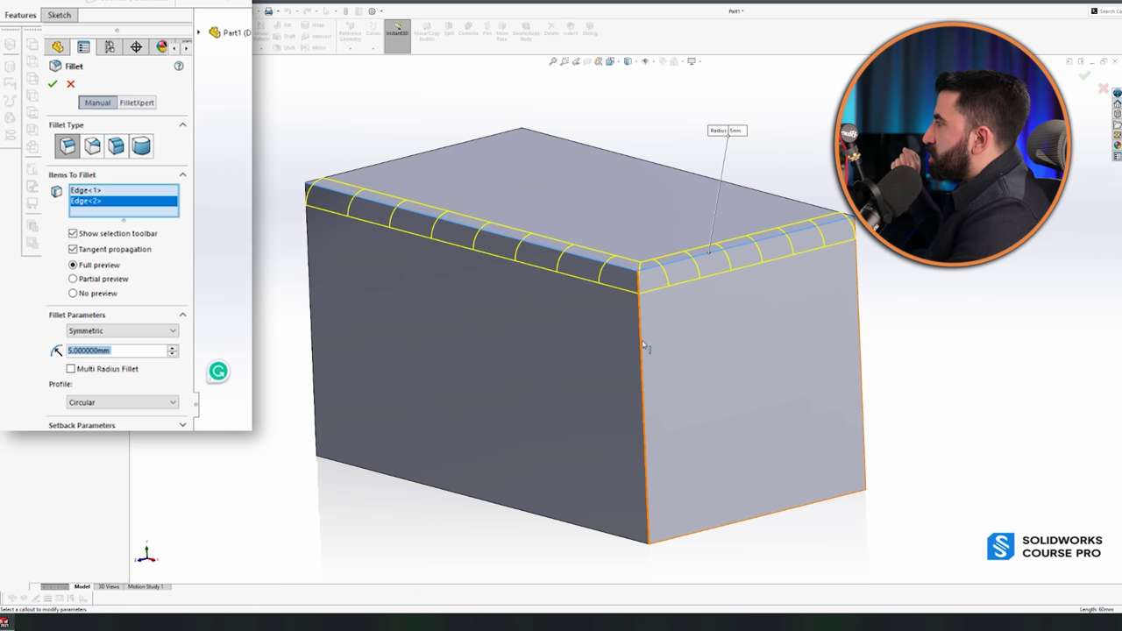
pyautogui.click(643, 346)
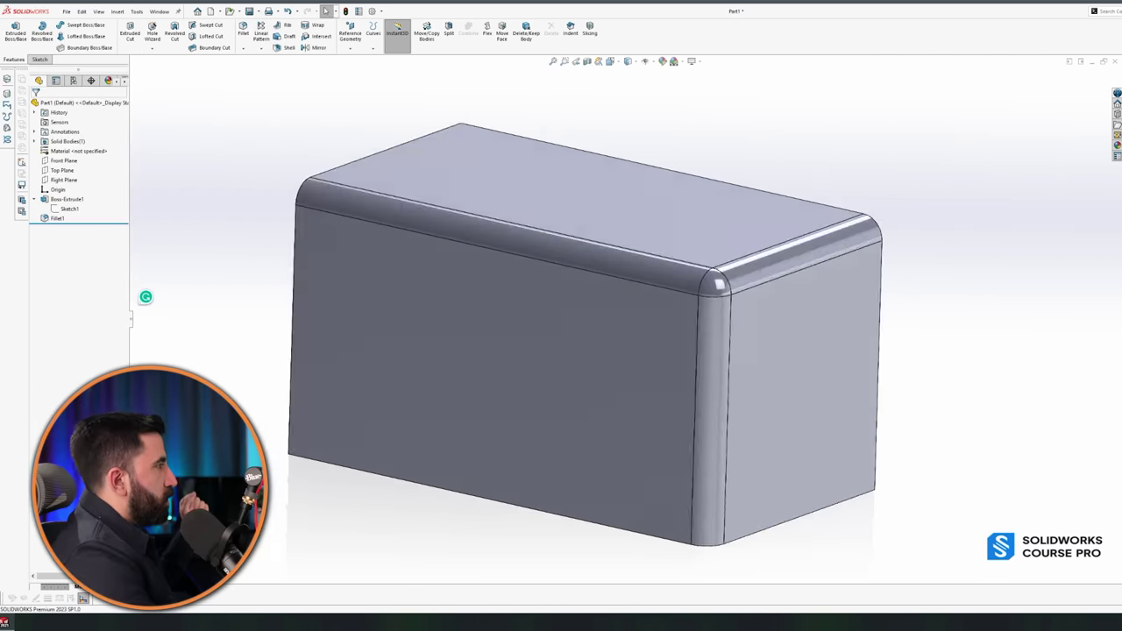
pyautogui.moveTo(298, 492); pyautogui.dragTo(645, 239, button='middle')
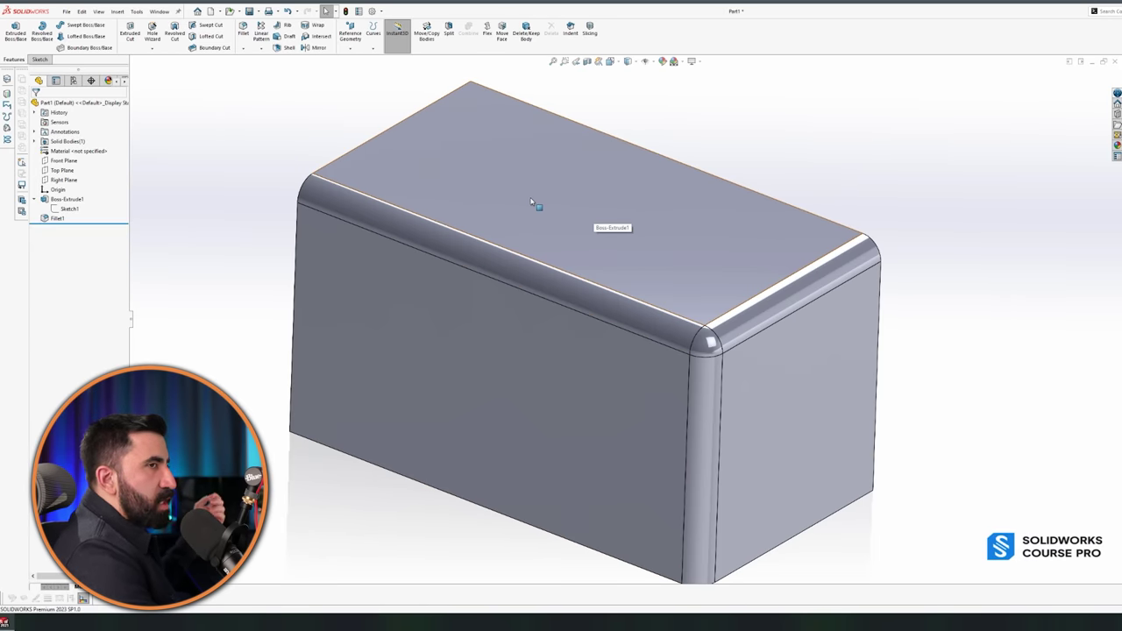
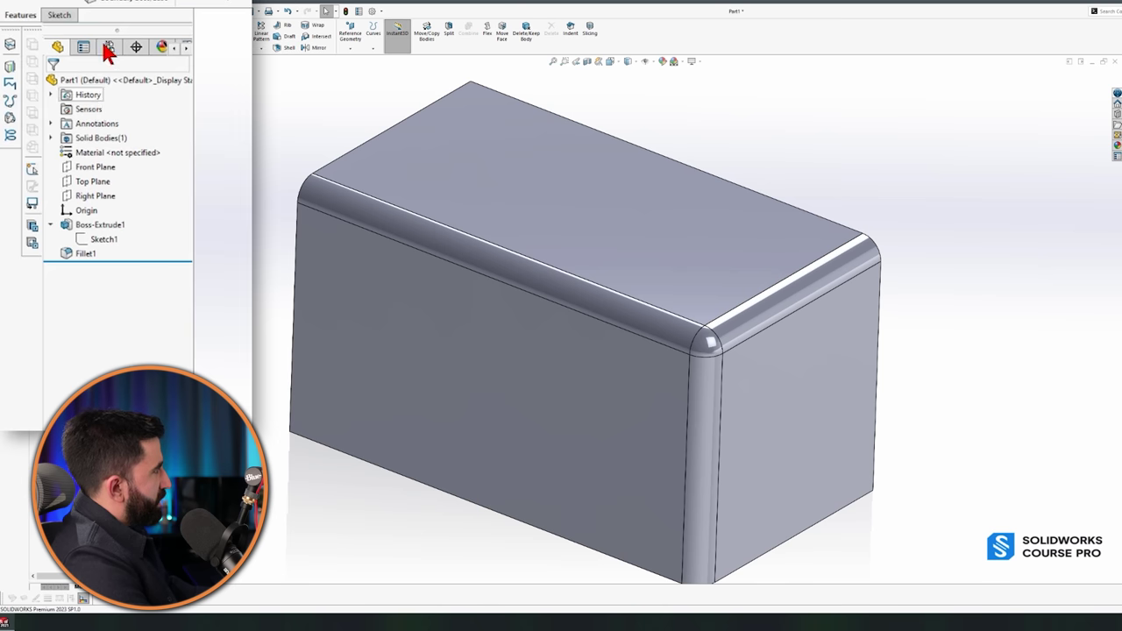
# - Delete the fillet feature from the block
pyautogui.click(75, 252)
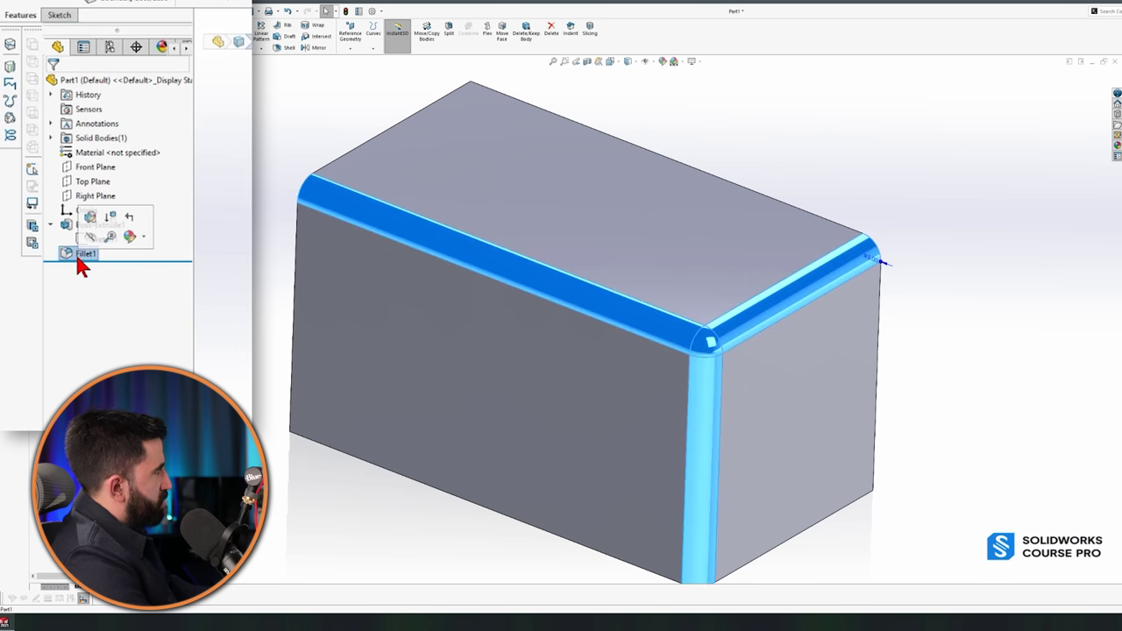
pyautogui.press('Delete')
pyautogui.scroll(3, 421, 465)
pyautogui.moveTo(471, 466); pyautogui.dragTo(566, 483, button='middle')
pyautogui.scroll(-3, 727, 351)
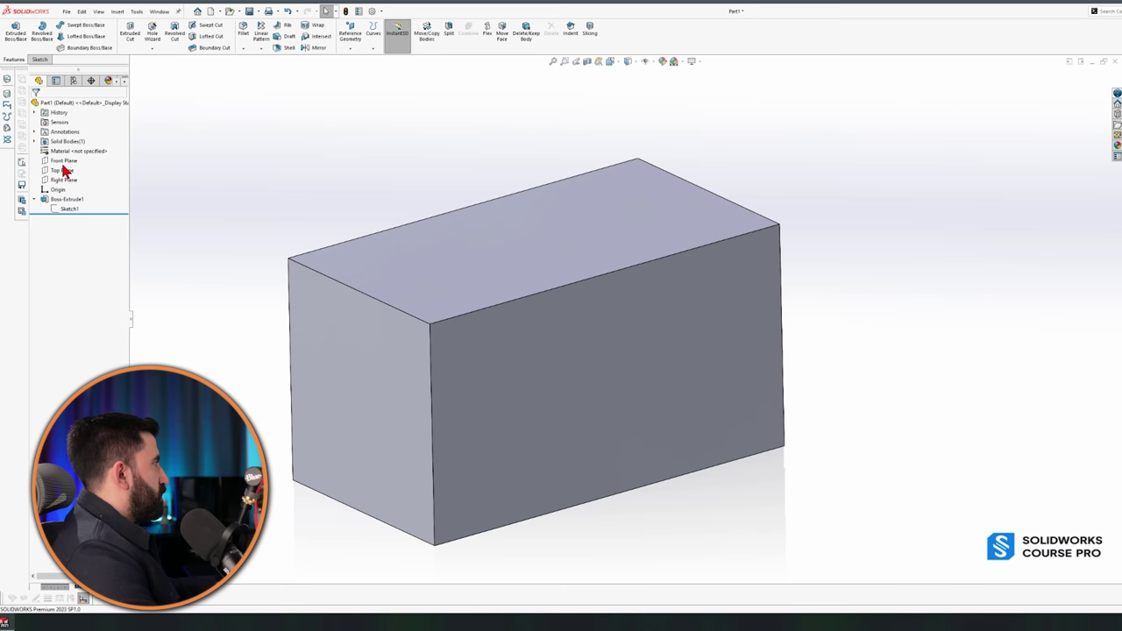
# - Show the Front, Top and Right planes and examine how they sit relative to the block
pyautogui.press('f')
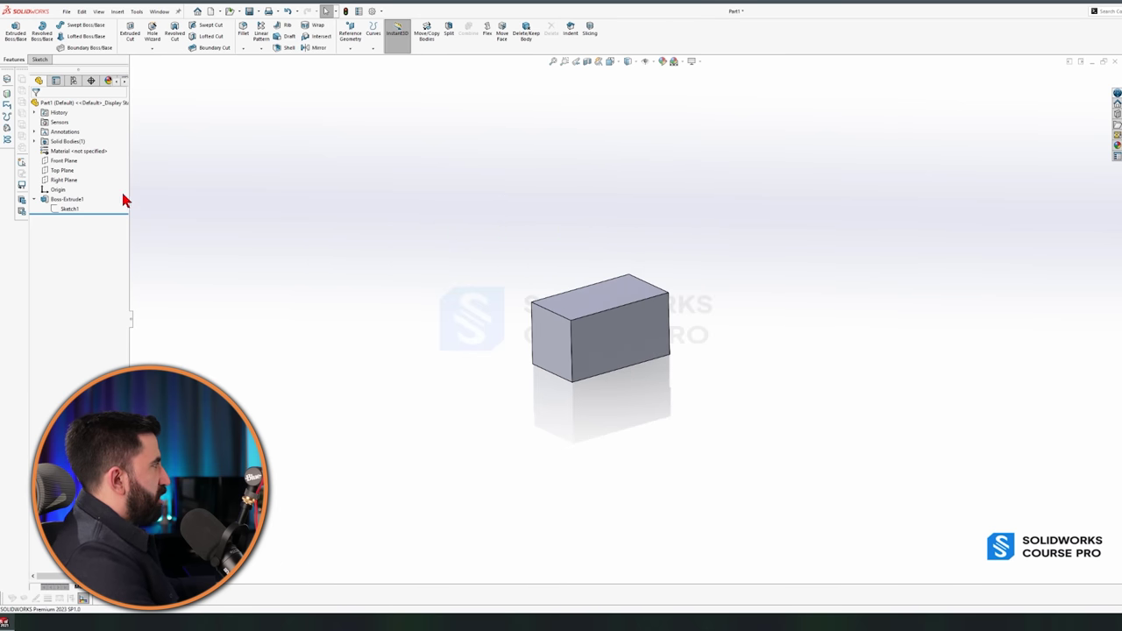
pyautogui.click(63, 161)
pyautogui.keyDown('ctrl'); pyautogui.click(62, 170); pyautogui.keyUp('ctrl')
pyautogui.keyDown('ctrl'); pyautogui.click(90, 200); pyautogui.keyUp('ctrl')
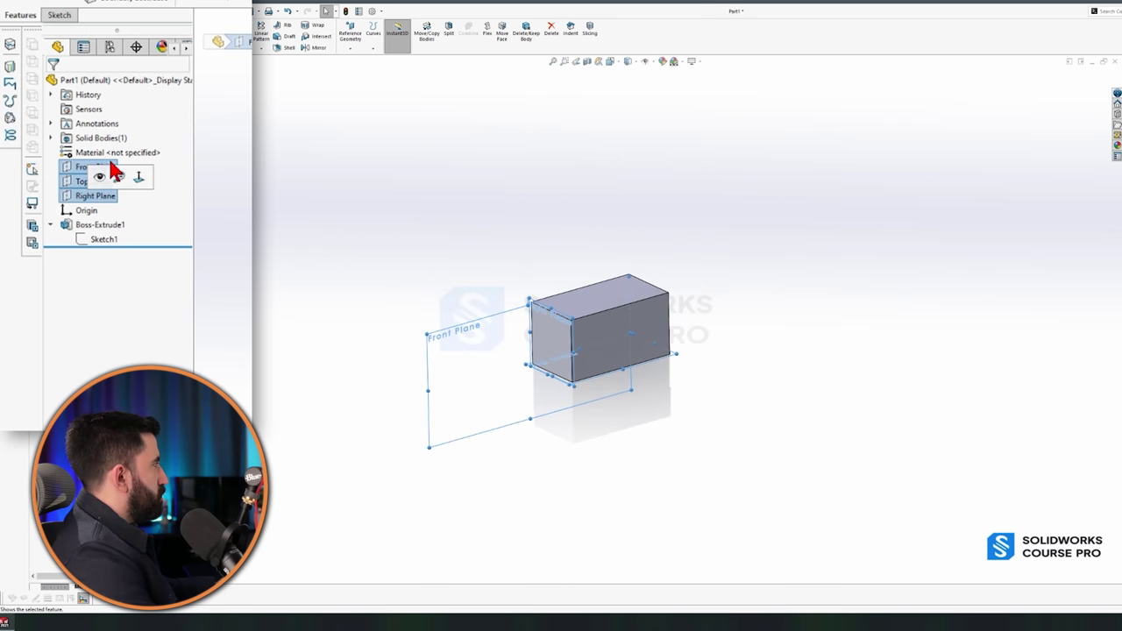
pyautogui.click(101, 175)
pyautogui.click(491, 429)
pyautogui.scroll(-3, 611, 346)
pyautogui.scroll(-2, 611, 346)
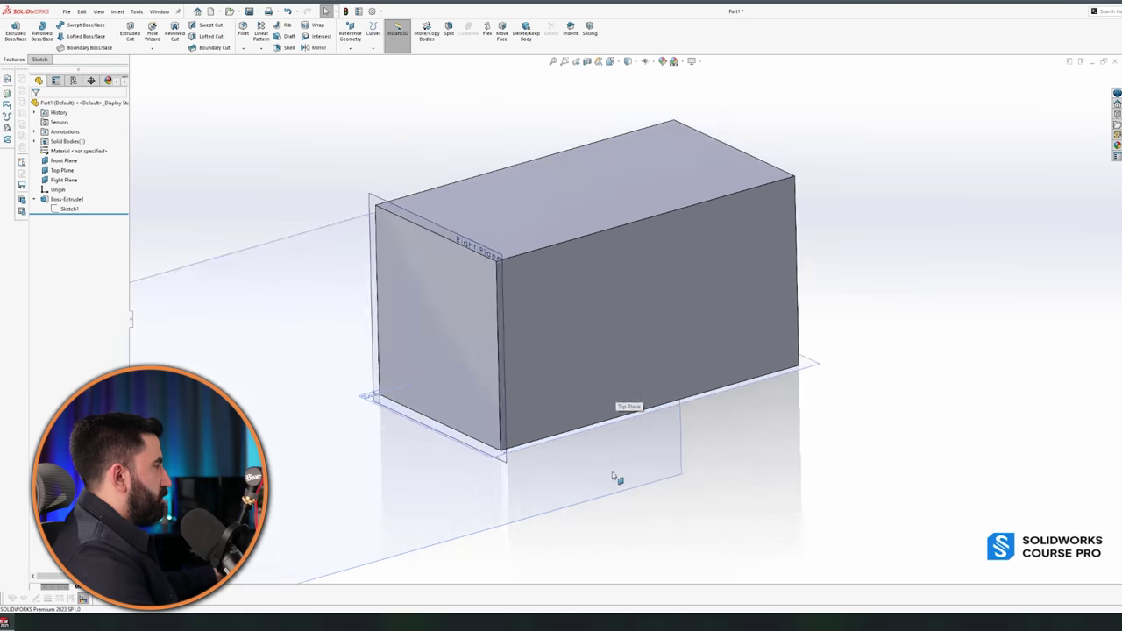
pyautogui.scroll(5, 614, 476)
pyautogui.moveTo(570, 489); pyautogui.dragTo(471, 173, button='middle')
pyautogui.scroll(-3, 637, 395)
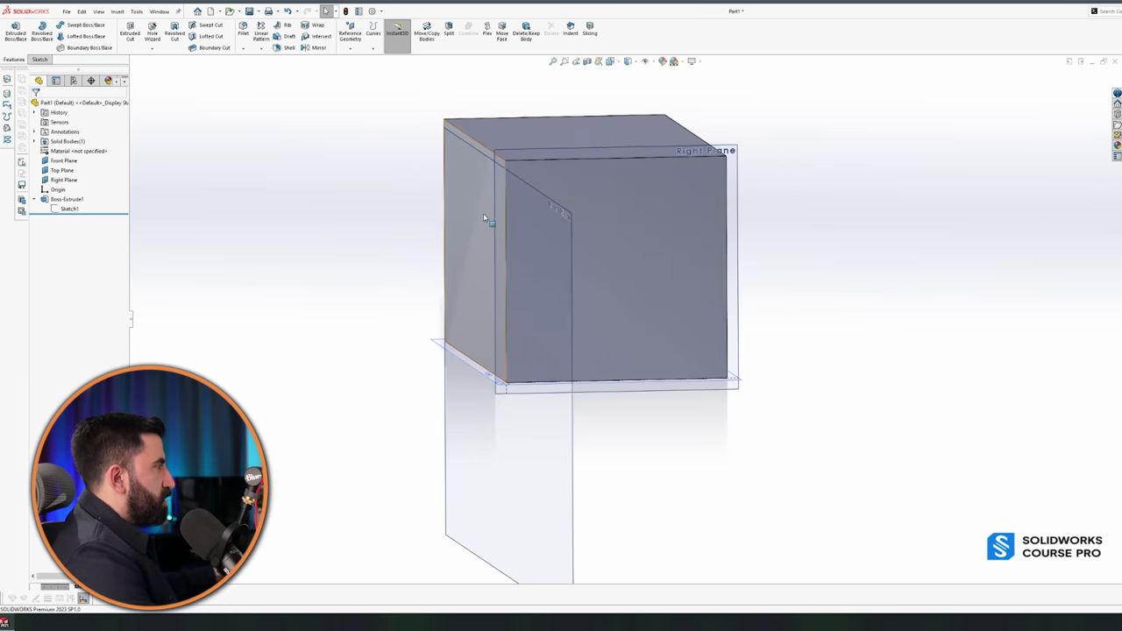
pyautogui.moveTo(483, 275); pyautogui.dragTo(828, 352, button='middle')
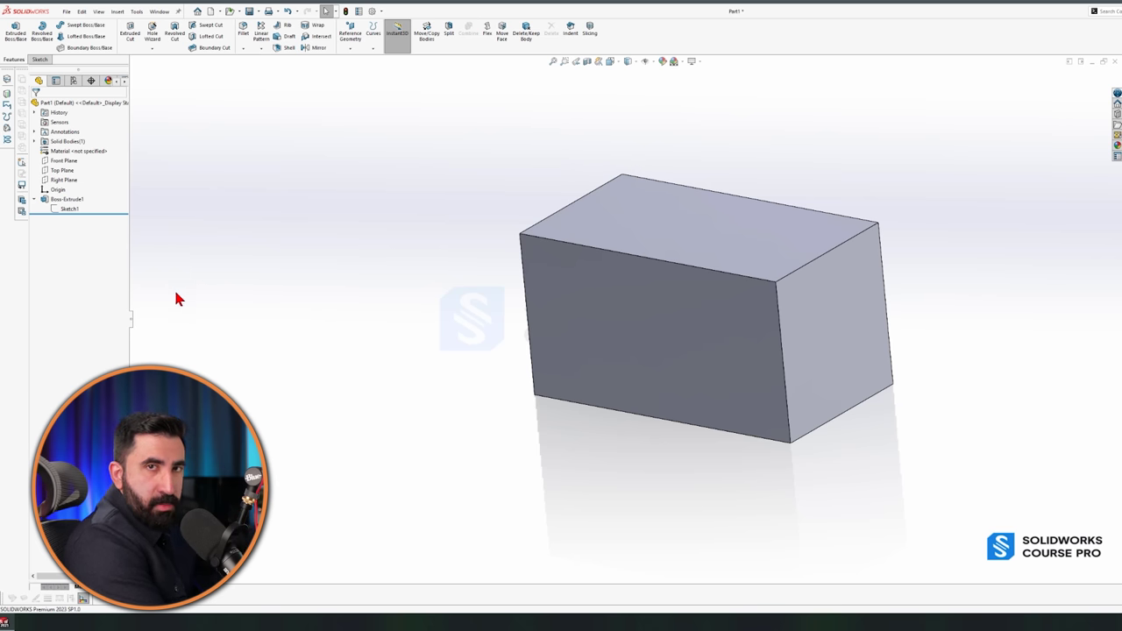
# - Start a new sketch on the Front Plane of the existing block
pyautogui.scroll(-5, 914, 300)
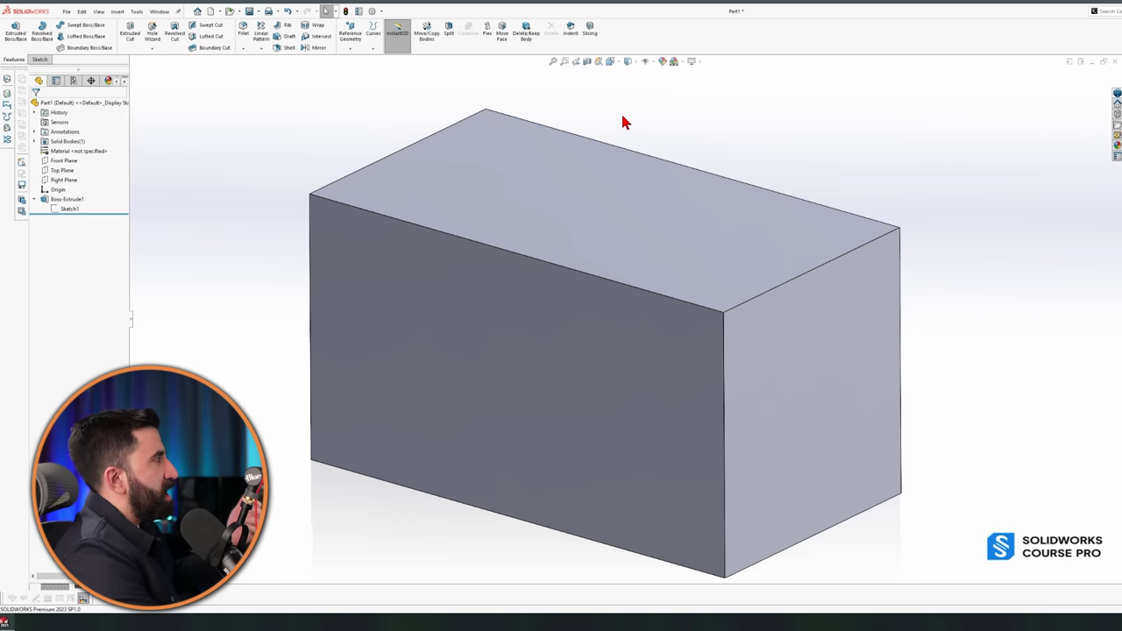
pyautogui.click(38, 60)
pyautogui.click(12, 32)
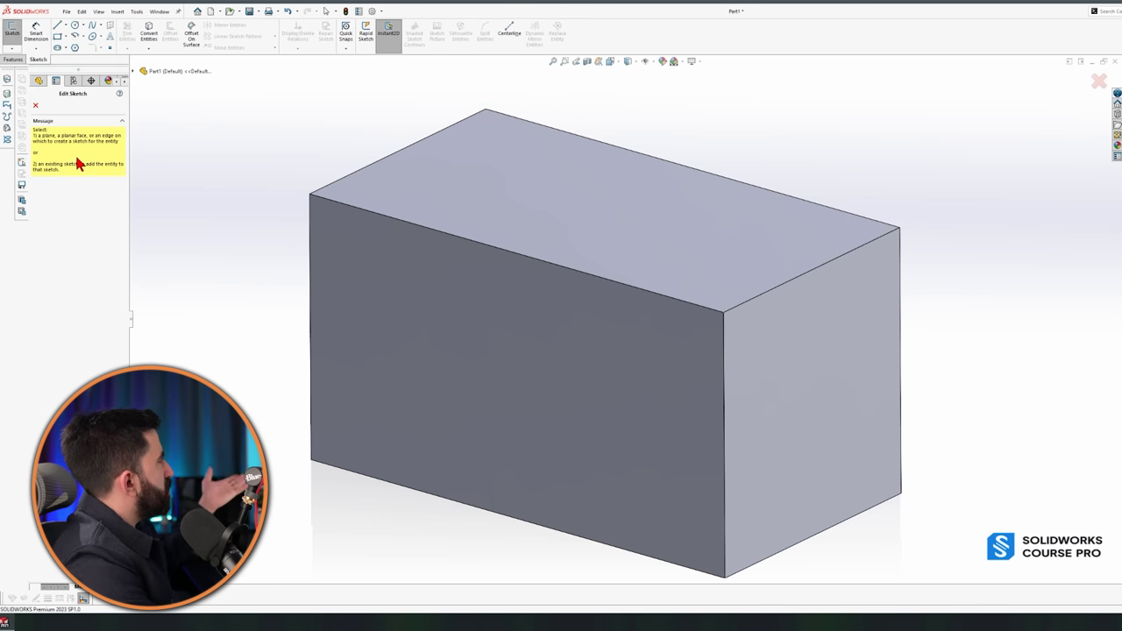
pyautogui.click(140, 71)
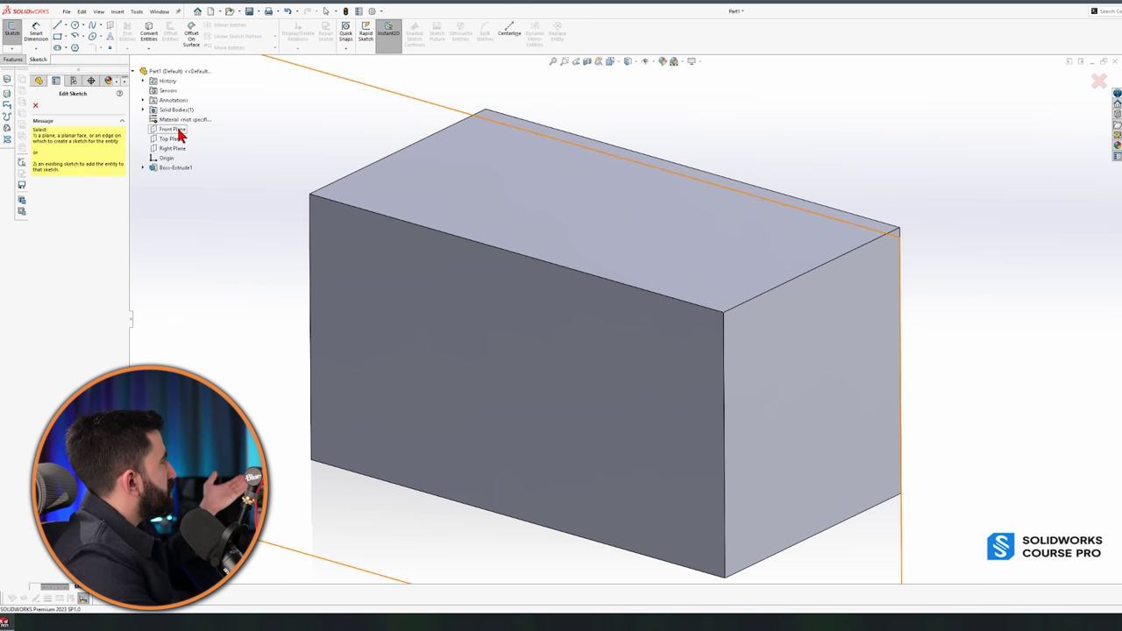
pyautogui.click(183, 133)
pyautogui.press('z')
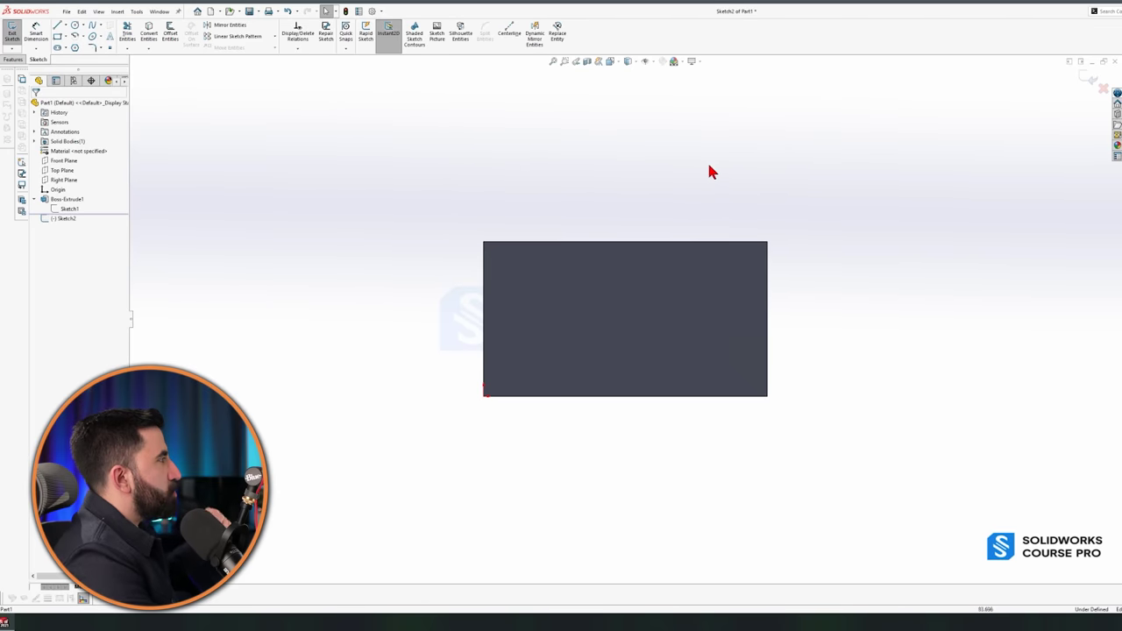
# - Sketch a small circle on the Front Plane at the block's rear upper corner, overlapping its edges
pyautogui.hotkey('ctrl', '7')
pyautogui.scroll(-5, 563, 271)
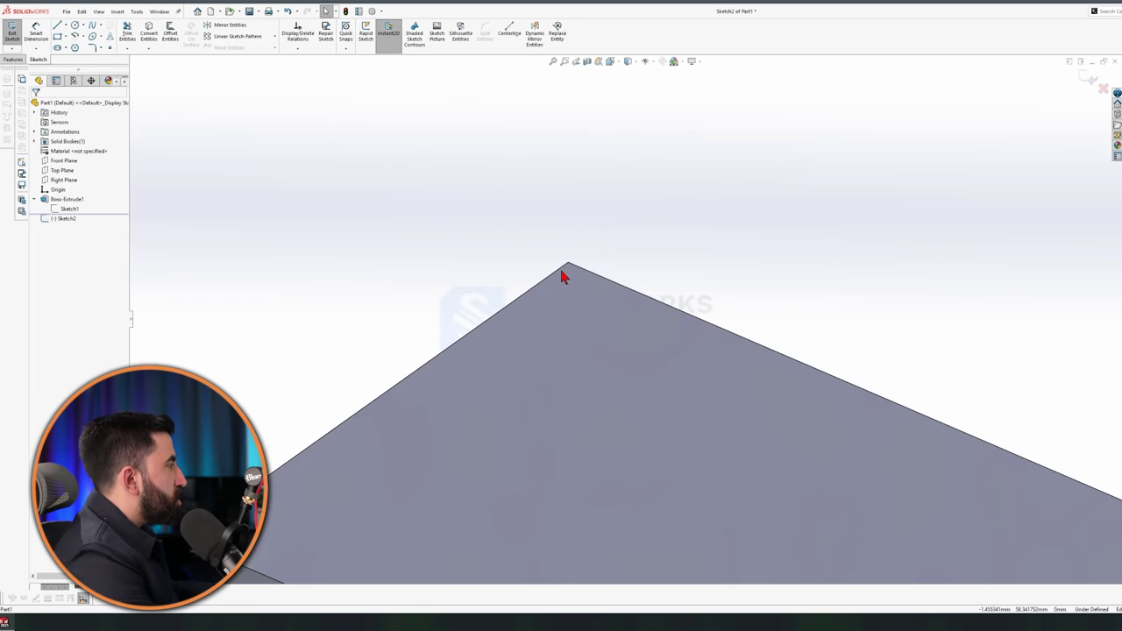
pyautogui.click(77, 29)
pyautogui.click(577, 301)
pyautogui.click(602, 284)
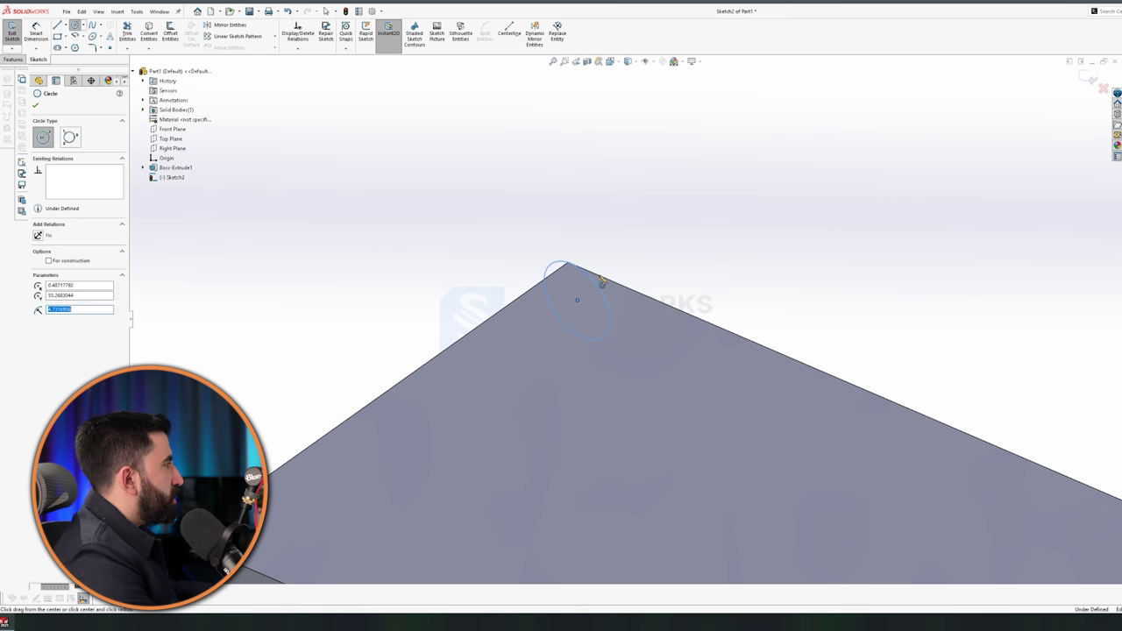
pyautogui.scroll(1, 611, 350)
pyautogui.press('Escape')
pyautogui.scroll(2, 570, 372)
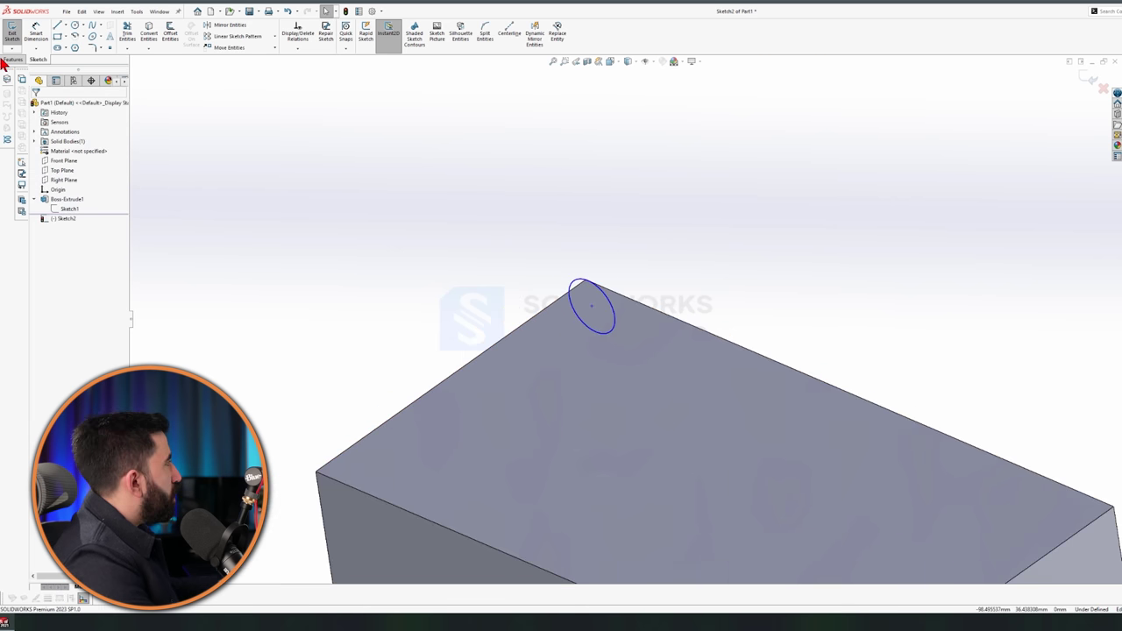
# - Try a blind boss extrude of the corner circle, and discard both the extrusion and its sketch
pyautogui.click(11, 59)
pyautogui.click(15, 33)
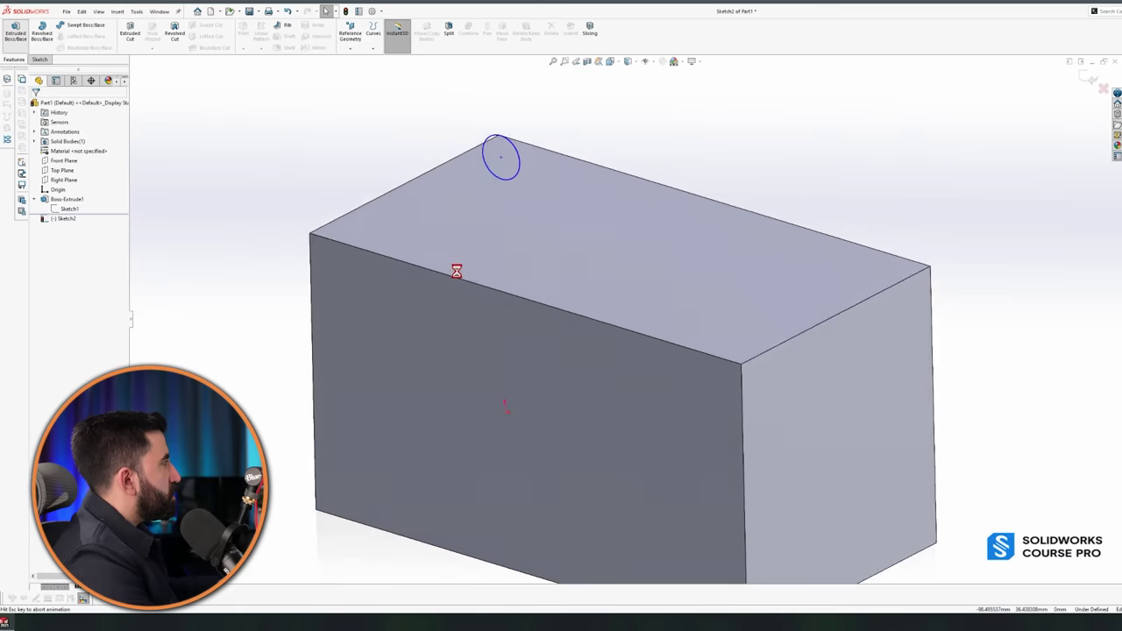
pyautogui.moveTo(253, 171); pyautogui.dragTo(483, 243, button='middle')
pyautogui.hotkey('ctrl', '7')
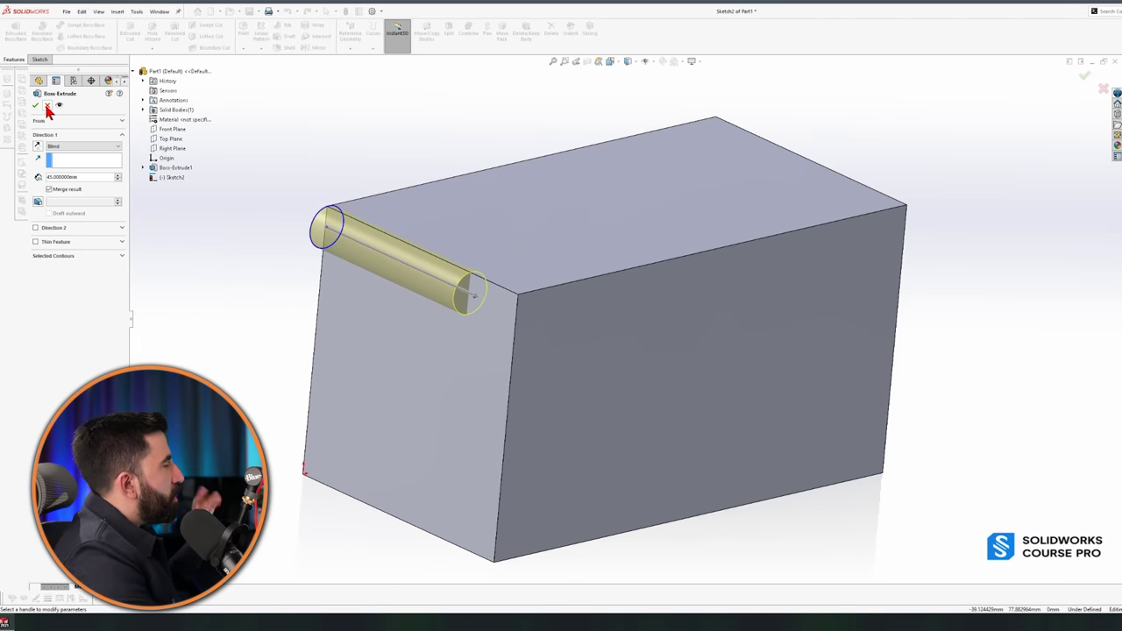
pyautogui.click(47, 105)
pyautogui.click(1104, 94)
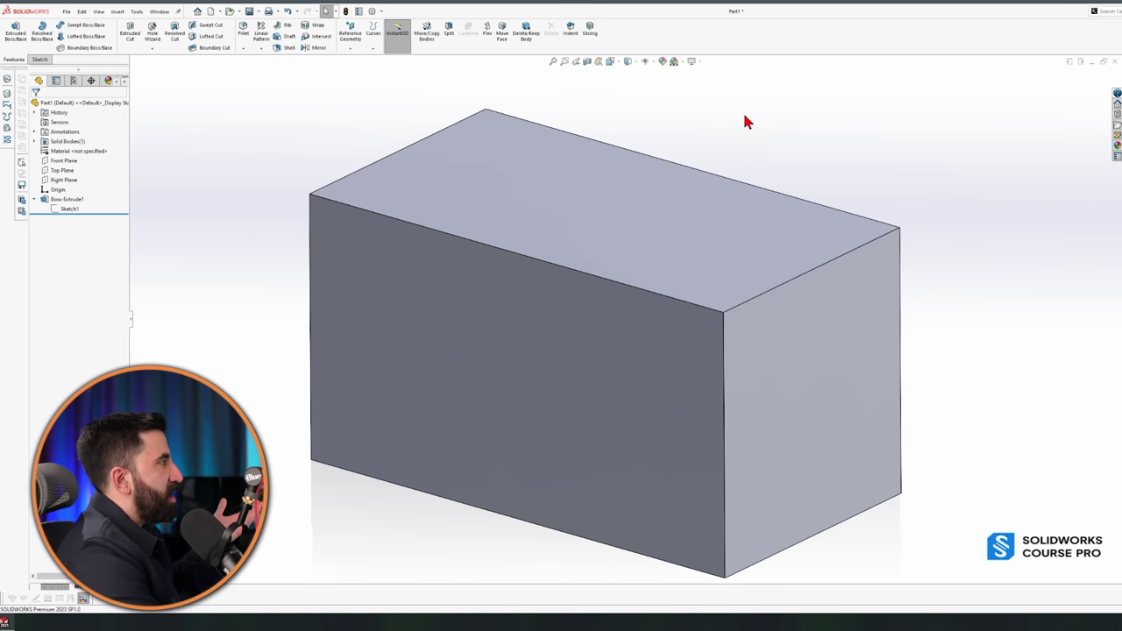
pyautogui.scroll(2, 684, 153)
pyautogui.scroll(3, 676, 158)
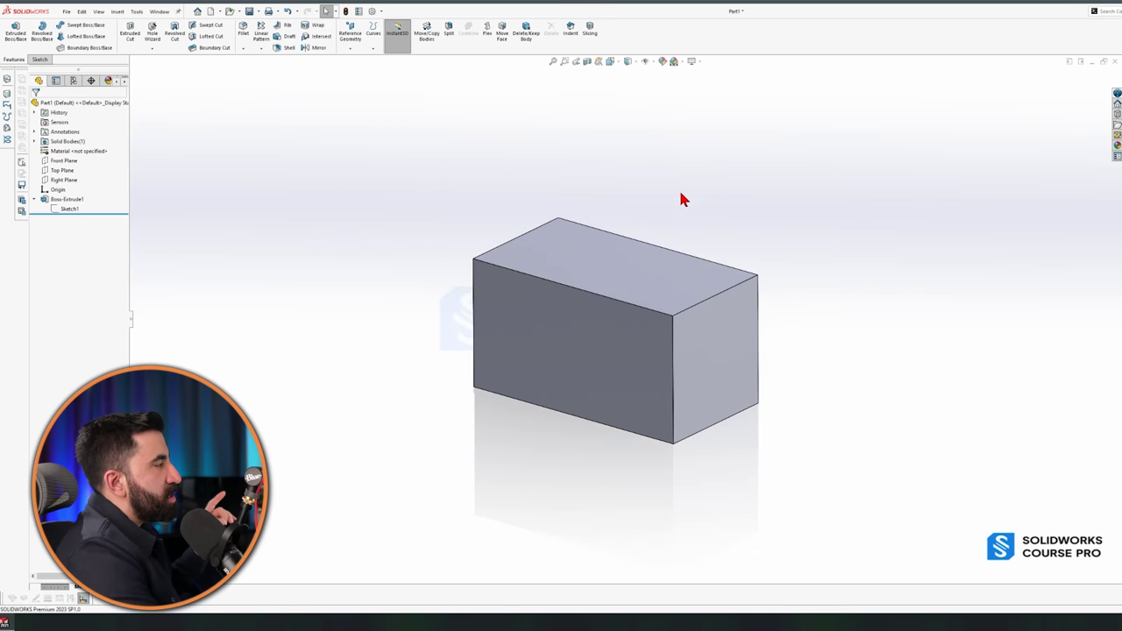
pyautogui.scroll(-4, 678, 202)
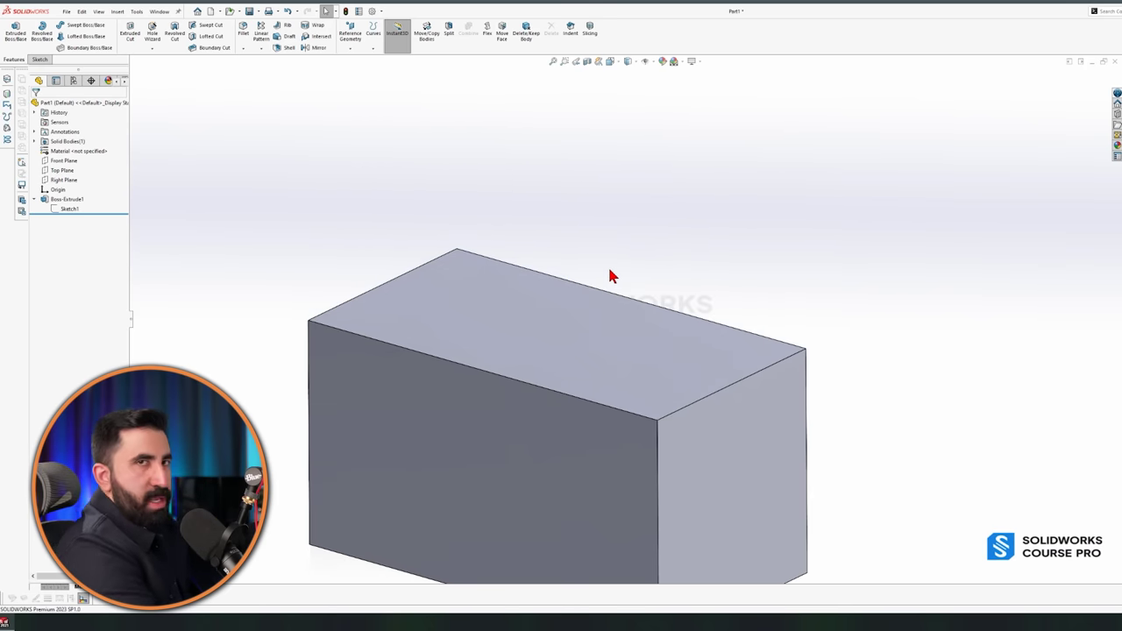
# - Create eight parallel reference planes spaced about 26.14 mm apart, offset from the Front Plane with the direction flipped
pyautogui.scroll(1, 614, 274)
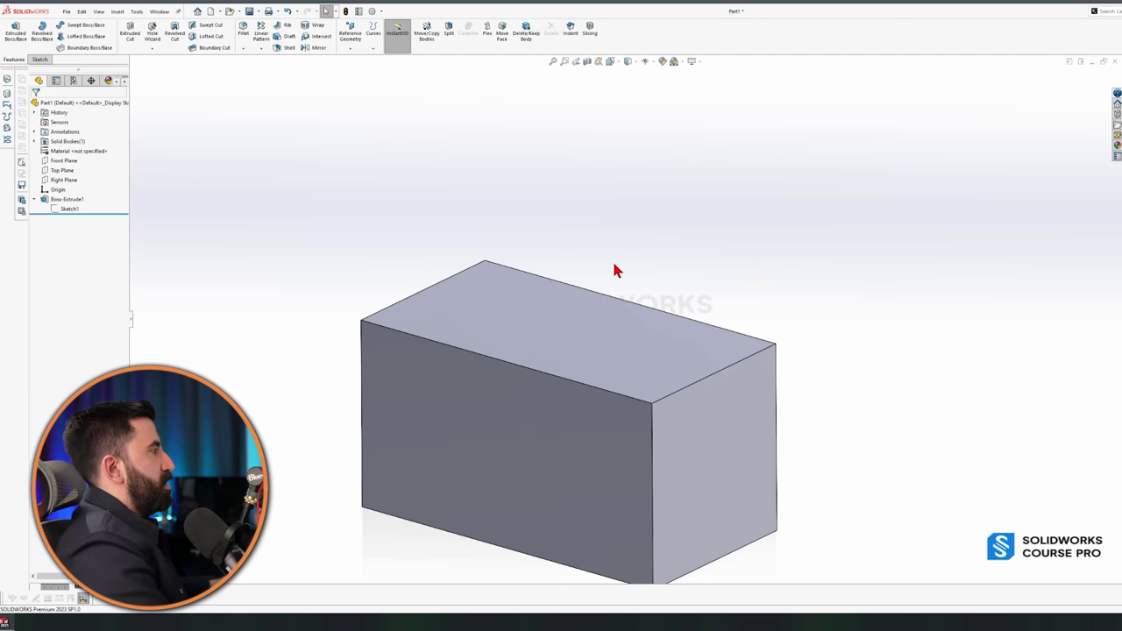
pyautogui.click(65, 163)
pyautogui.keyDown('ctrl'); pyautogui.moveTo(257, 201); pyautogui.dragTo(288, 193); pyautogui.keyUp('ctrl')
pyautogui.click(122, 236)
pyautogui.click(121, 236)
pyautogui.click(122, 235)
pyautogui.click(122, 236)
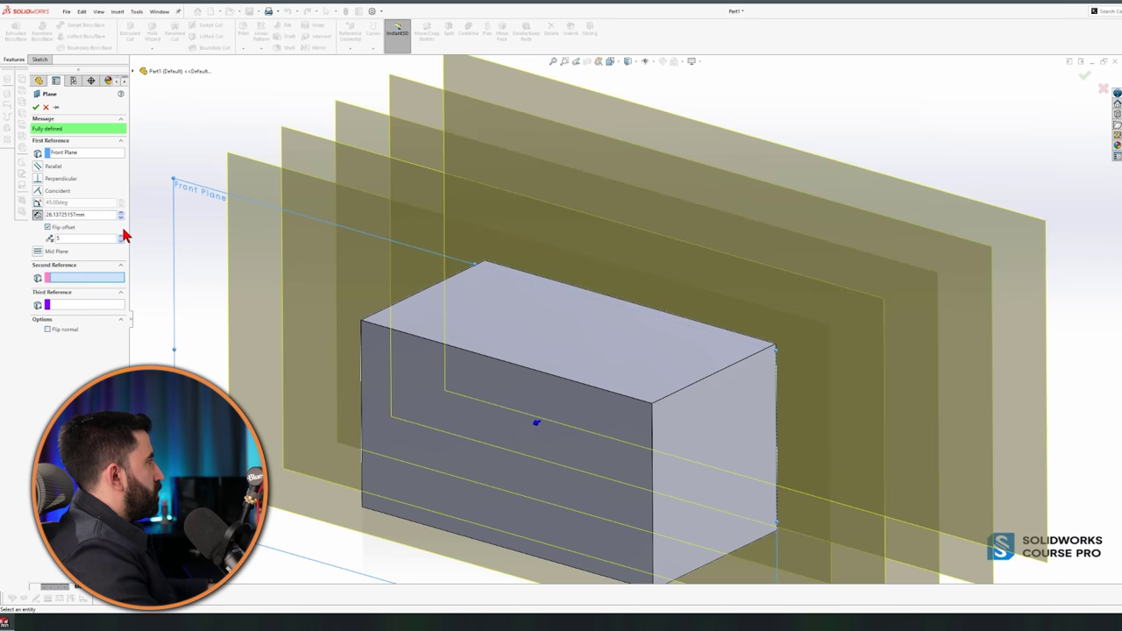
pyautogui.click(121, 236)
pyautogui.click(121, 236)
pyautogui.click(121, 235)
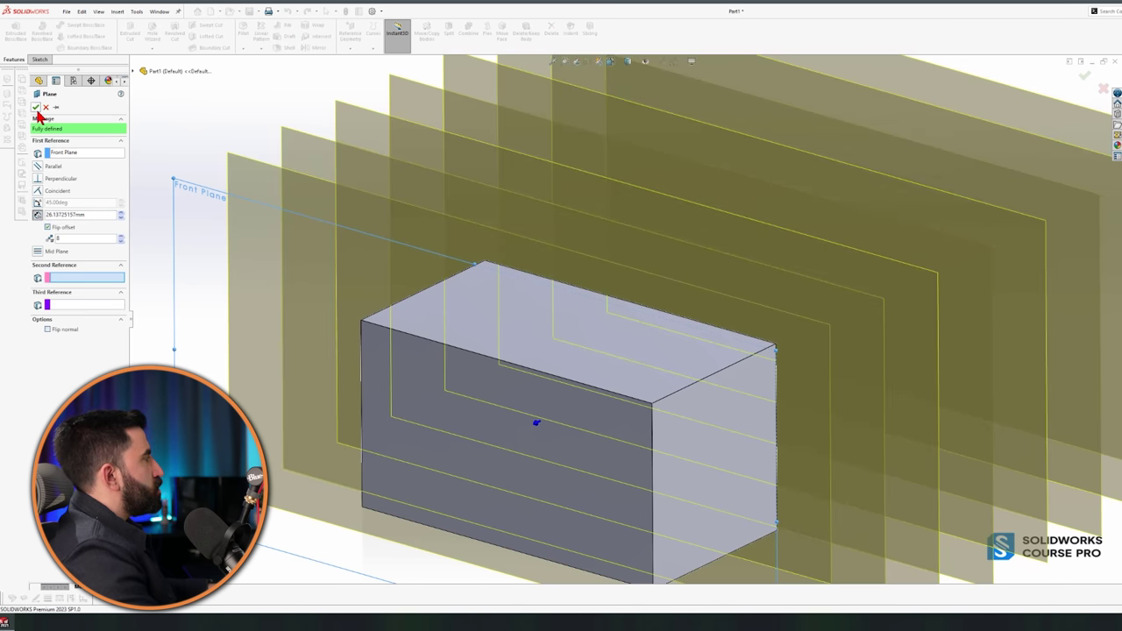
pyautogui.click(36, 106)
# - Select all eight new offset planes and show them beside the block
pyautogui.scroll(3, 658, 353)
pyautogui.moveTo(658, 352); pyautogui.dragTo(69, 224, button='middle')
pyautogui.click(57, 218)
pyautogui.keyDown('shift'); pyautogui.click(58, 286); pyautogui.keyUp('shift')
pyautogui.click(95, 271)
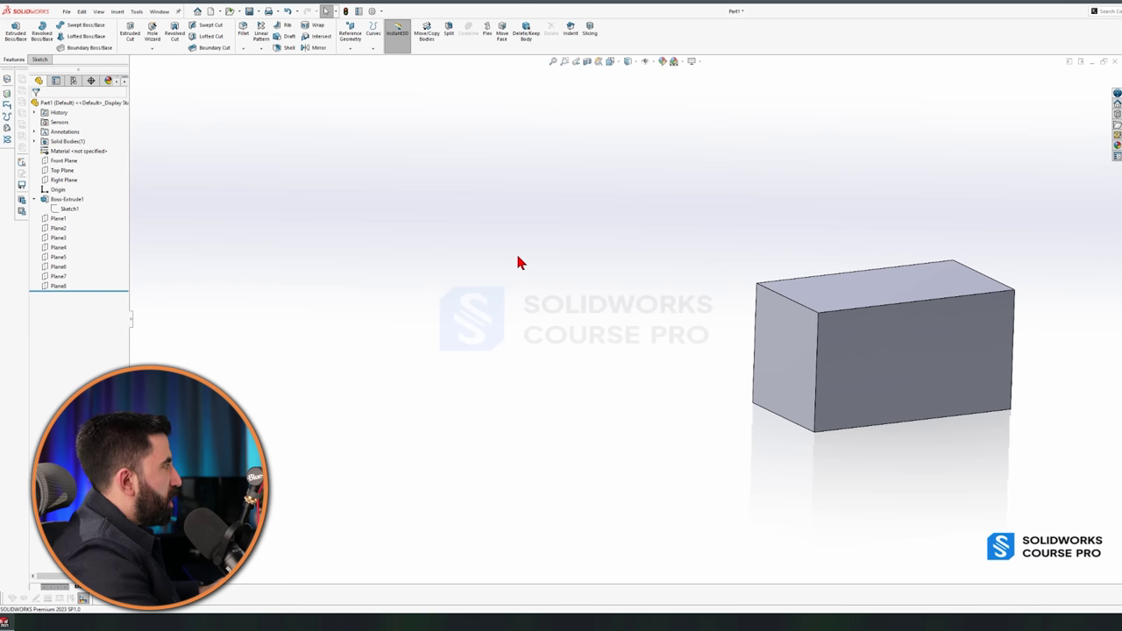
pyautogui.click(58, 217)
pyautogui.keyDown('shift'); pyautogui.click(61, 287); pyautogui.keyUp('shift')
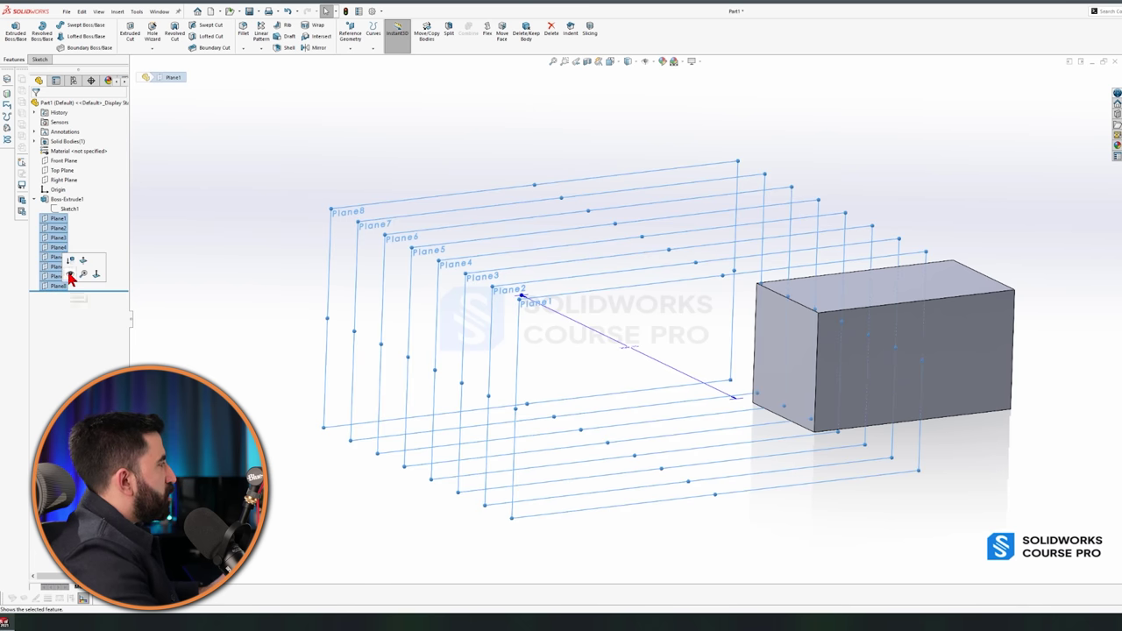
pyautogui.press('Escape')
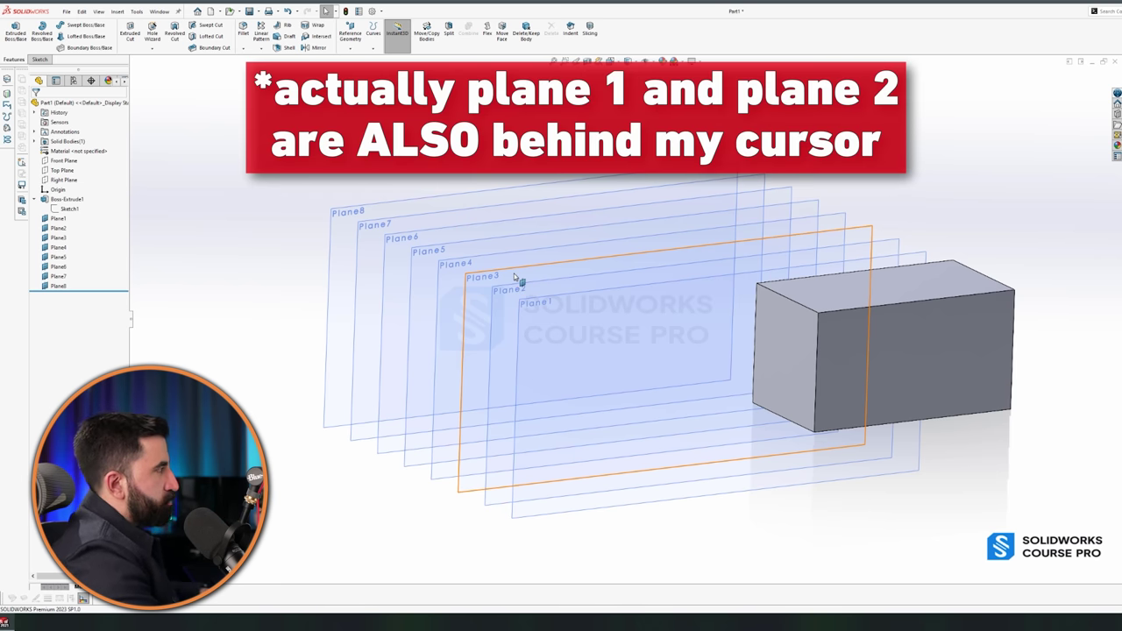
# - Sketch a corner rectangle of about 41 by 36 mm on Plane7, off to the side of the block, and exit the sketch
pyautogui.click(473, 216)
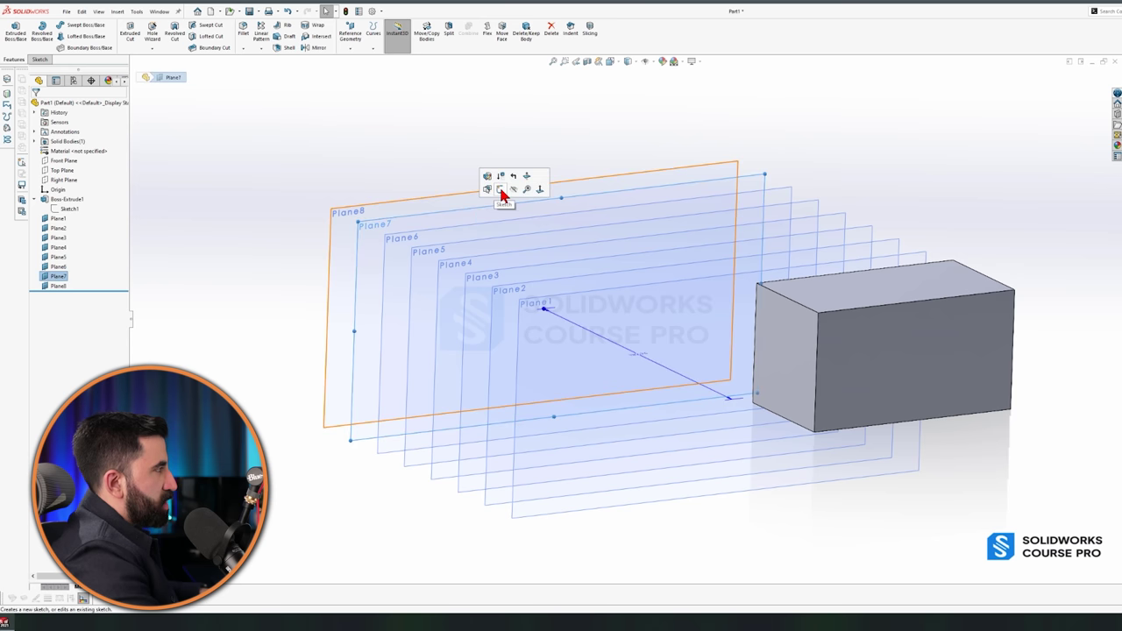
pyautogui.click(503, 188)
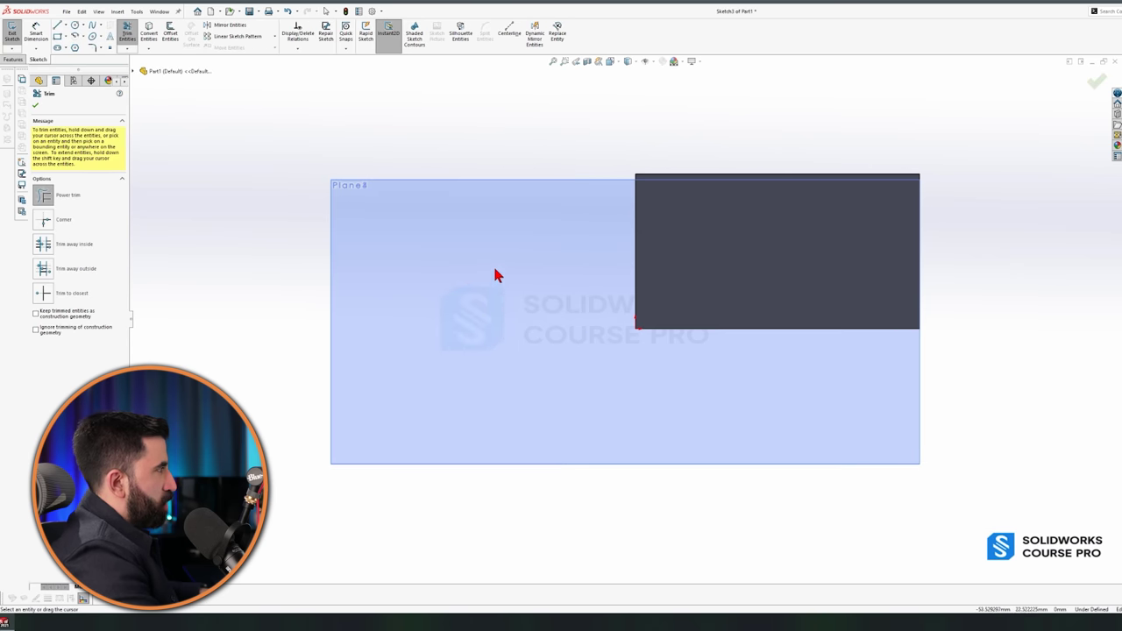
pyautogui.moveTo(511, 222); pyautogui.dragTo(758, 337, button='right')
pyautogui.click(490, 308)
pyautogui.click(598, 402)
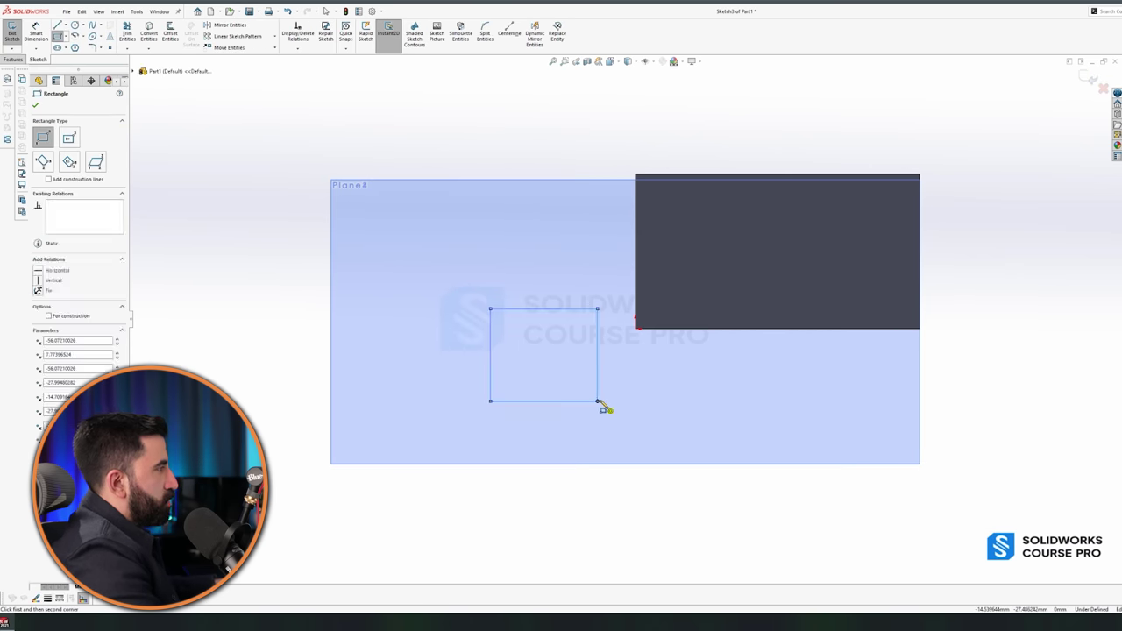
pyautogui.hotkey('ctrl', '7')
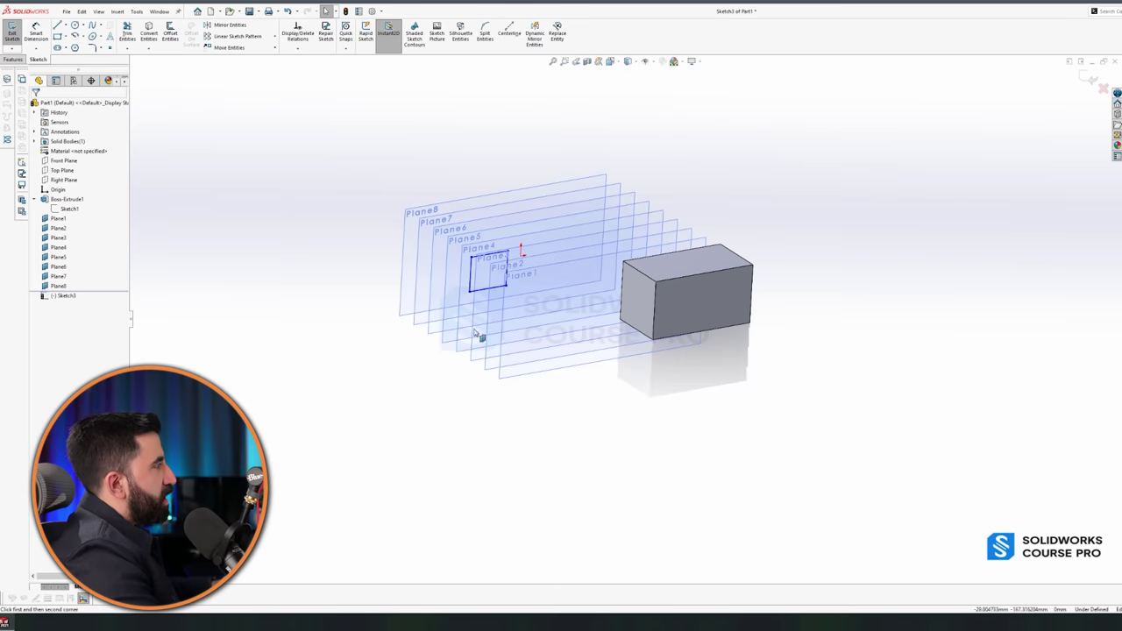
pyautogui.scroll(-3, 491, 406)
pyautogui.moveTo(446, 378)
pyautogui.mouseDown(button='middle')
pyautogui.moveTo(526, 353)
pyautogui.moveTo(494, 363)
pyautogui.moveTo(556, 363)
pyautogui.mouseUp(button='middle')
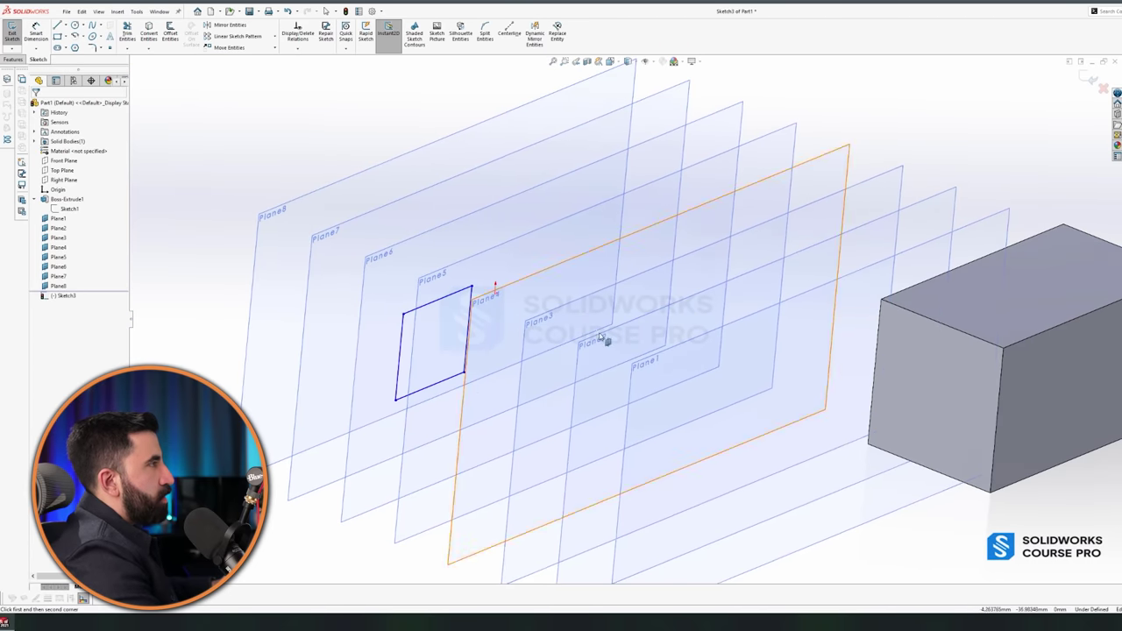
pyautogui.hotkey('ctrl', 'b')
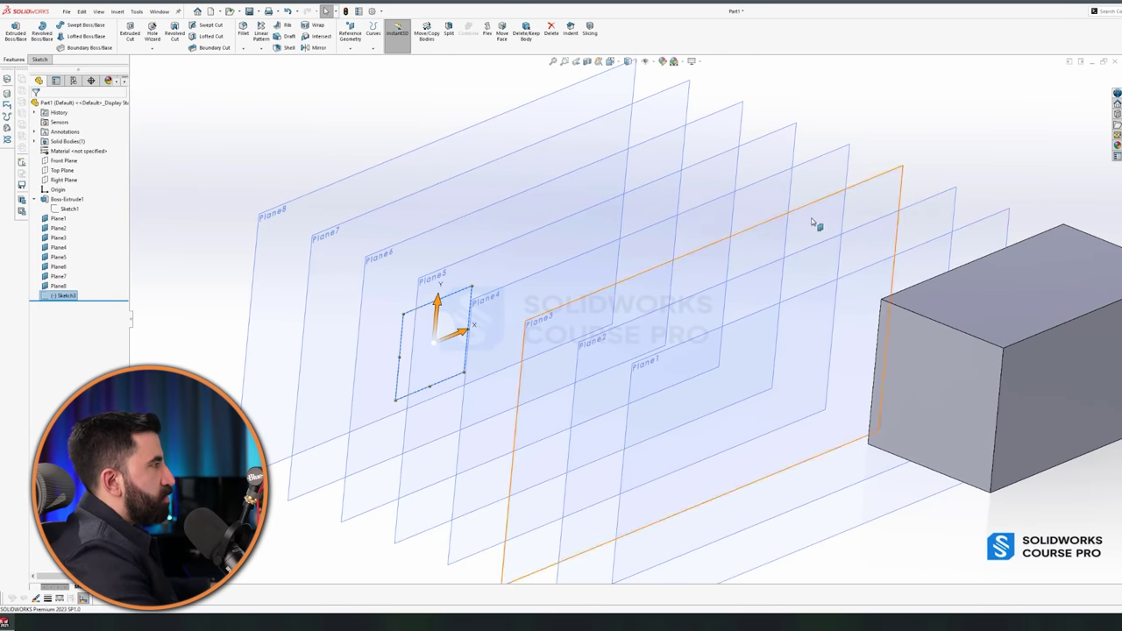
# - Sketch a circle on Plane3, centred within the rectangle's outline, and exit the sketch
pyautogui.click(856, 205)
pyautogui.click(895, 177)
pyautogui.press('c')
pyautogui.click(541, 363)
pyautogui.click(567, 336)
pyautogui.click(1087, 77)
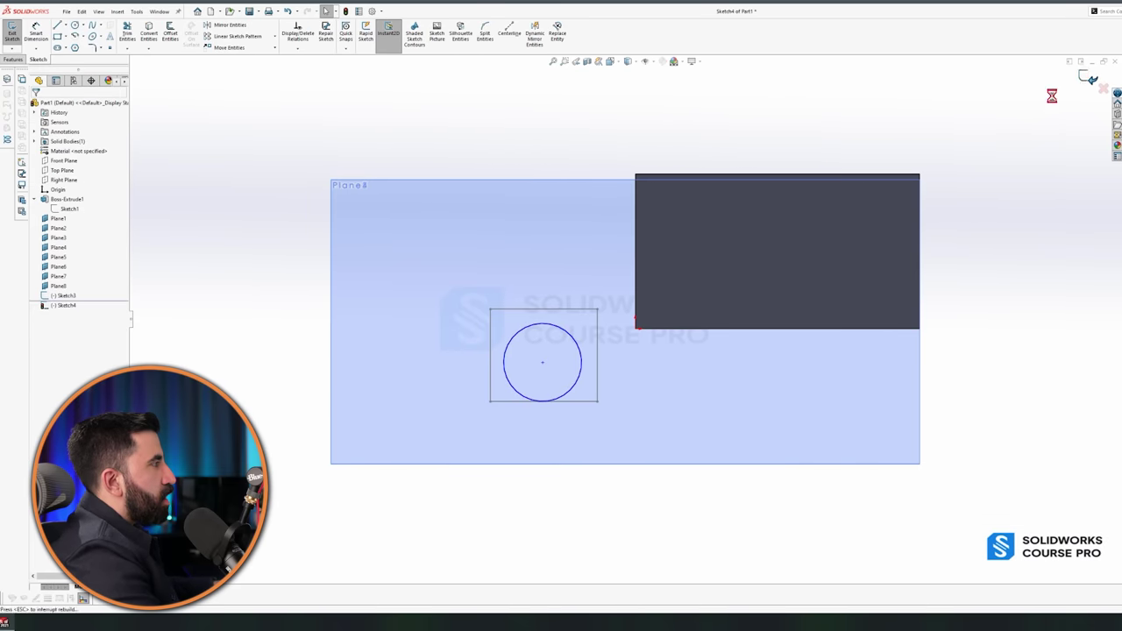
pyautogui.click(664, 187)
pyautogui.hotkey('ctrl', '7')
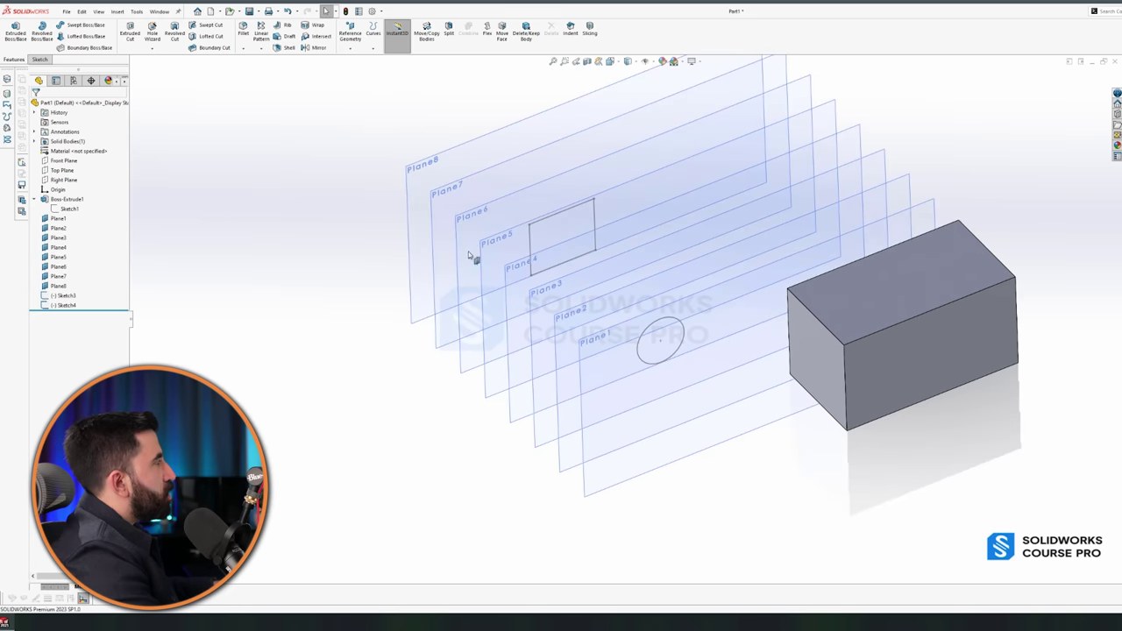
# - Loft a solid between the rectangle on Plane7 and the circle on Plane3
pyautogui.click(82, 39)
pyautogui.click(561, 218)
pyautogui.click(679, 326)
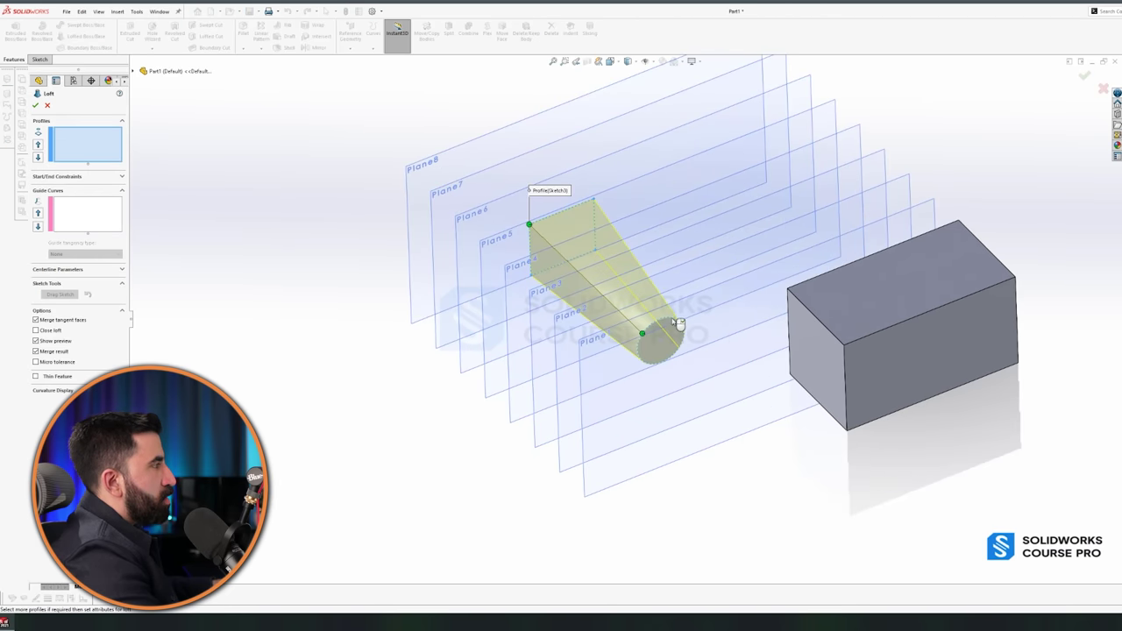
pyautogui.click(28, 102)
pyautogui.moveTo(539, 406); pyautogui.dragTo(741, 376, button='middle')
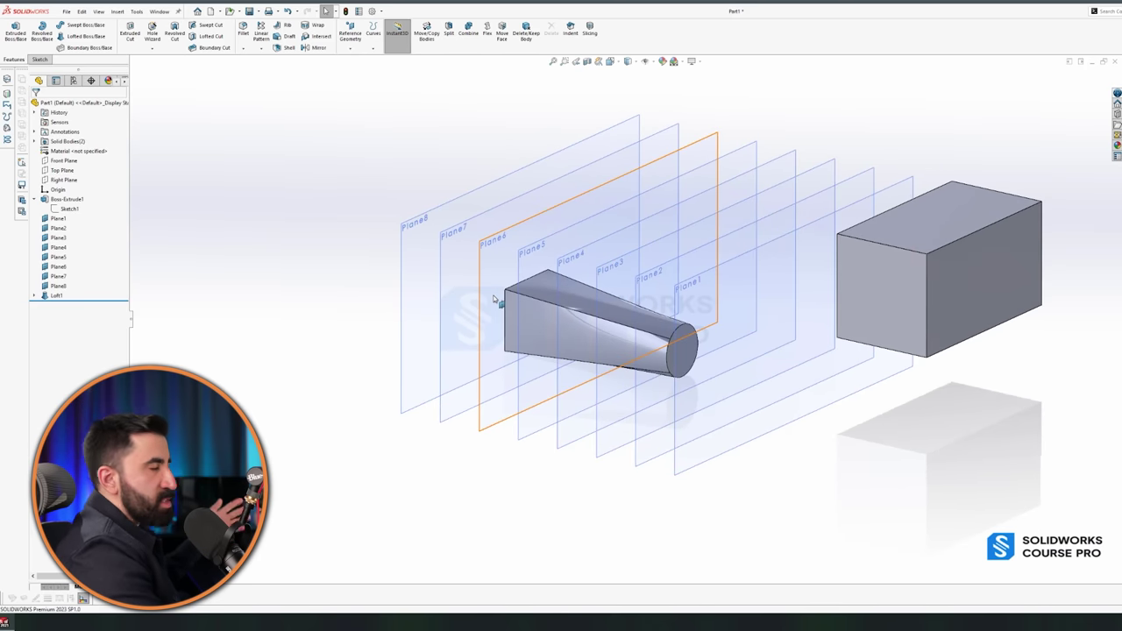
# - Delete the eight offset planes together with the loft, leaving only the original block
pyautogui.click(57, 219)
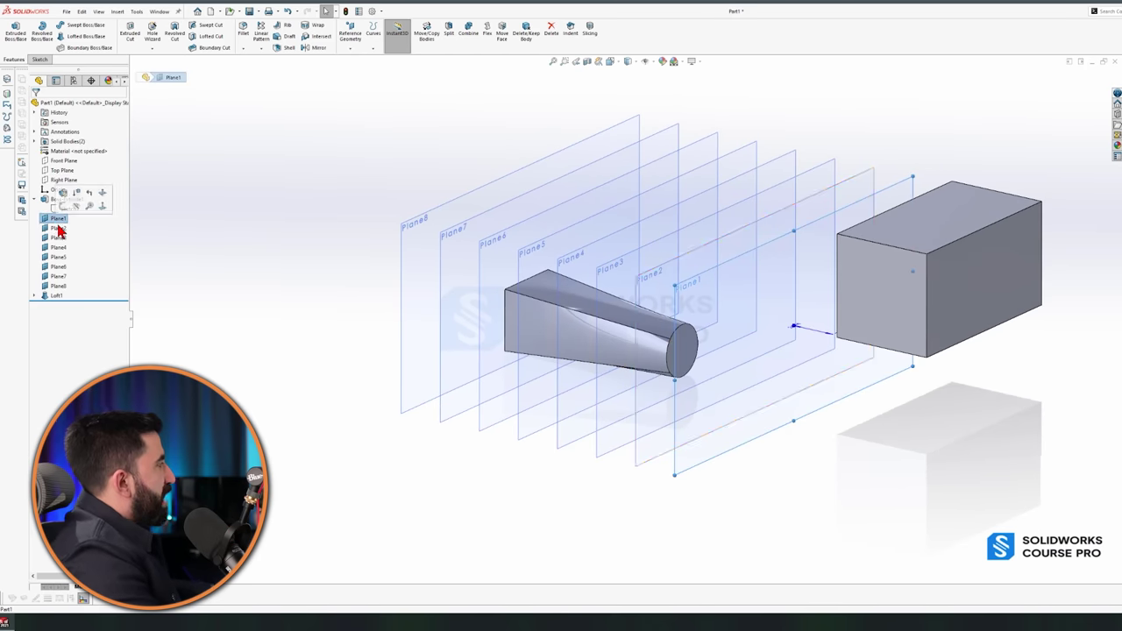
pyautogui.keyDown('shift'); pyautogui.click(57, 298); pyautogui.keyUp('shift')
pyautogui.press('Delete')
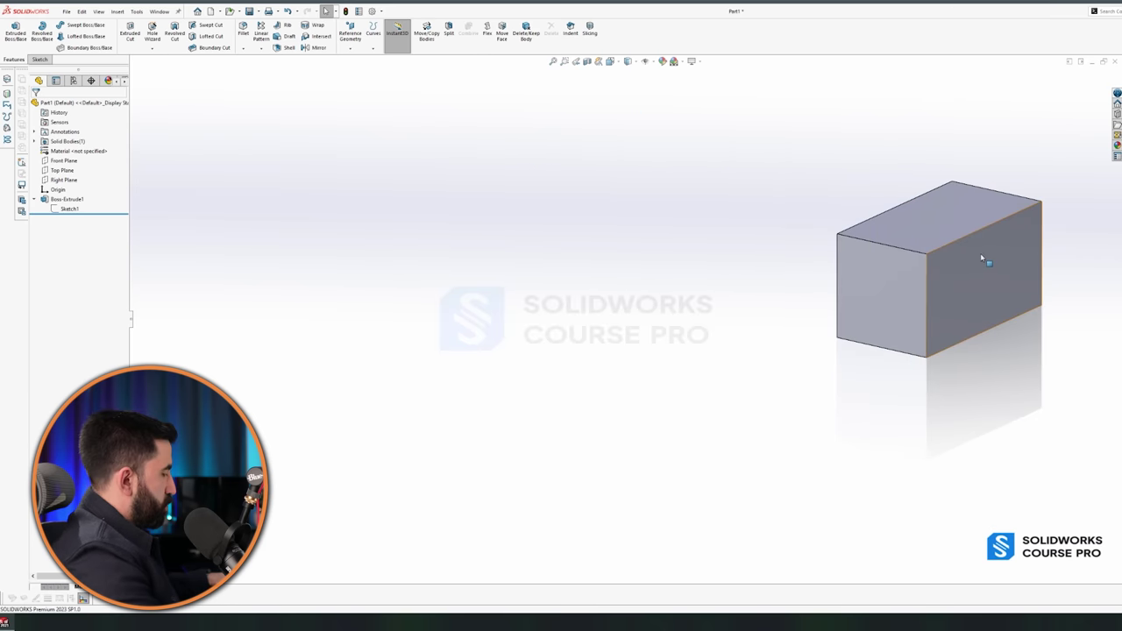
# - Examine the block's flat faces and compare them with the Front and Right planes as possible sketch surfaces
pyautogui.press('f')
pyautogui.click(664, 107)
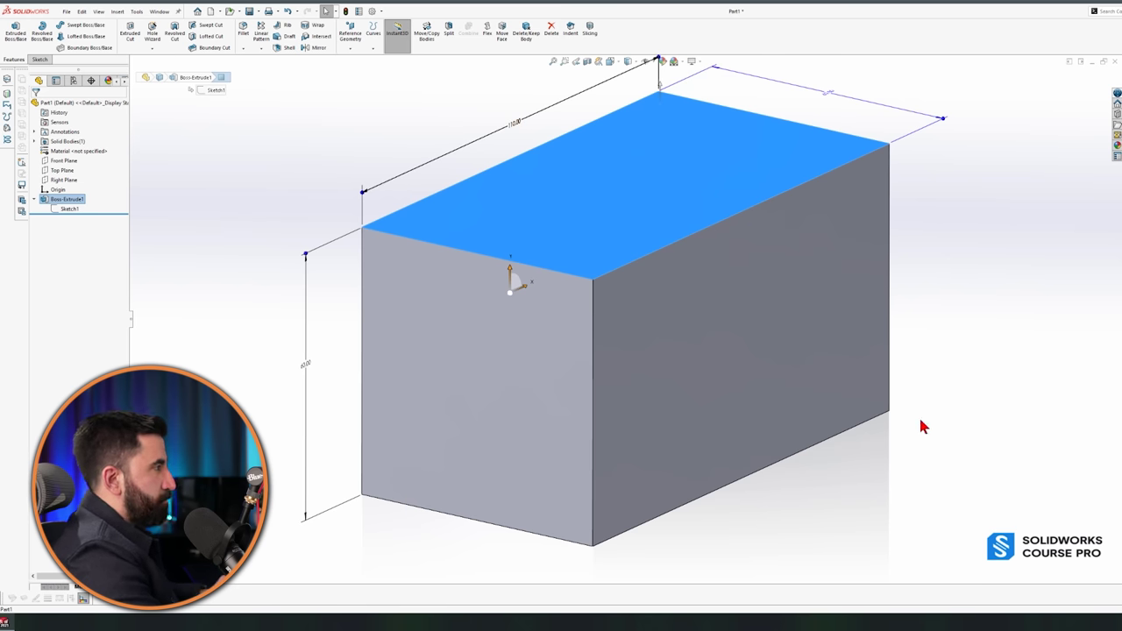
pyautogui.click(964, 323)
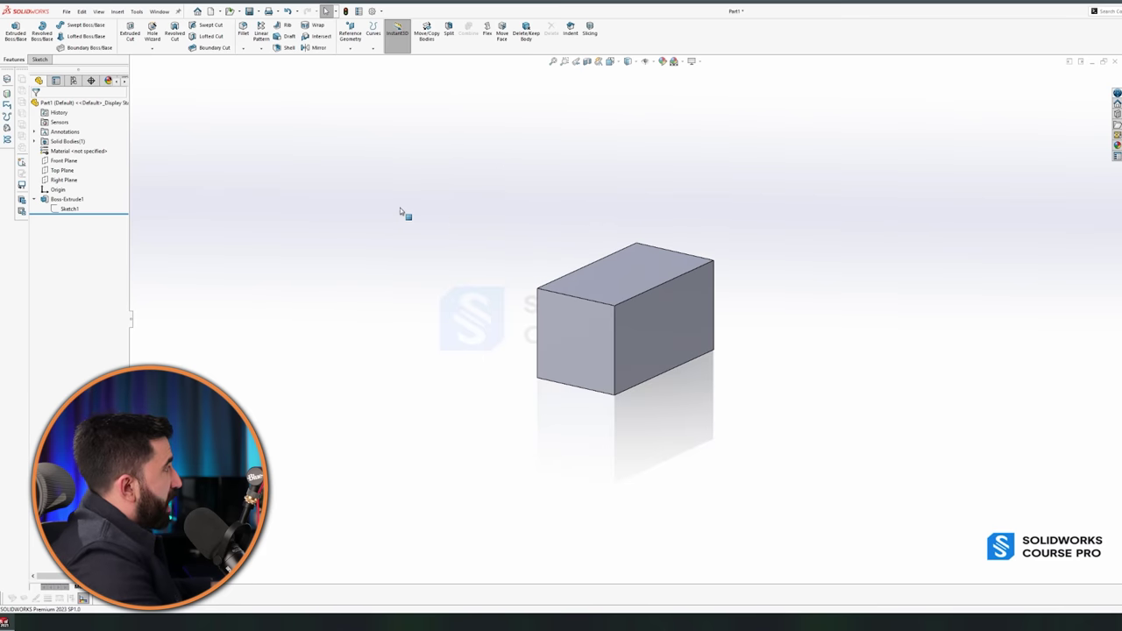
pyautogui.click(63, 161)
pyautogui.click(64, 180)
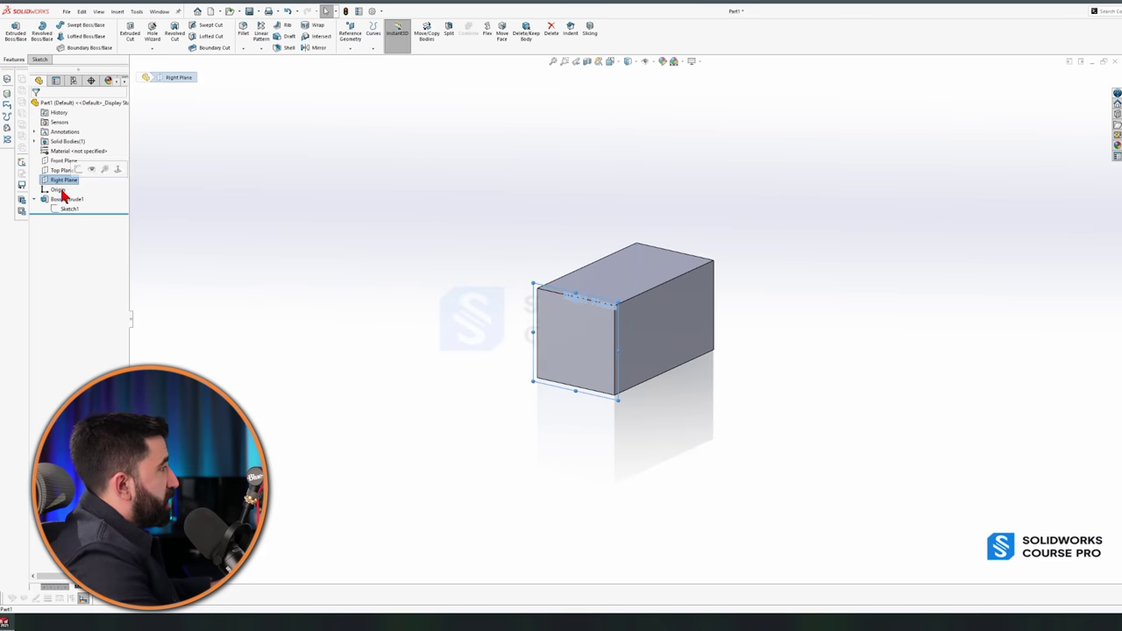
pyautogui.scroll(-2, 686, 289)
pyautogui.scroll(-3, 687, 289)
pyautogui.click(602, 431)
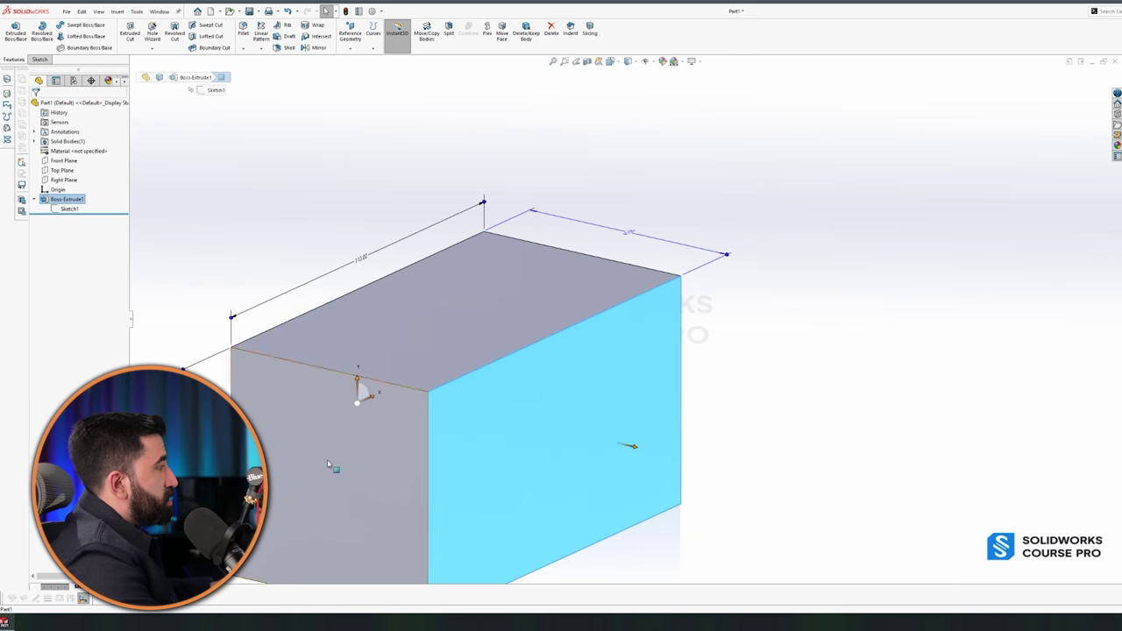
pyautogui.scroll(3, 692, 417)
pyautogui.moveTo(693, 417); pyautogui.dragTo(545, 345, button='middle')
pyautogui.press('Escape')
# - Start a sketch on the block's top face and draw a circle about 21.5 mm in diameter, off-centre towards one short edge
pyautogui.scroll(-1, 545, 351)
pyautogui.click(591, 271)
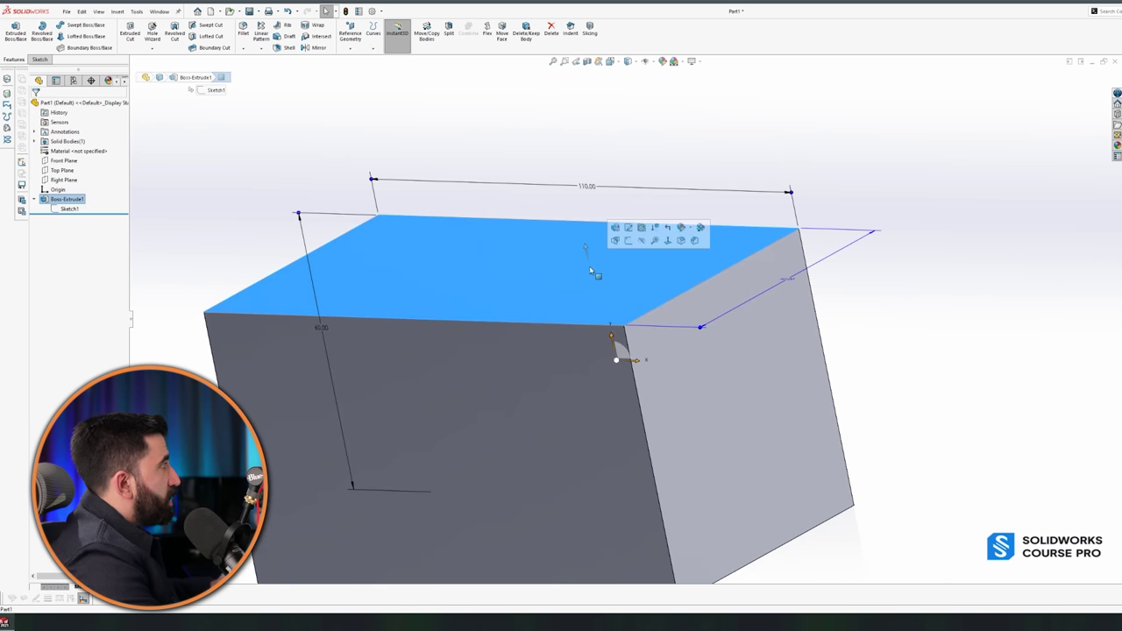
pyautogui.click(39, 59)
pyautogui.click(13, 37)
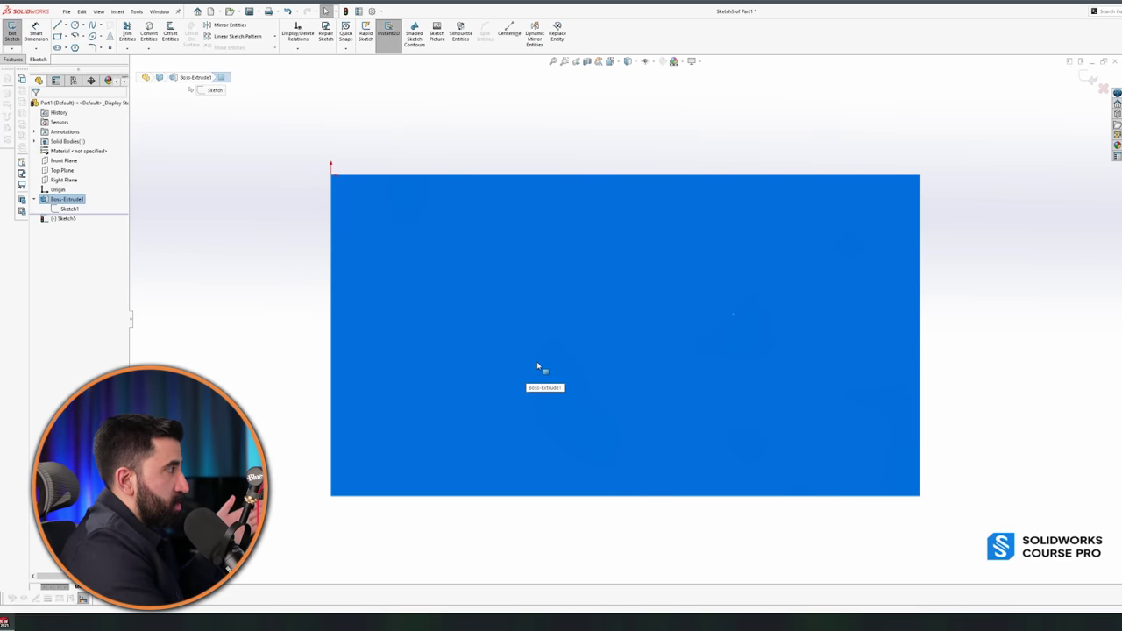
pyautogui.click(75, 25)
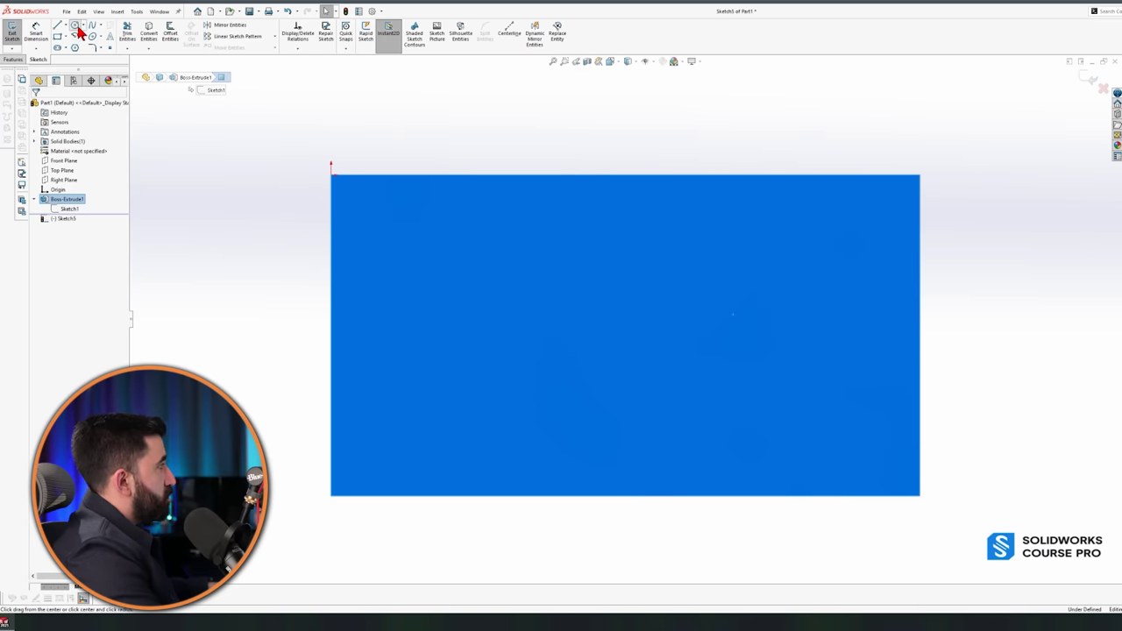
pyautogui.click(542, 351)
pyautogui.click(573, 305)
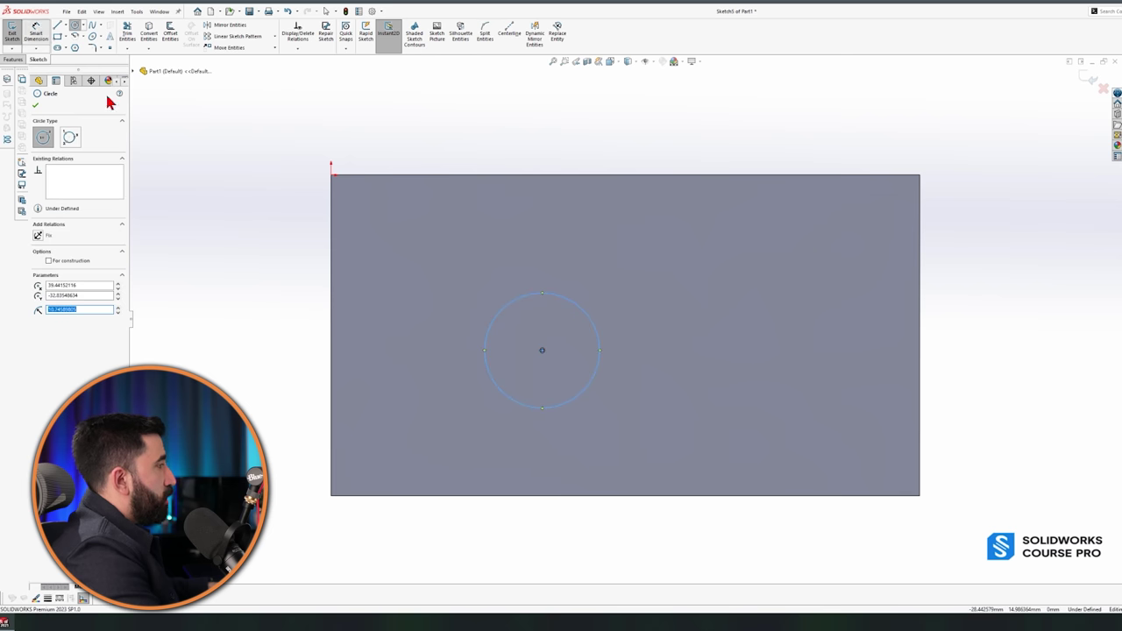
pyautogui.press('Escape')
# - Fully define the circle by dimensioning its centre from one long and one short block edge, plus its diameter
pyautogui.click(580, 497)
pyautogui.click(543, 352)
pyautogui.click(293, 384)
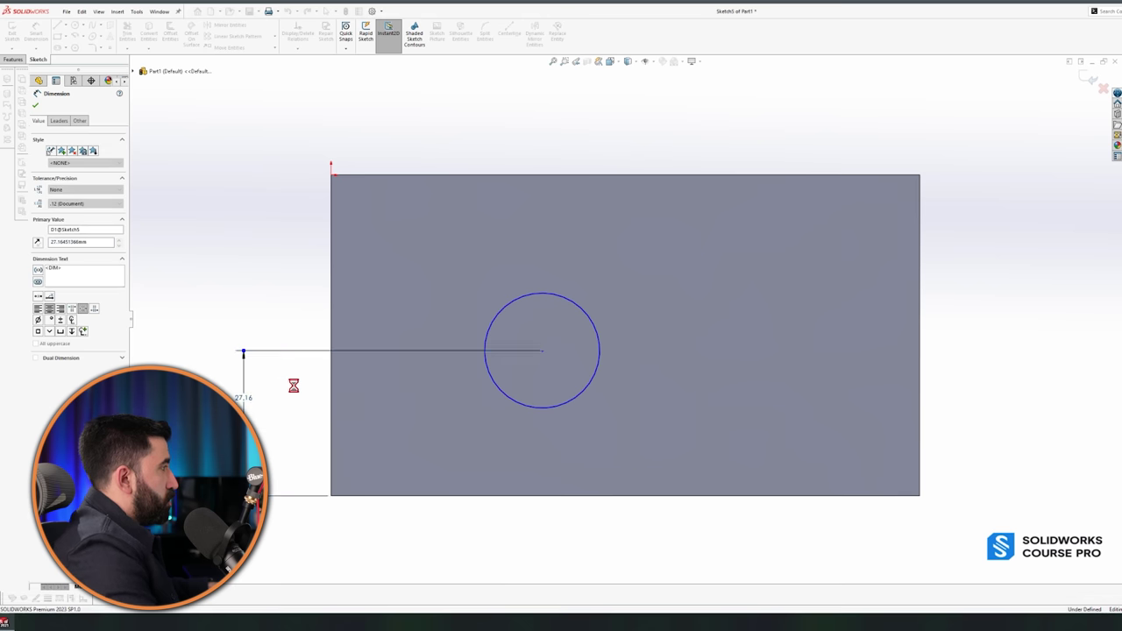
pyautogui.press('Escape')
pyautogui.click(543, 350)
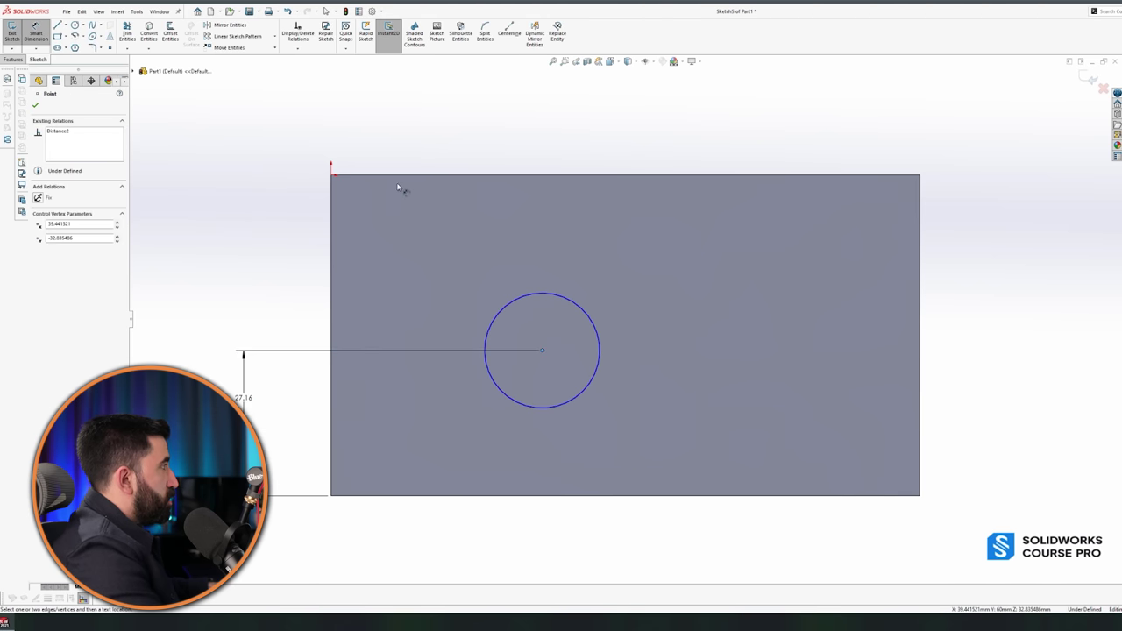
pyautogui.click(332, 212)
pyautogui.click(412, 133)
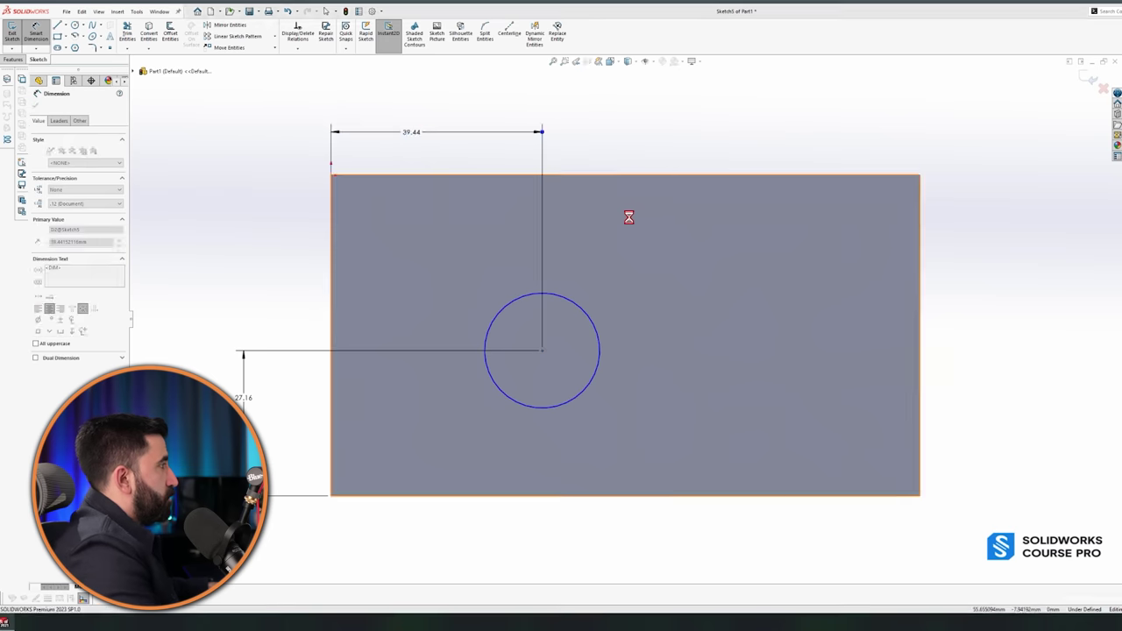
pyautogui.click(579, 310)
pyautogui.click(659, 262)
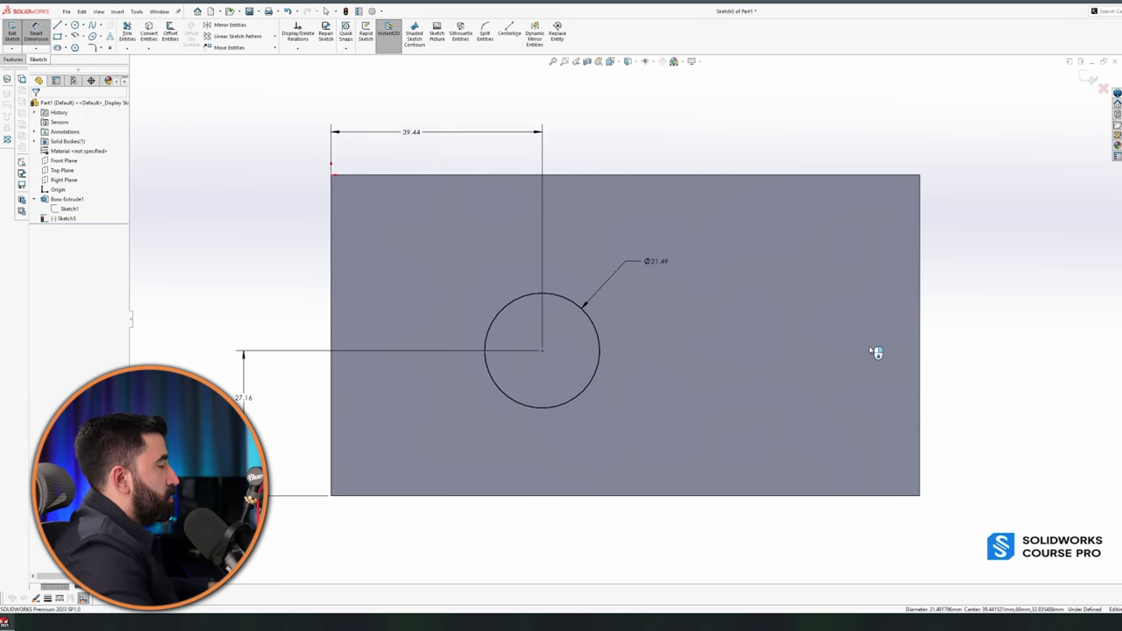
pyautogui.press('Return')
pyautogui.press('Escape')
# - Cut the circle 45 mm deep into the block's top face with a blind Extruded Cut and inspect the hole
pyautogui.moveTo(546, 498)
pyautogui.mouseDown(button='middle')
pyautogui.moveTo(561, 351)
pyautogui.moveTo(639, 368)
pyautogui.moveTo(593, 394)
pyautogui.mouseUp(button='middle')
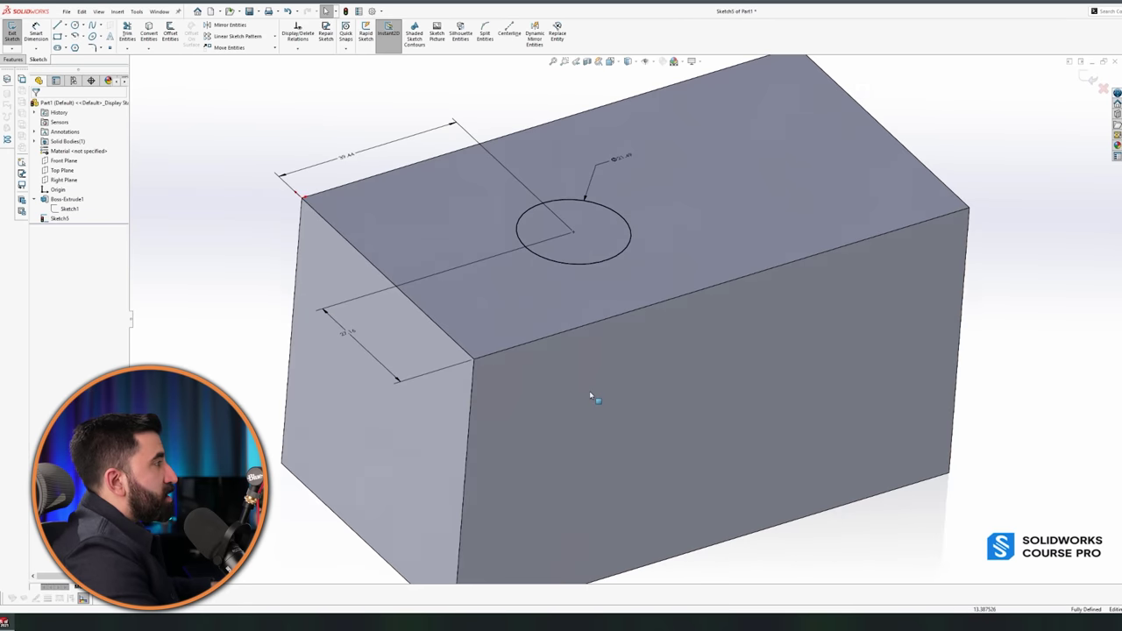
pyautogui.click(13, 60)
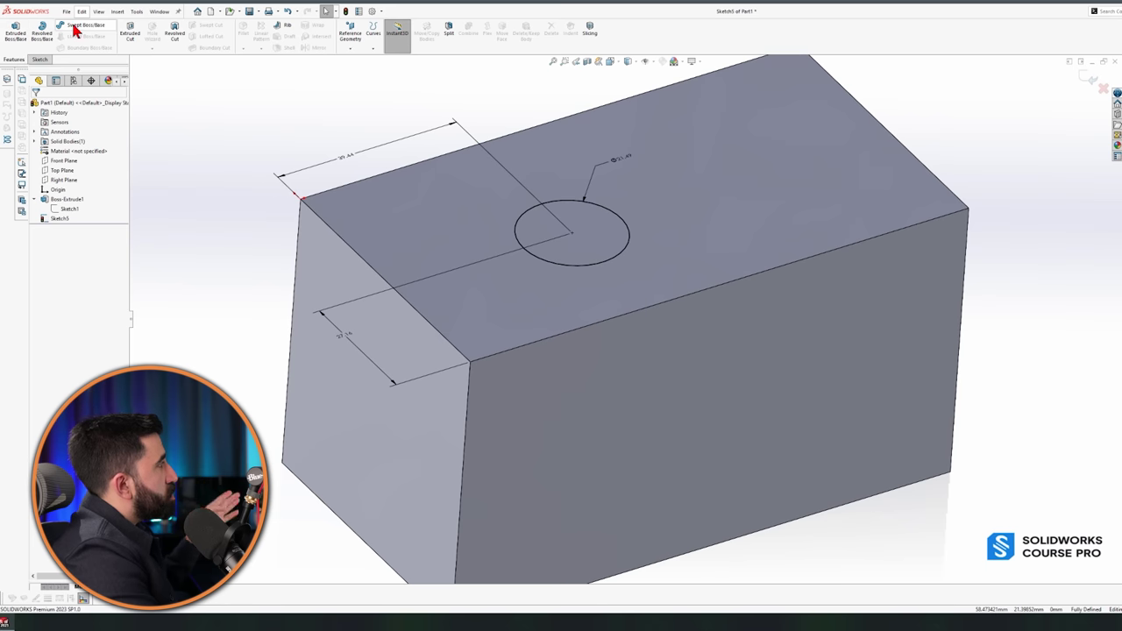
pyautogui.click(131, 29)
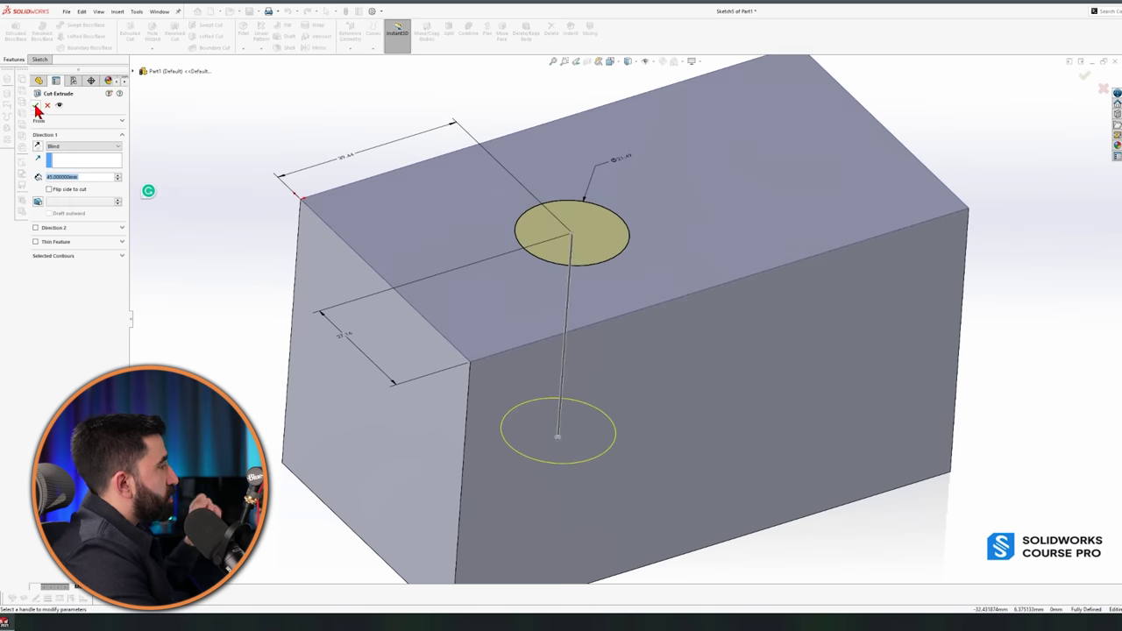
pyautogui.click(36, 106)
pyautogui.scroll(3, 657, 188)
pyautogui.moveTo(657, 188); pyautogui.dragTo(651, 400, button='middle')
pyautogui.scroll(-3, 685, 373)
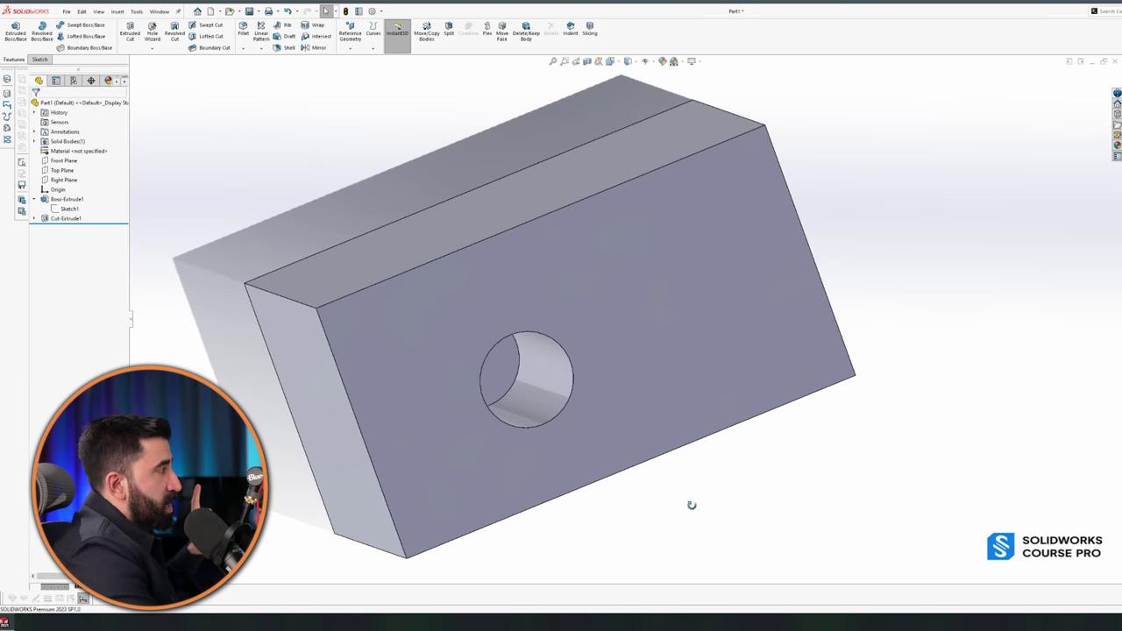
pyautogui.moveTo(694, 523); pyautogui.dragTo(682, 401, button='middle')
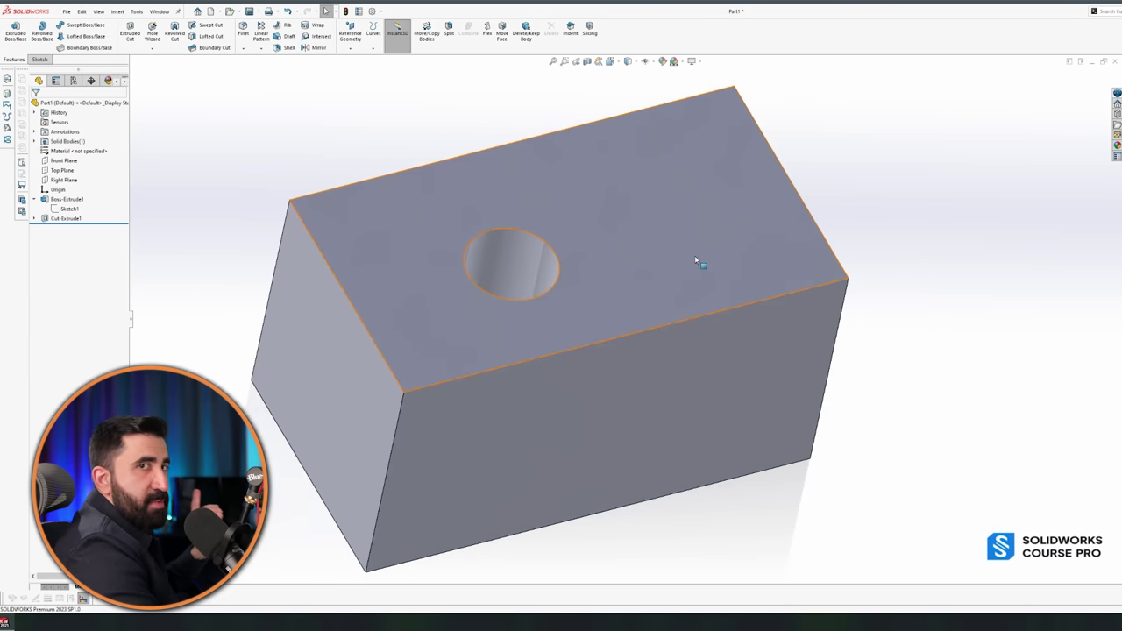
# - Inspect the hole in the block's top face and the Extruded Cut feature that produced it
pyautogui.scroll(-5, 640, 294)
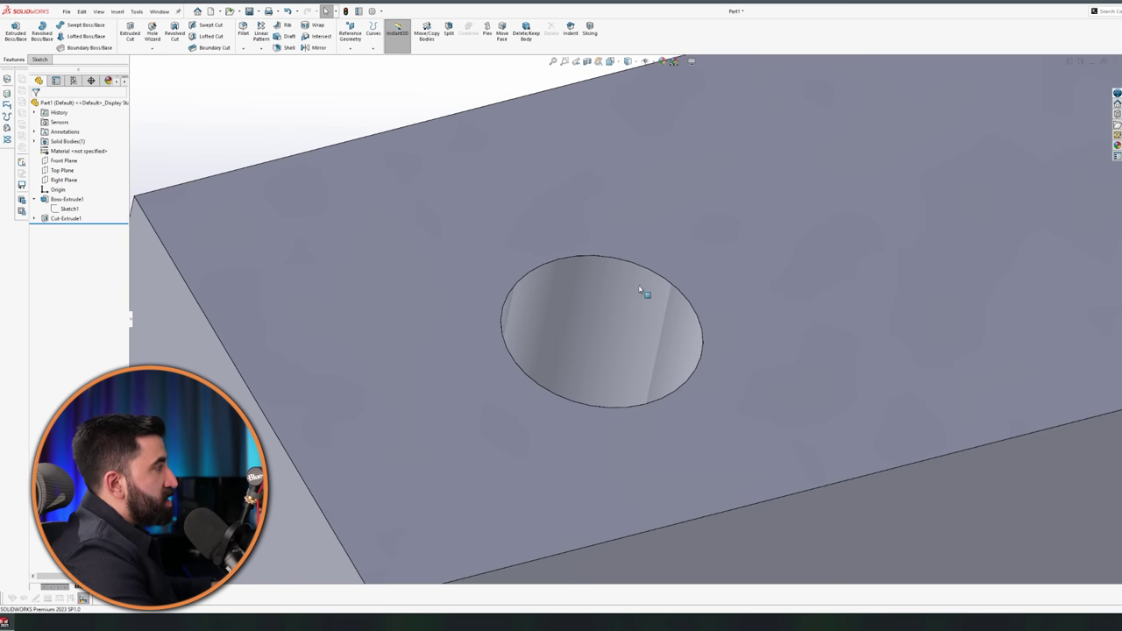
pyautogui.click(590, 302)
pyautogui.scroll(5, 614, 368)
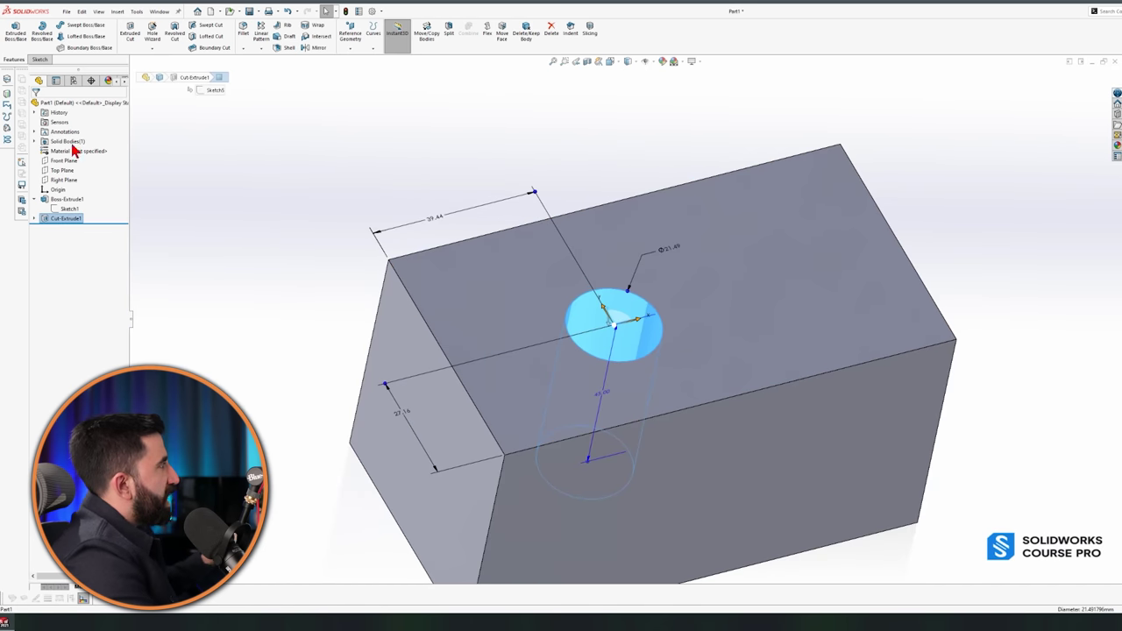
pyautogui.click(39, 60)
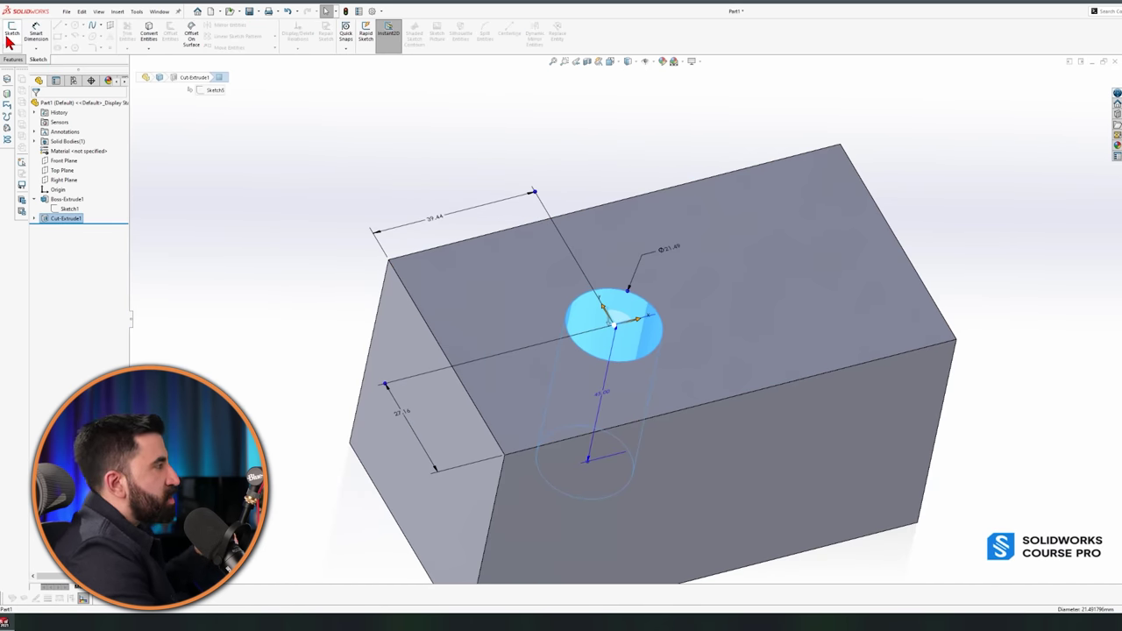
pyautogui.press('Escape')
pyautogui.scroll(3, 707, 343)
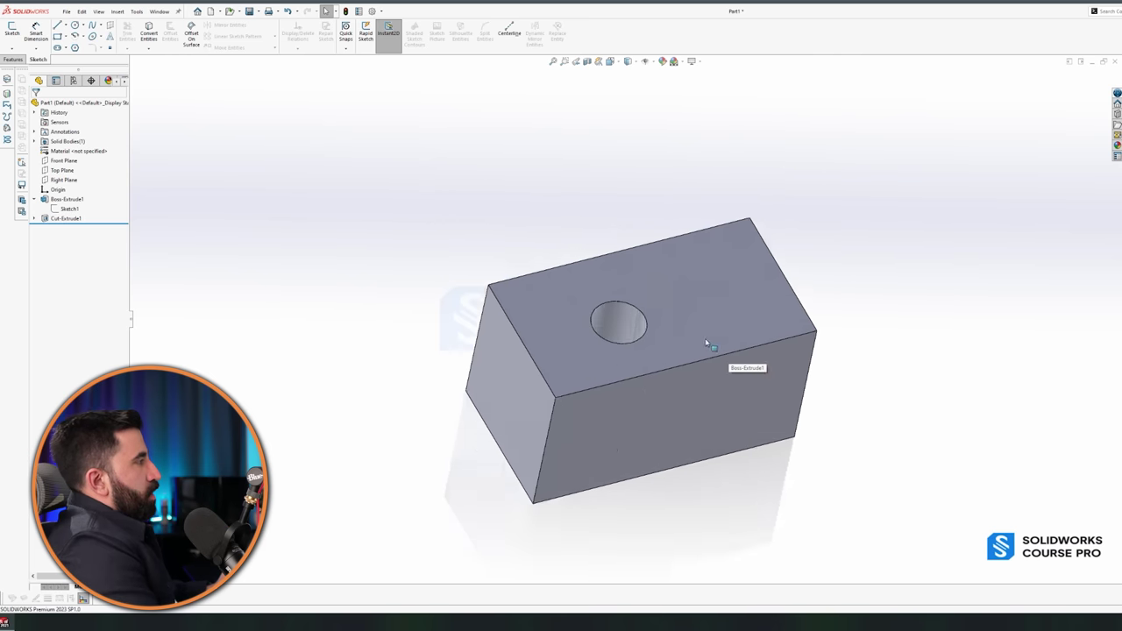
pyautogui.scroll(-2, 667, 355)
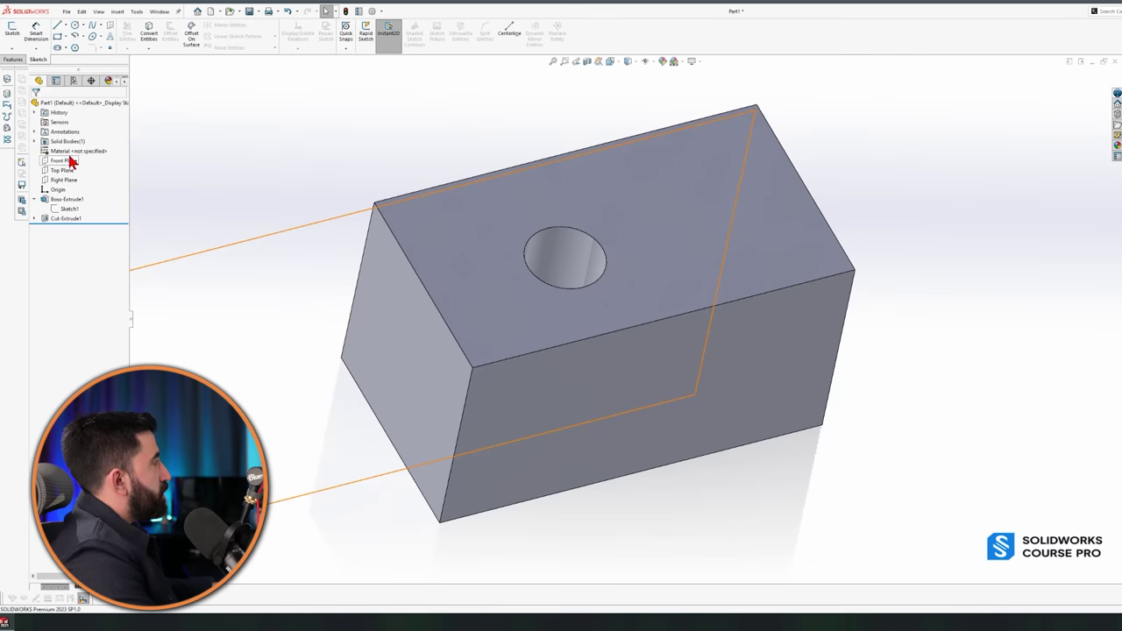
# - Show the Front, Top and Right planes around the block
pyautogui.click(61, 170)
pyautogui.keyDown('ctrl'); pyautogui.click(63, 179); pyautogui.keyUp('ctrl')
pyautogui.scroll(5, 628, 319)
pyautogui.moveTo(659, 518); pyautogui.dragTo(647, 312, button='middle')
pyautogui.scroll(-5, 647, 312)
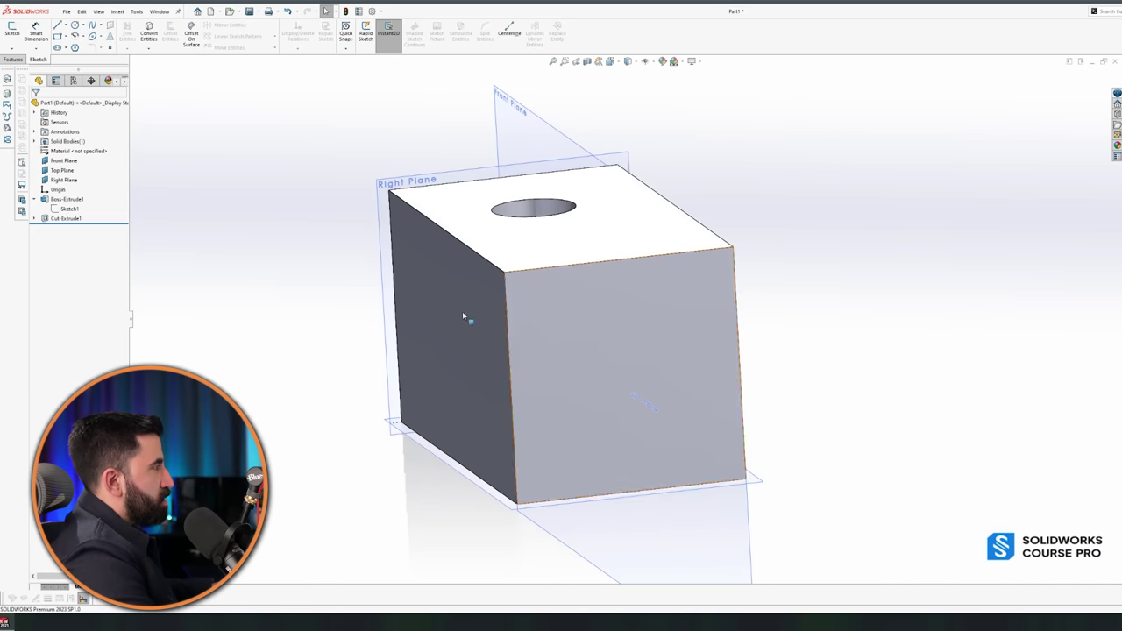
# - Examine how the block's outer faces sit relative to the displayed Front, Top and Right planes
pyautogui.scroll(5, 719, 304)
pyautogui.moveTo(719, 304); pyautogui.dragTo(659, 351, button='middle')
pyautogui.scroll(-5, 301, 288)
pyautogui.click(301, 288)
pyautogui.scroll(5, 575, 345)
pyautogui.moveTo(575, 344); pyautogui.dragTo(627, 514, button='middle')
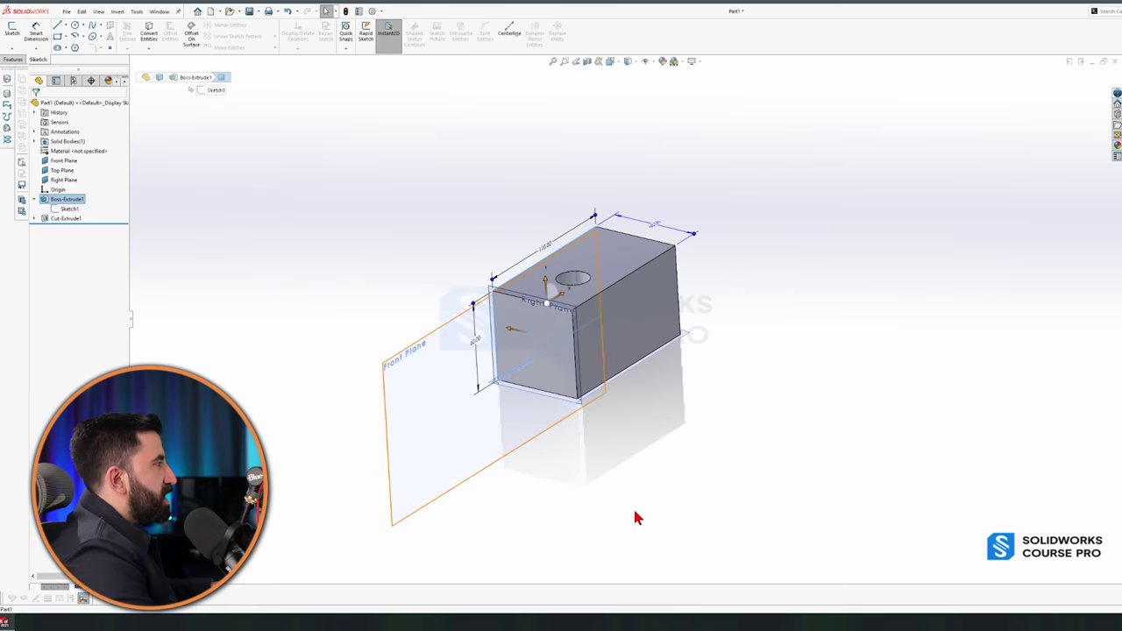
pyautogui.click(626, 514)
pyautogui.scroll(-5, 561, 386)
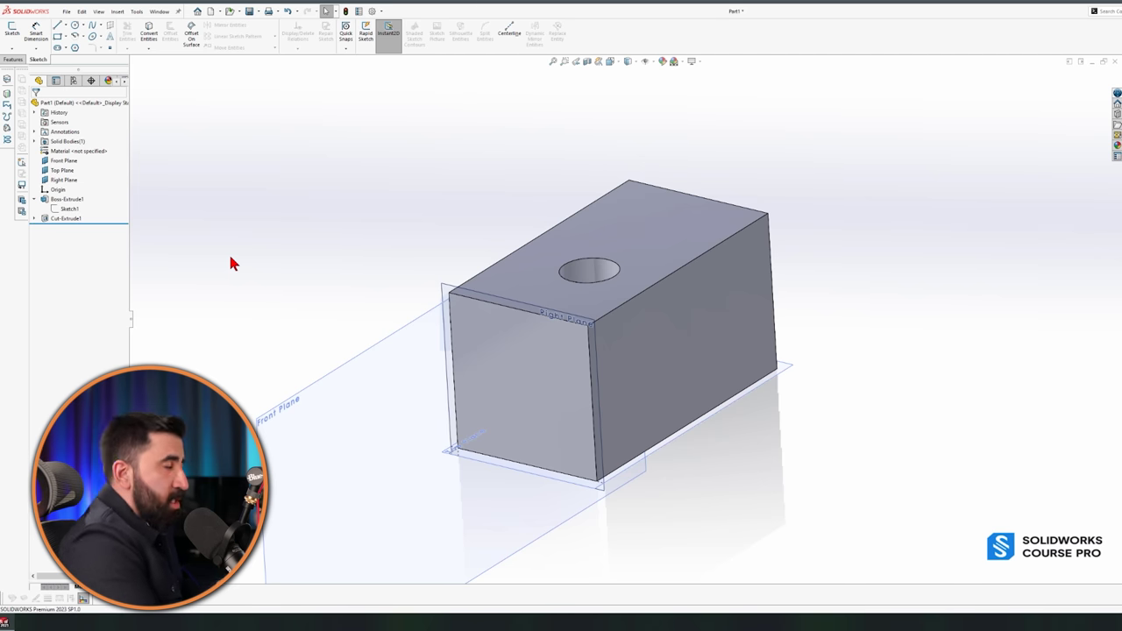
pyautogui.scroll(2, 404, 336)
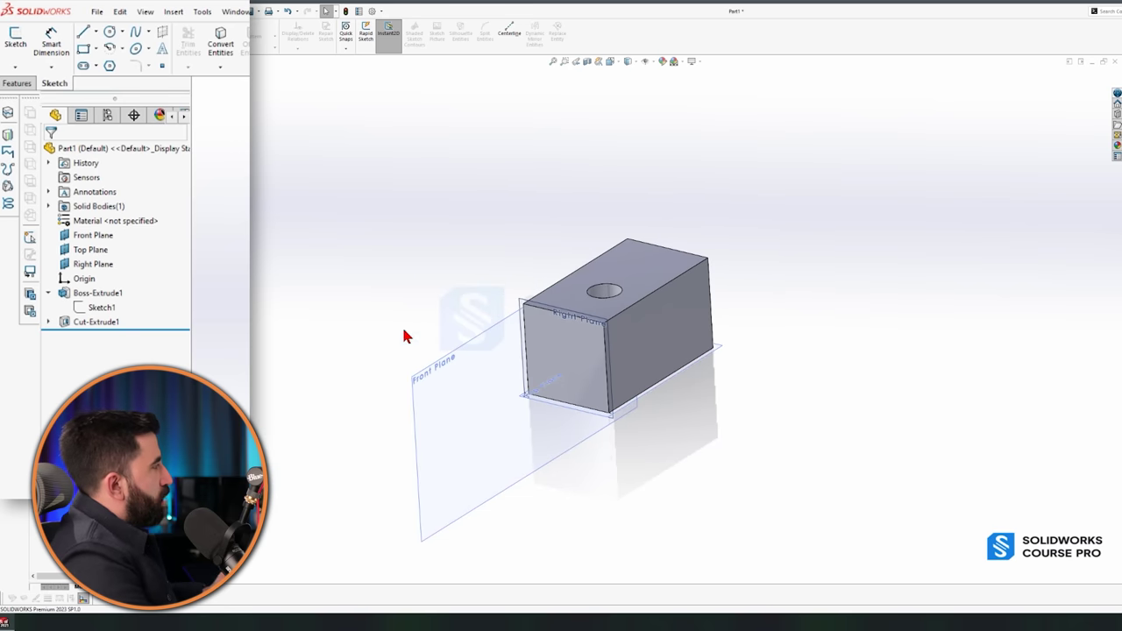
# - Hide the Front, Top and Right planes and fit the block to the view
pyautogui.click(92, 235)
pyautogui.keyDown('shift'); pyautogui.click(103, 267); pyautogui.keyUp('shift')
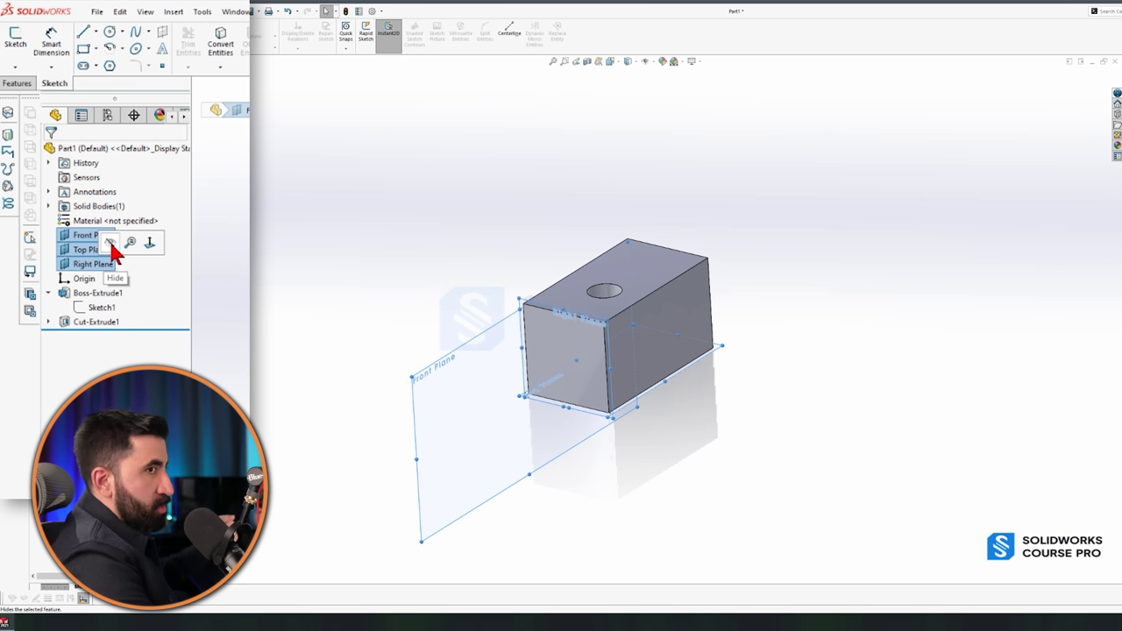
pyautogui.click(111, 245)
pyautogui.press('f')
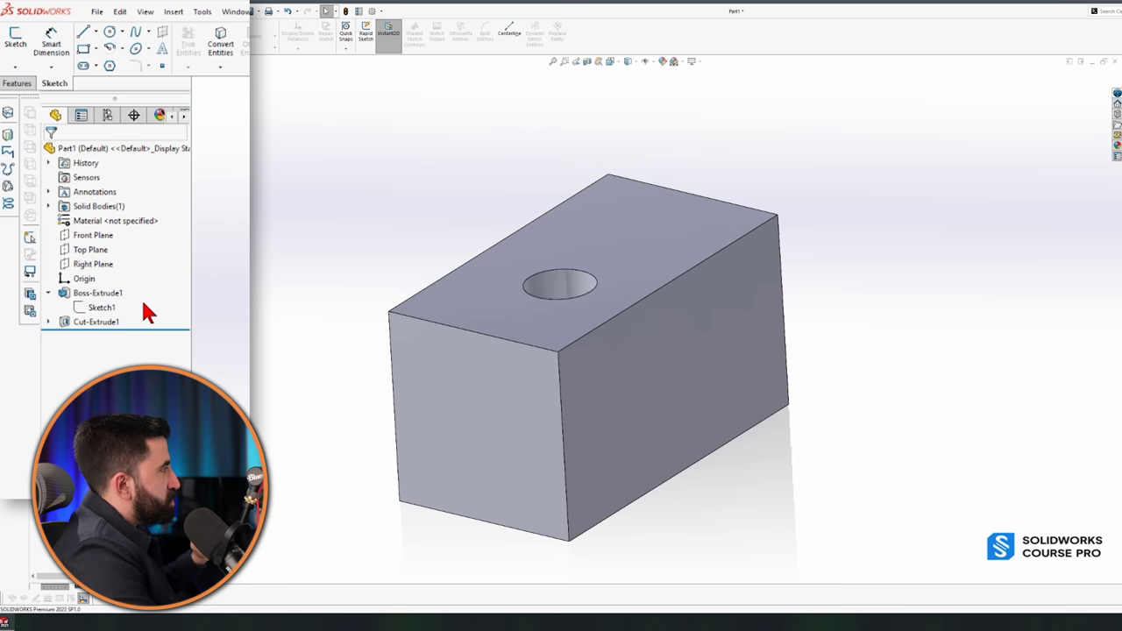
# - Open the block's base sketch, Sketch1, for editing and check its rectangle lines
pyautogui.click(97, 311)
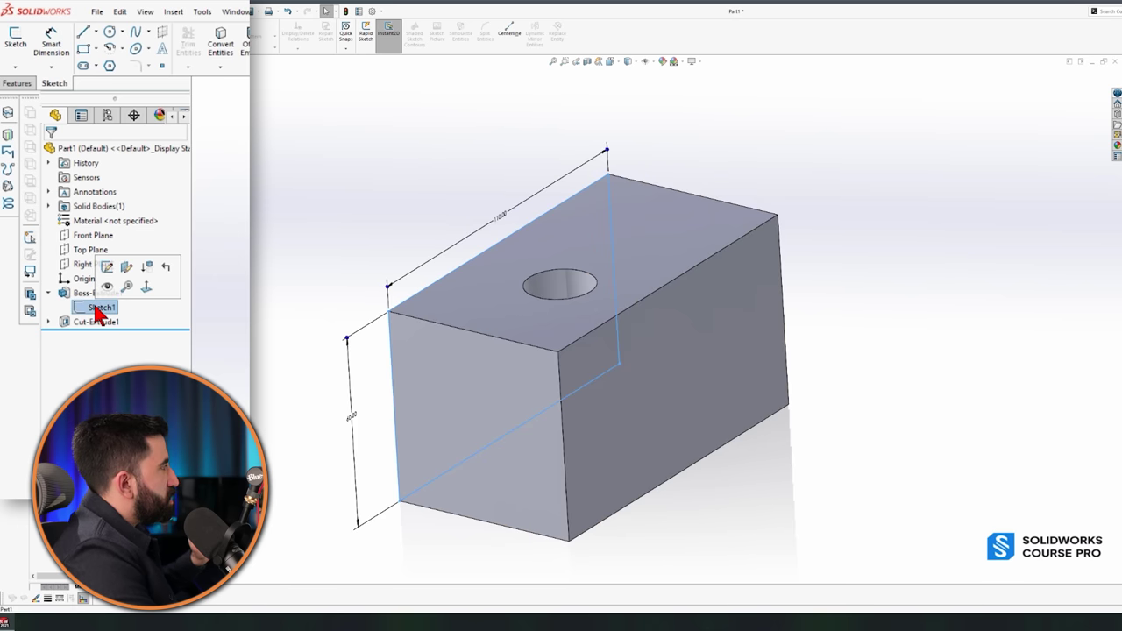
pyautogui.click(110, 268)
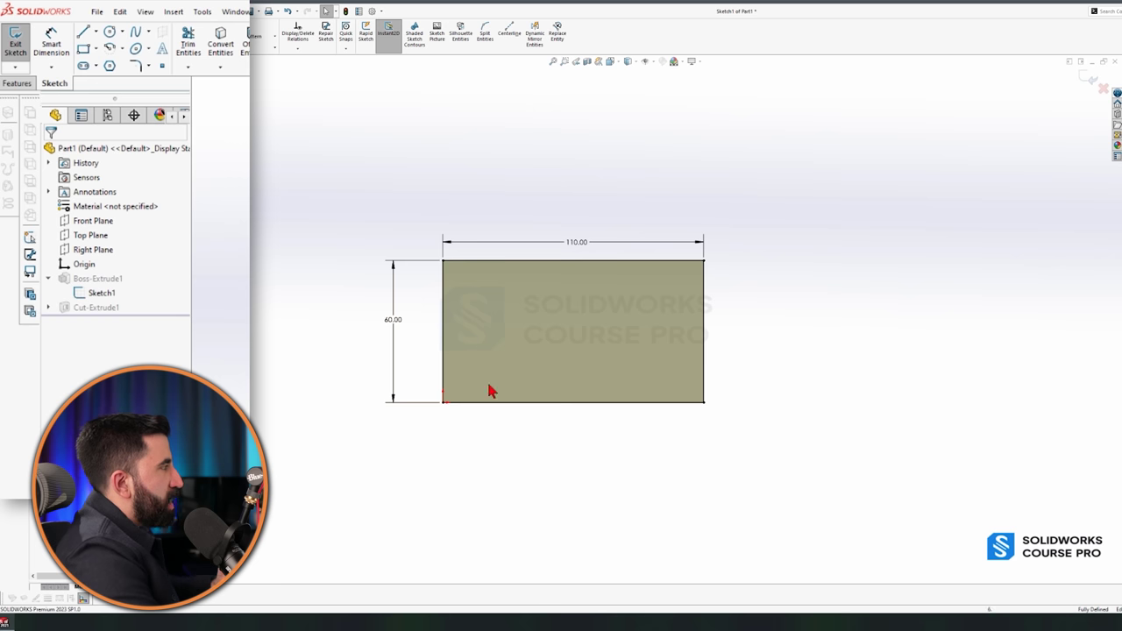
pyautogui.click(552, 260)
pyautogui.click(835, 334)
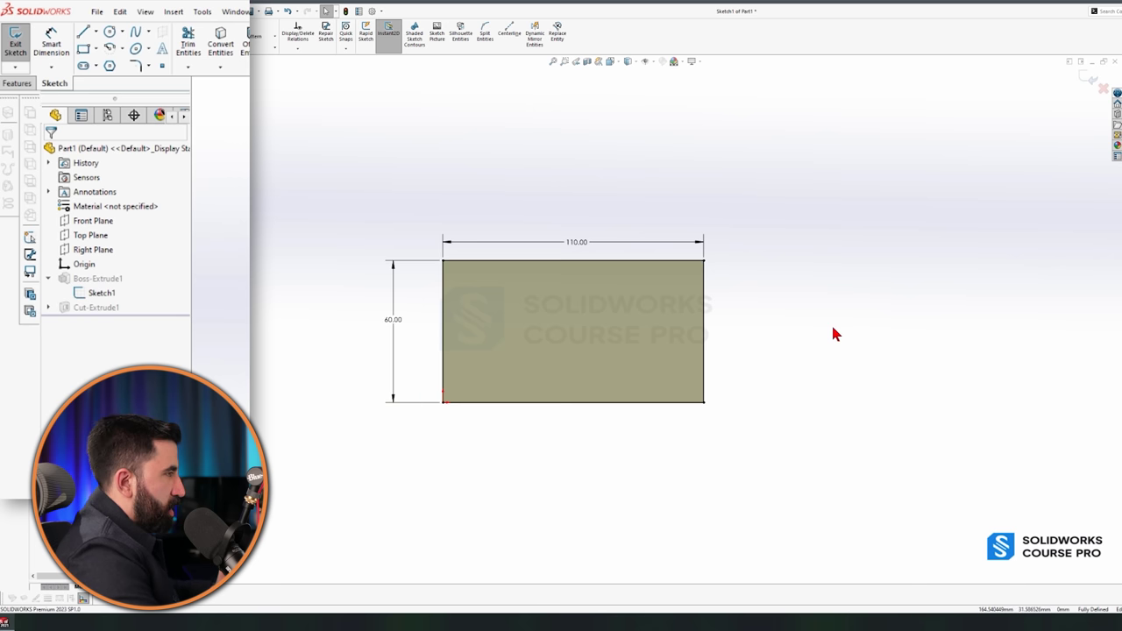
pyautogui.click(628, 262)
pyautogui.click(751, 318)
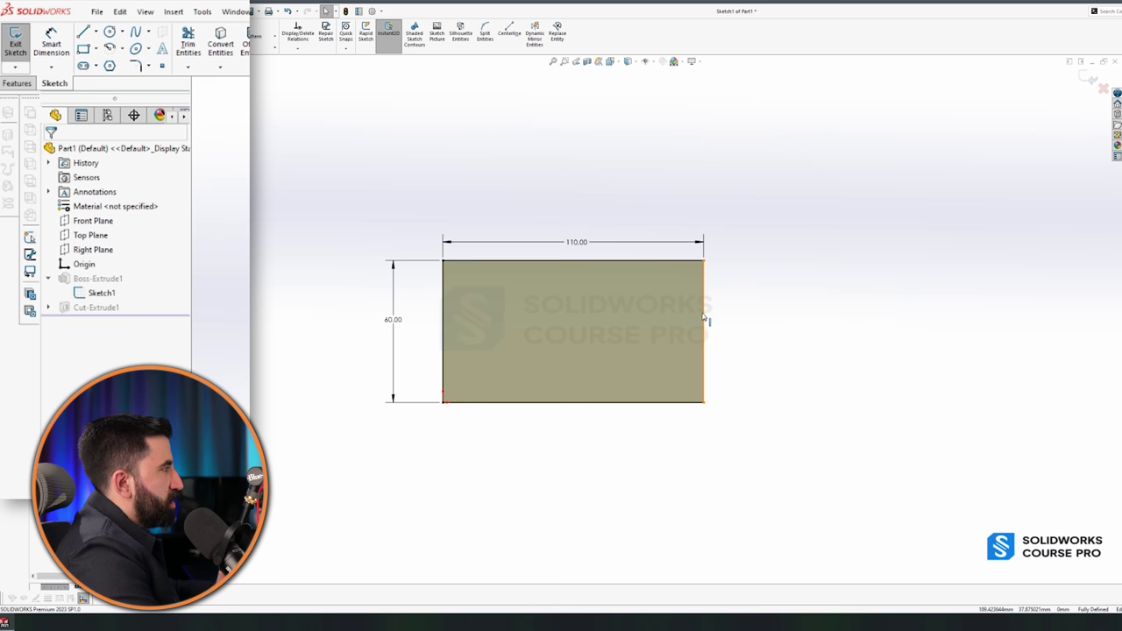
# - Remove the Vertical relation from the rectangle's right edge and pull its lower corner outward to about X 214 mm
pyautogui.click(704, 325)
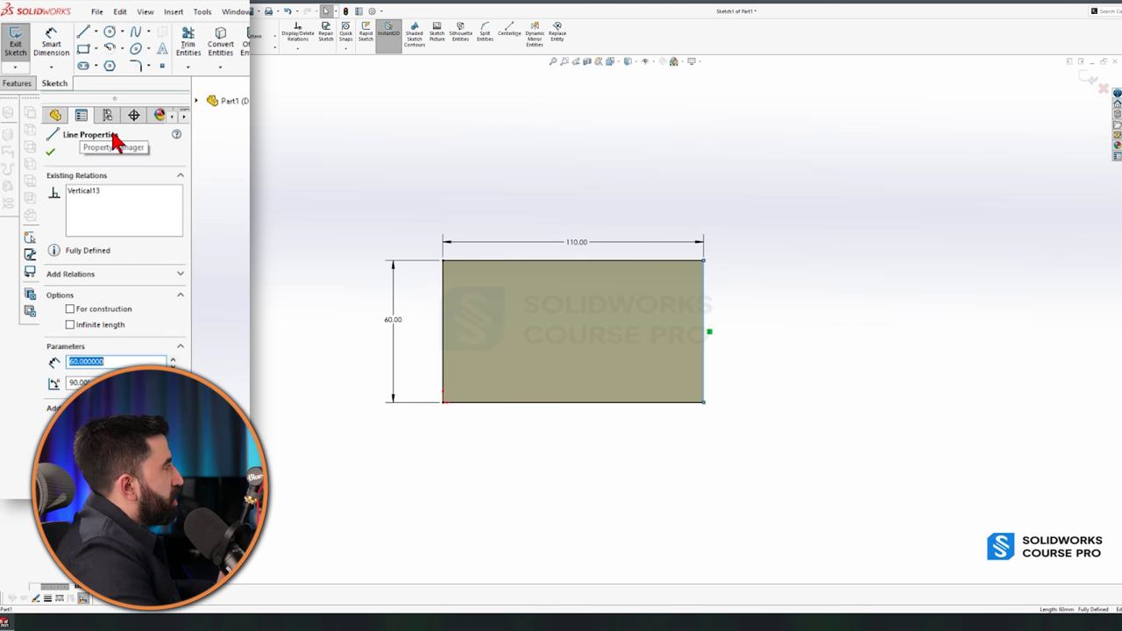
pyautogui.click(85, 201)
pyautogui.press('Delete')
pyautogui.press('Escape')
pyautogui.moveTo(707, 405); pyautogui.dragTo(953, 403)
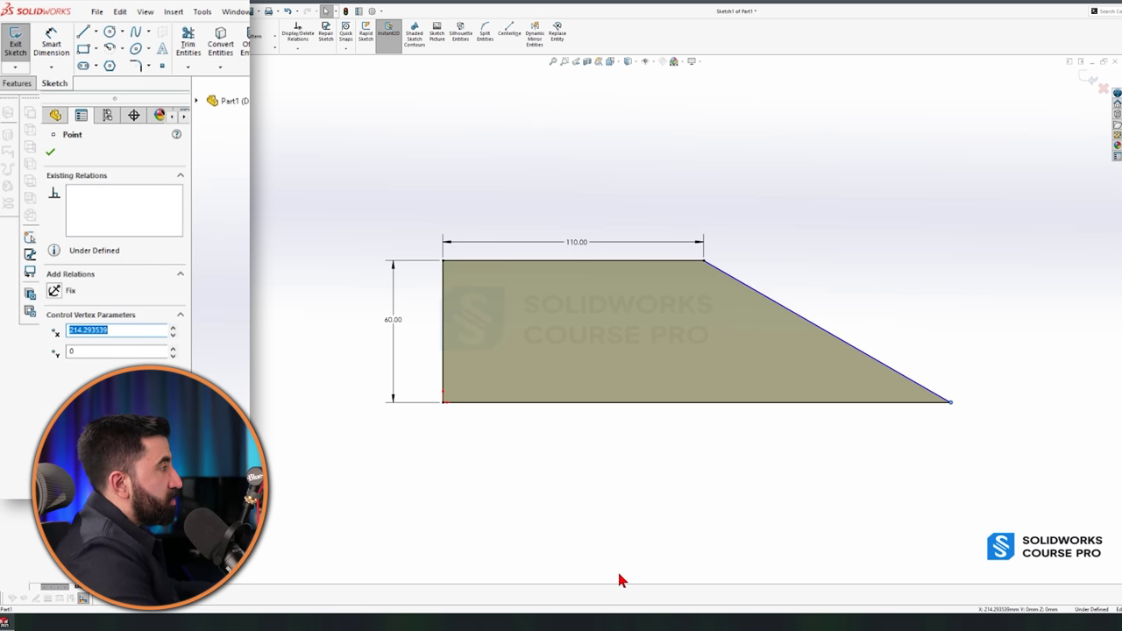
pyautogui.press('Escape')
pyautogui.click(802, 319)
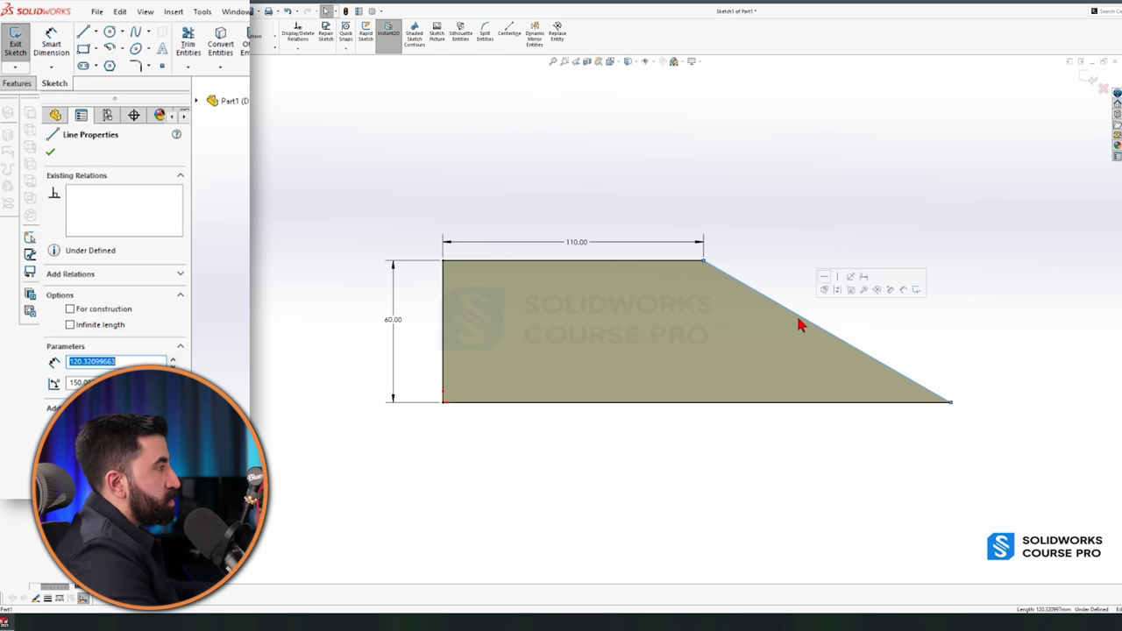
pyautogui.click(729, 410)
pyautogui.scroll(-2, 501, 293)
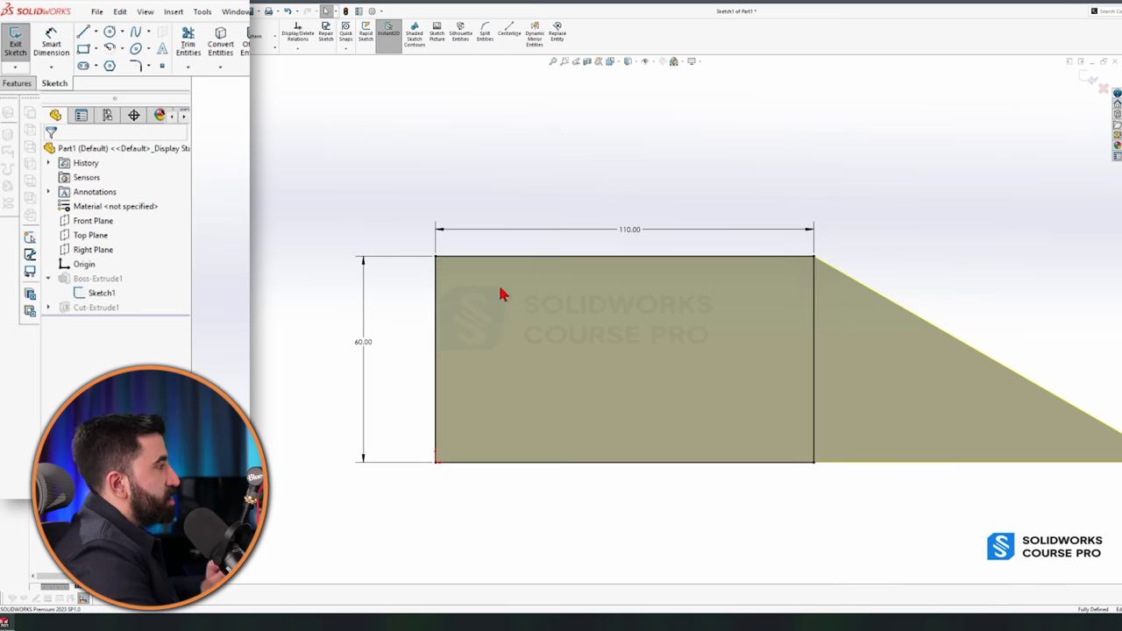
# - Delete the Coincident relation that ties the rectangle's lower-left corner to the origin
pyautogui.click(436, 466)
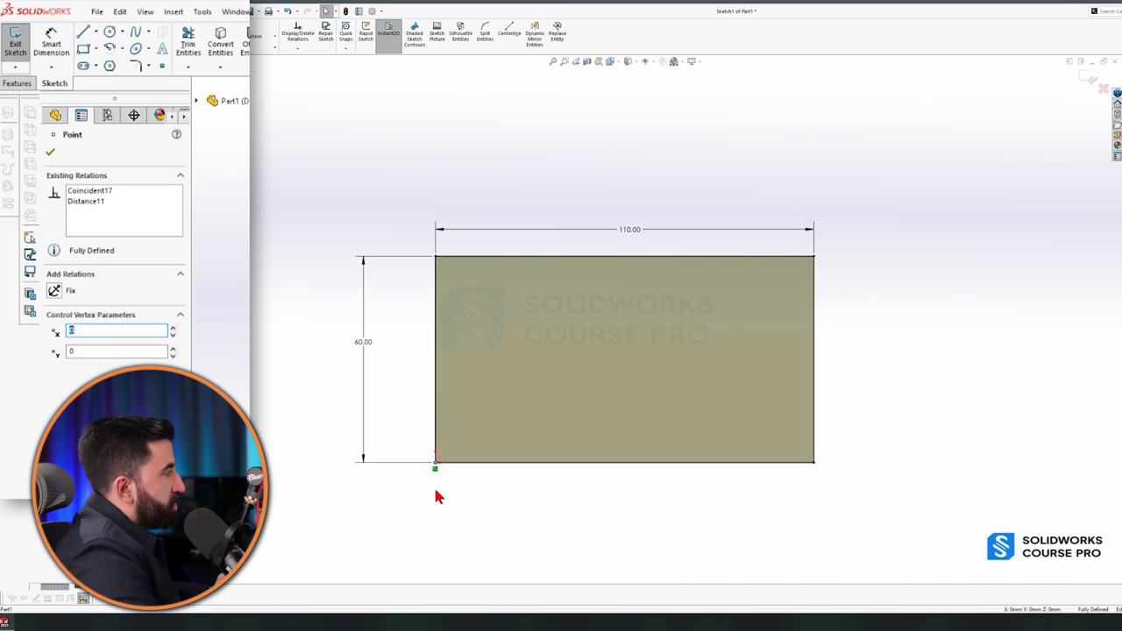
pyautogui.click(87, 193)
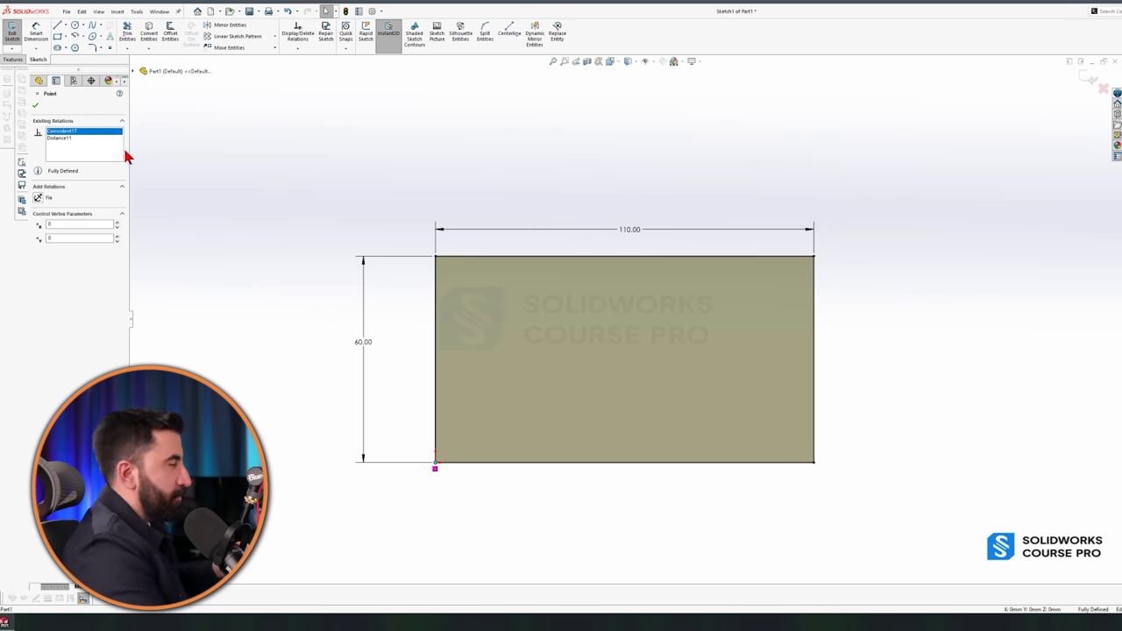
pyautogui.click(462, 494)
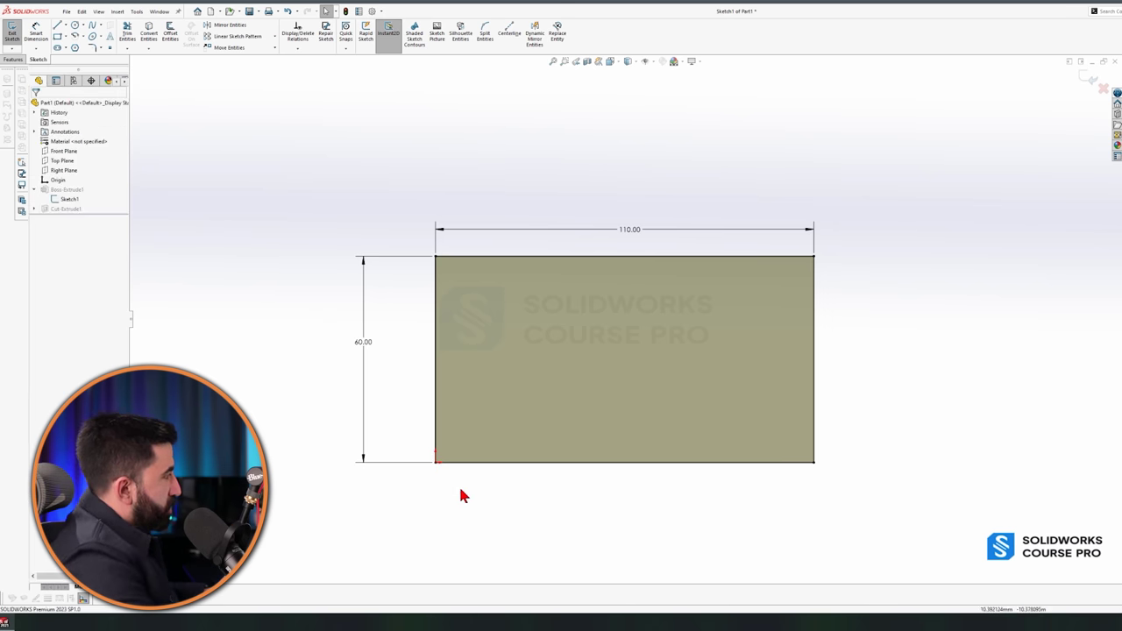
pyautogui.click(437, 464)
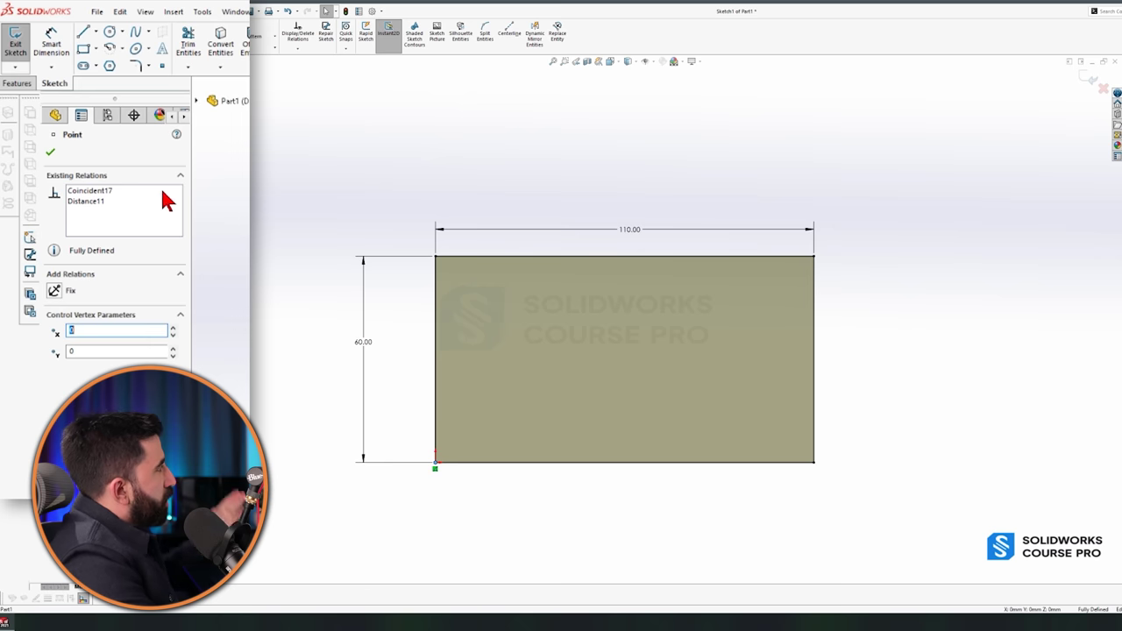
pyautogui.click(103, 191)
pyautogui.press('Delete')
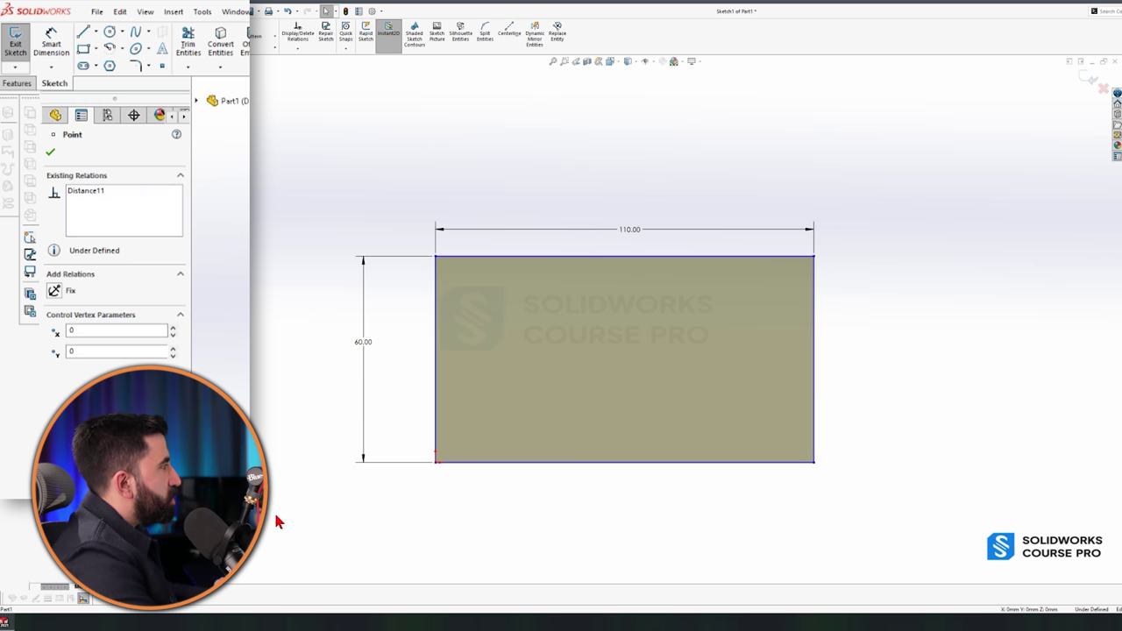
pyautogui.click(275, 521)
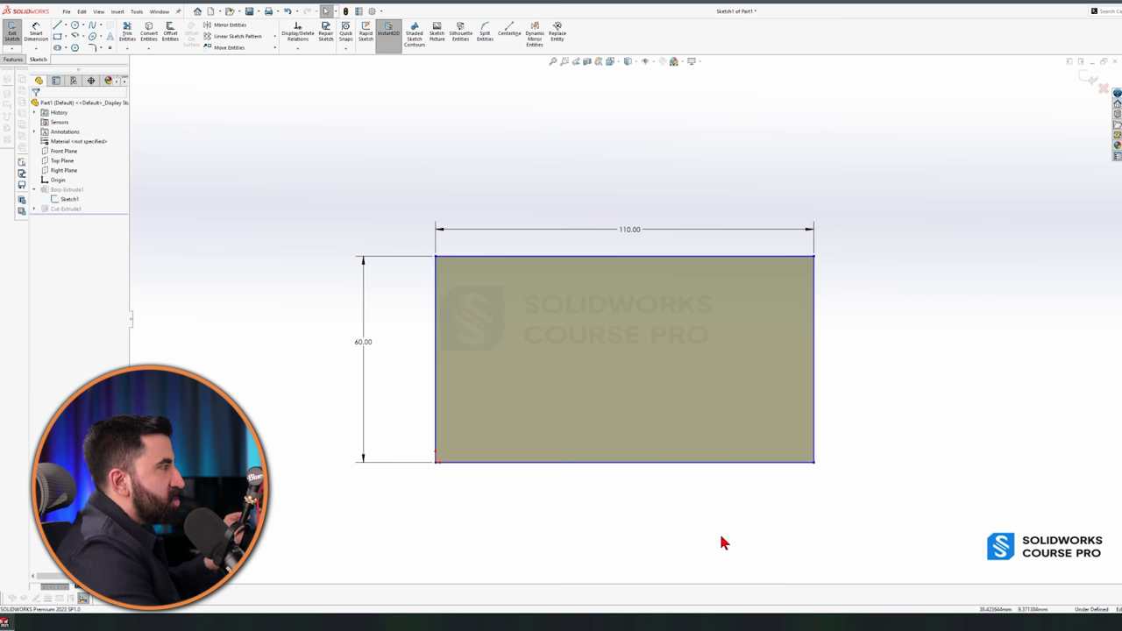
# - Move the free rectangle so it surrounds the origin, with its lower-left corner at about X -53, Y -31 mm
pyautogui.moveTo(434, 465)
pyautogui.mouseDown()
pyautogui.moveTo(323, 286)
pyautogui.moveTo(141, 509)
pyautogui.moveTo(769, 258)
pyautogui.moveTo(336, 313)
pyautogui.moveTo(591, 518)
pyautogui.moveTo(582, 376)
pyautogui.mouseUp()
pyautogui.scroll(5, 551, 476)
pyautogui.scroll(-5, 834, 316)
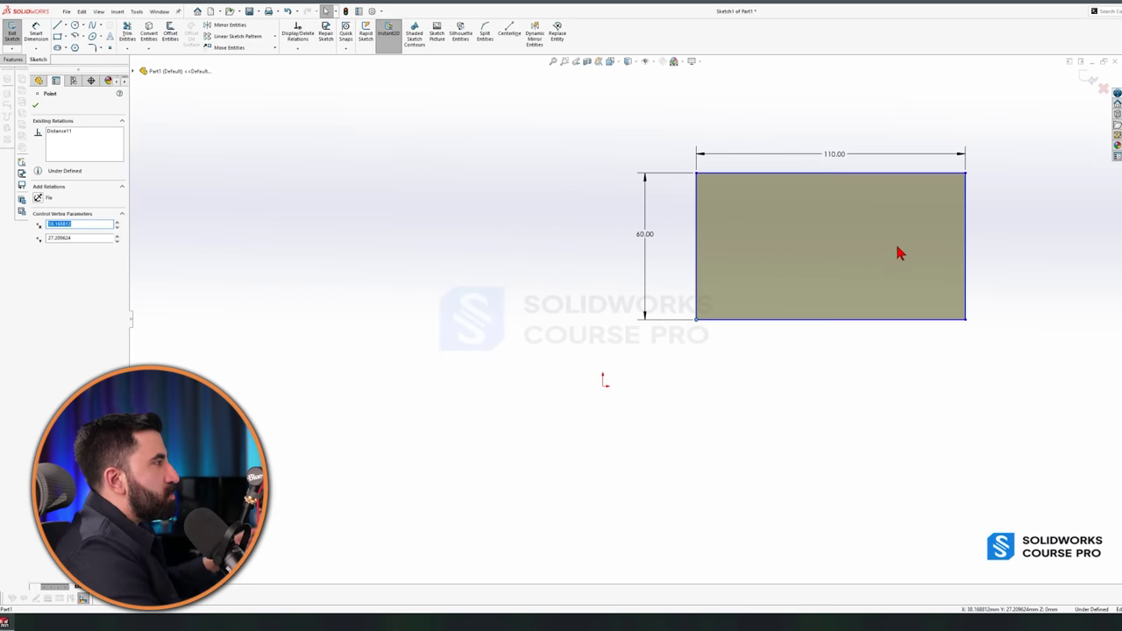
pyautogui.moveTo(697, 320)
pyautogui.mouseDown()
pyautogui.moveTo(513, 388)
pyautogui.moveTo(605, 380)
pyautogui.moveTo(606, 390)
pyautogui.mouseUp()
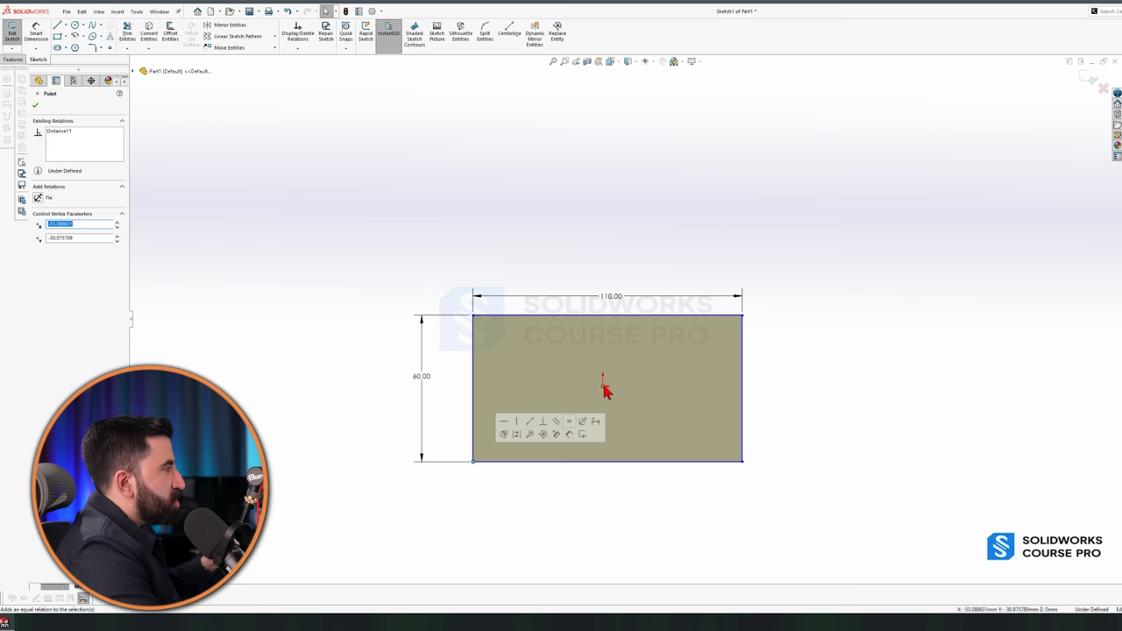
pyautogui.click(808, 383)
pyautogui.scroll(2, 693, 405)
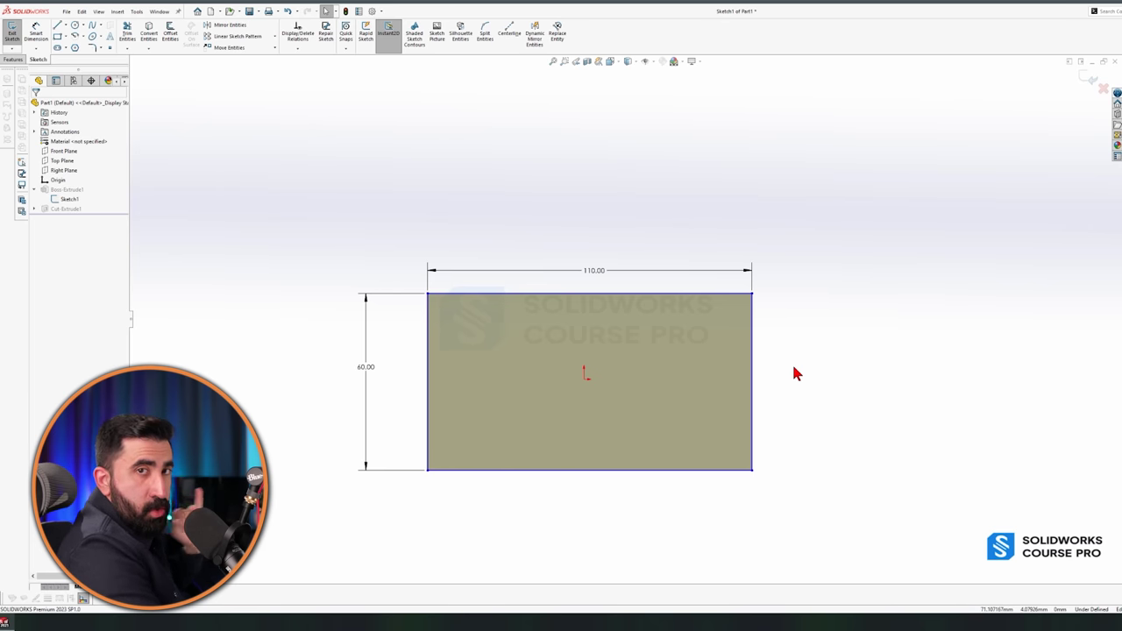
# - Dimension the rectangle's left edge from the origin at 55 mm
pyautogui.click(36, 32)
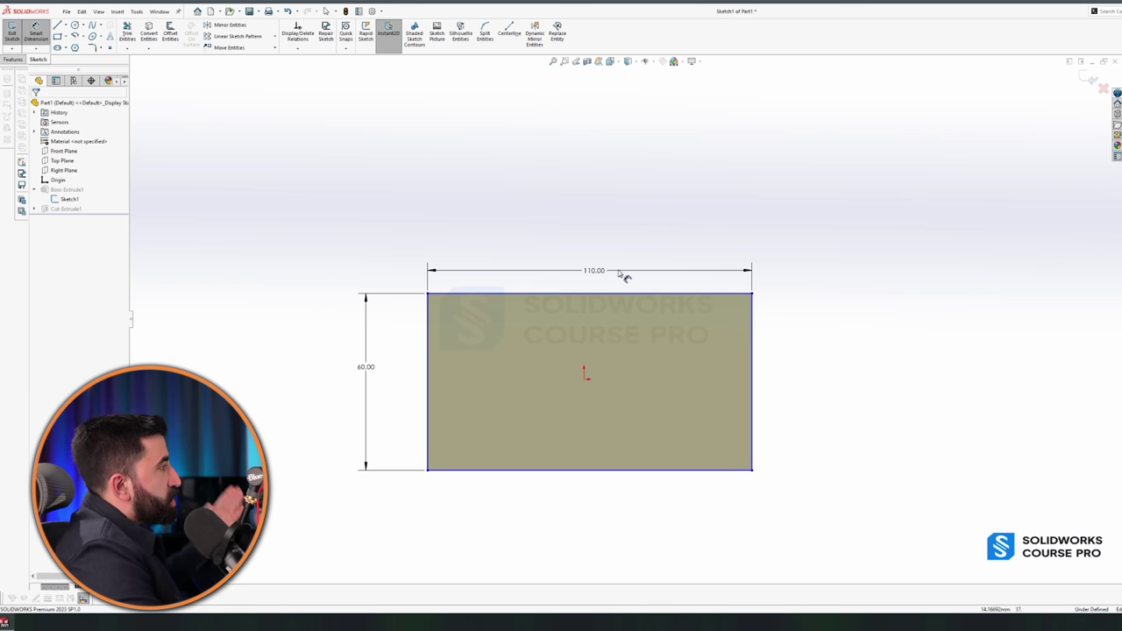
pyautogui.click(430, 389)
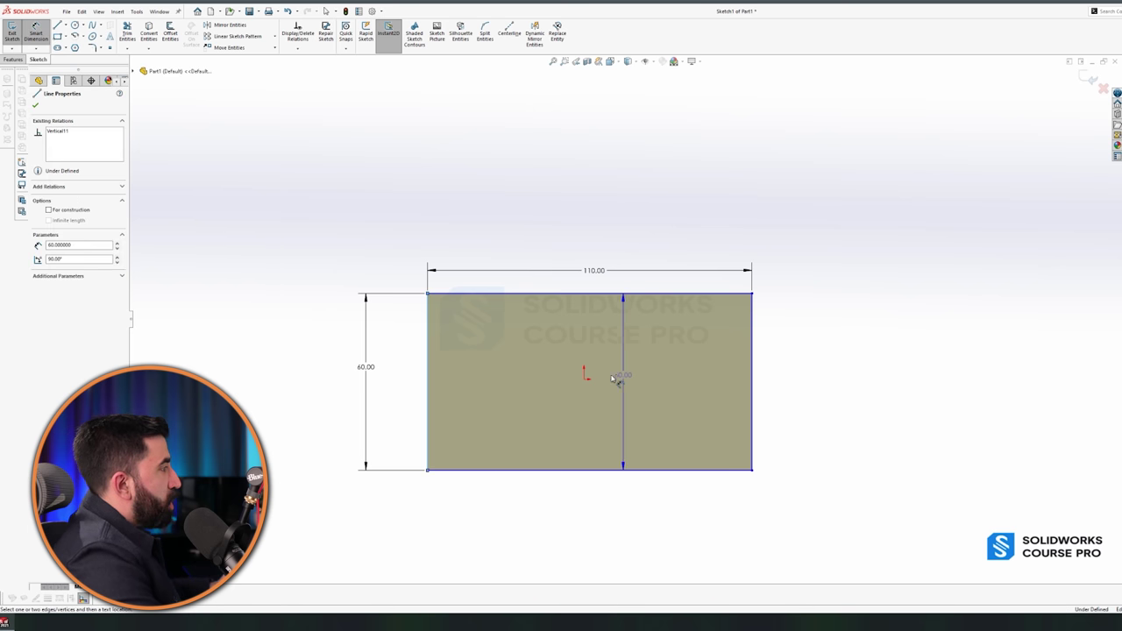
pyautogui.click(586, 377)
pyautogui.click(570, 212)
pyautogui.write('5')
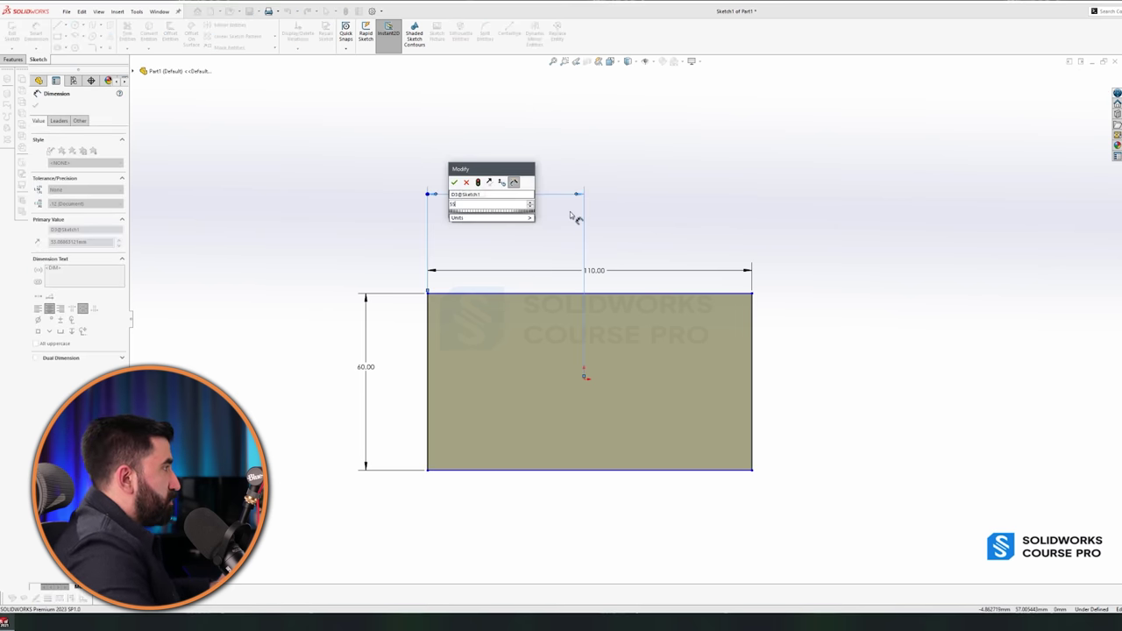
pyautogui.write('5')
pyautogui.press('Return')
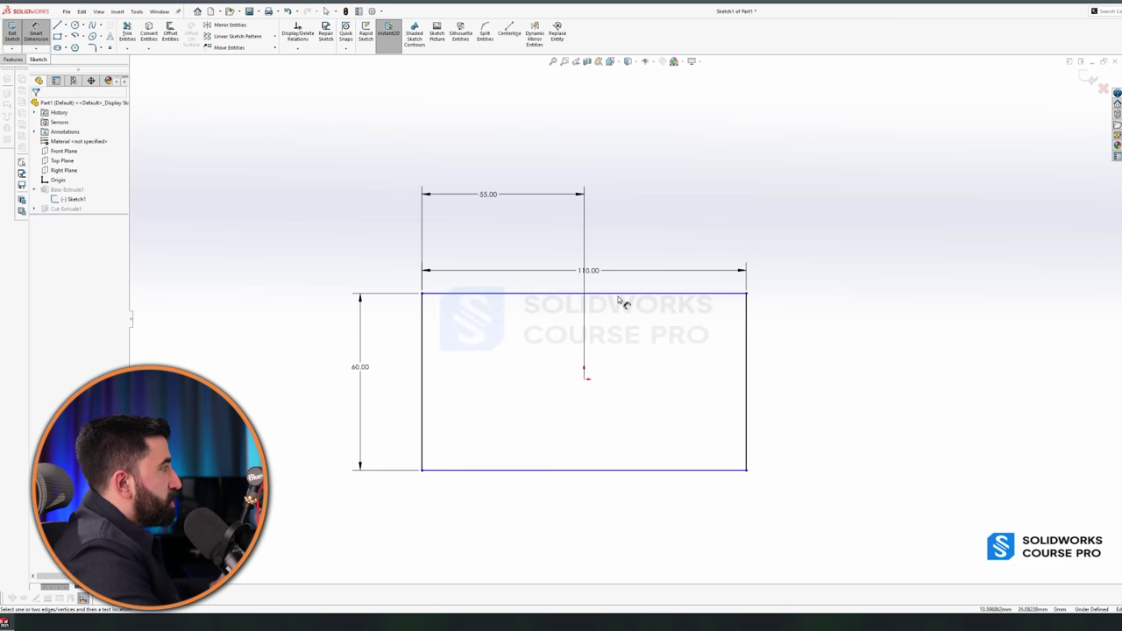
# - Dimension the rectangle's top edge from the origin at 30 mm
pyautogui.click(618, 294)
pyautogui.click(586, 377)
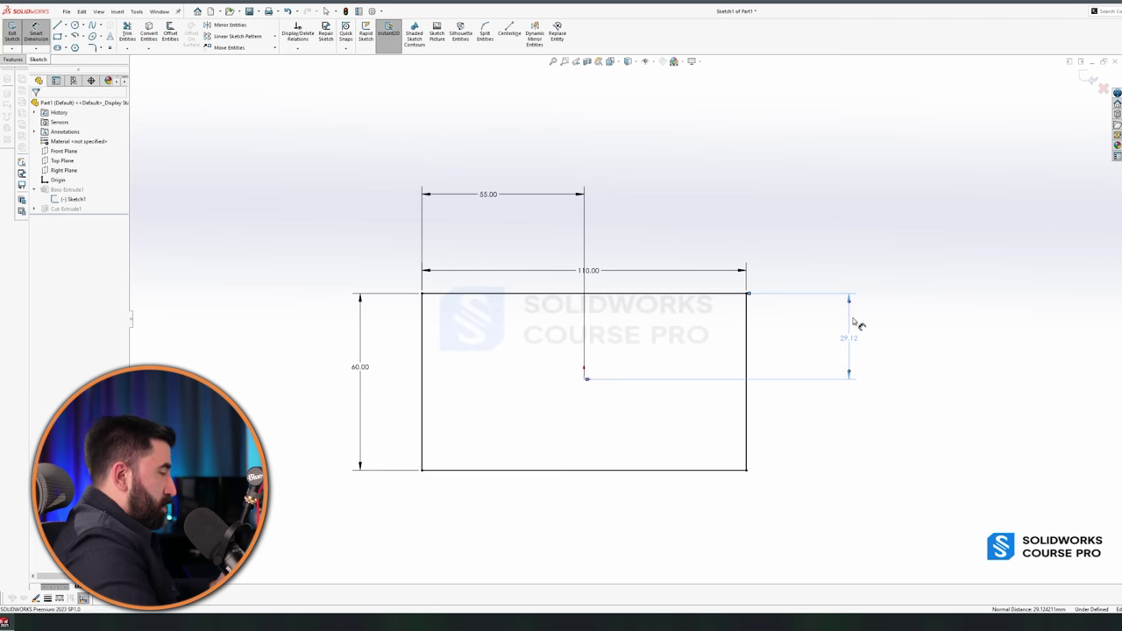
pyautogui.click(857, 324)
pyautogui.write('30')
pyautogui.press('Return')
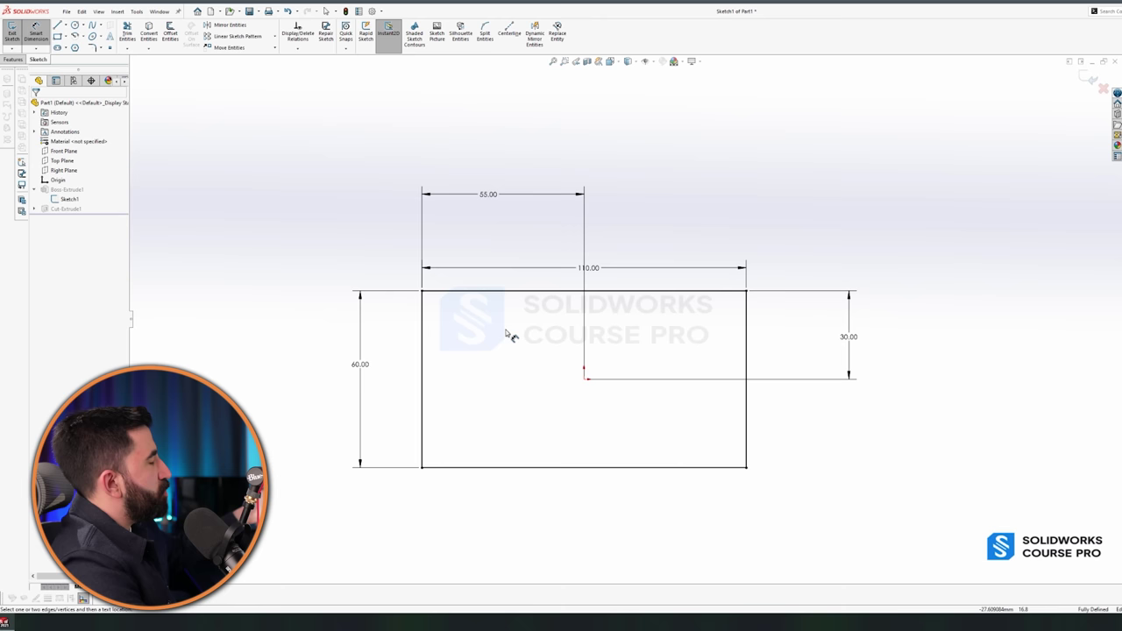
pyautogui.press('Escape')
# - Delete the 30 mm dimension between the rectangle's top edge and the origin
pyautogui.moveTo(891, 205); pyautogui.dragTo(813, 518)
pyautogui.press('Delete')
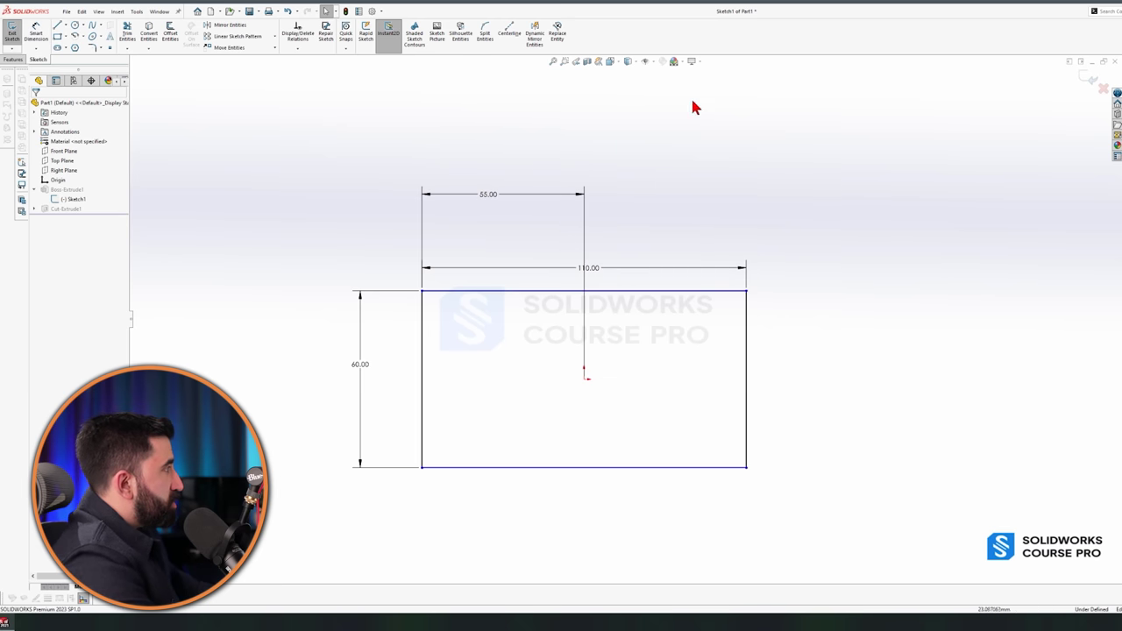
# - Delete the 55 mm dimension to the origin and move the rectangle up and to the right, off-centre from the origin
pyautogui.moveTo(693, 107); pyautogui.dragTo(268, 225)
pyautogui.press('Delete')
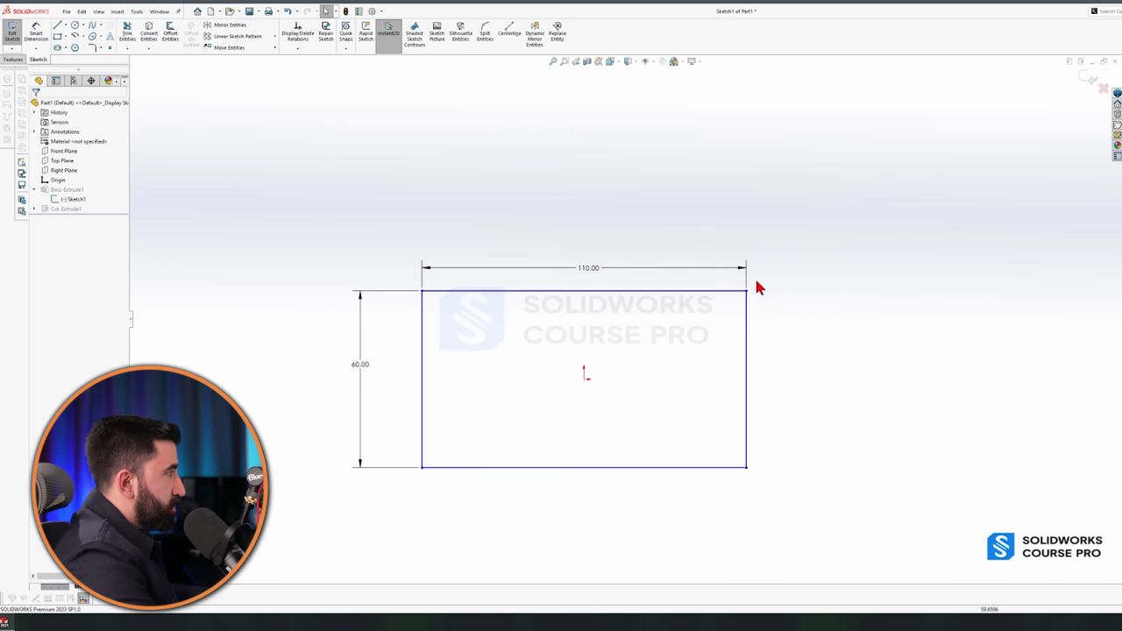
pyautogui.moveTo(737, 303); pyautogui.dragTo(822, 262)
pyautogui.click(814, 570)
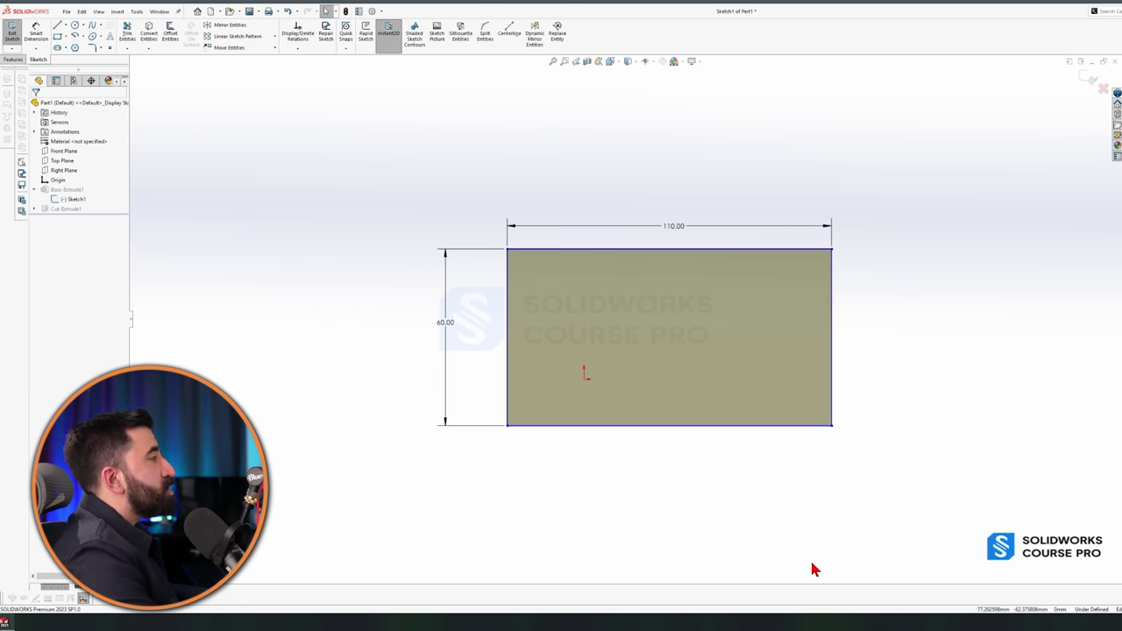
# - Add a Vertical relation between the midpoint of the rectangle's top edge and the origin
pyautogui.rightClick(689, 251)
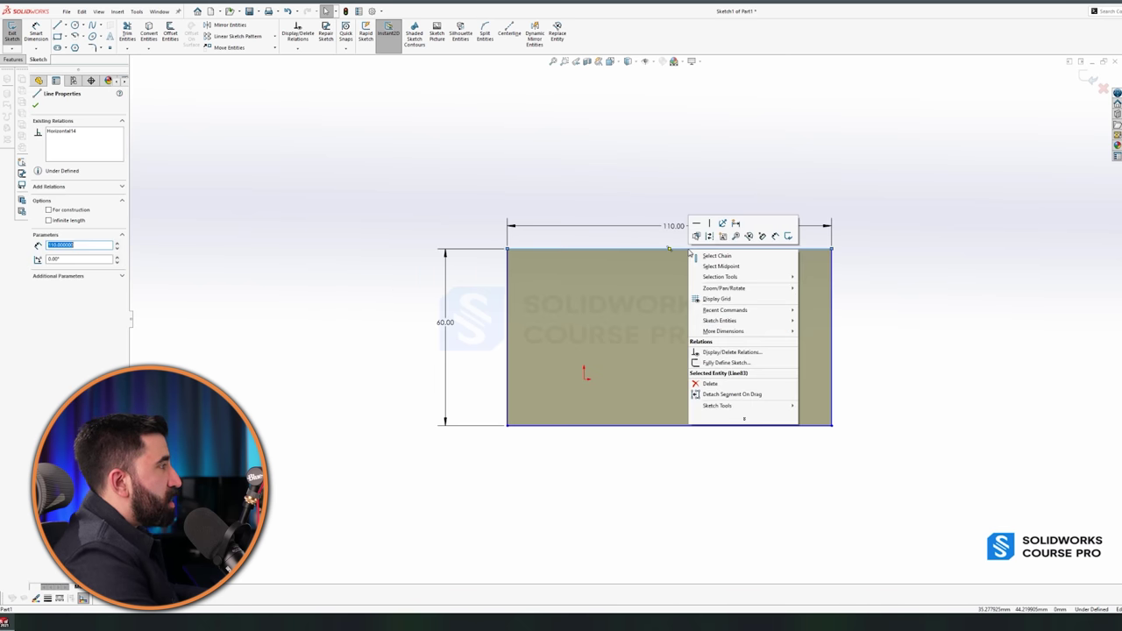
pyautogui.click(739, 267)
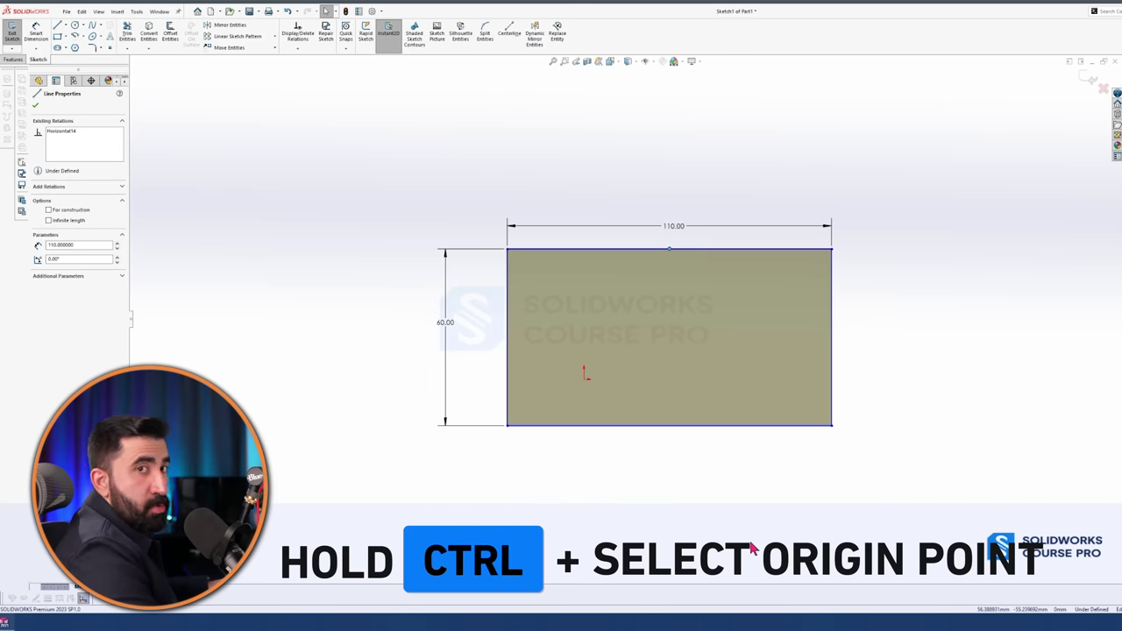
pyautogui.keyDown('ctrl'); pyautogui.click(585, 379); pyautogui.keyUp('ctrl')
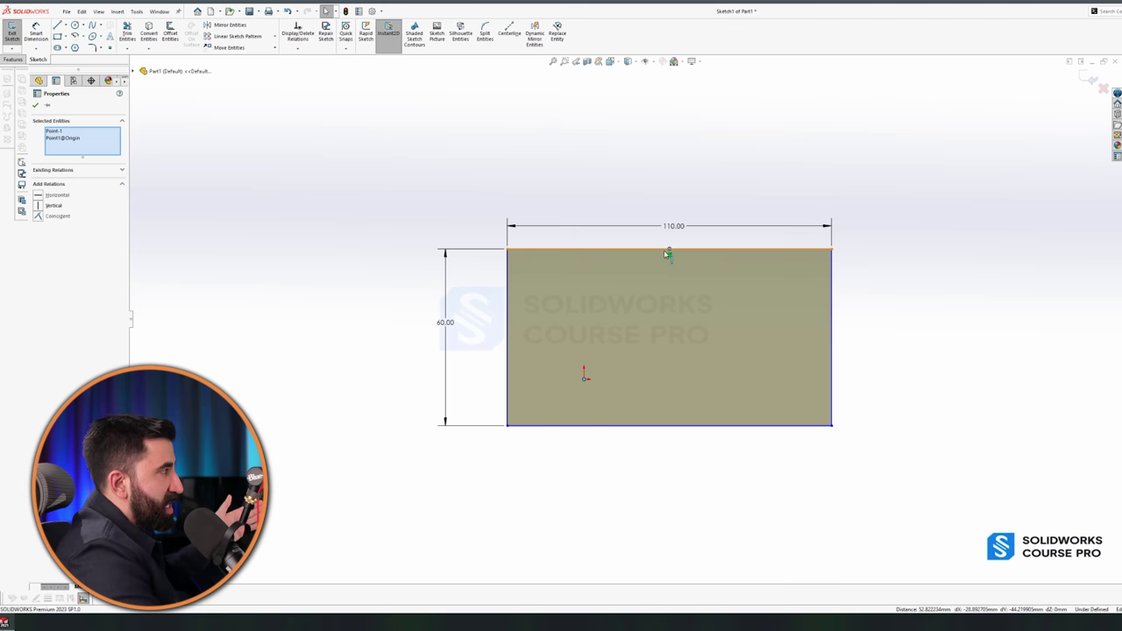
pyautogui.click(56, 305)
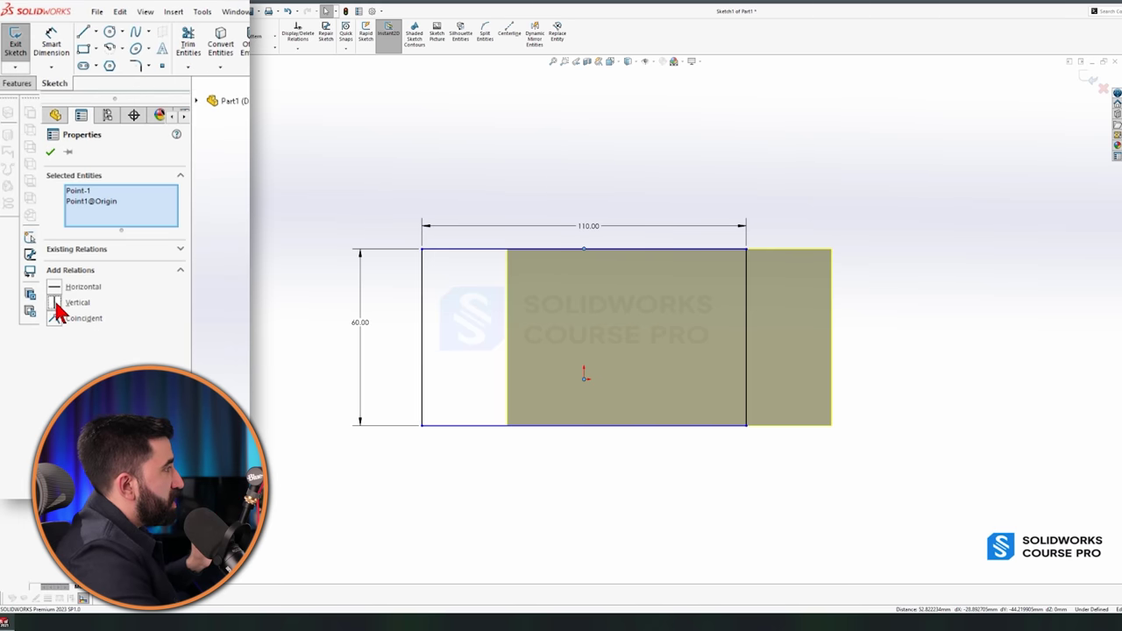
pyautogui.click(300, 527)
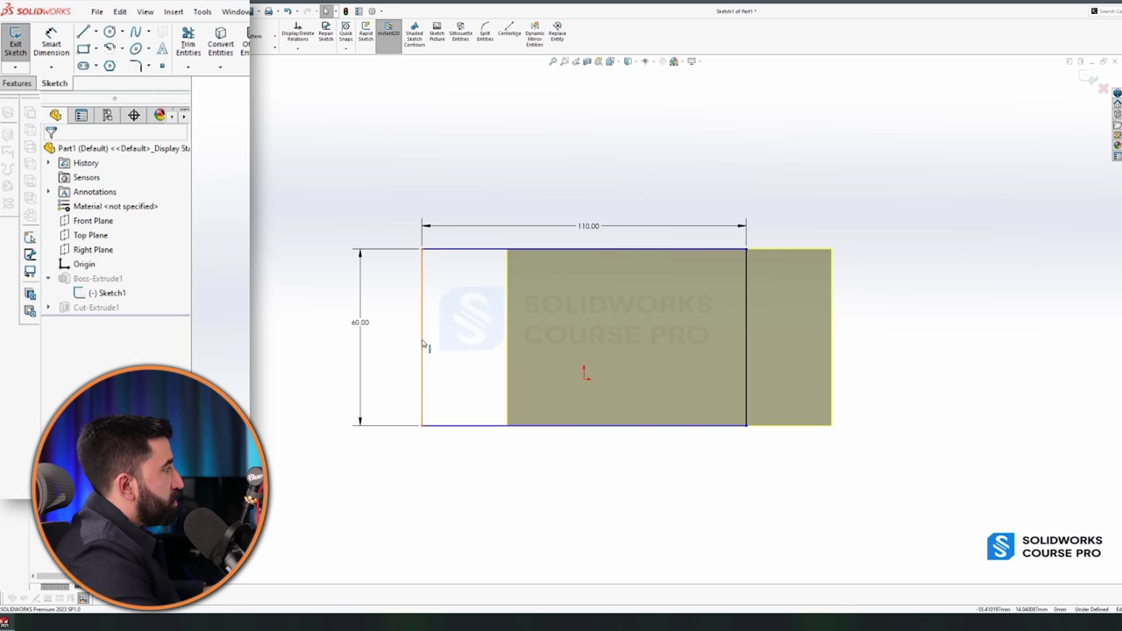
# - Add a Horizontal relation between the midpoint of the rectangle's left edge and the origin, and exit the sketch
pyautogui.click(422, 342)
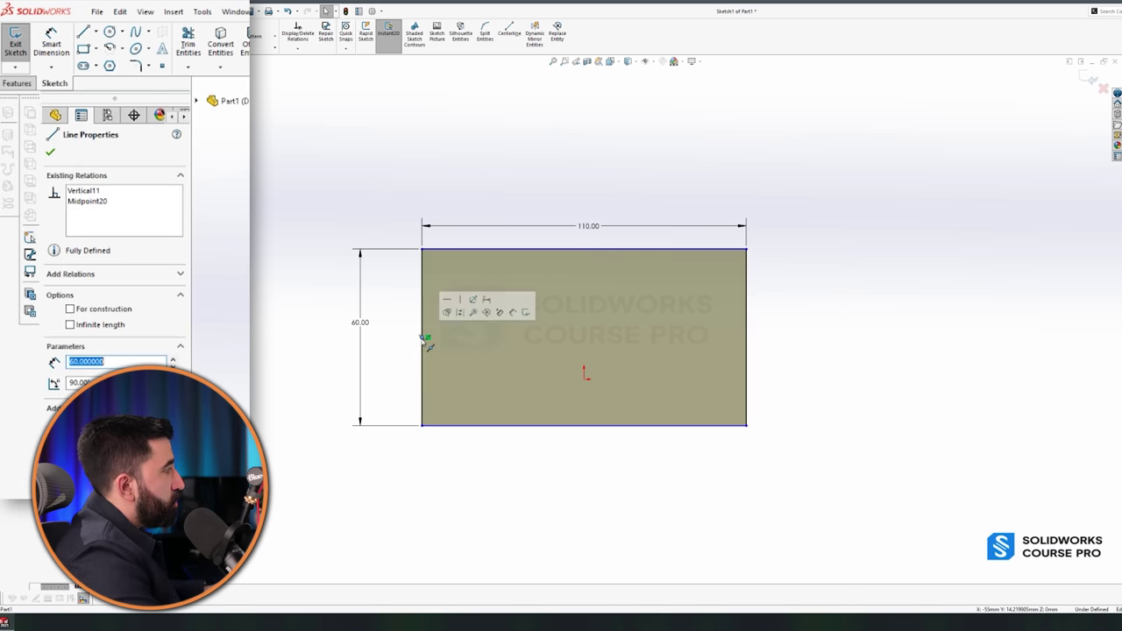
pyautogui.keyDown('ctrl'); pyautogui.click(585, 379); pyautogui.keyUp('ctrl')
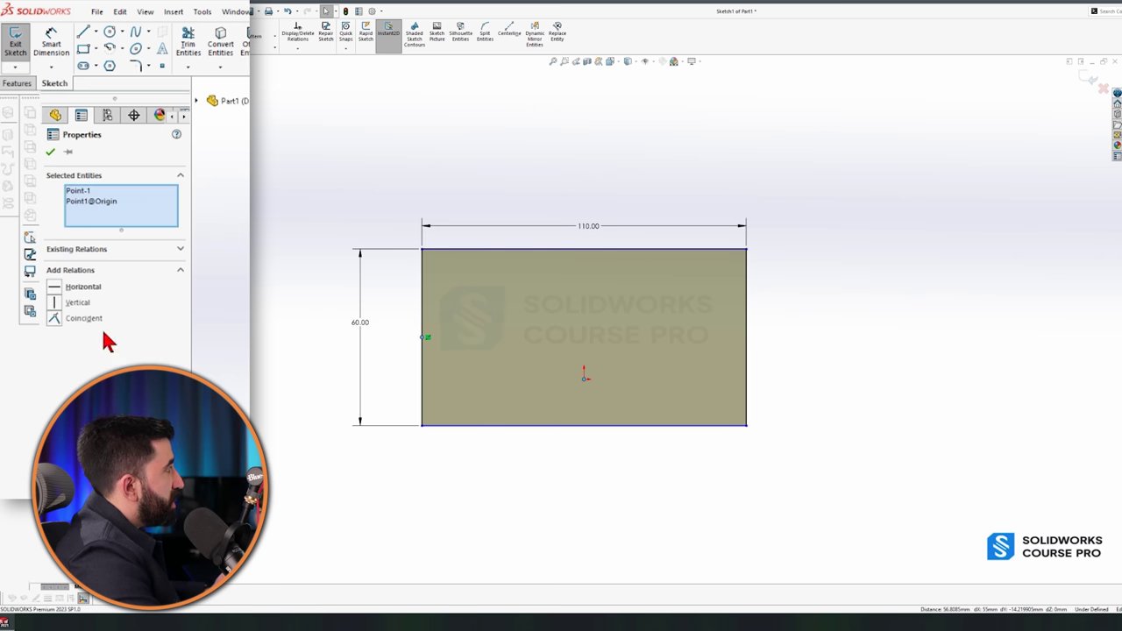
pyautogui.click(61, 294)
pyautogui.click(316, 456)
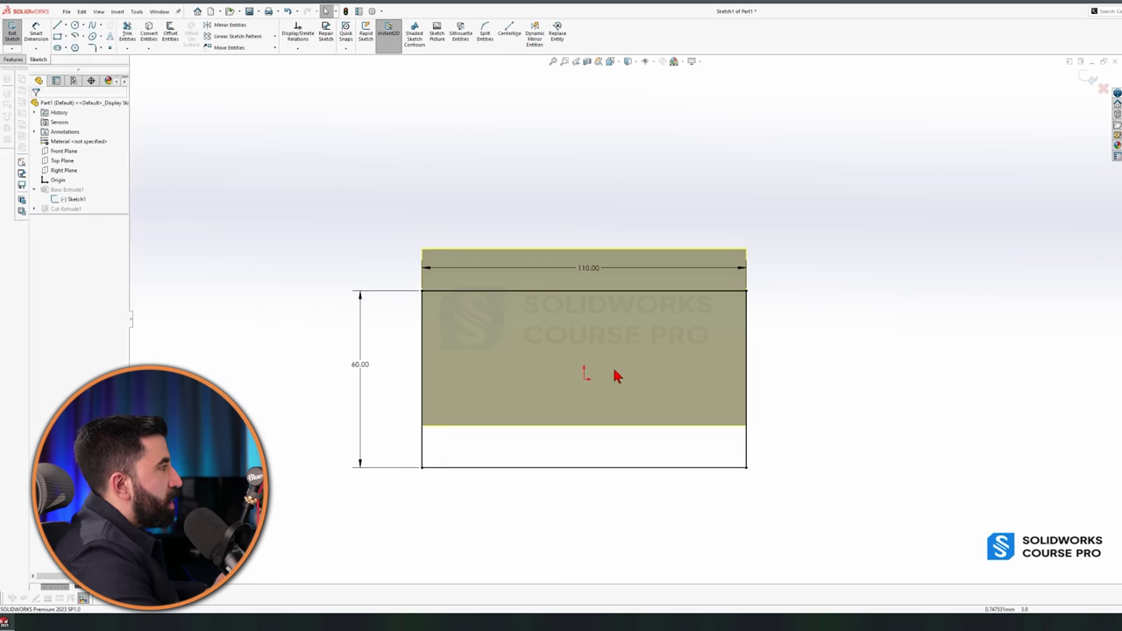
pyautogui.scroll(2, 614, 377)
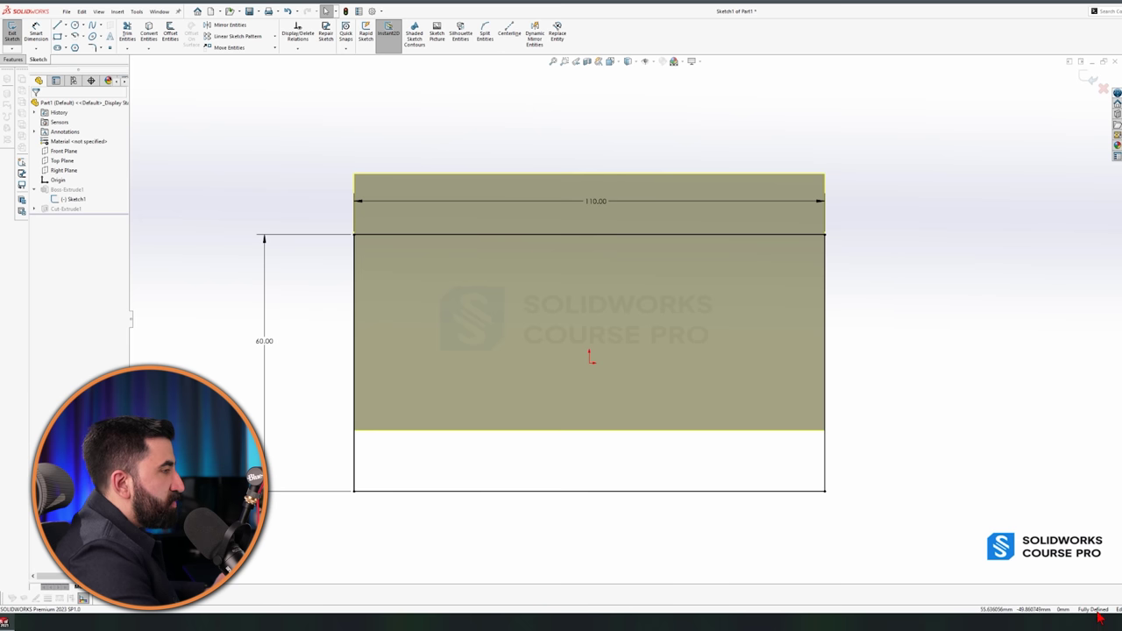
pyautogui.scroll(3, 607, 333)
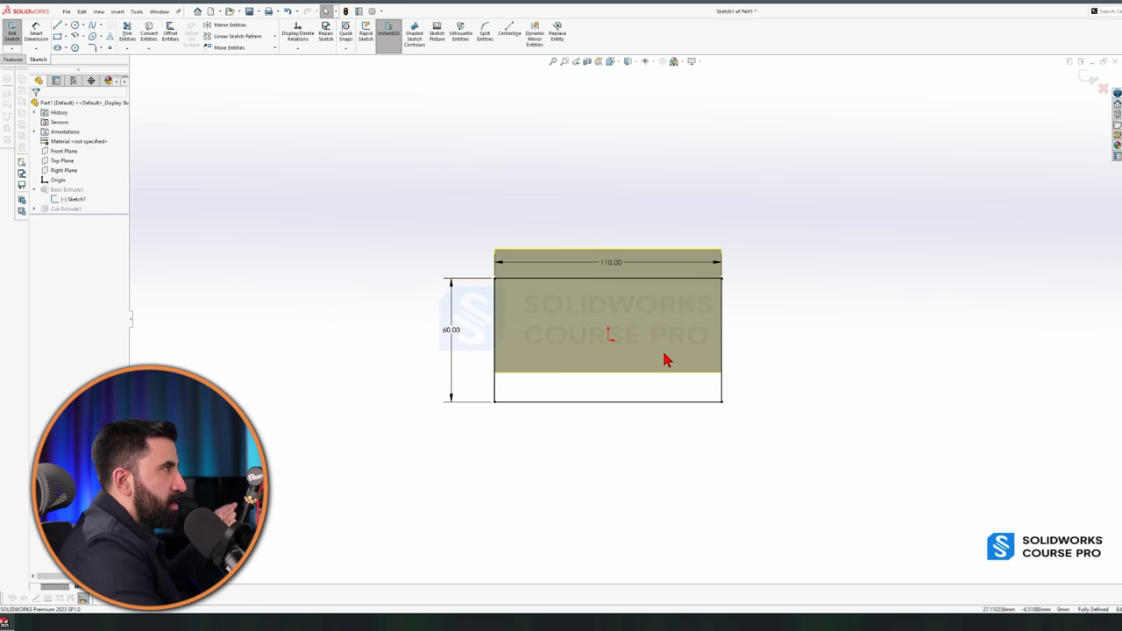
pyautogui.click(1088, 82)
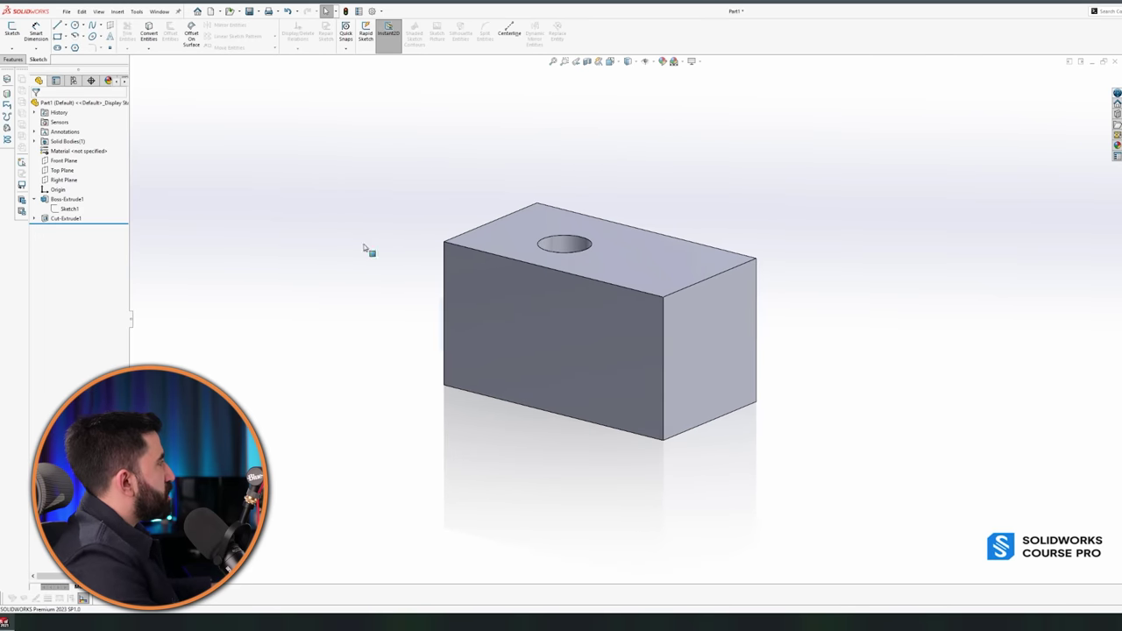
# - Highlight the Front, Top and Right planes and examine from several angles how they pass through the block
pyautogui.click(63, 161)
pyautogui.keyDown('ctrl'); pyautogui.click(63, 171); pyautogui.keyUp('ctrl')
pyautogui.keyDown('ctrl'); pyautogui.click(64, 180); pyautogui.keyUp('ctrl')
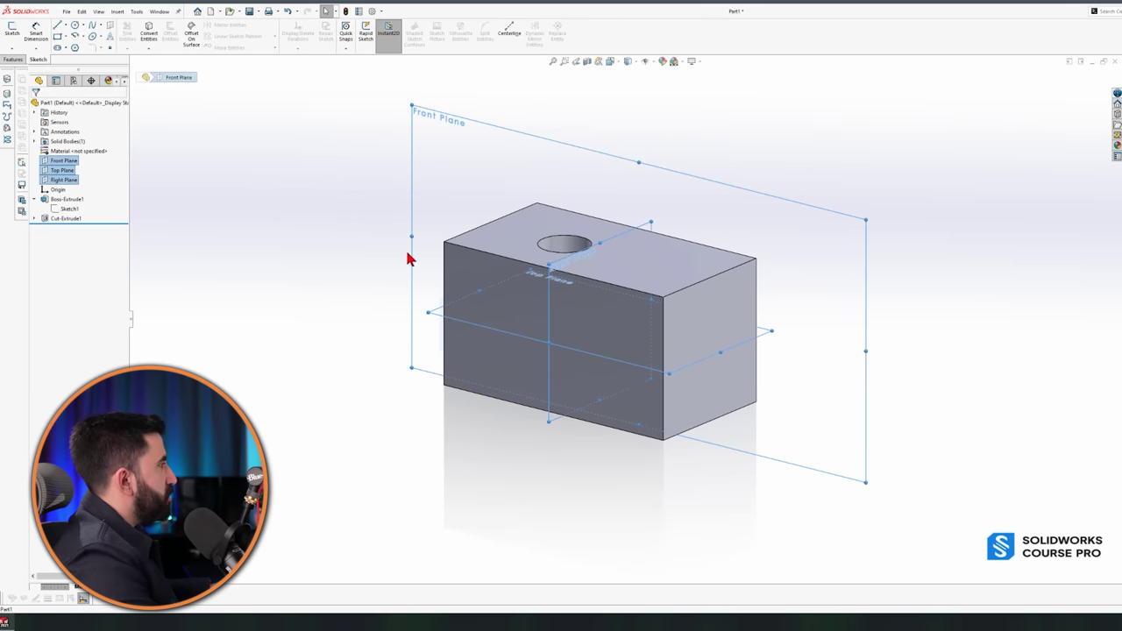
pyautogui.moveTo(714, 431); pyautogui.dragTo(690, 426, button='middle')
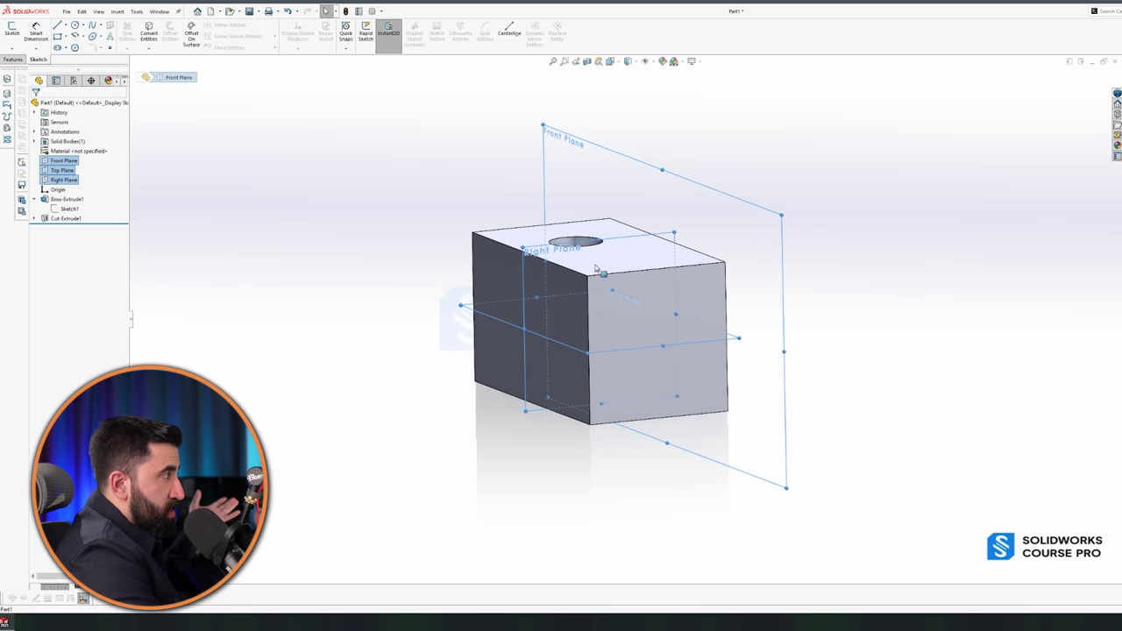
pyautogui.moveTo(792, 491); pyautogui.dragTo(766, 491, button='middle')
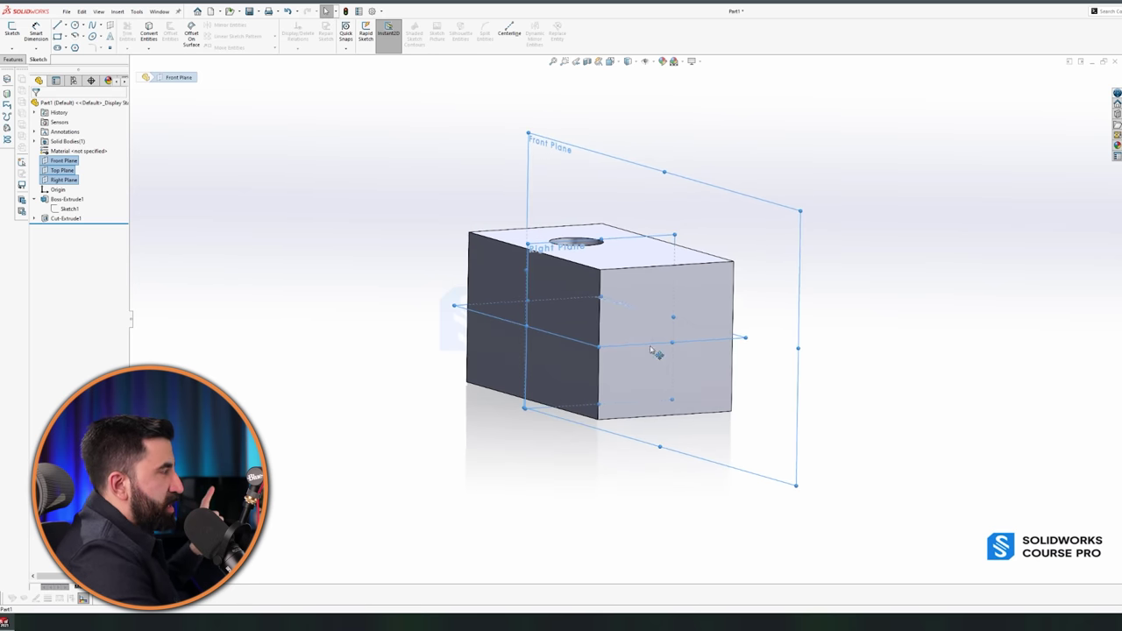
pyautogui.scroll(-5, 526, 333)
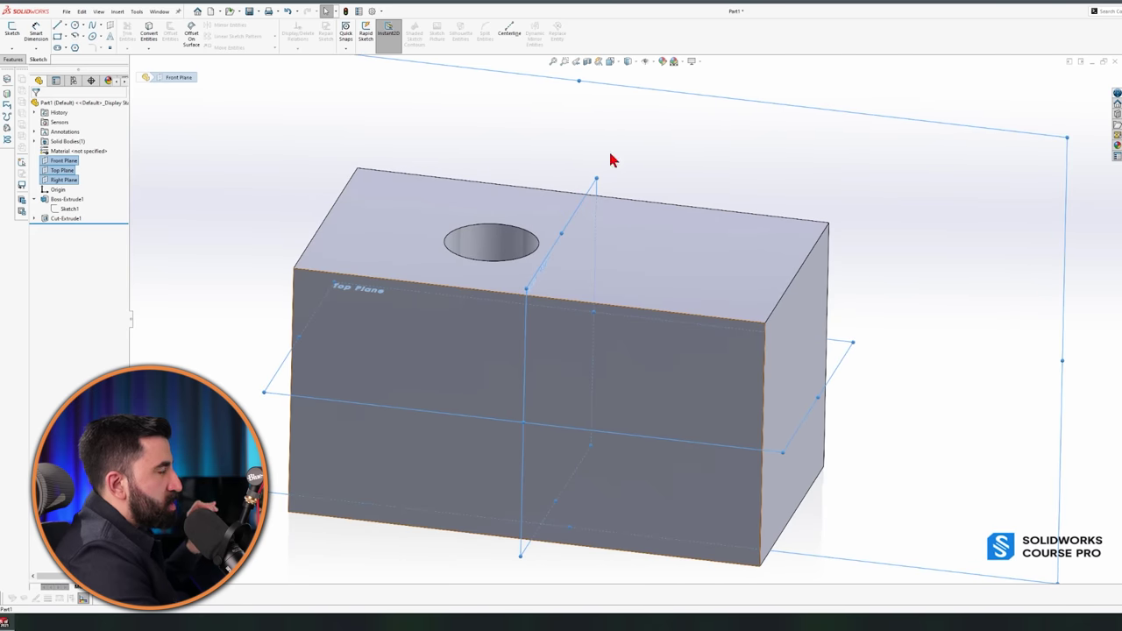
pyautogui.scroll(3, 714, 394)
pyautogui.moveTo(724, 456); pyautogui.dragTo(772, 394, button='middle')
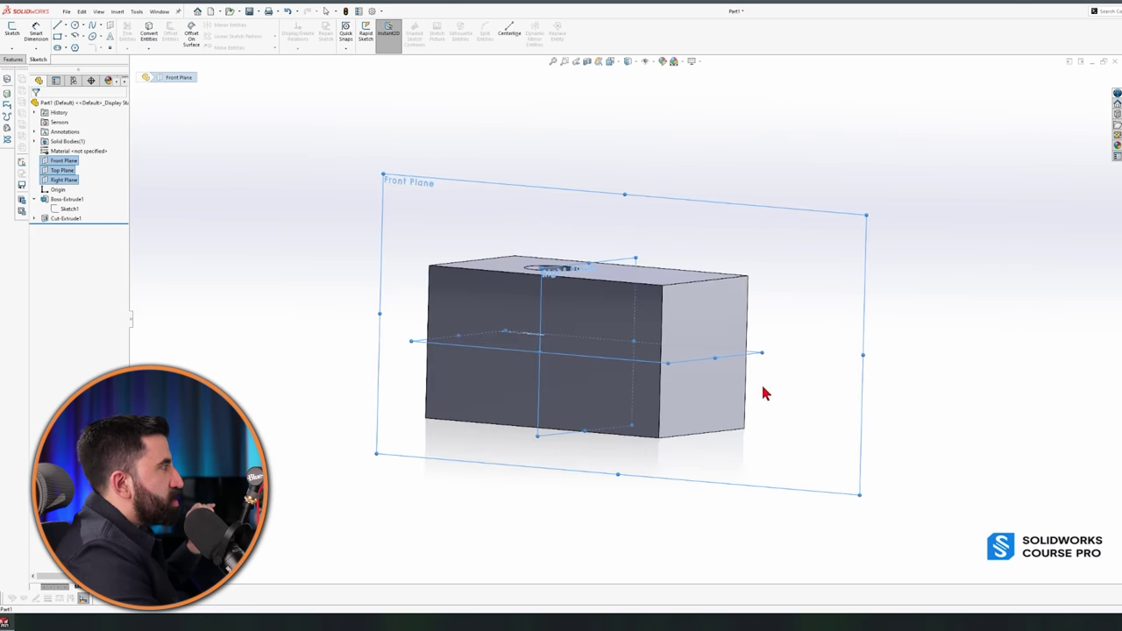
pyautogui.moveTo(692, 350); pyautogui.dragTo(672, 320, button='middle')
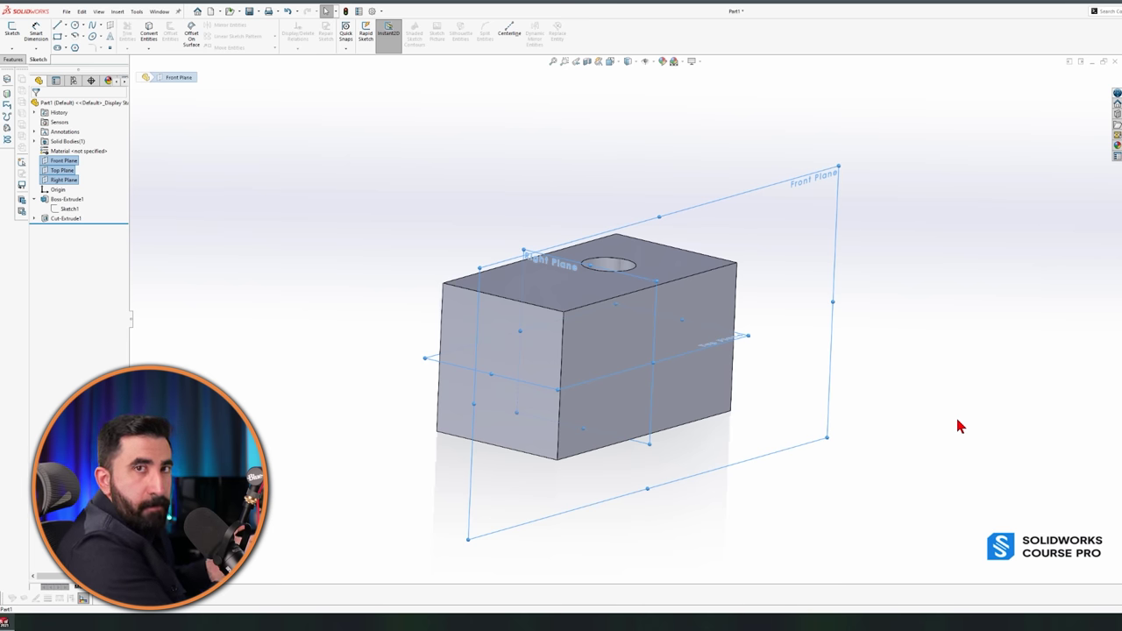
pyautogui.click(938, 379)
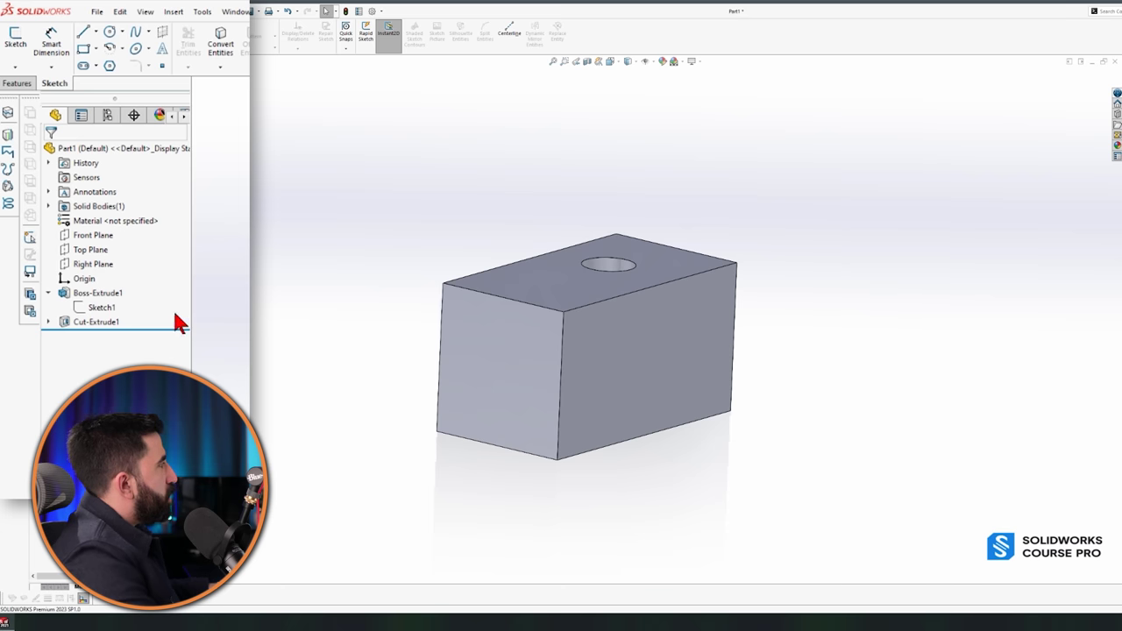
# - Edit the block's Boss-Extrude so its 60 mm depth uses the Mid Plane end condition
pyautogui.click(79, 202)
pyautogui.click(120, 253)
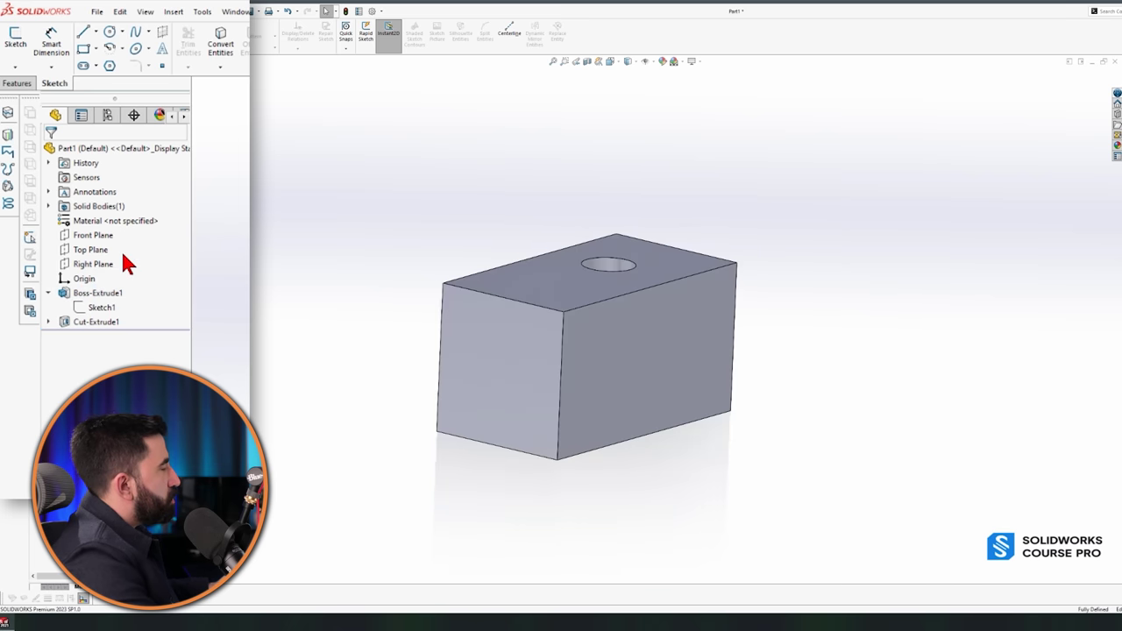
pyautogui.moveTo(601, 488); pyautogui.dragTo(732, 357, button='middle')
pyautogui.scroll(-3, 732, 356)
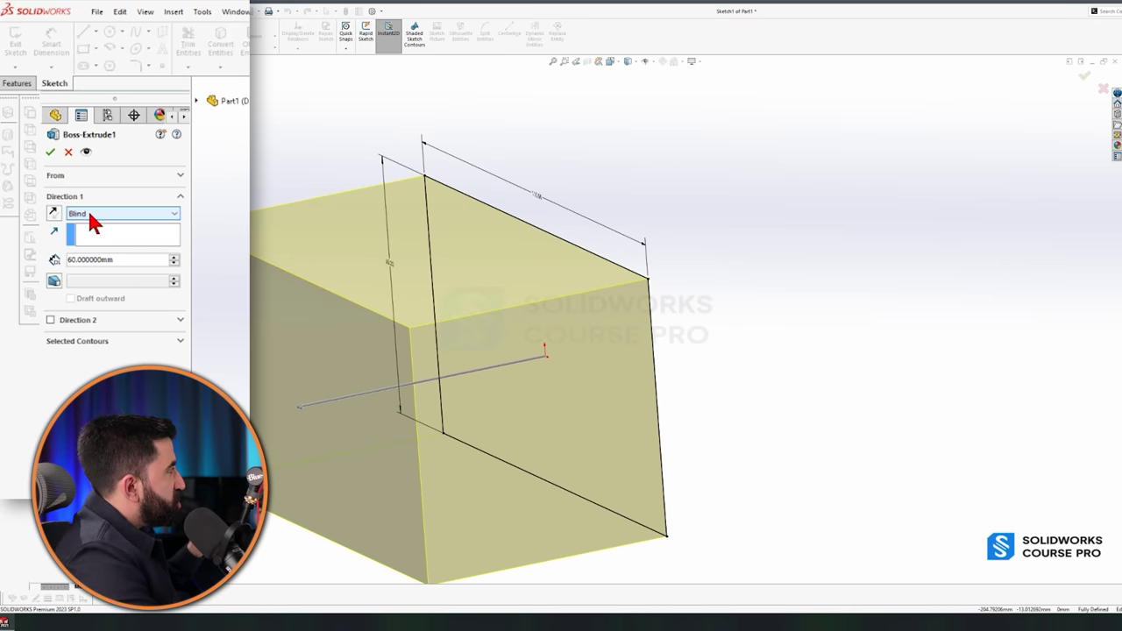
pyautogui.click(92, 215)
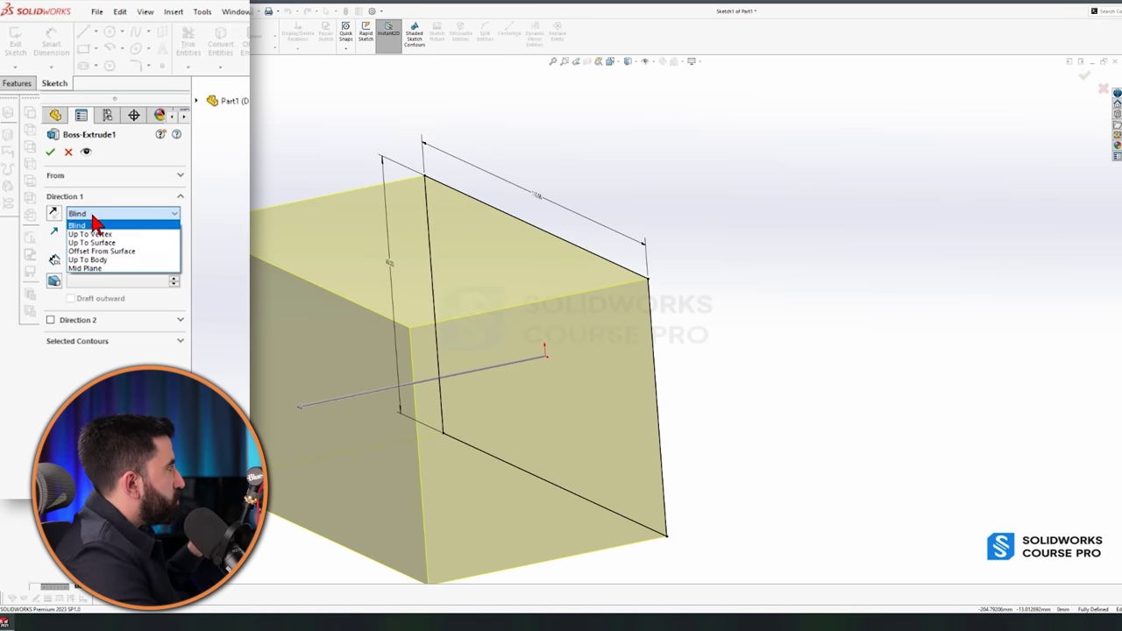
pyautogui.click(100, 265)
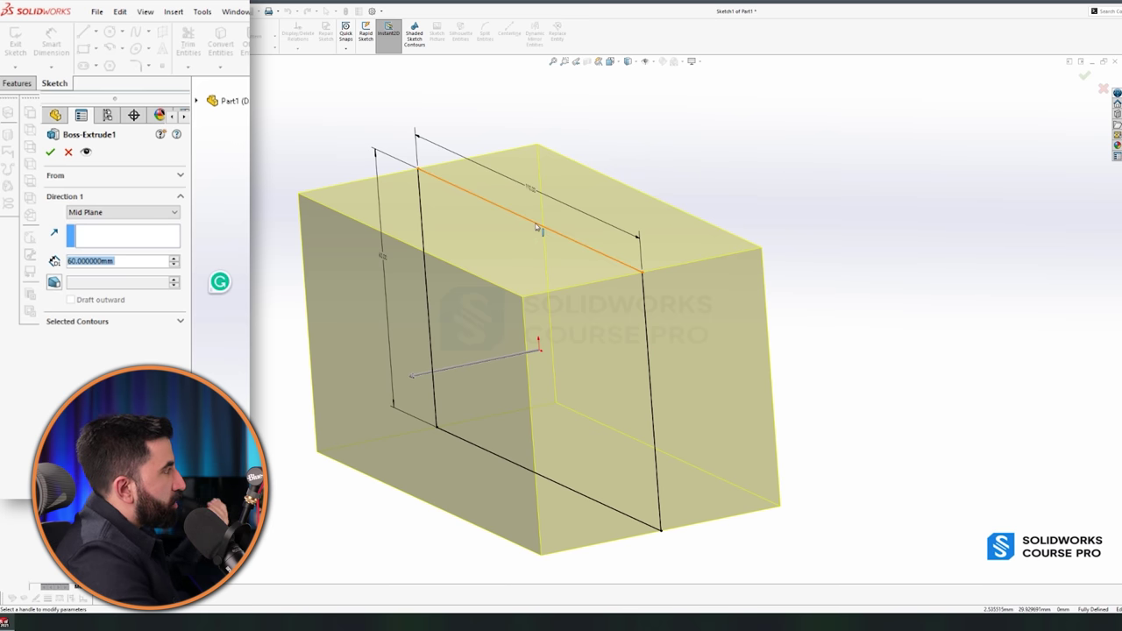
pyautogui.click(50, 153)
# - Highlight the three default planes together and check their position relative to the re-extruded block
pyautogui.click(91, 237)
pyautogui.keyDown('shift'); pyautogui.click(98, 265); pyautogui.keyUp('shift')
pyautogui.moveTo(438, 201); pyautogui.dragTo(696, 423, button='middle')
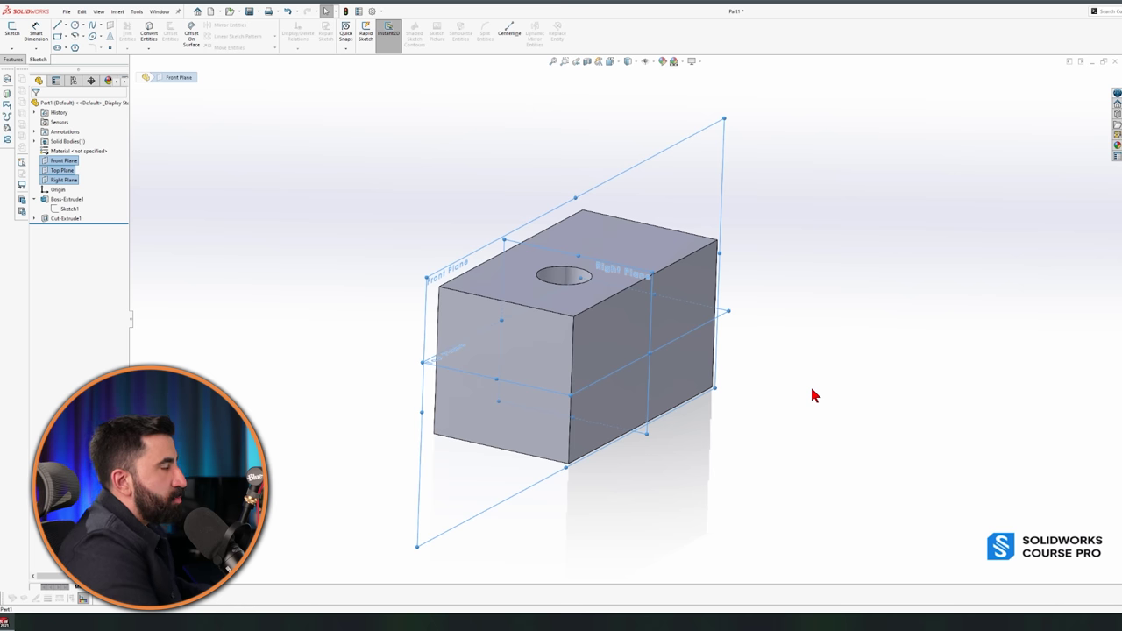
pyautogui.click(815, 349)
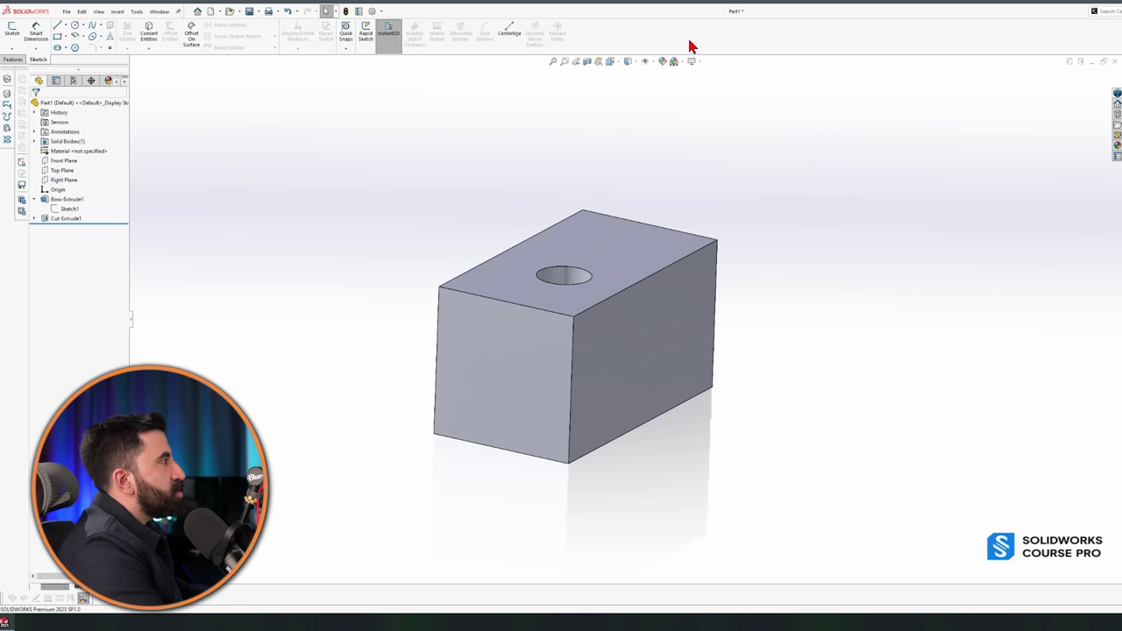
# - Section the block along the Front Plane to inspect the hole, and return to the uncut view
pyautogui.click(61, 164)
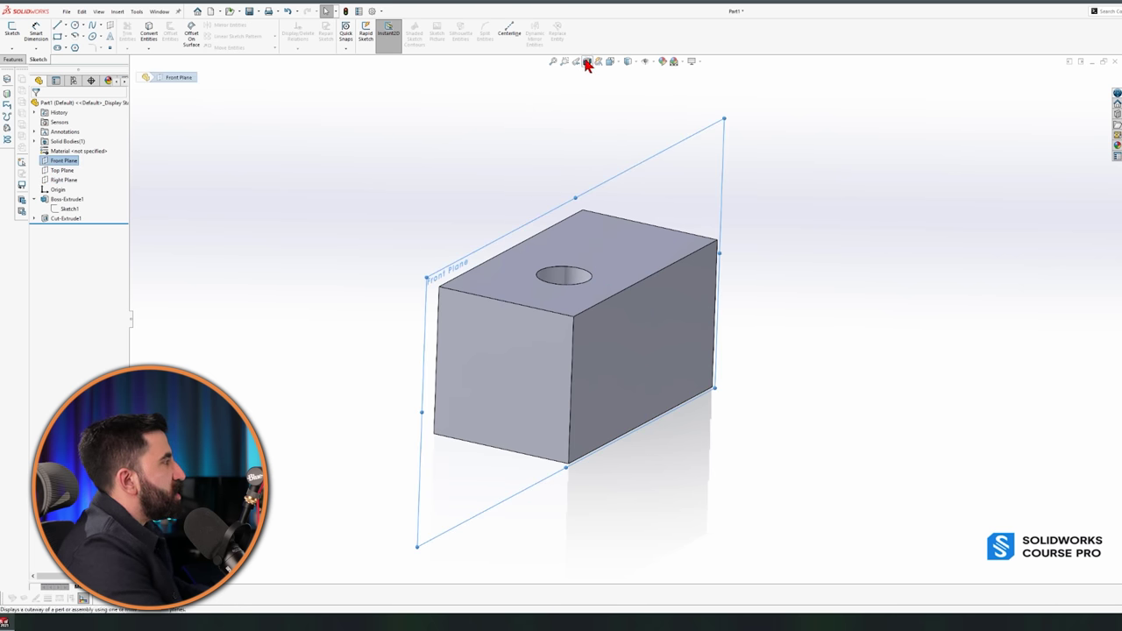
pyautogui.click(586, 62)
pyautogui.moveTo(718, 377); pyautogui.dragTo(641, 438, button='middle')
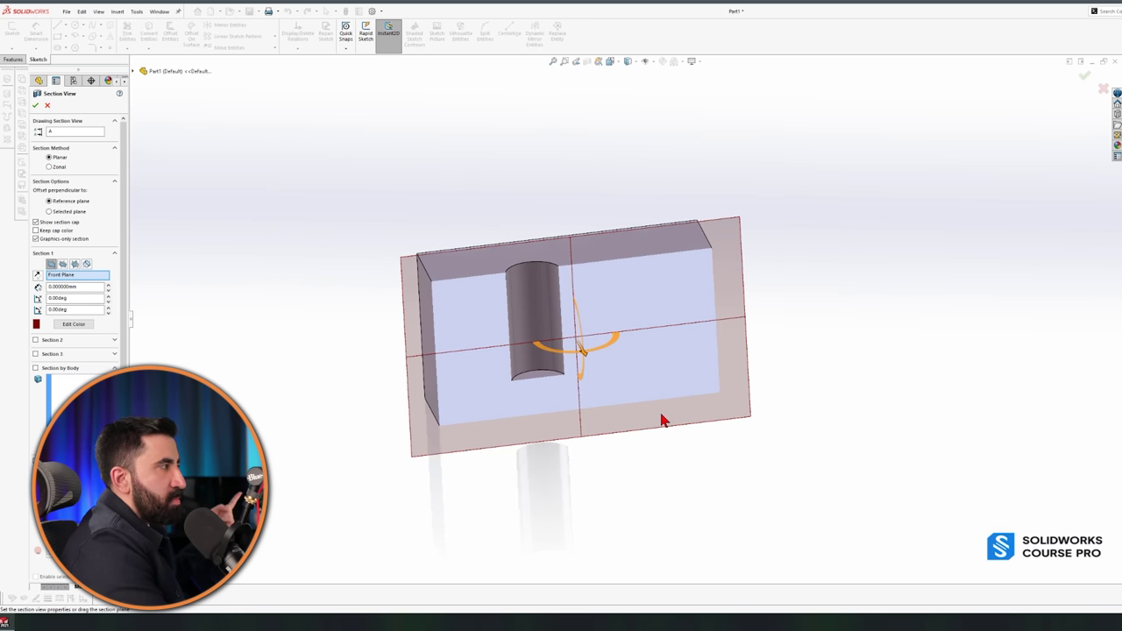
pyautogui.click(35, 106)
pyautogui.scroll(-3, 613, 351)
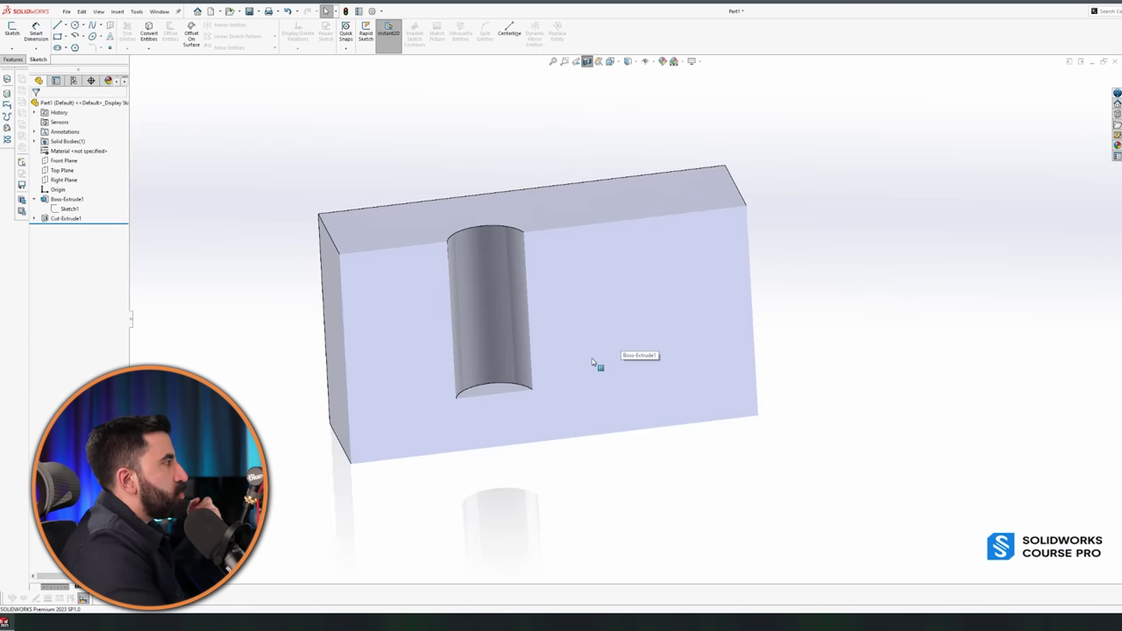
pyautogui.click(588, 60)
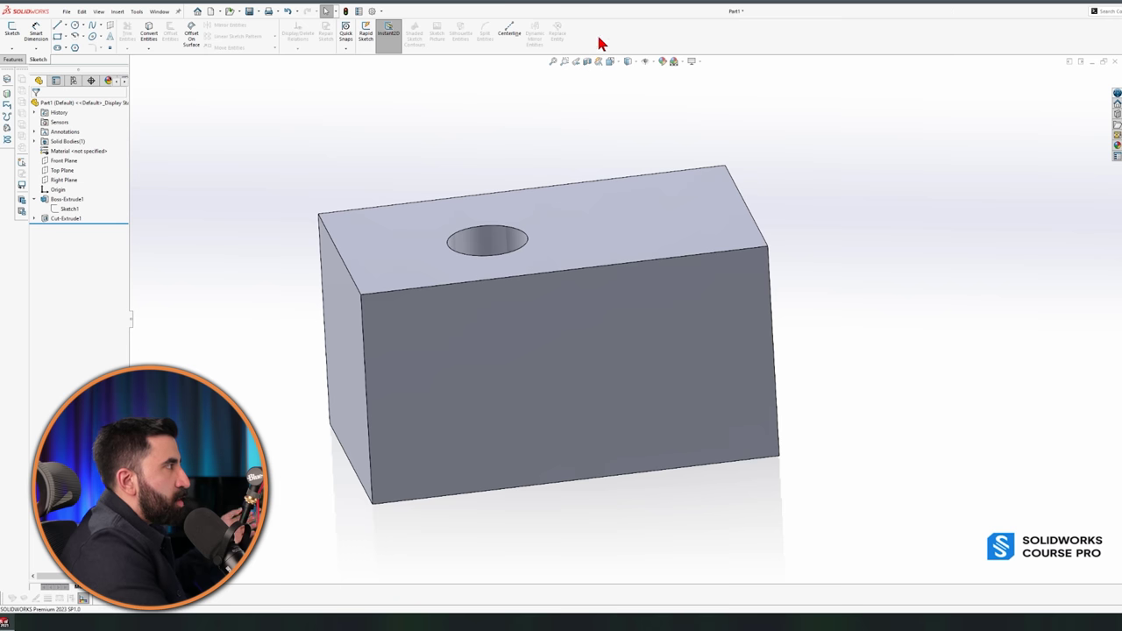
pyautogui.keyDown('ctrl'); pyautogui.moveTo(775, 155); pyautogui.dragTo(777, 321, button='middle'); pyautogui.keyUp('ctrl')
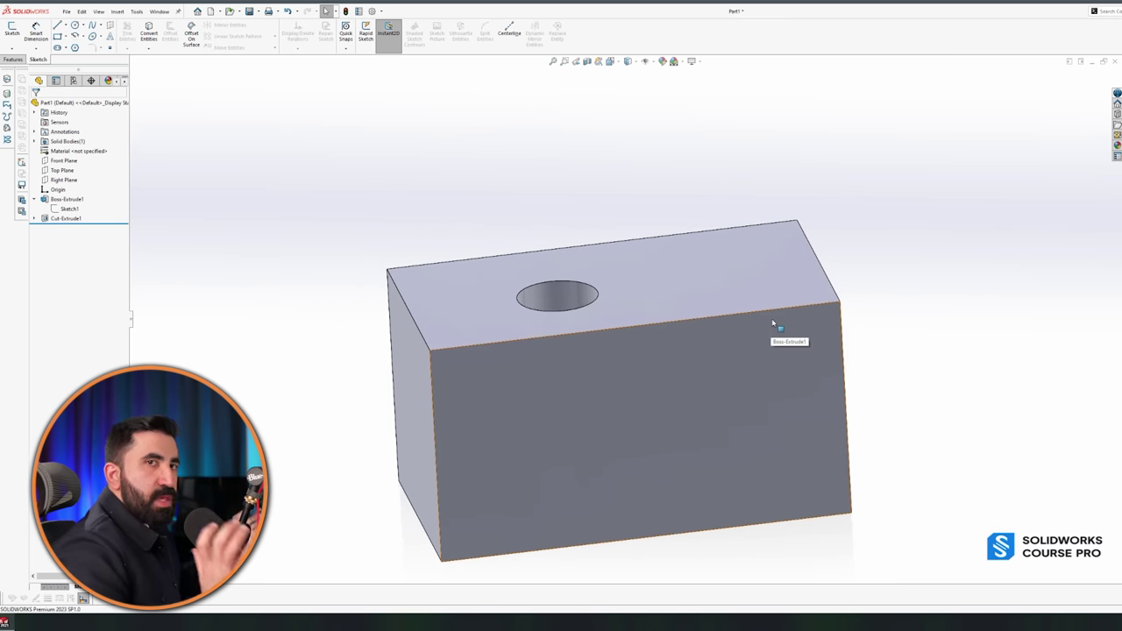
# - In the base sketch, delete the midpoint relations of the top and left edges and move the rectangle up and right, clear of the origin
pyautogui.click(70, 211)
pyautogui.click(85, 186)
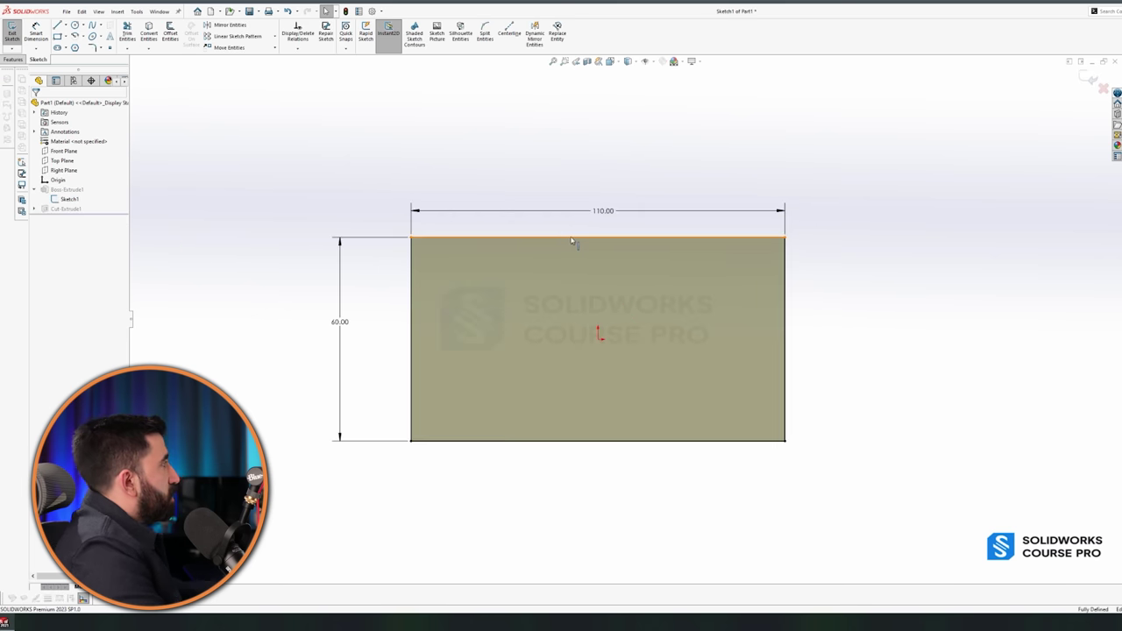
pyautogui.click(575, 237)
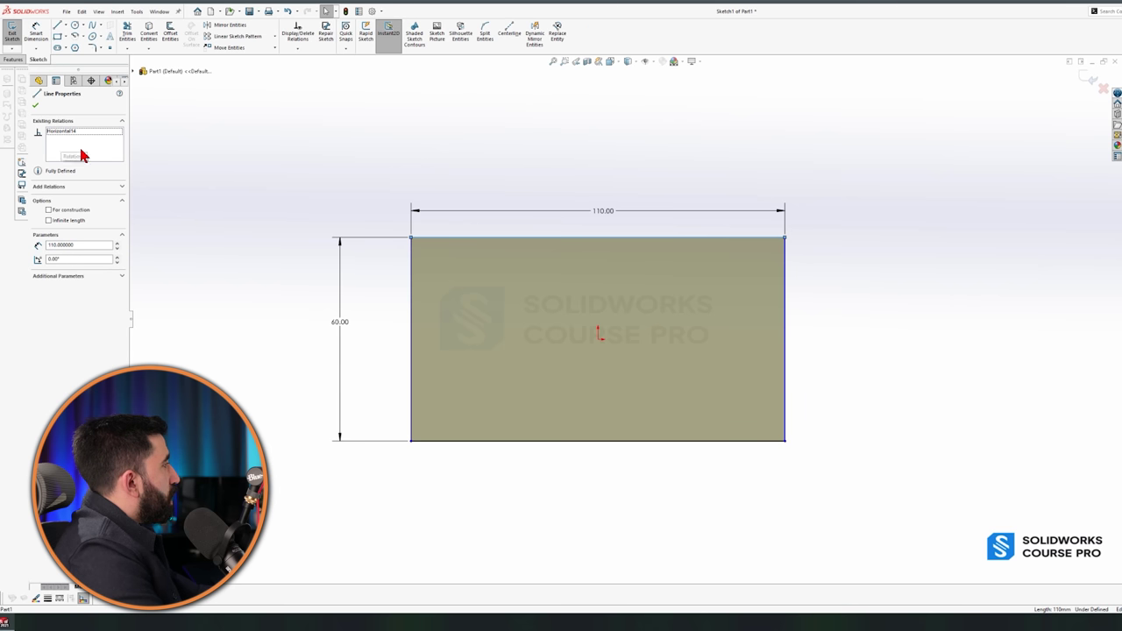
pyautogui.press('Escape')
pyautogui.click(413, 316)
pyautogui.click(70, 139)
pyautogui.press('Escape')
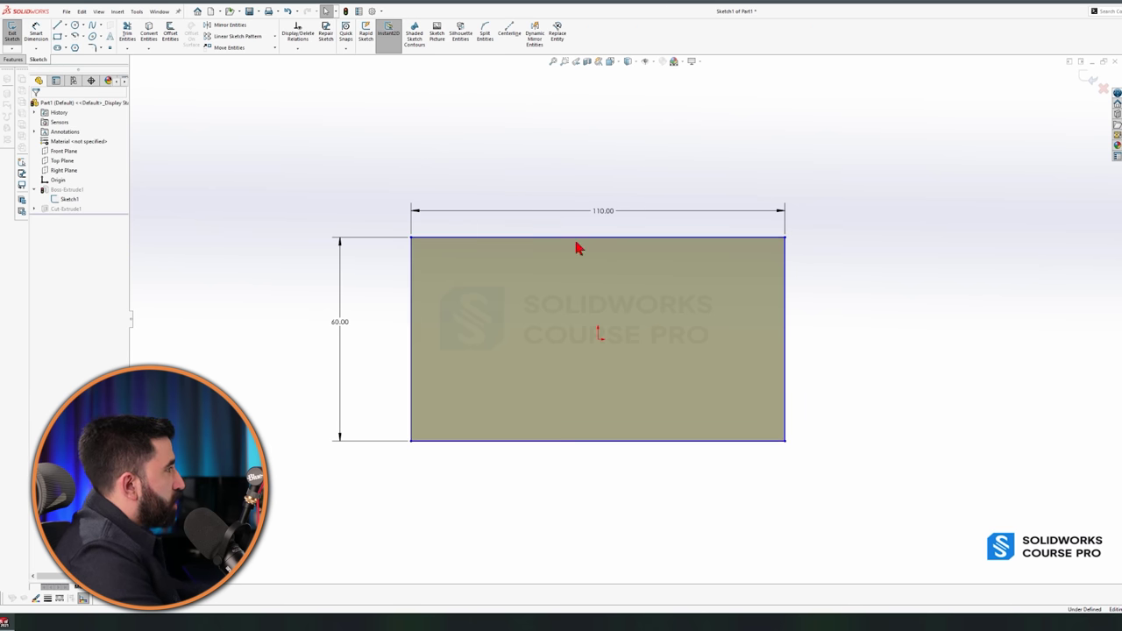
pyautogui.moveTo(786, 237); pyautogui.dragTo(1033, 126)
pyautogui.press('Escape')
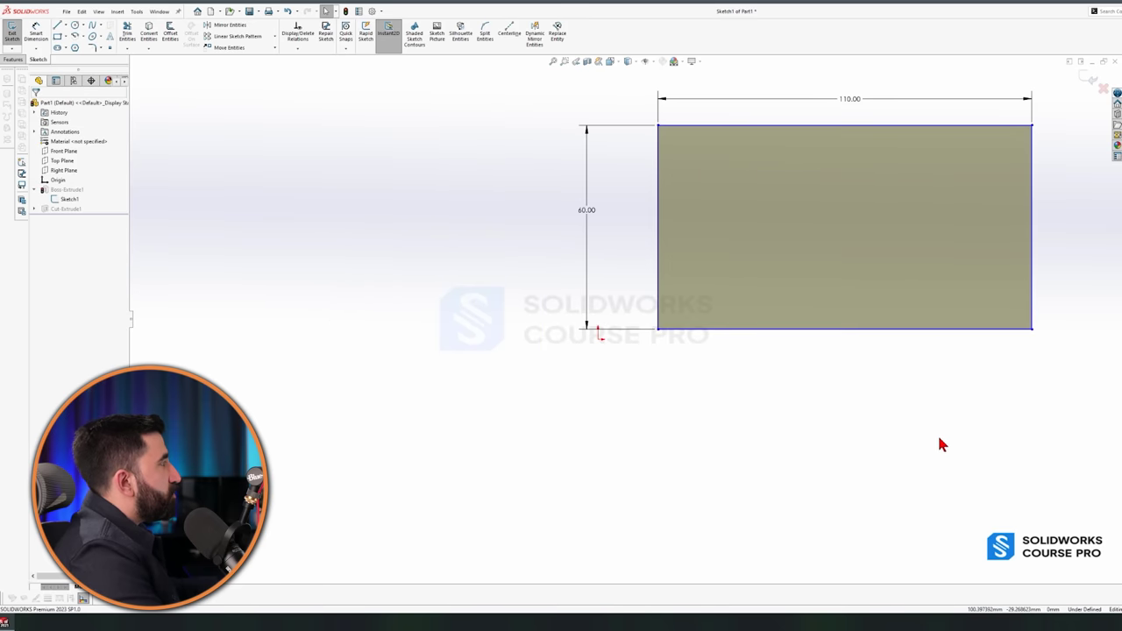
# - Draw a diagonal centerline across the rectangle from lower-left to upper-right corner and make its midpoint coincident with the origin
pyautogui.click(58, 28)
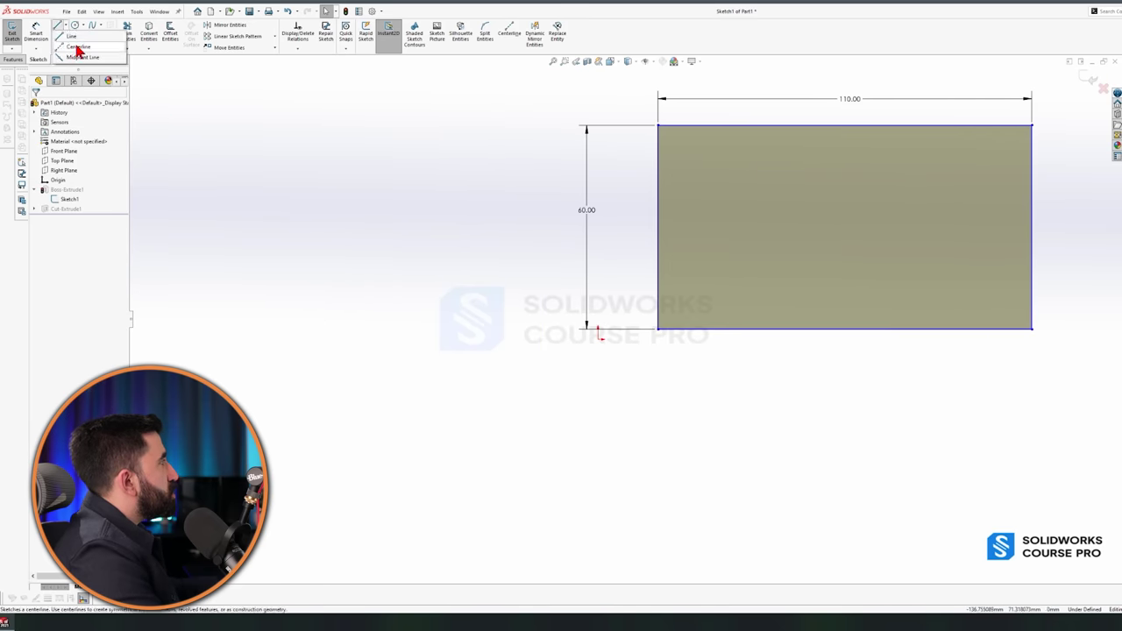
pyautogui.click(79, 47)
pyautogui.click(659, 329)
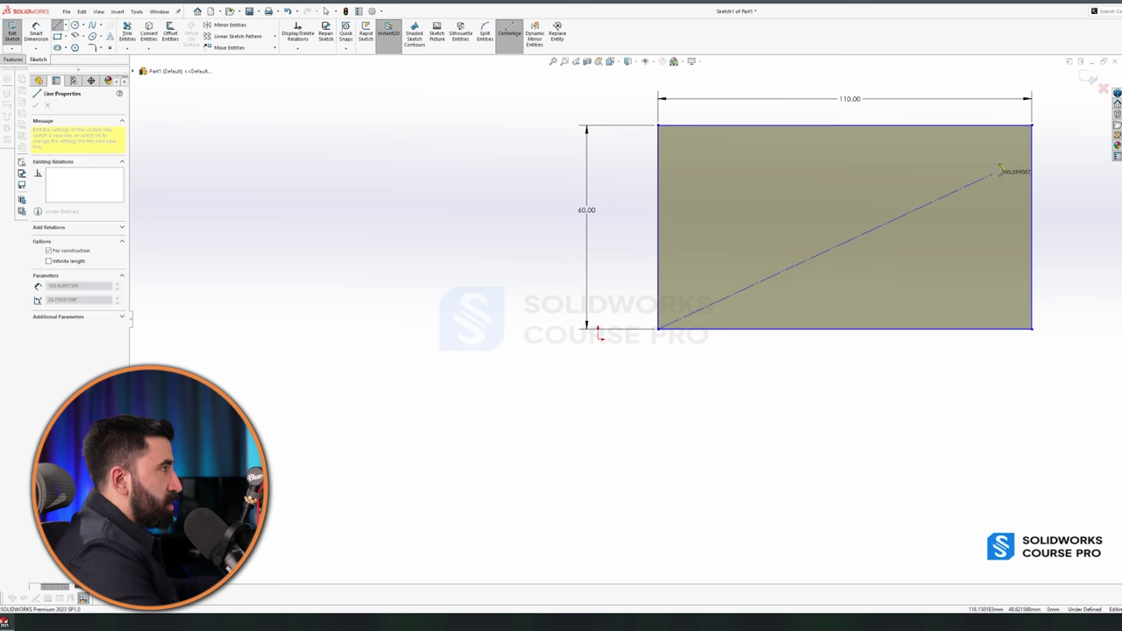
pyautogui.click(1032, 126)
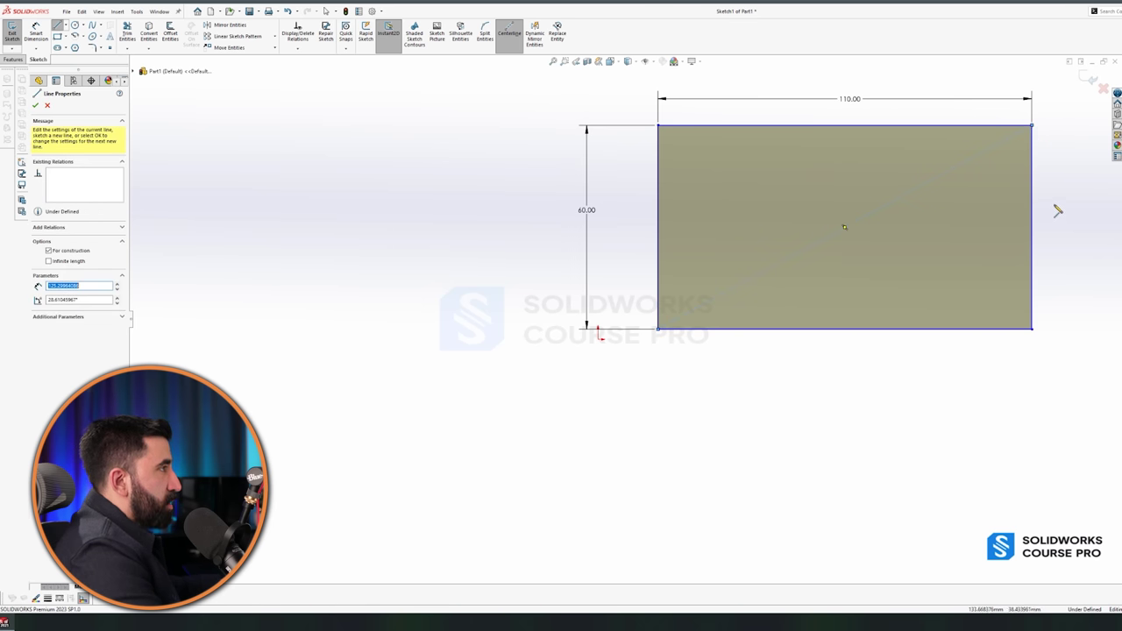
pyautogui.press('Escape')
pyautogui.rightClick(854, 228)
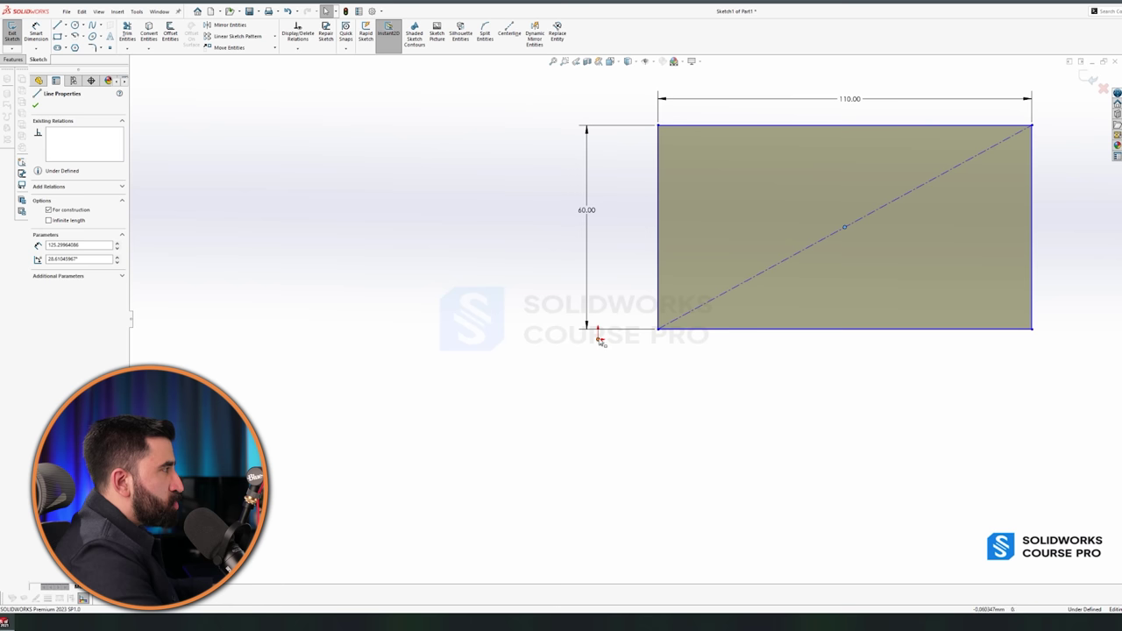
pyautogui.keyDown('ctrl'); pyautogui.click(599, 337); pyautogui.keyUp('ctrl')
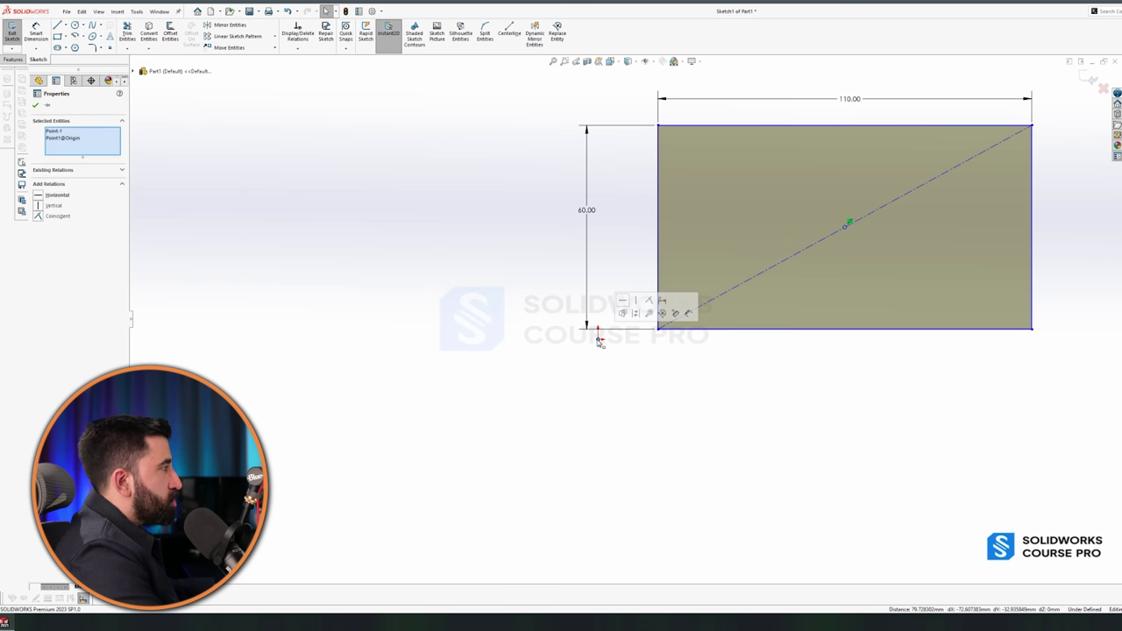
pyautogui.click(38, 216)
pyautogui.click(539, 536)
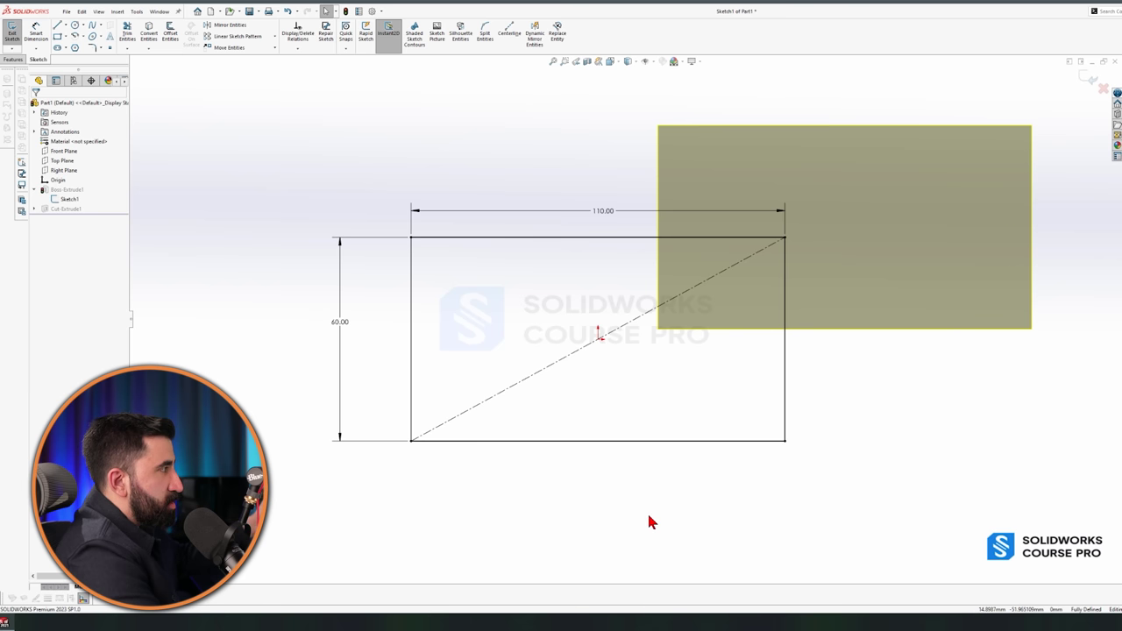
# - Delete all geometry in the base sketch and sketch a center rectangle from midpoints, centred on the origin
pyautogui.moveTo(1016, 74)
pyautogui.mouseDown()
pyautogui.moveTo(371, 474)
pyautogui.moveTo(251, 530)
pyautogui.mouseUp()
pyautogui.press('Delete')
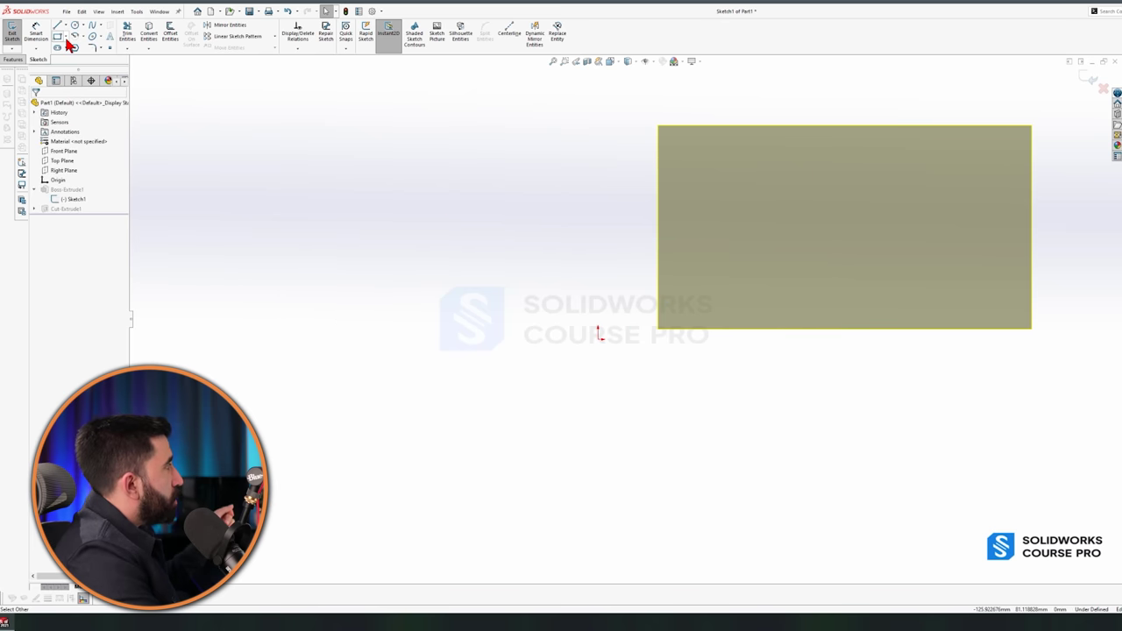
pyautogui.click(67, 39)
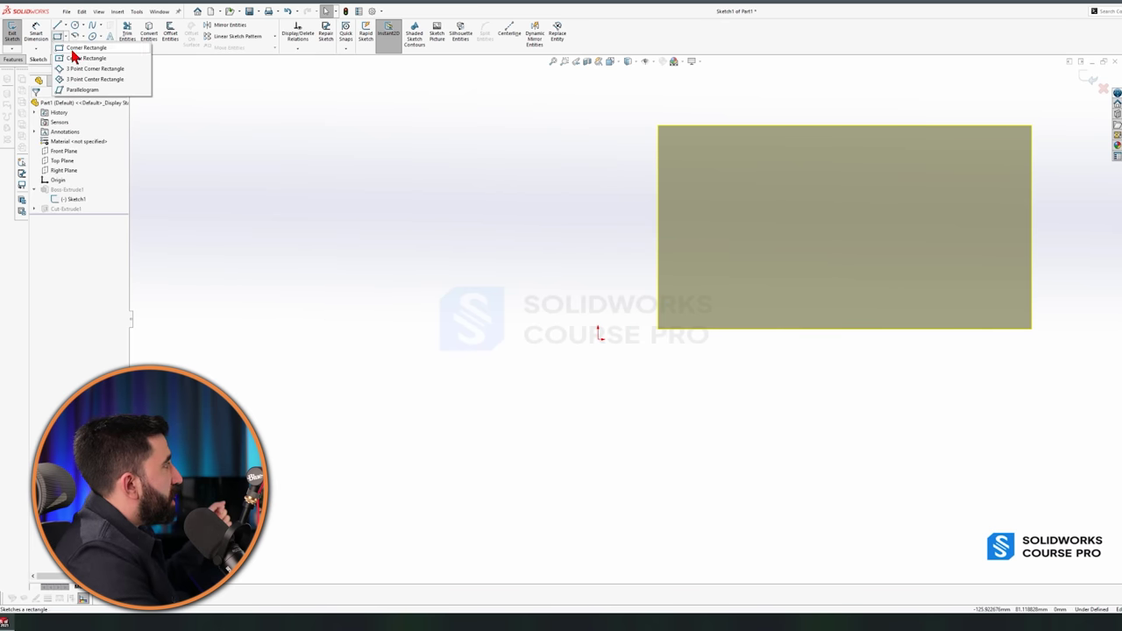
pyautogui.click(85, 59)
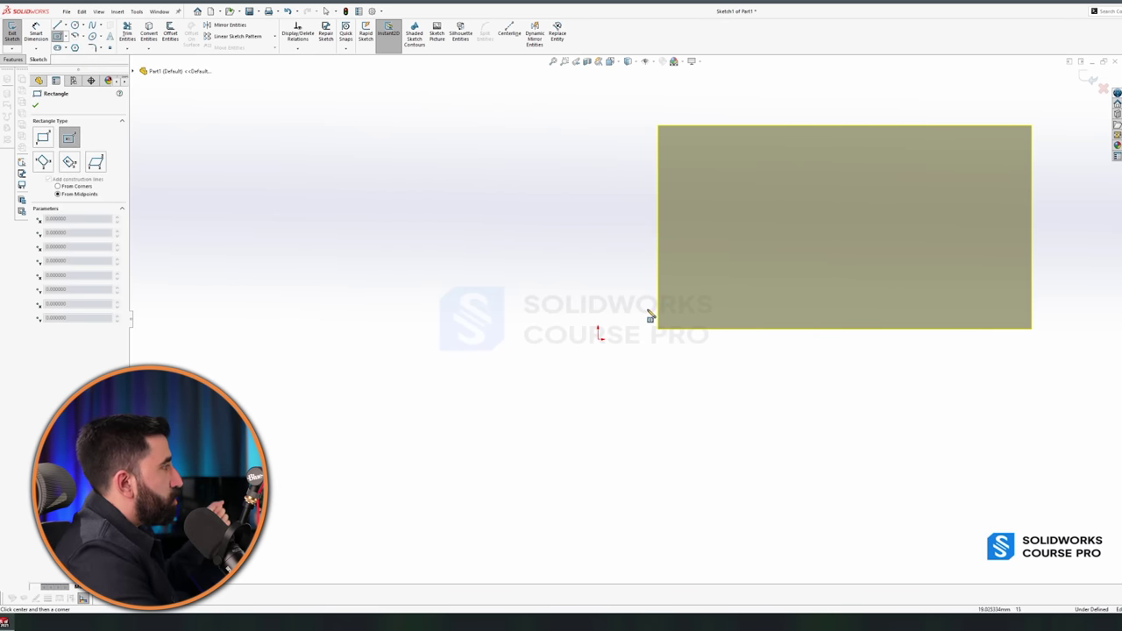
pyautogui.click(599, 339)
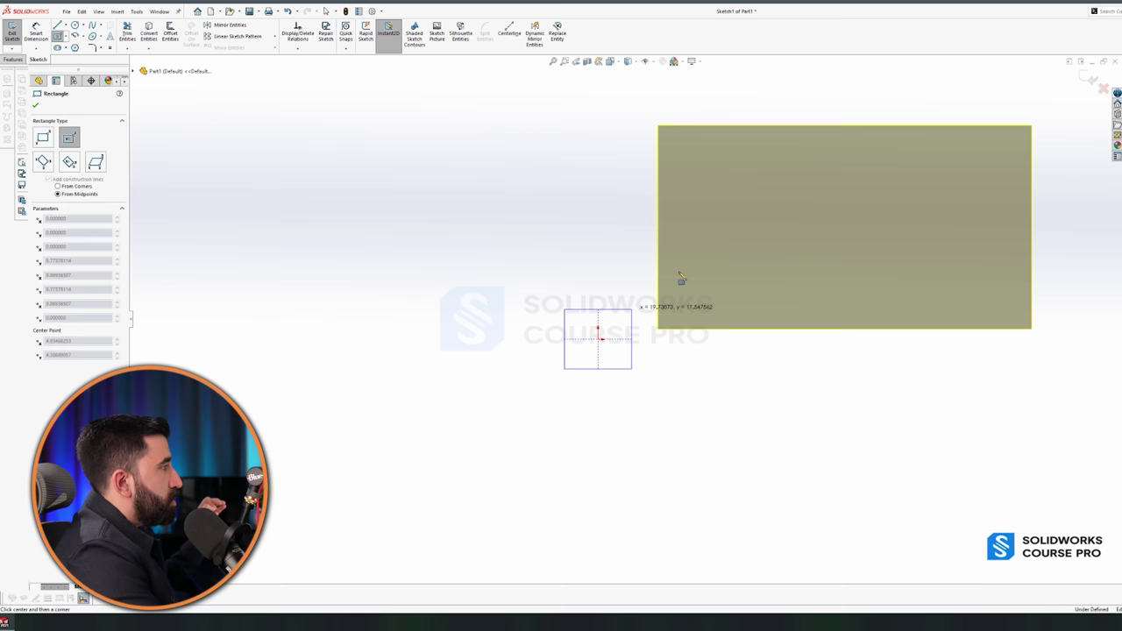
pyautogui.click(781, 457)
# - Dimension the center rectangle to 110 mm wide and 60 mm high
pyautogui.press('d')
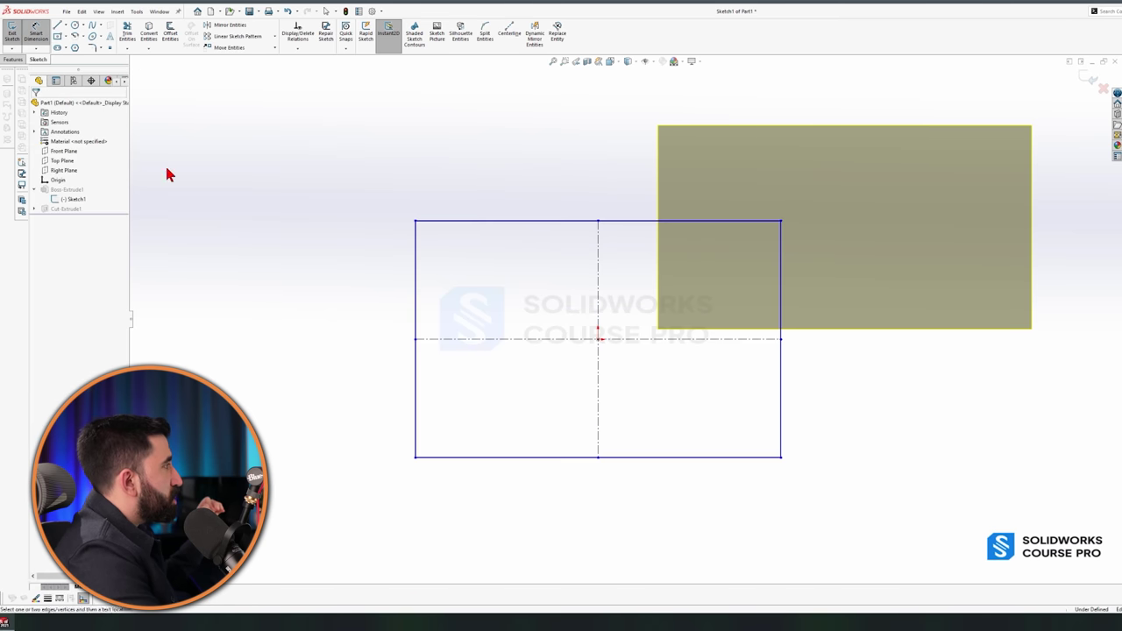
pyautogui.click(550, 221)
pyautogui.click(551, 197)
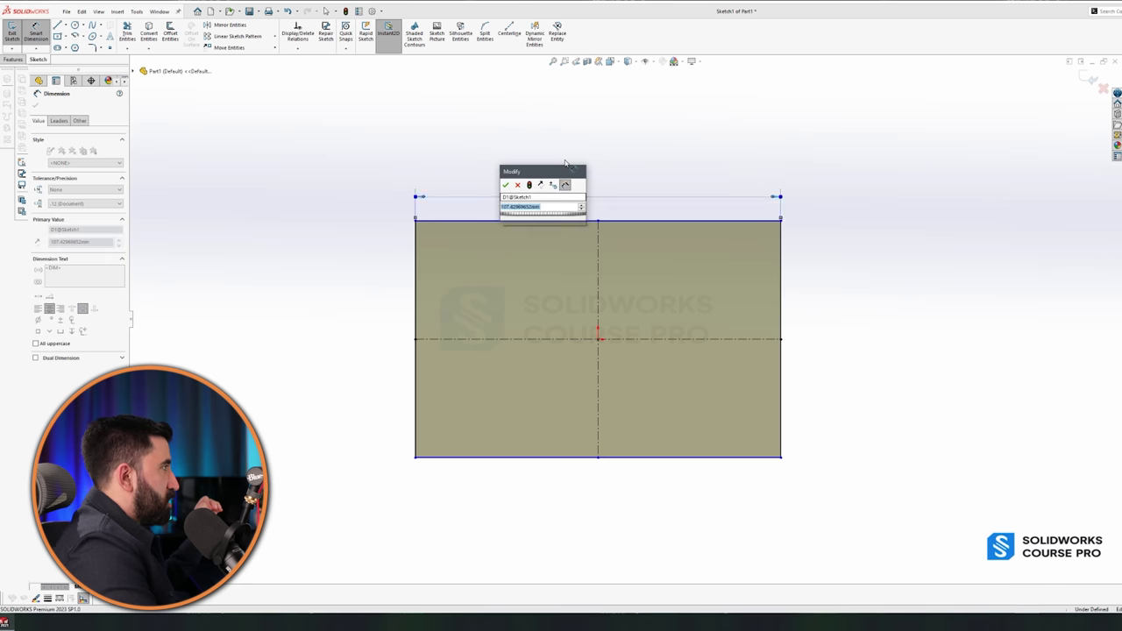
pyautogui.write('110')
pyautogui.press('Return')
pyautogui.click(411, 301)
pyautogui.click(362, 314)
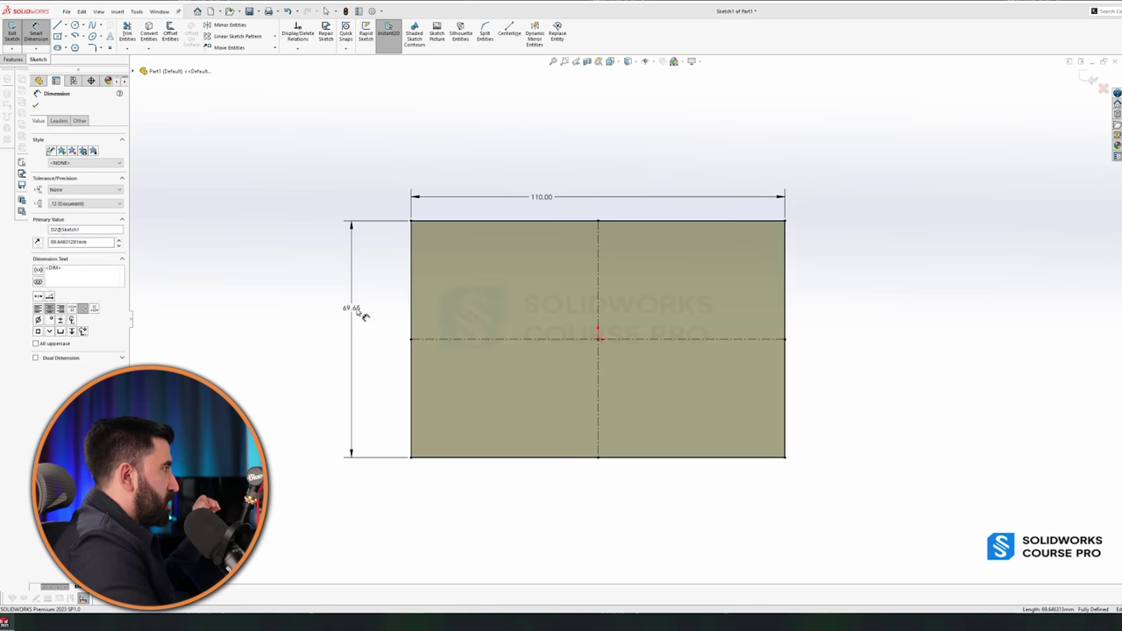
# - Rebuild the part, ignoring the sketch error, and select the hole sketch under Cut-Extrude1
pyautogui.hotkey('ctrl', 'b')
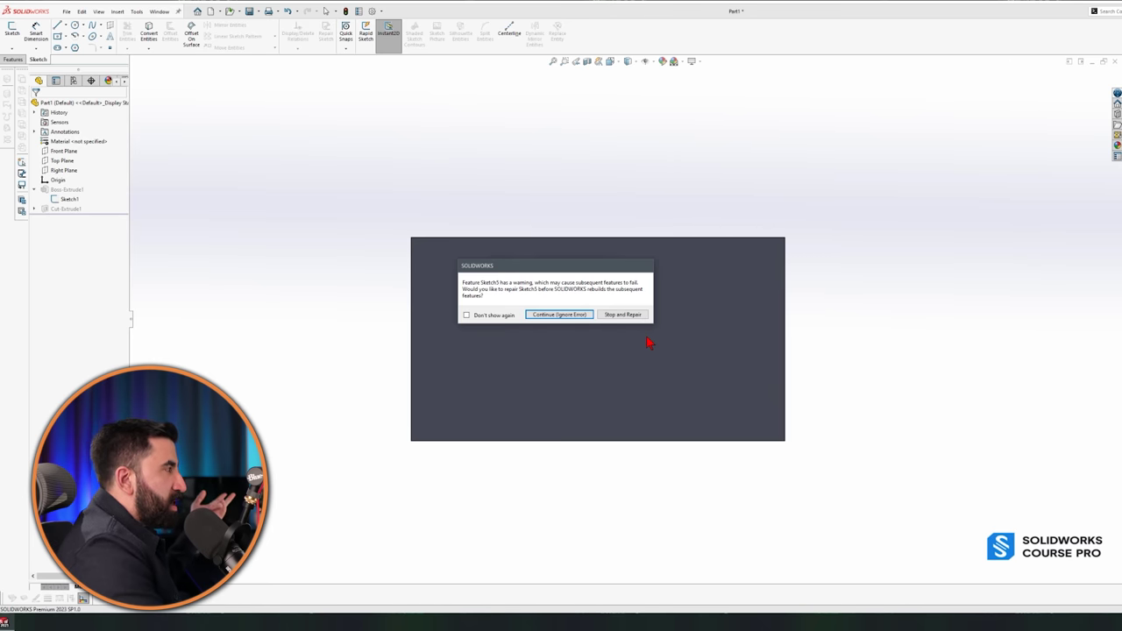
pyautogui.click(568, 316)
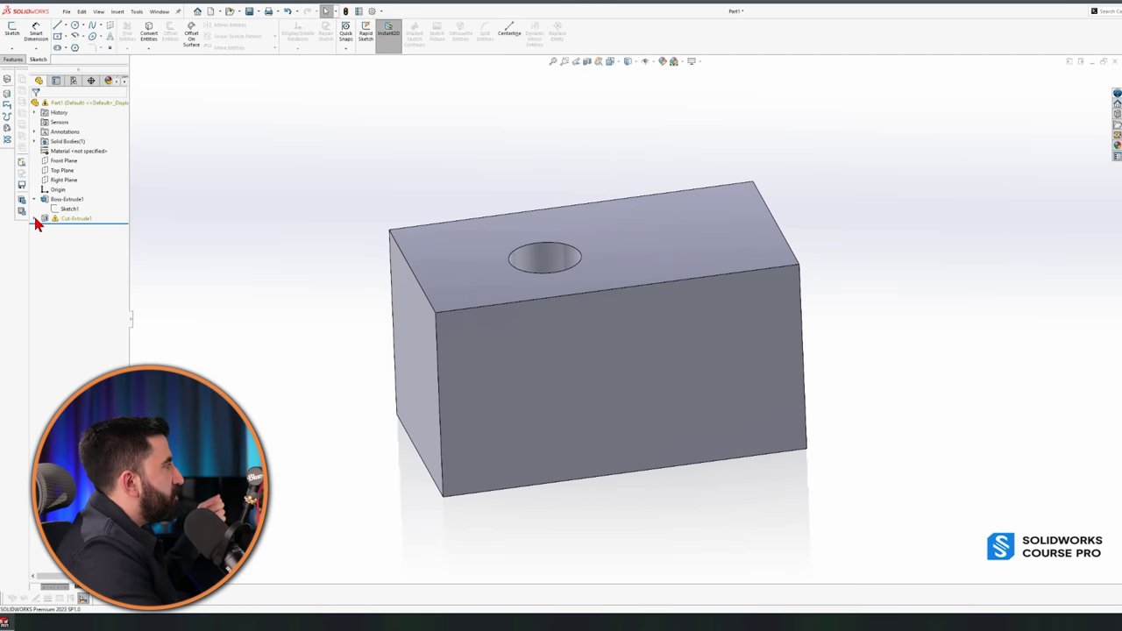
pyautogui.moveTo(591, 238); pyautogui.dragTo(636, 303, button='middle')
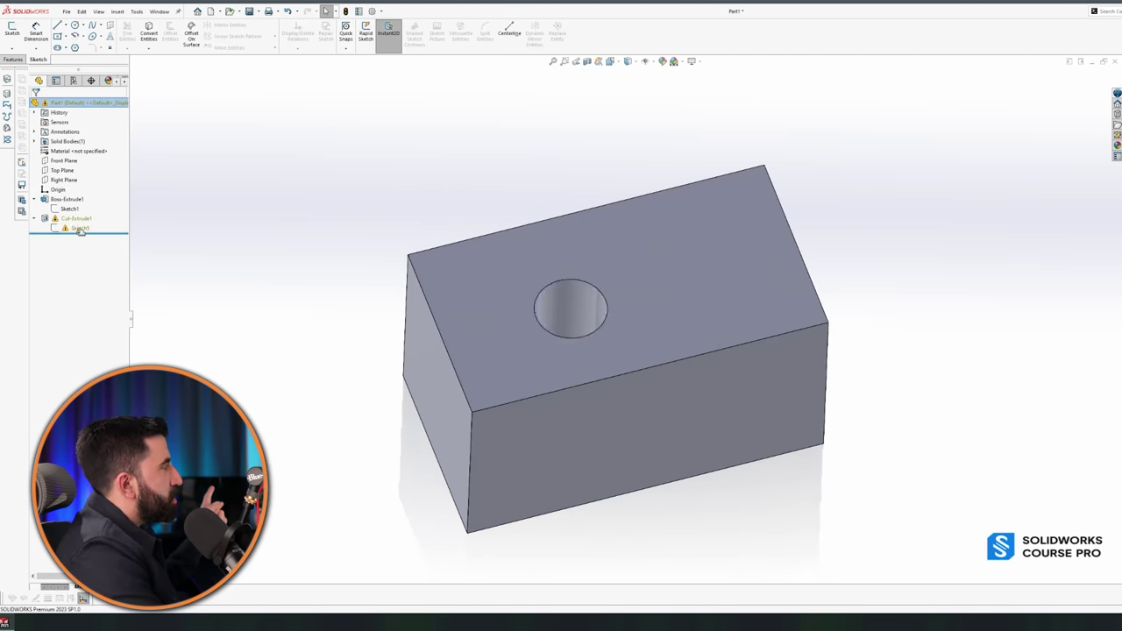
pyautogui.click(80, 229)
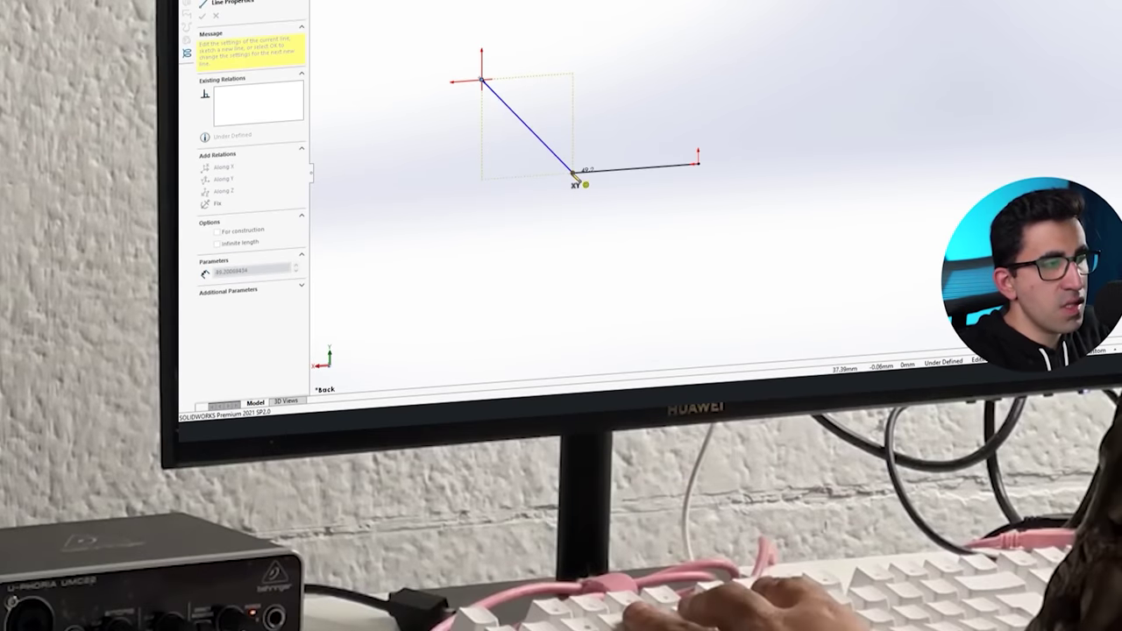
pyautogui.click(575, 173)
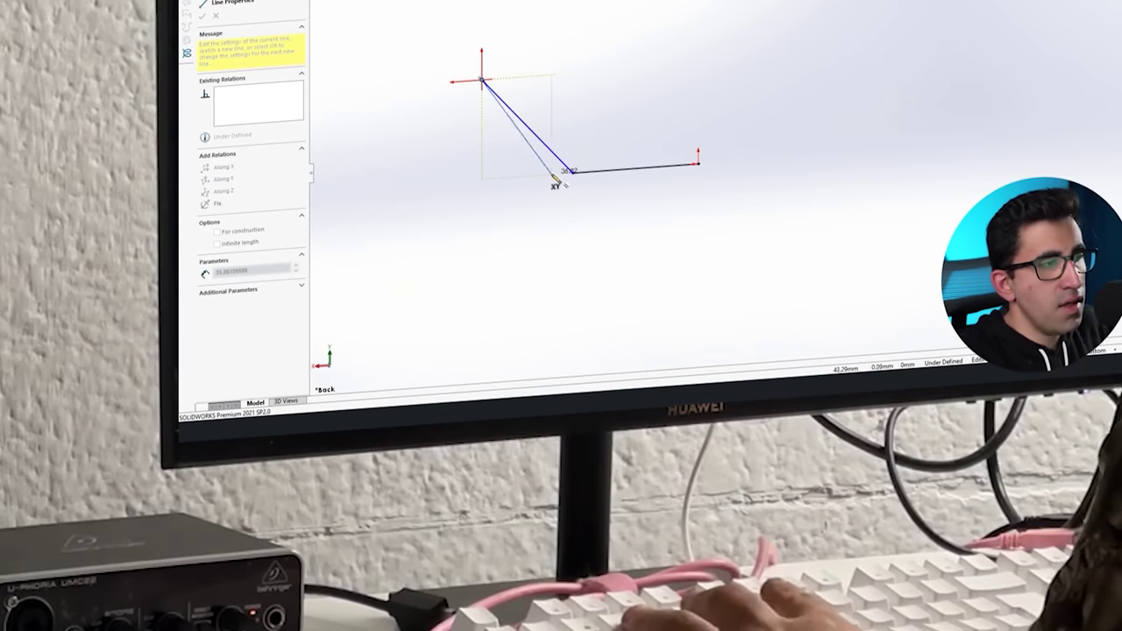
pyautogui.press('Escape')
# - Fillet all edges around the block's top and bottom faces
pyautogui.moveTo(676, 118); pyautogui.dragTo(715, 167, button='middle')
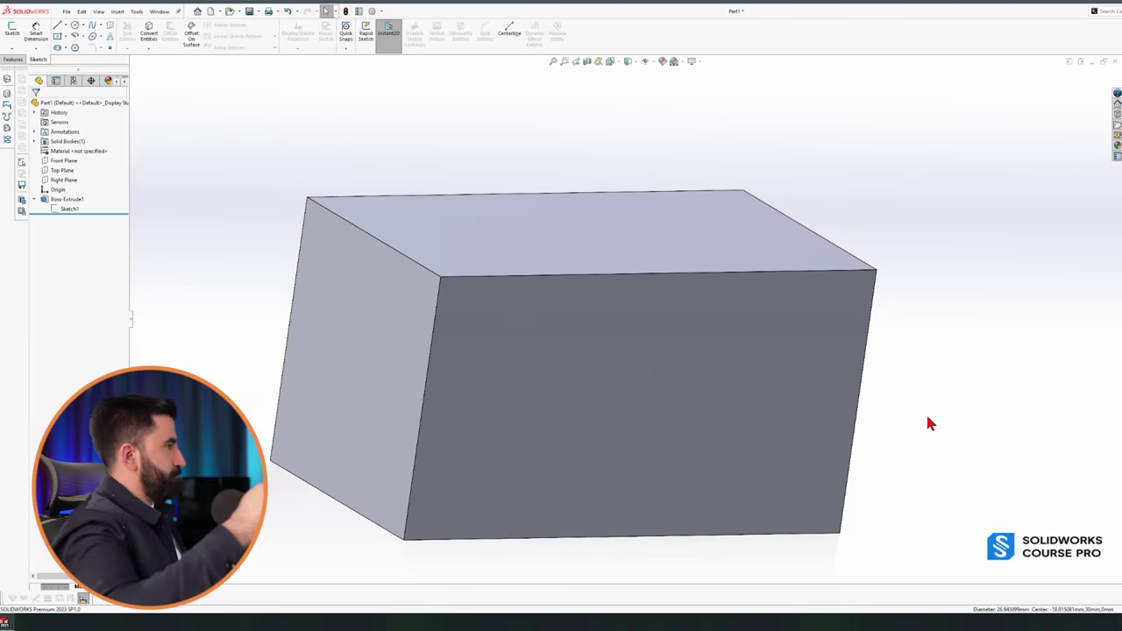
pyautogui.moveTo(927, 421); pyautogui.dragTo(583, 175, button='middle')
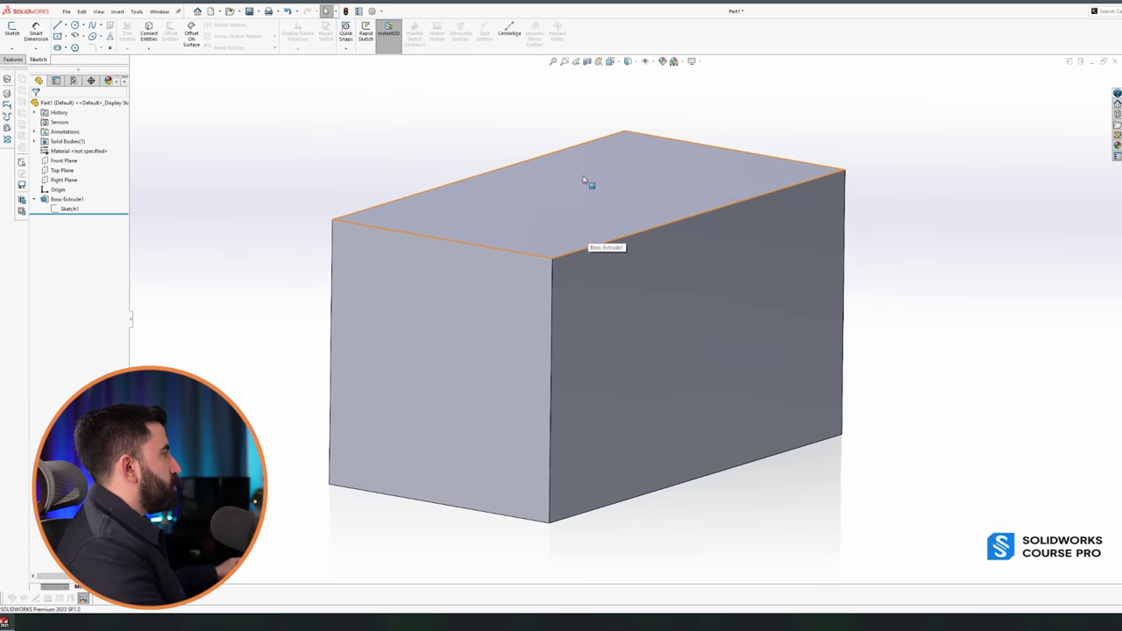
pyautogui.click(583, 180)
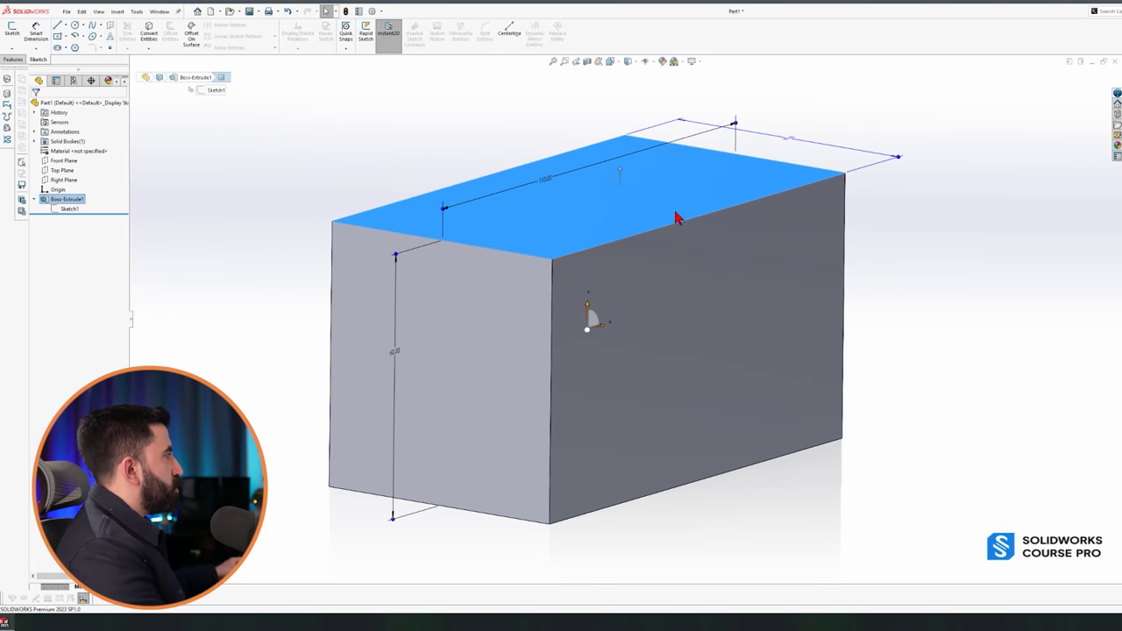
pyautogui.moveTo(675, 218); pyautogui.dragTo(508, 318, button='right')
pyautogui.moveTo(509, 319); pyautogui.dragTo(617, 324, button='middle')
pyautogui.click(653, 393)
pyautogui.press('Return')
# - Shell the filleted block, removing both end faces so it is open from end to end
pyautogui.click(707, 325)
pyautogui.moveTo(707, 325); pyautogui.dragTo(731, 321, button='middle')
pyautogui.press('Return')
pyautogui.hotkey('ctrl', '1')
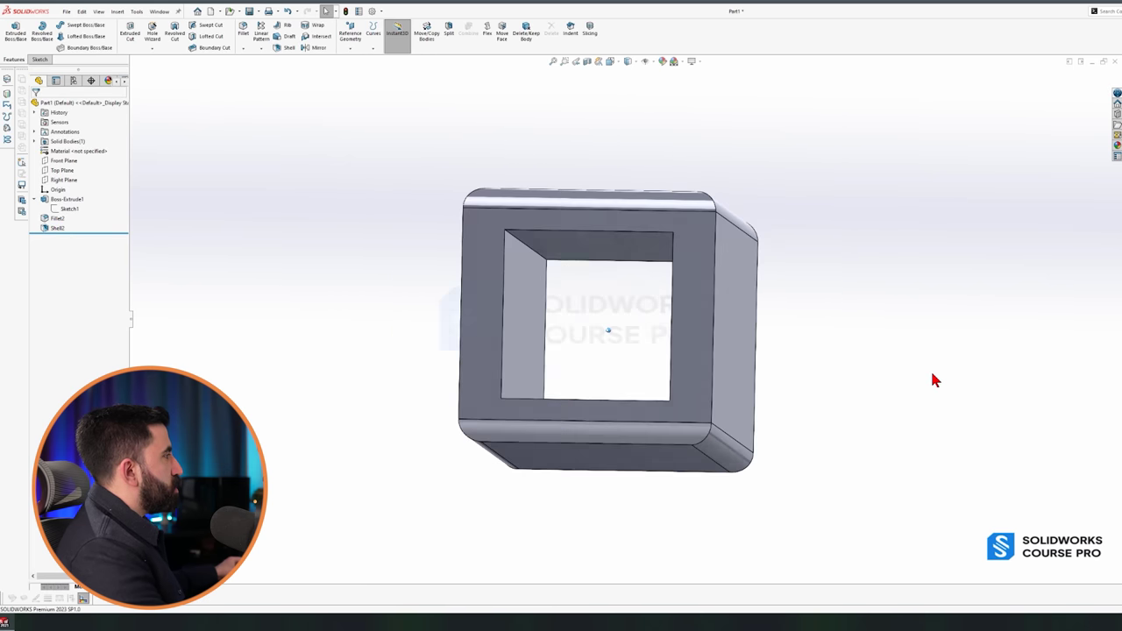
pyautogui.hotkey('ctrl', '7')
# - On the long side face, sketch a circle of about 3.6 mm radius near the upper-left corner
pyautogui.click(517, 326)
pyautogui.click(523, 314)
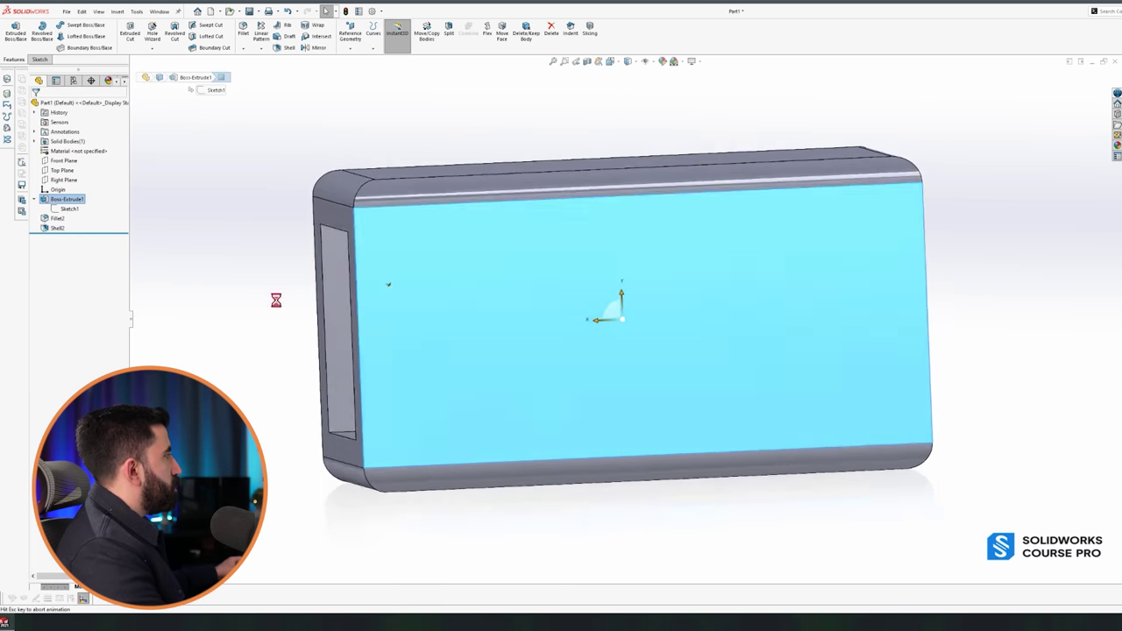
pyautogui.press('c')
pyautogui.click(368, 211)
pyautogui.click(369, 228)
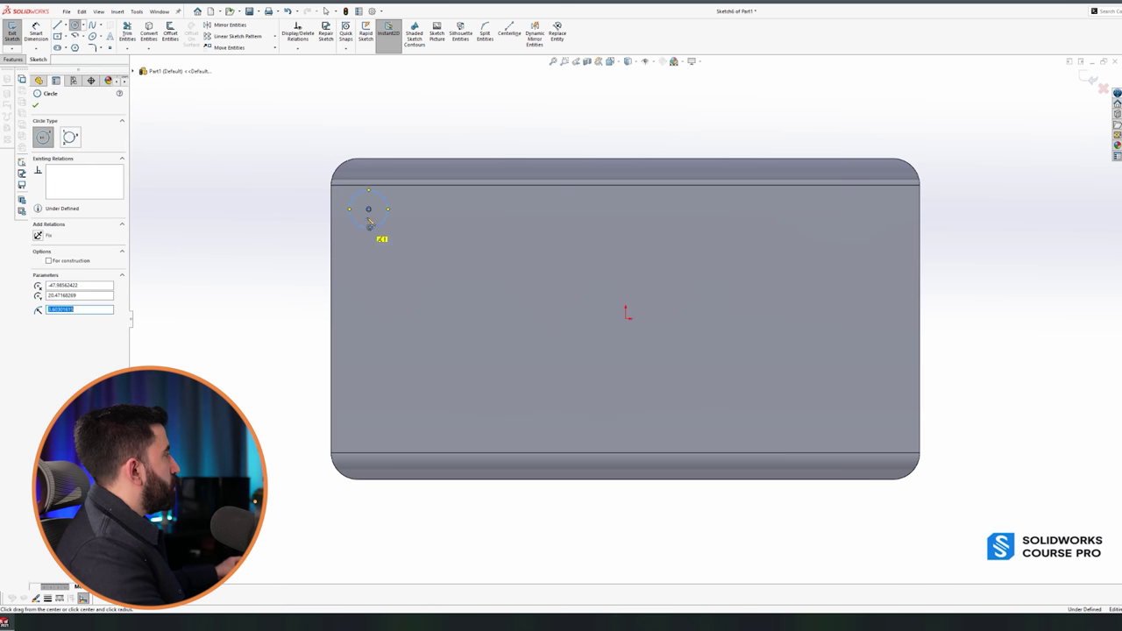
# - Extrude-cut the circle with the Through All end condition
pyautogui.click(19, 59)
pyautogui.click(129, 34)
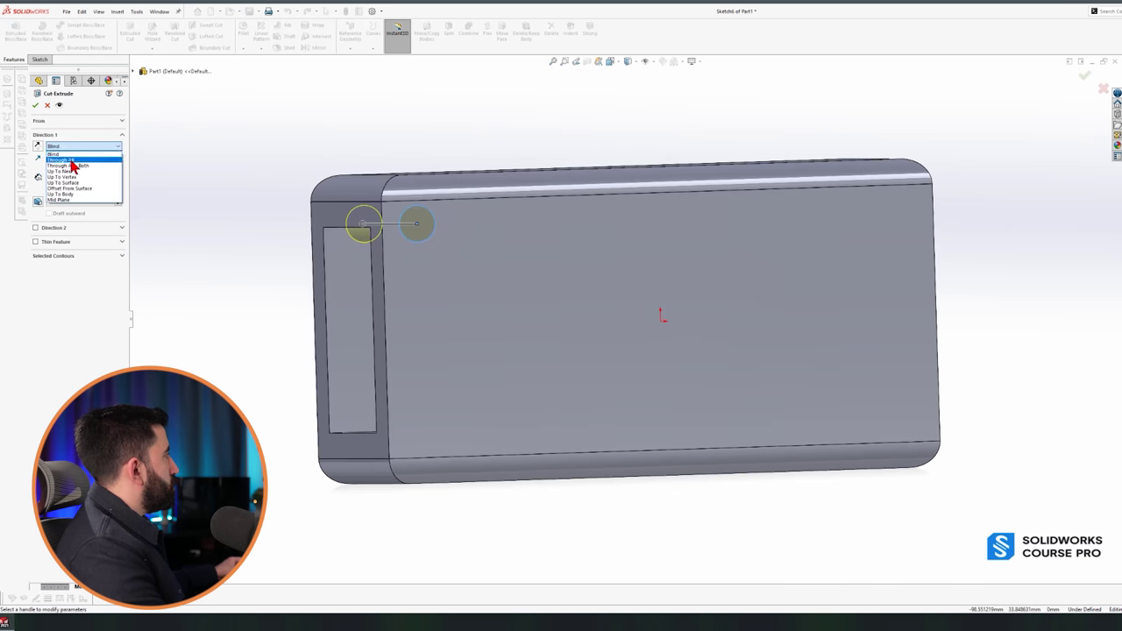
pyautogui.click(70, 161)
pyautogui.press('Return')
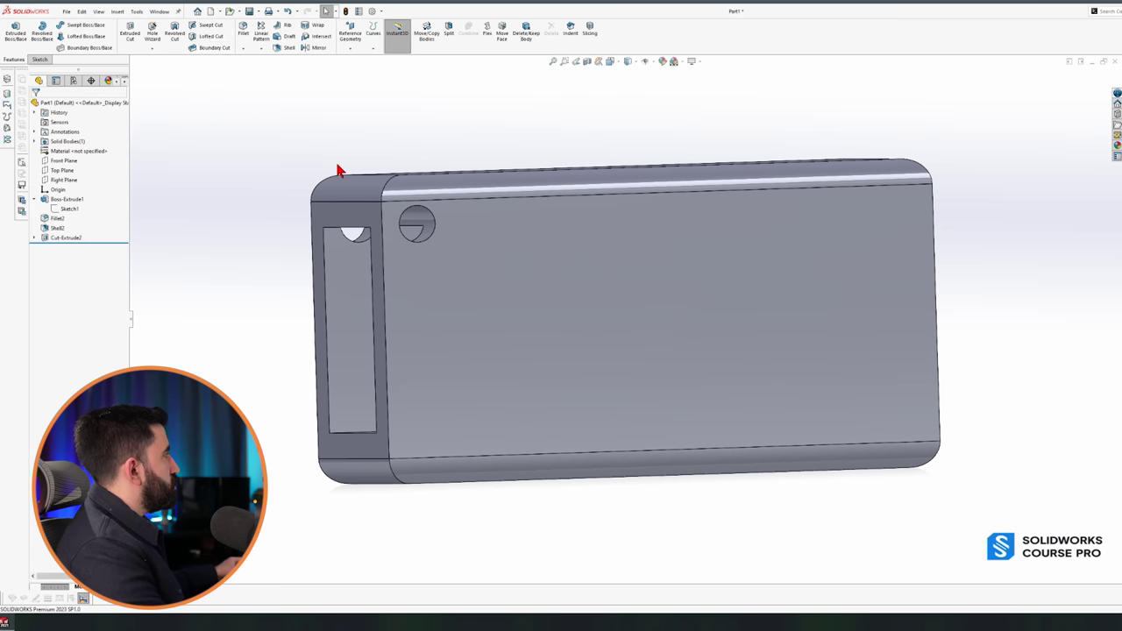
# - Create a linear pattern of the hole with 6 instances along the long edge and 4 along the vertical edge, spaced 10 mm
pyautogui.click(261, 43)
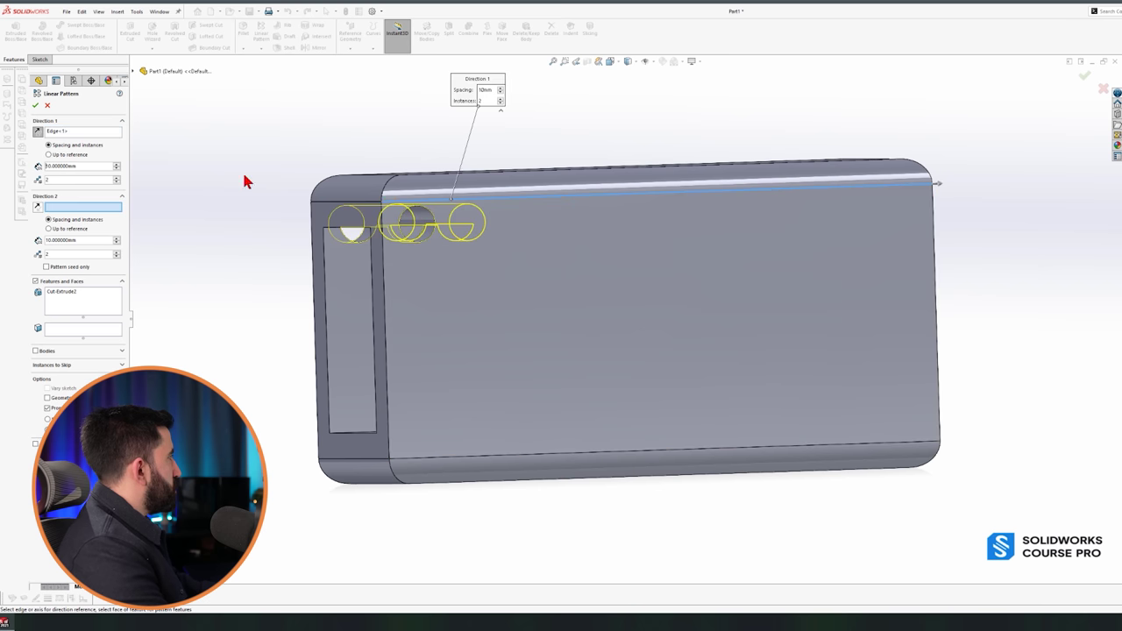
pyautogui.click(117, 166)
pyautogui.click(118, 168)
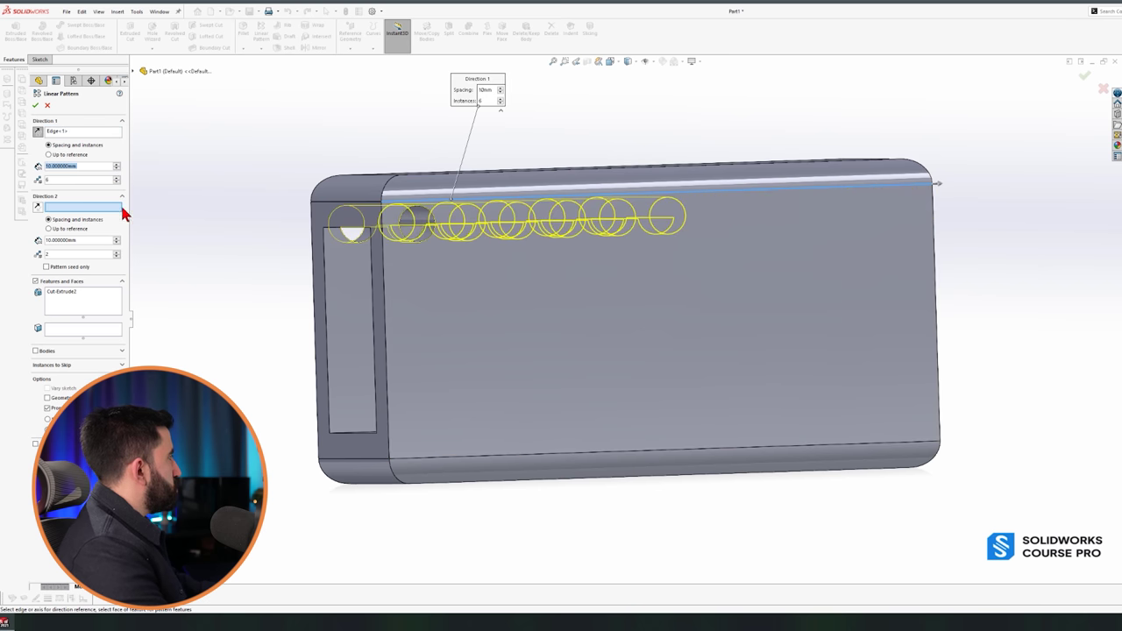
pyautogui.click(384, 274)
pyautogui.click(117, 252)
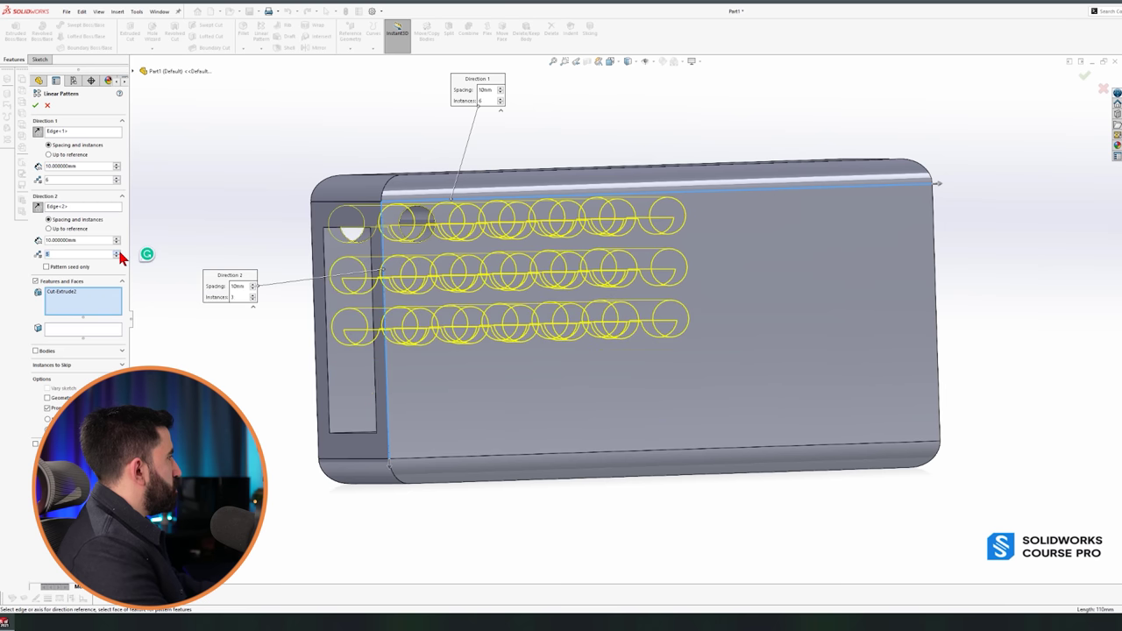
pyautogui.click(117, 252)
pyautogui.click(36, 106)
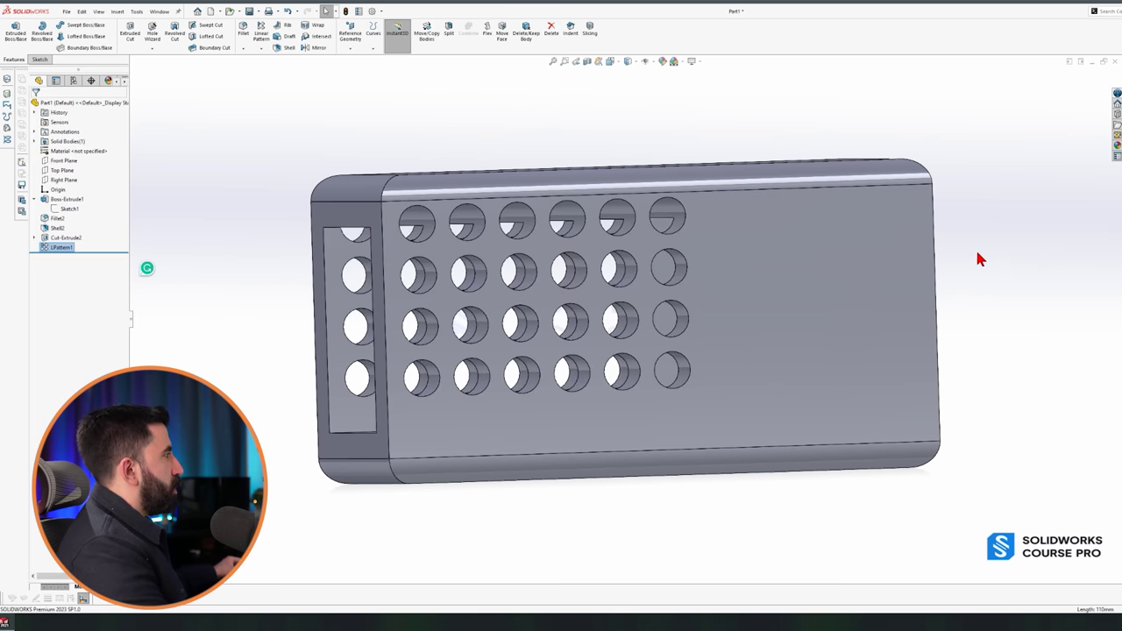
# - Sketch a corner rectangle about 30.5 by 10 mm on the top face, with its lower-right corner on the origin
pyautogui.hotkey('ctrl', '7')
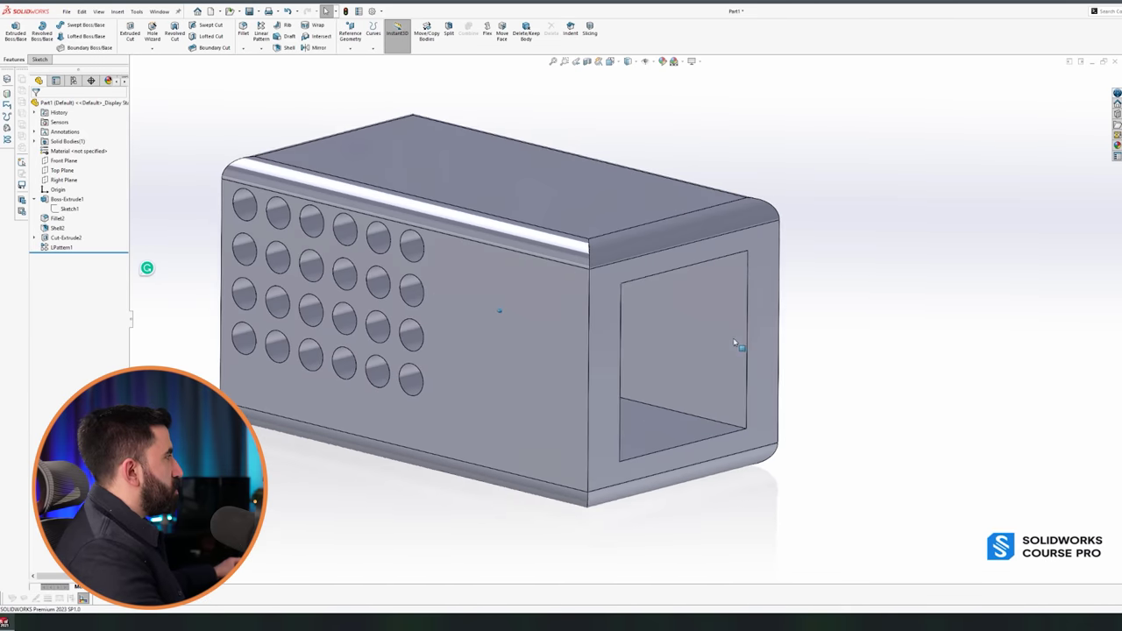
pyautogui.click(478, 191)
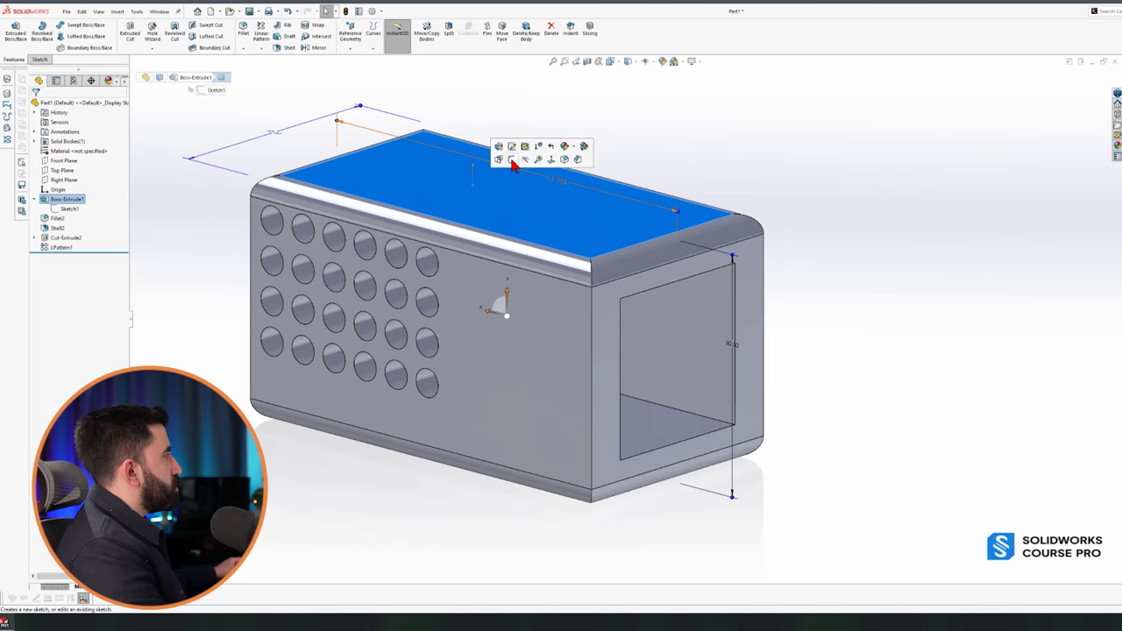
pyautogui.click(514, 165)
pyautogui.press('r')
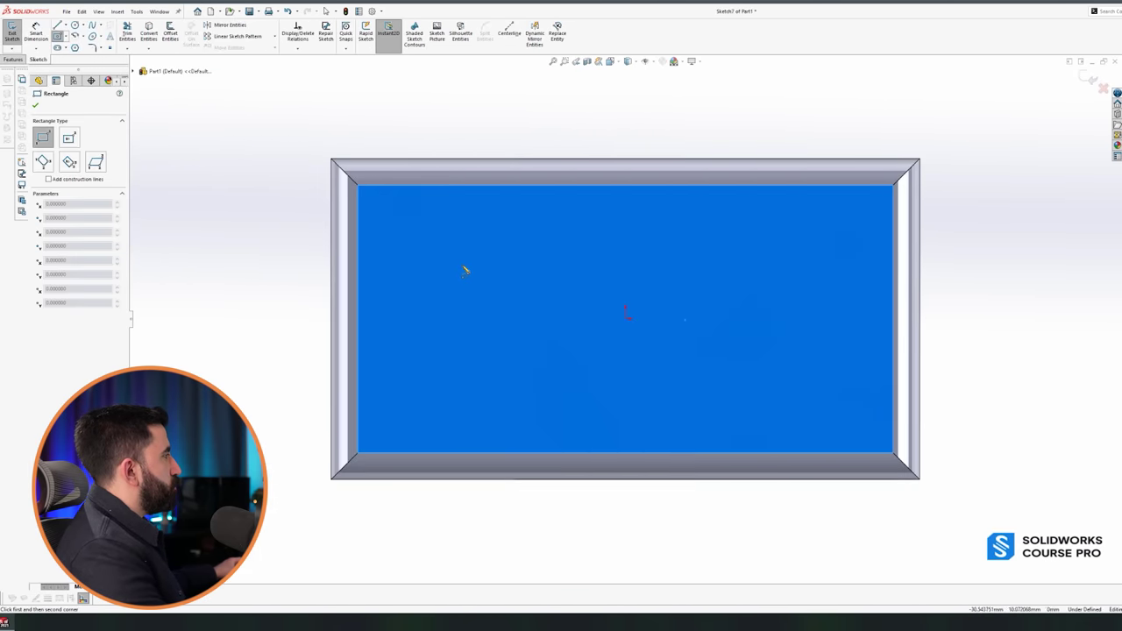
pyautogui.click(463, 266)
pyautogui.click(626, 319)
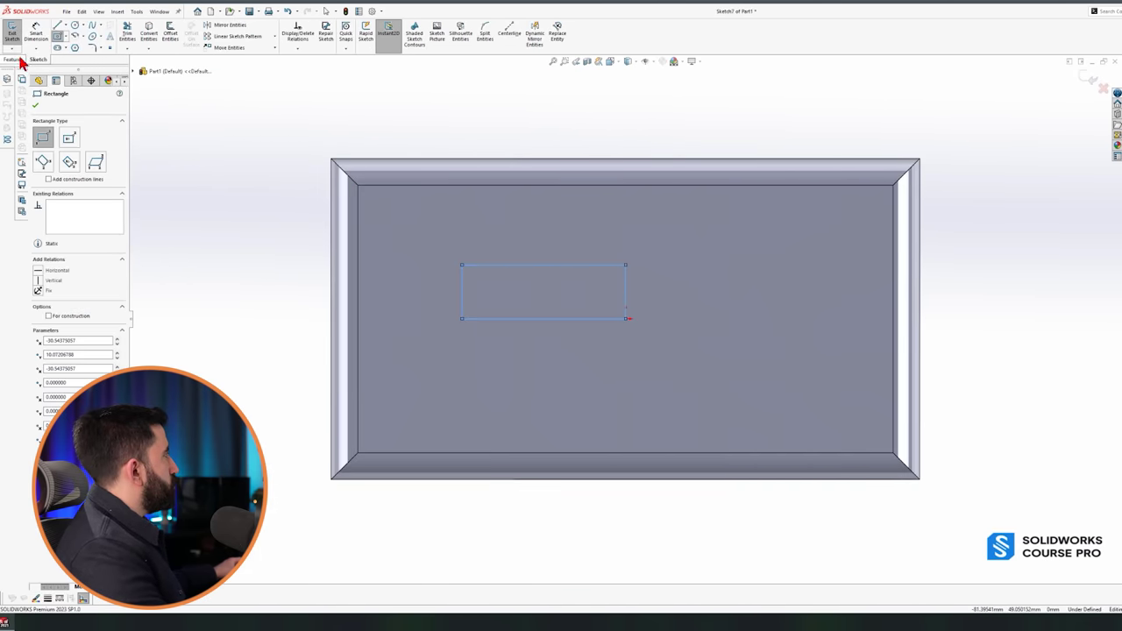
# - Extrude the rectangle 45 mm upward from the top face, merged with the body and with an inward draft
pyautogui.click(12, 59)
pyautogui.click(15, 33)
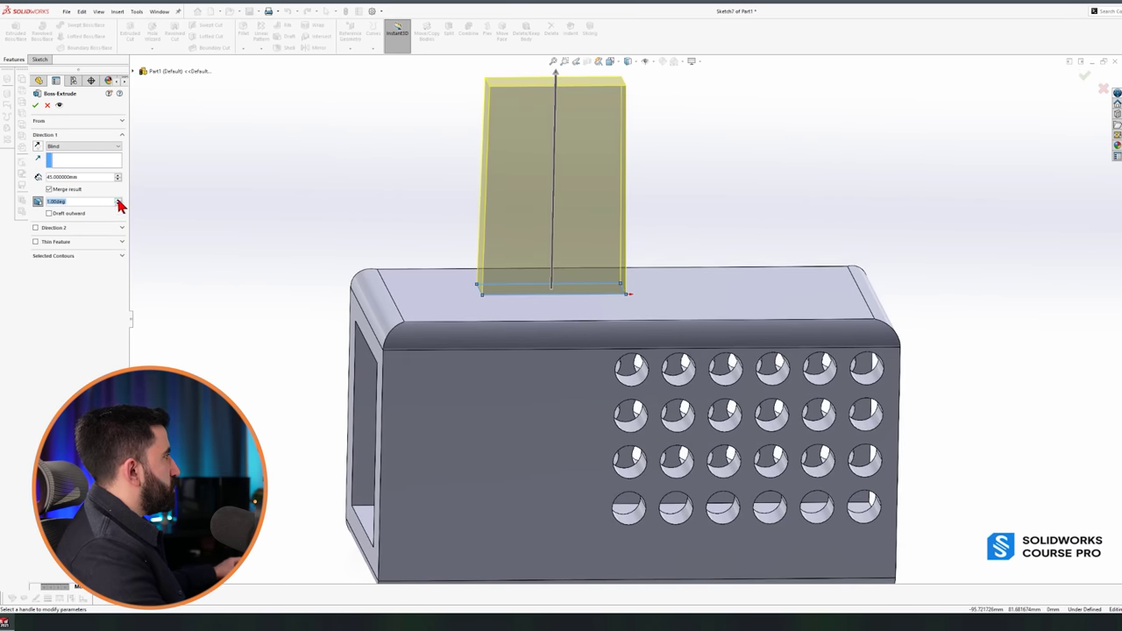
pyautogui.click(36, 108)
# - Pull the drafted boss's top face down to shorten the boss to a height of about 22 mm
pyautogui.moveTo(363, 198); pyautogui.dragTo(616, 156, button='middle')
pyautogui.click(618, 156)
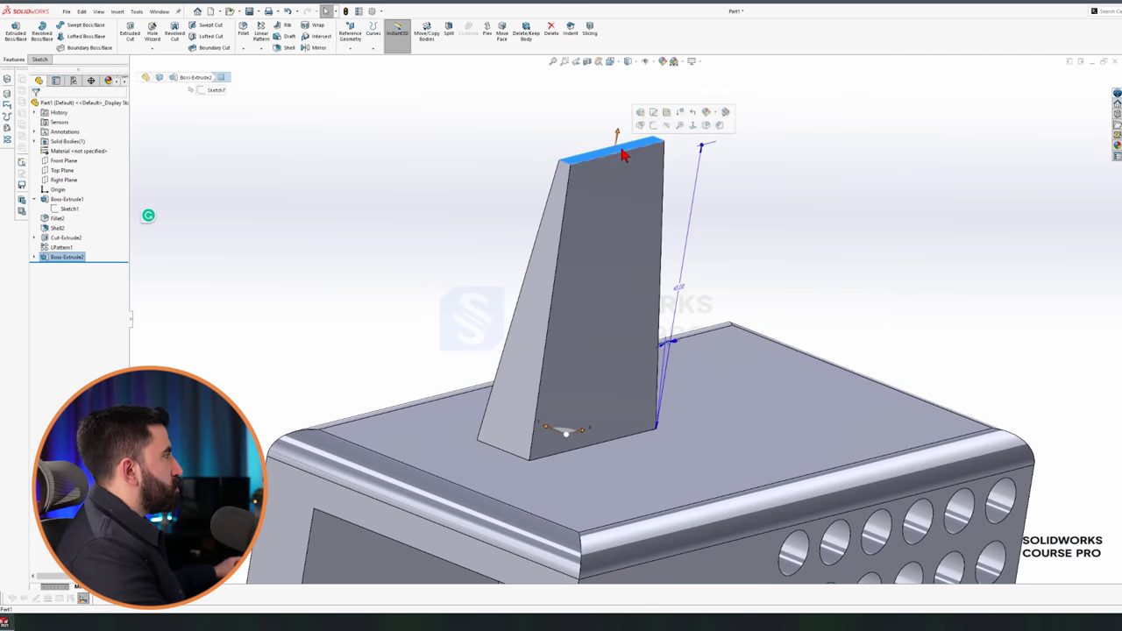
pyautogui.moveTo(592, 230); pyautogui.dragTo(581, 287)
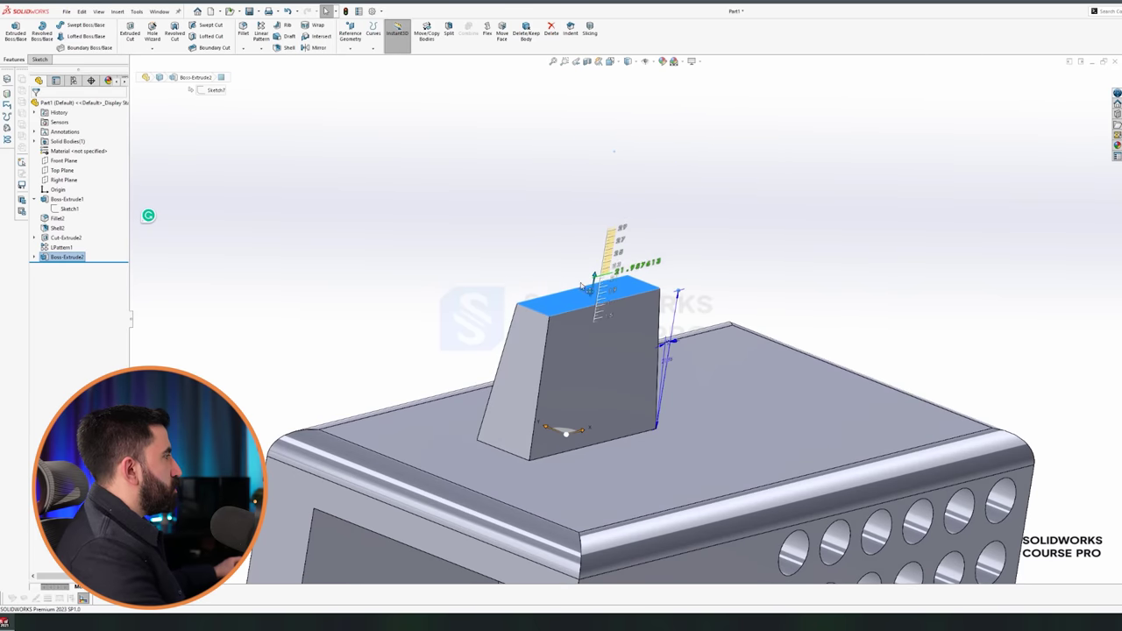
pyautogui.click(379, 253)
# - Start a chamfer and select the four edges where the drafted boss meets the top face
pyautogui.scroll(5, 363, 263)
pyautogui.moveTo(371, 276); pyautogui.dragTo(574, 399, button='middle')
pyautogui.scroll(-6, 570, 425)
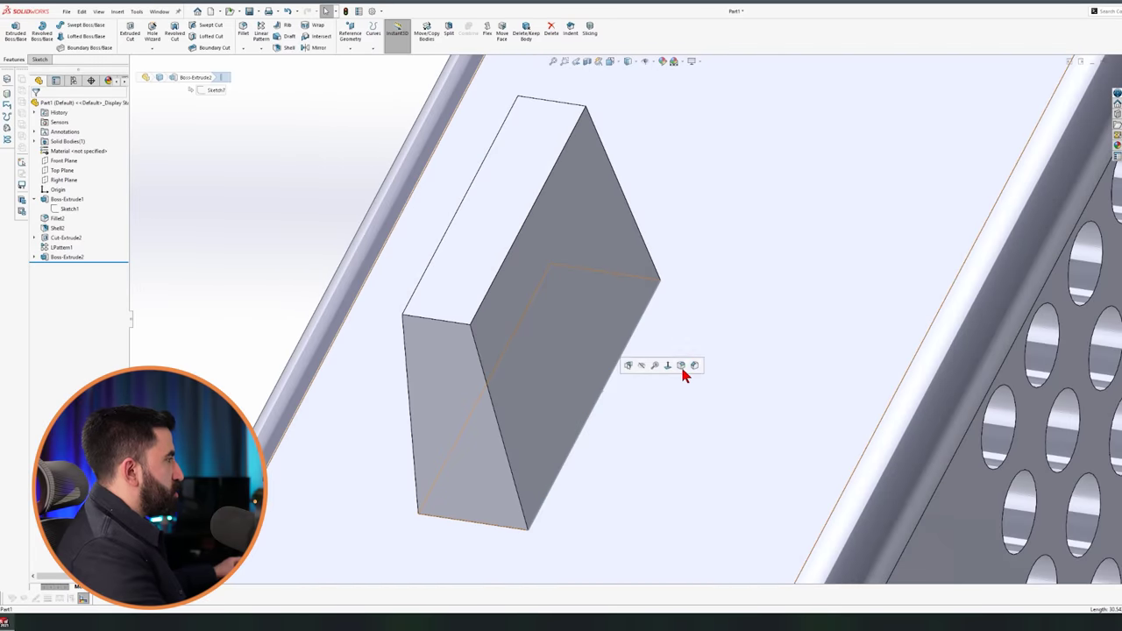
pyautogui.scroll(4, 642, 386)
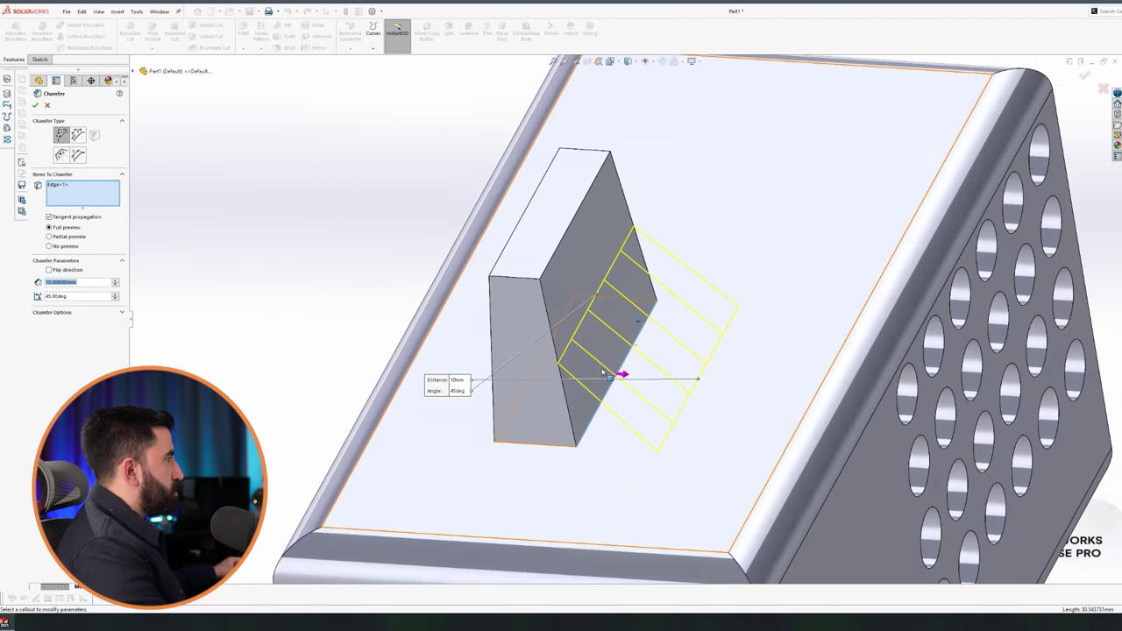
pyautogui.moveTo(614, 371); pyautogui.dragTo(657, 350, button='middle')
pyautogui.scroll(-3, 634, 397)
pyautogui.click(635, 397)
pyautogui.moveTo(635, 397); pyautogui.dragTo(548, 411, button='middle')
pyautogui.click(548, 411)
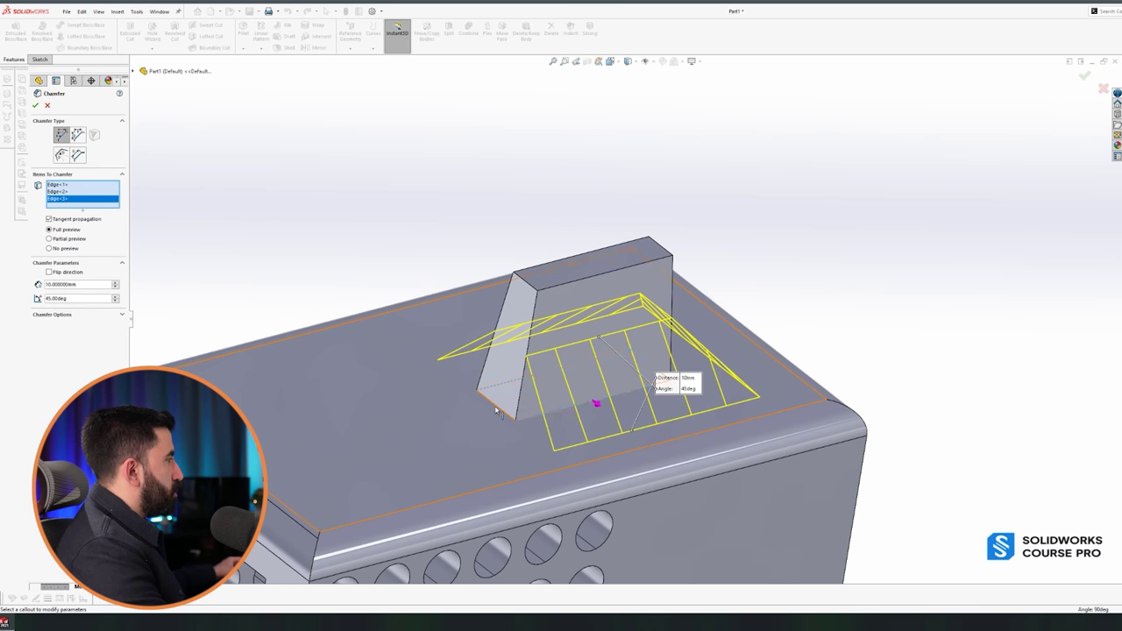
pyautogui.click(497, 408)
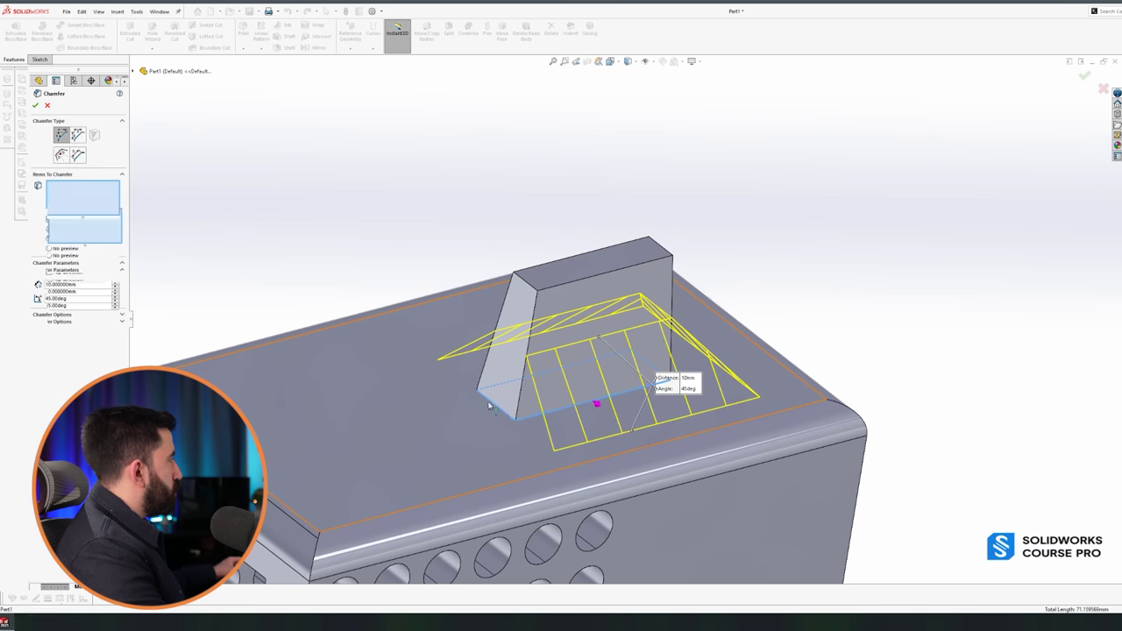
# - Set the chamfer distance to 2 mm and apply it to the selected base edges
pyautogui.doubleClick(87, 292)
pyautogui.write('2')
pyautogui.press('Return')
pyautogui.moveTo(489, 233); pyautogui.dragTo(458, 277, button='middle')
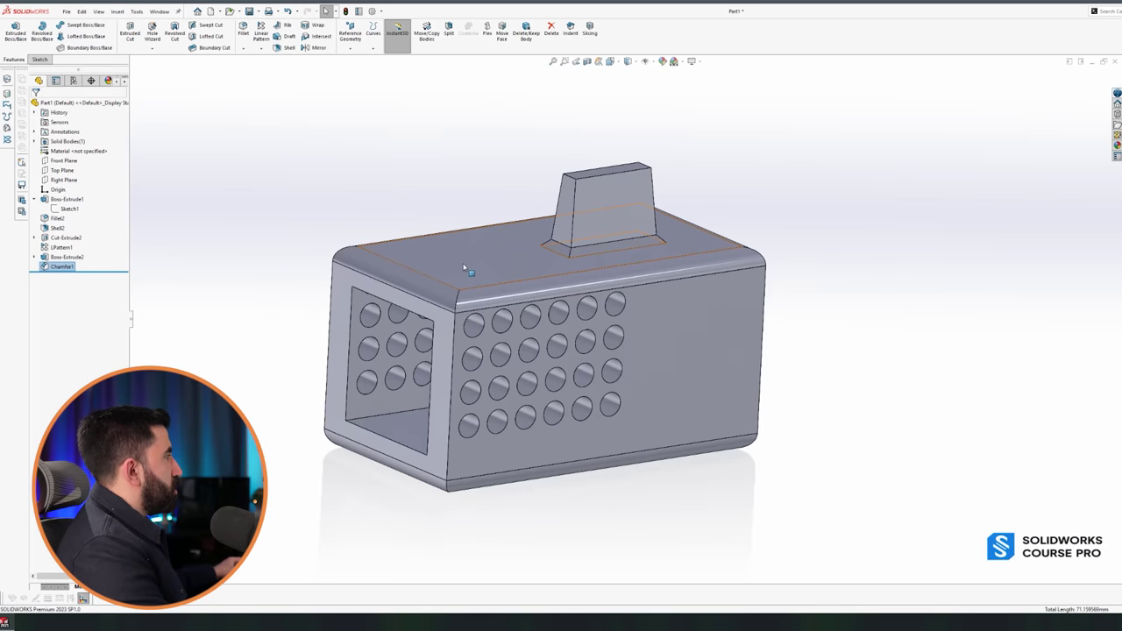
# - Sketch a closed, wavy spline on the top face, looping around the drafted boss, and exit the sketch
pyautogui.click(465, 267)
pyautogui.click(517, 230)
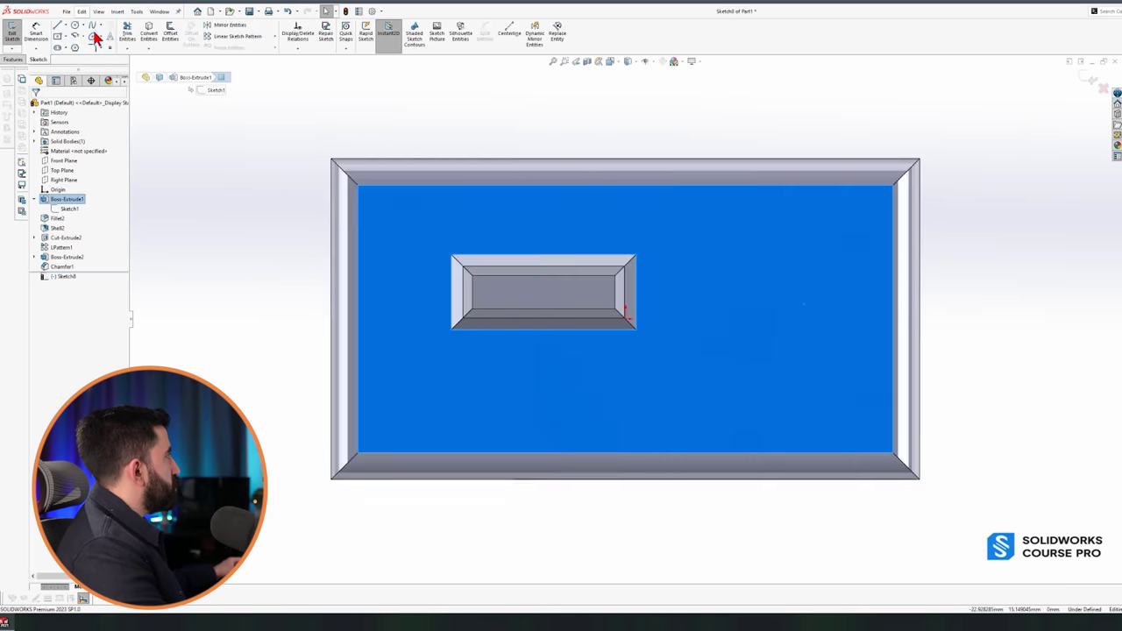
pyautogui.click(410, 390)
pyautogui.click(406, 317)
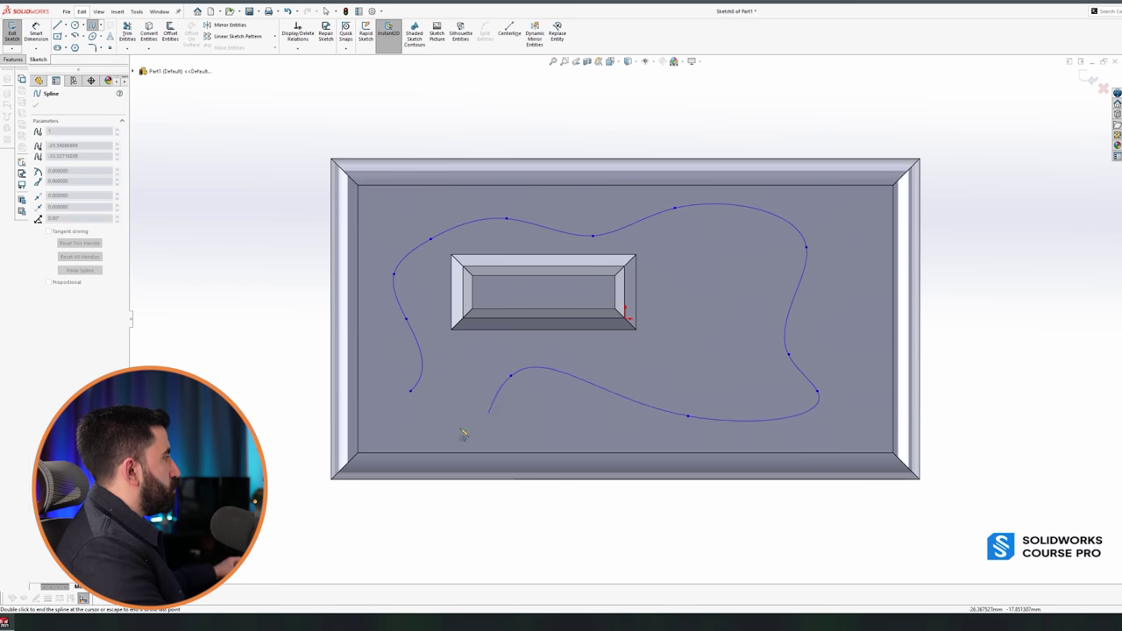
pyautogui.click(411, 390)
pyautogui.hotkey('ctrl', 'shift', 'z')
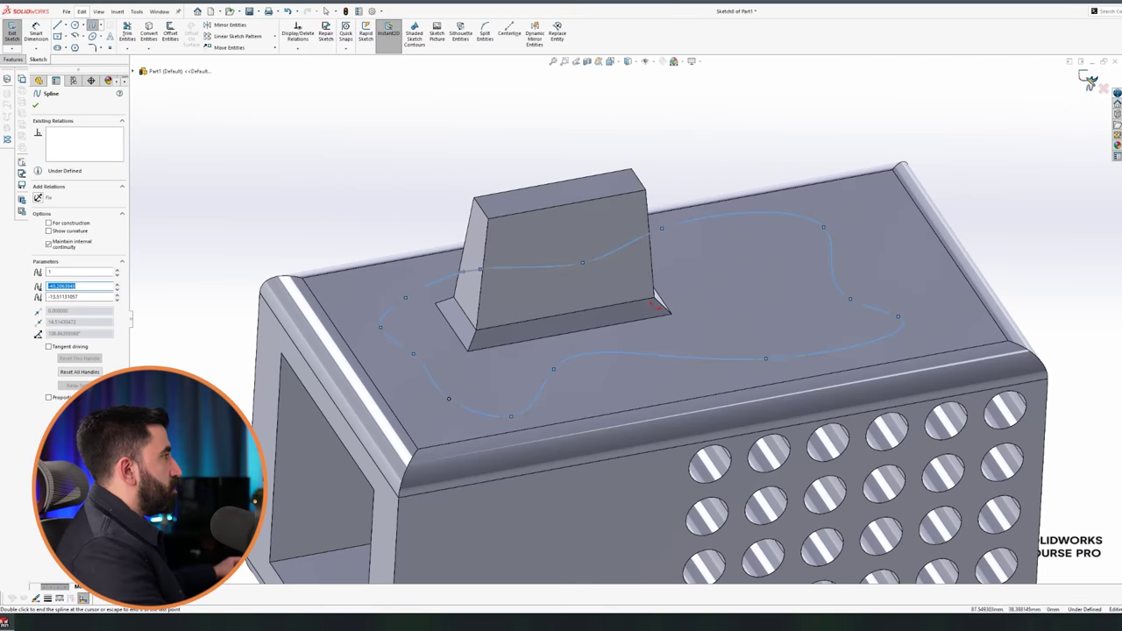
pyautogui.click(1088, 81)
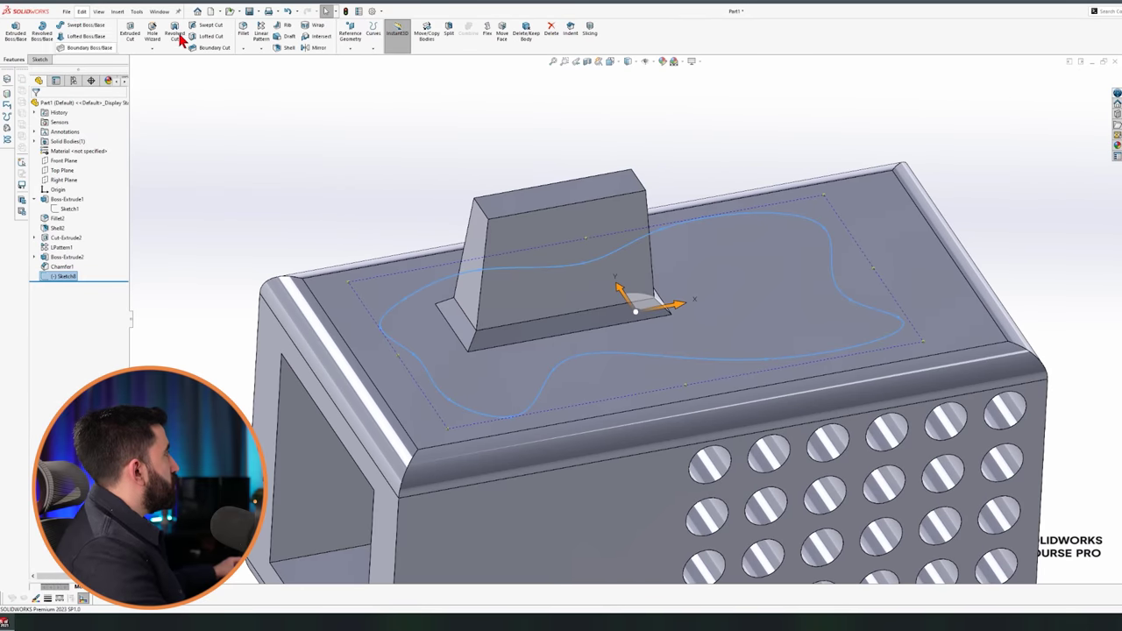
# - Create a swept cut along the closed spline using a circular profile of 5 mm diameter
pyautogui.click(214, 27)
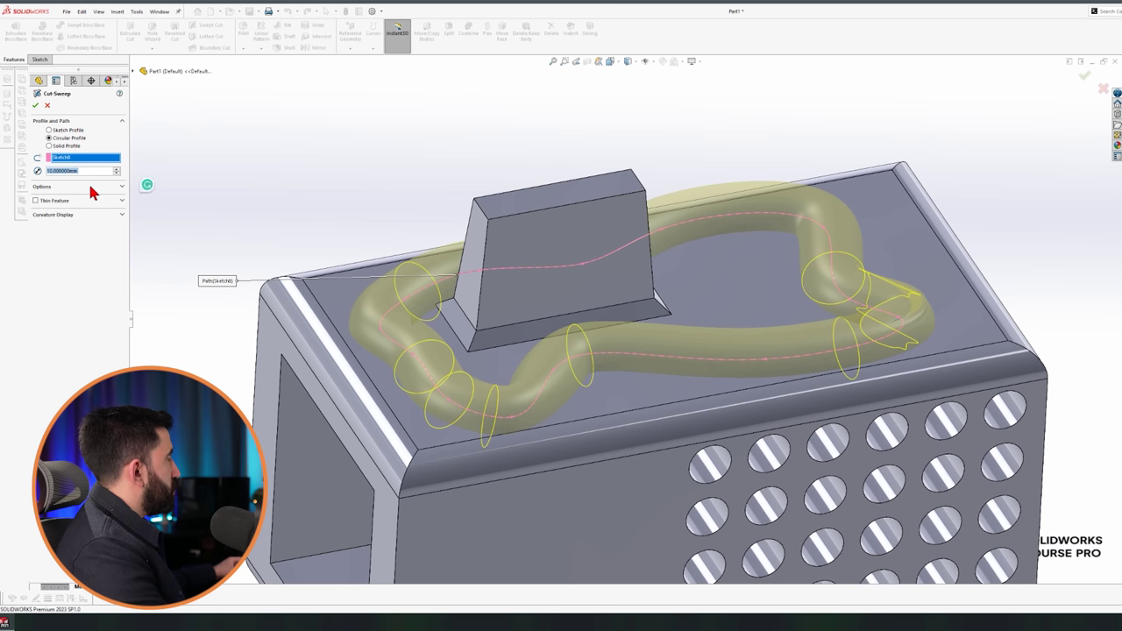
pyautogui.write('5')
pyautogui.press('Return')
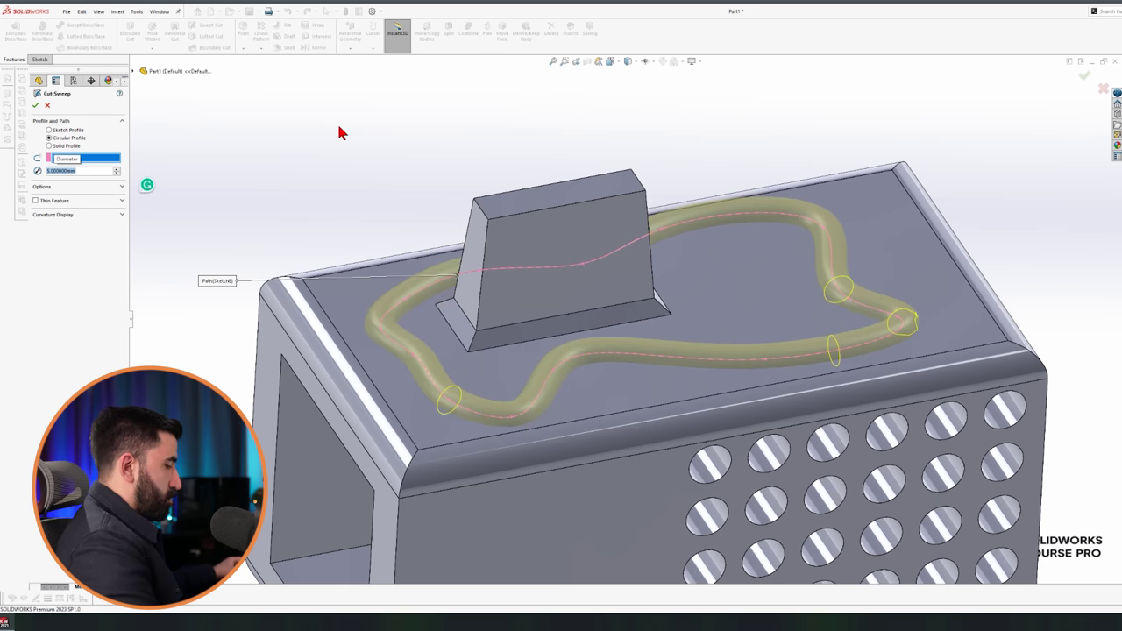